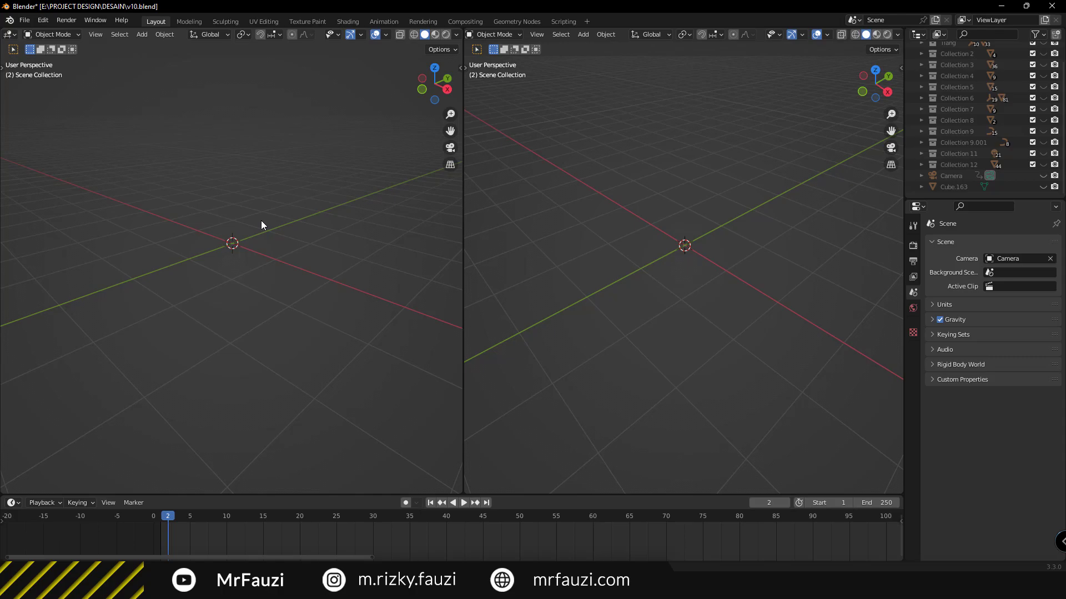
Tilt and widen the left 3D view, then bring up the Add menu's mesh list
{"action": "mouse_move", "coordinate": [295, 206]}
{"action": "middle_mouse_down"}
{"action": "mouse_move", "coordinate": [285, 261]}
{"action": "mouse_move", "coordinate": [295, 278]}
{"action": "mouse_move", "coordinate": [295, 245]}
{"action": "middle_mouse_up"}
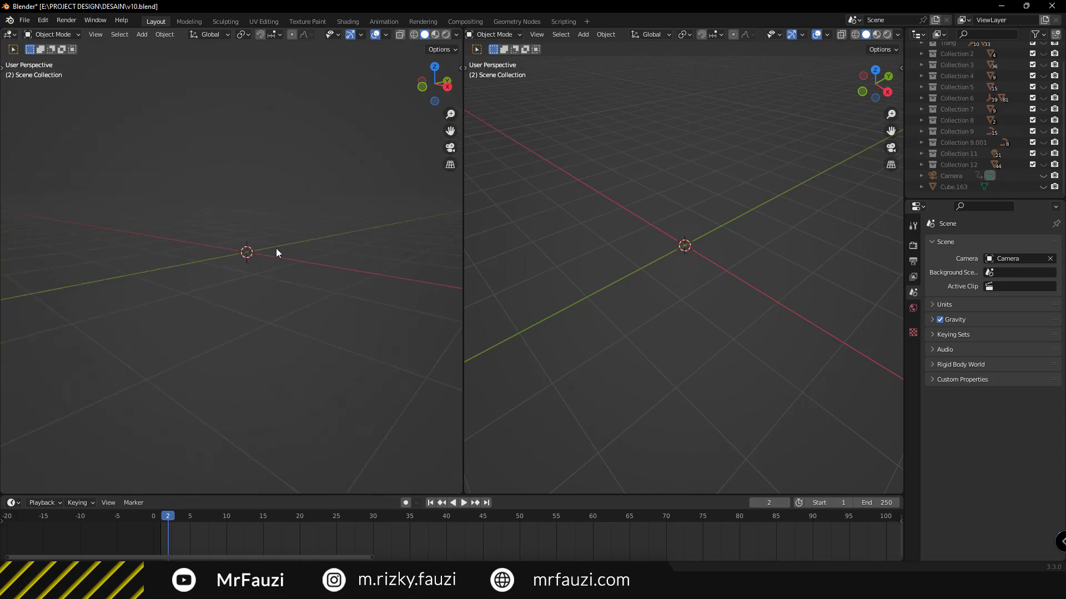
{"action": "left_click_drag", "start_coordinate": [461, 69], "coordinate": [504, 83]}
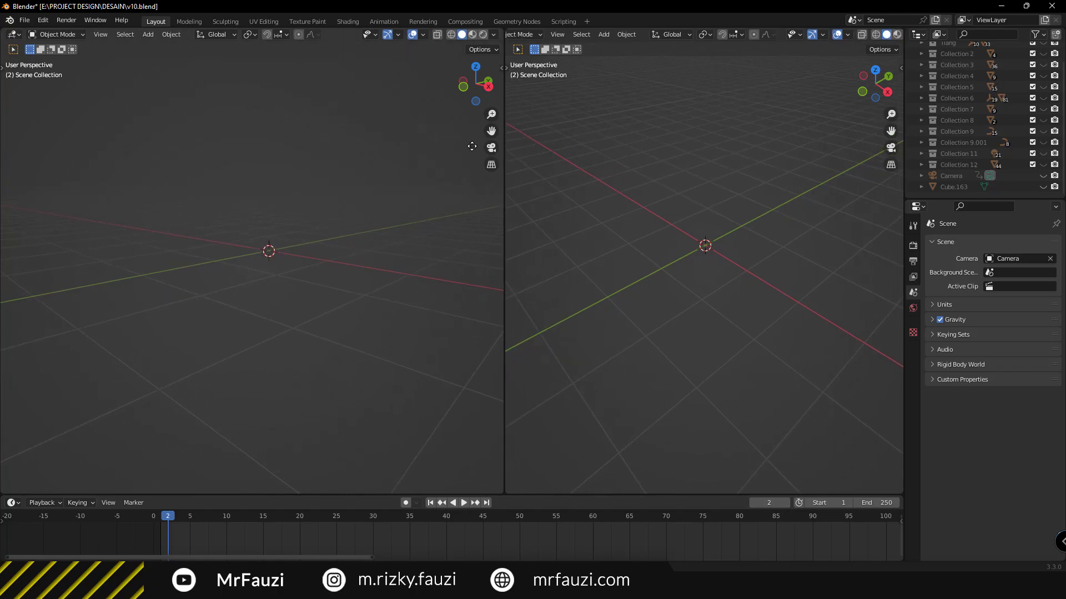
{"action": "mouse_move", "coordinate": [261, 293]}
{"action": "middle_mouse_down"}
{"action": "mouse_move", "coordinate": [277, 248]}
{"action": "mouse_move", "coordinate": [255, 266]}
{"action": "middle_mouse_up"}
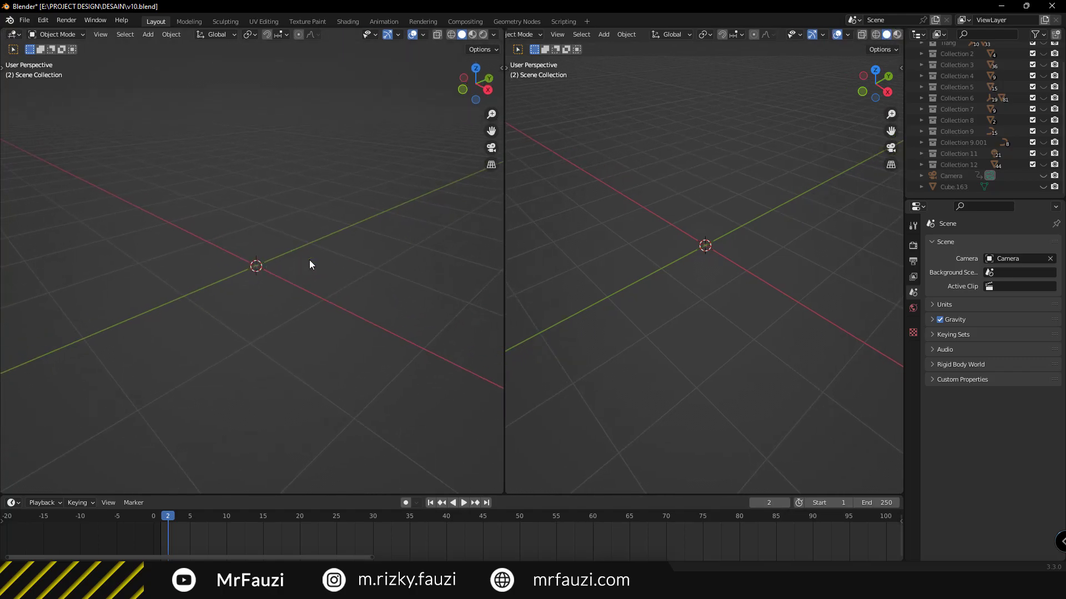
{"action": "key", "text": "shift+a"}
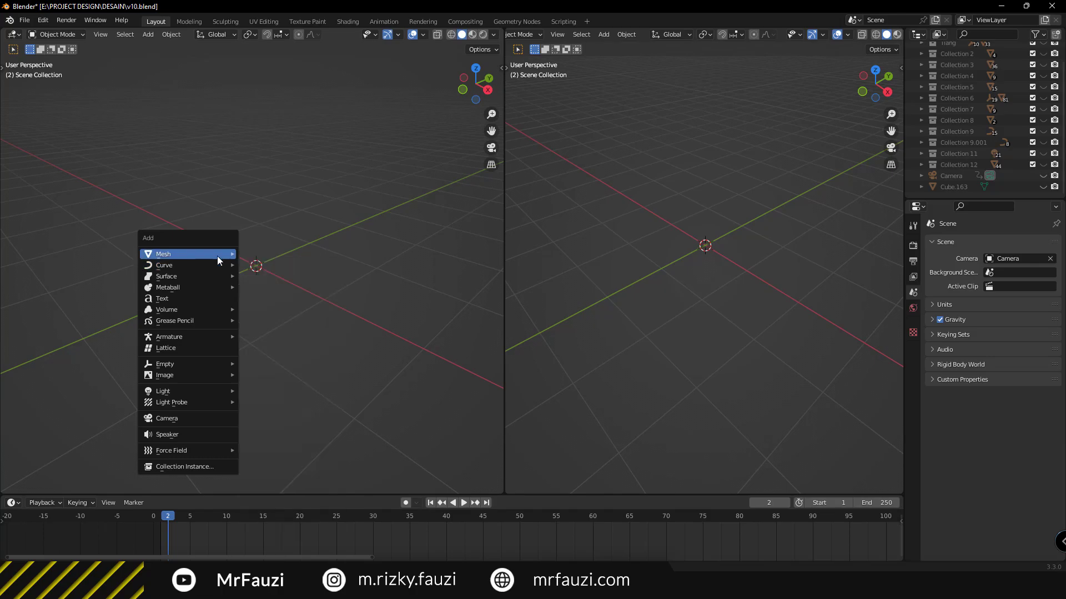
Add a cube and flatten it into a thin panel: X scale 0.15, then uniform 1.263
{"action": "left_click", "coordinate": [272, 269]}
{"action": "mouse_move", "coordinate": [272, 248]}
{"action": "middle_mouse_down"}
{"action": "mouse_move", "coordinate": [326, 288]}
{"action": "mouse_move", "coordinate": [294, 268]}
{"action": "mouse_move", "coordinate": [333, 272]}
{"action": "middle_mouse_up"}
{"action": "scroll", "coordinate": [723, 281], "scroll_direction": "down", "scroll_amount": 2}
{"action": "key", "text": "KP_3"}
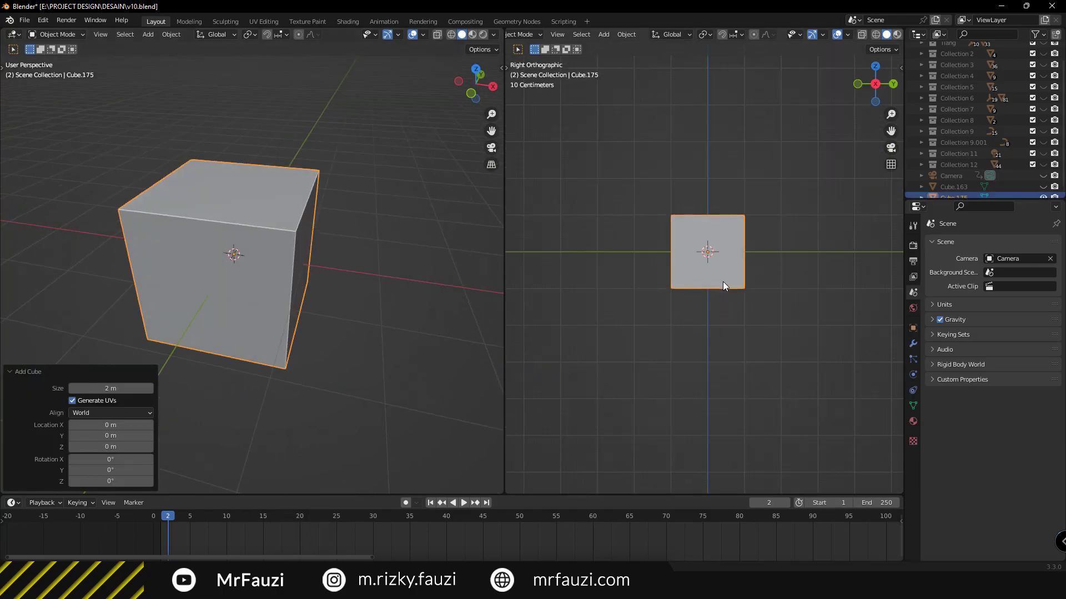
{"action": "scroll", "coordinate": [723, 282], "scroll_direction": "up", "scroll_amount": 3}
{"action": "mouse_move", "coordinate": [311, 278]}
{"action": "middle_mouse_down"}
{"action": "mouse_move", "coordinate": [245, 258]}
{"action": "mouse_move", "coordinate": [333, 294]}
{"action": "middle_mouse_up"}
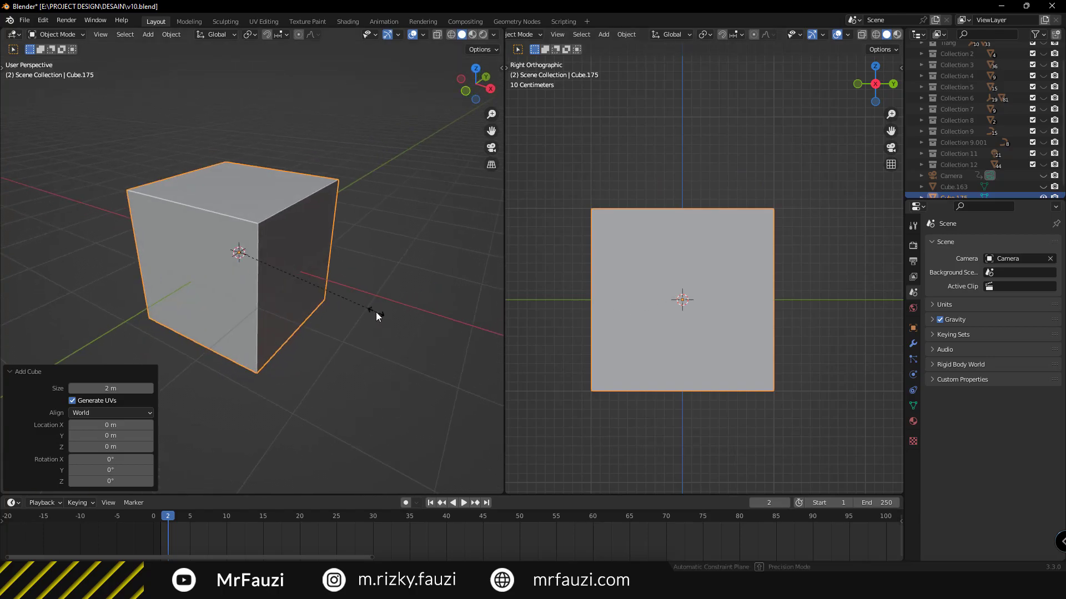
{"action": "key", "text": "s"}
{"action": "key", "text": "x"}
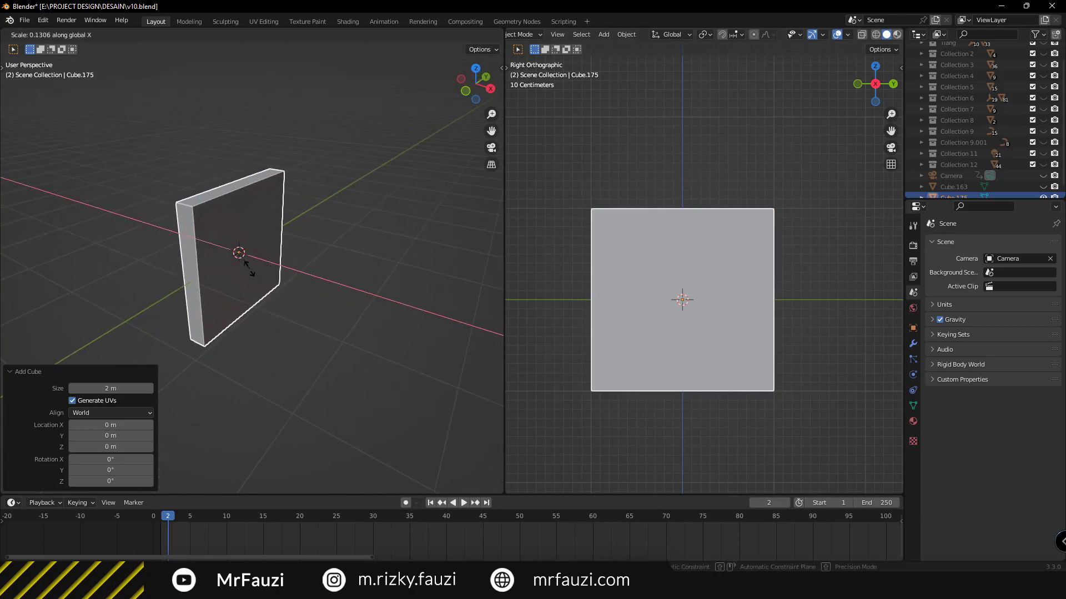
{"action": "left_click", "coordinate": [251, 272]}
{"action": "key", "text": "s"}
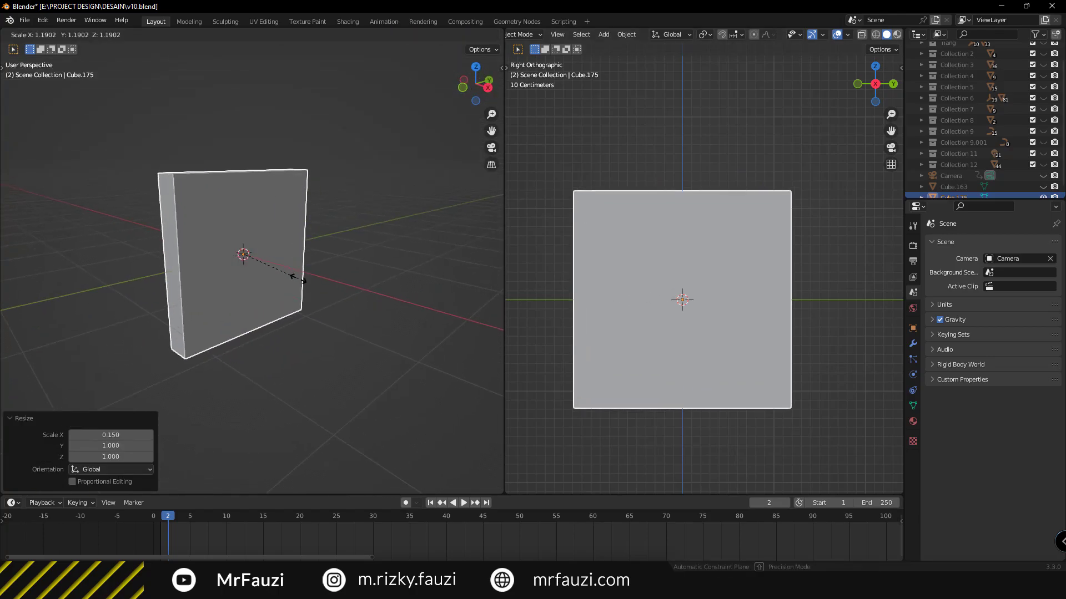
{"action": "left_click", "coordinate": [301, 282]}
Duplicate the panel along X, shrink the copy to 0.845 and thicken it along X
{"action": "mouse_move", "coordinate": [301, 282]}
{"action": "middle_mouse_down"}
{"action": "mouse_move", "coordinate": [317, 301]}
{"action": "mouse_move", "coordinate": [297, 279]}
{"action": "mouse_move", "coordinate": [264, 269]}
{"action": "mouse_move", "coordinate": [278, 265]}
{"action": "middle_mouse_up"}
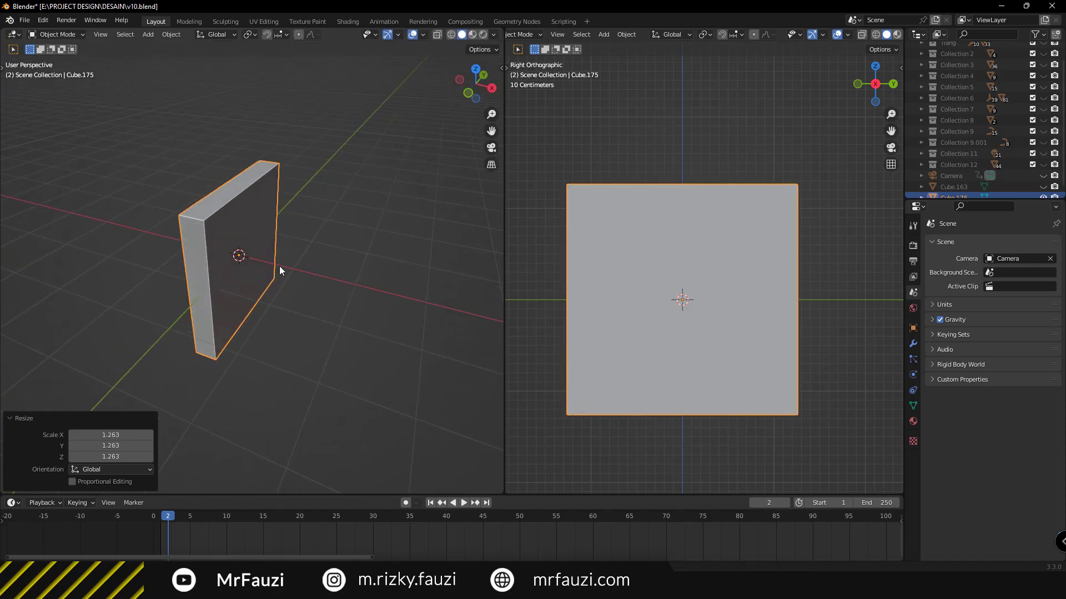
{"action": "key", "text": "shift+d"}
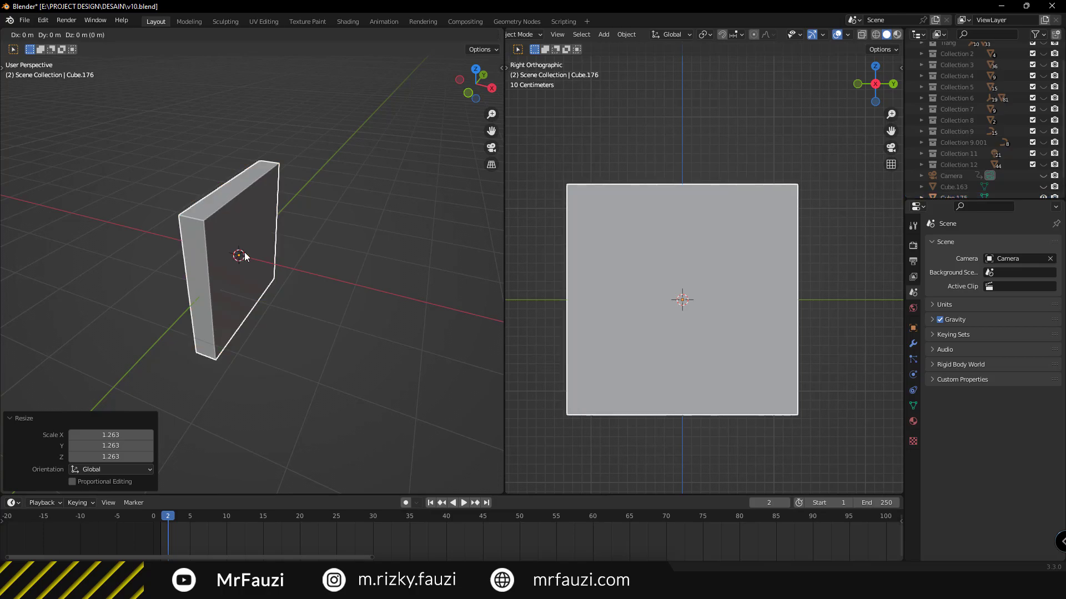
{"action": "key", "text": "x"}
{"action": "left_click", "coordinate": [340, 298]}
{"action": "middle_click_drag", "start_coordinate": [340, 298], "coordinate": [376, 321]}
{"action": "key", "text": "g"}
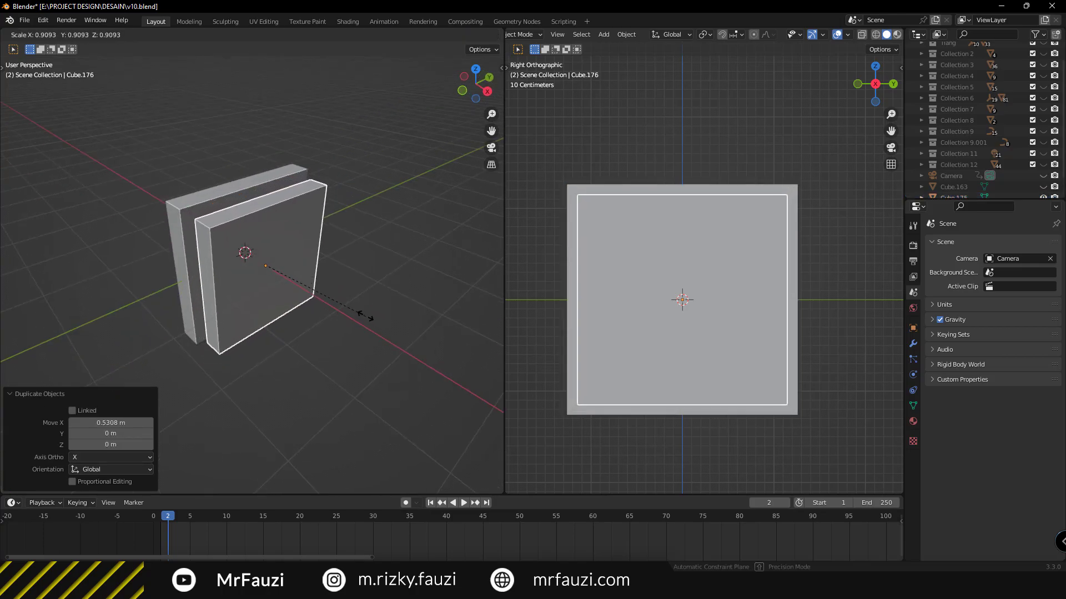
{"action": "left_click", "coordinate": [358, 314]}
{"action": "key", "text": "s"}
{"action": "key", "text": "x"}
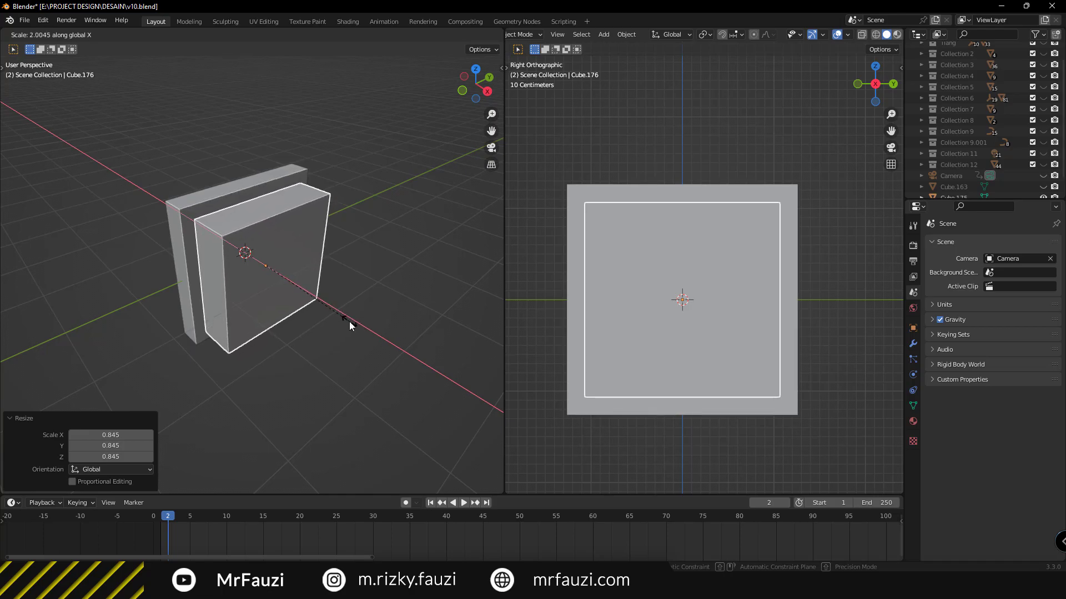
{"action": "left_click", "coordinate": [349, 325]}
Move the front box along X and reselect it for mesh editing
{"action": "mouse_move", "coordinate": [350, 326]}
{"action": "middle_mouse_down"}
{"action": "mouse_move", "coordinate": [355, 253]}
{"action": "mouse_move", "coordinate": [201, 302]}
{"action": "middle_mouse_up"}
{"action": "scroll", "coordinate": [355, 253], "scroll_direction": "up", "scroll_amount": 5}
{"action": "key", "text": "g"}
{"action": "key", "text": "x"}
{"action": "left_click", "coordinate": [388, 289]}
{"action": "left_click", "coordinate": [217, 291]}
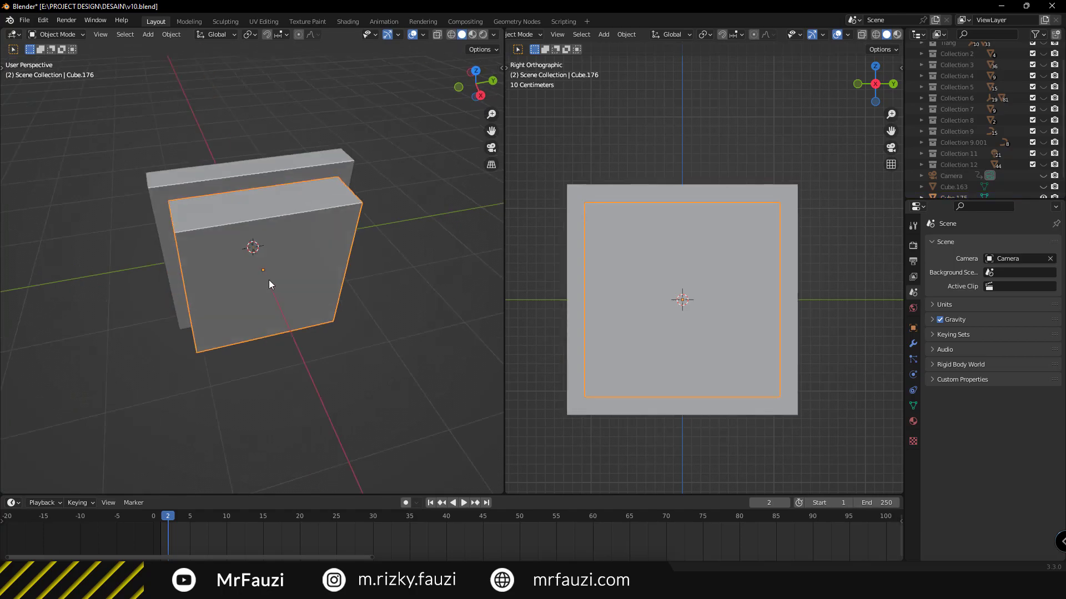
{"action": "mouse_move", "coordinate": [269, 284]}
{"action": "middle_mouse_down"}
{"action": "mouse_move", "coordinate": [295, 280]}
{"action": "mouse_move", "coordinate": [320, 248]}
{"action": "mouse_move", "coordinate": [251, 266]}
{"action": "mouse_move", "coordinate": [309, 250]}
{"action": "mouse_move", "coordinate": [268, 252]}
{"action": "mouse_move", "coordinate": [247, 221]}
{"action": "middle_mouse_up"}
{"action": "key", "text": "Tab"}
Add three evenly spaced horizontal loop cuts and bevel the cut edges into bands
{"action": "scroll", "coordinate": [235, 255], "scroll_direction": "up", "scroll_amount": 1}
{"action": "left_click", "coordinate": [238, 253]}
{"action": "right_click", "coordinate": [238, 253]}
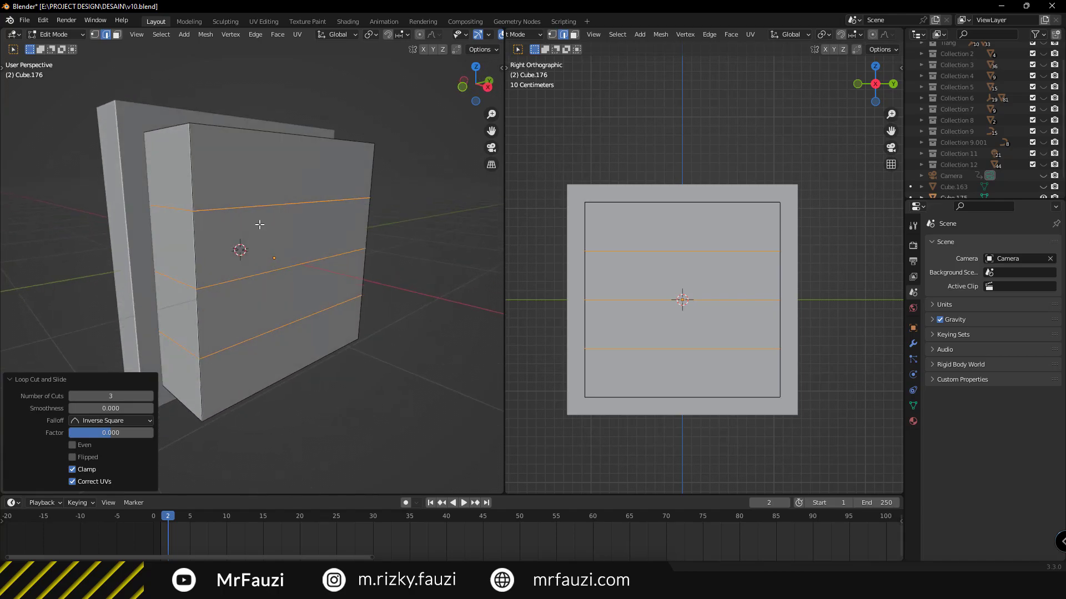
{"action": "left_click", "coordinate": [278, 160]}
{"action": "mouse_move", "coordinate": [283, 178]}
{"action": "middle_mouse_down"}
{"action": "mouse_move", "coordinate": [321, 250]}
{"action": "mouse_move", "coordinate": [369, 224]}
{"action": "mouse_move", "coordinate": [311, 233]}
{"action": "mouse_move", "coordinate": [370, 267]}
{"action": "mouse_move", "coordinate": [133, 294]}
{"action": "mouse_move", "coordinate": [233, 309]}
{"action": "mouse_move", "coordinate": [248, 235]}
{"action": "mouse_move", "coordinate": [354, 284]}
{"action": "mouse_move", "coordinate": [268, 235]}
{"action": "middle_mouse_up"}
Select the three drawer faces and extrude them outward along their normals
{"action": "left_click", "coordinate": [255, 127]}
{"action": "left_click", "coordinate": [237, 216], "text": "shift"}
{"action": "left_click", "coordinate": [237, 296], "text": "shift"}
{"action": "right_click", "coordinate": [280, 233]}
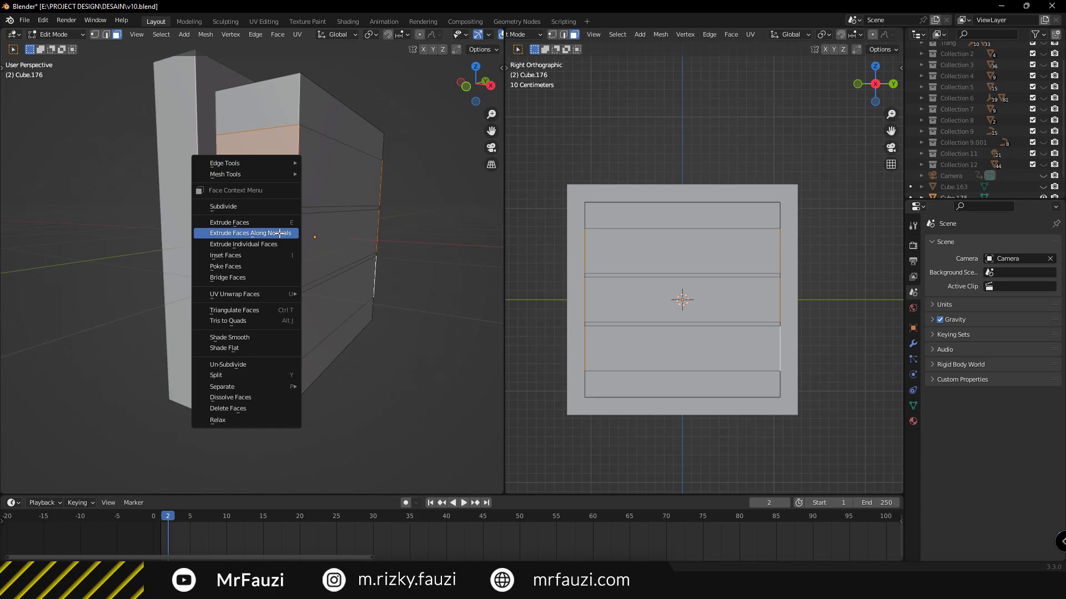
{"action": "left_click", "coordinate": [280, 233]}
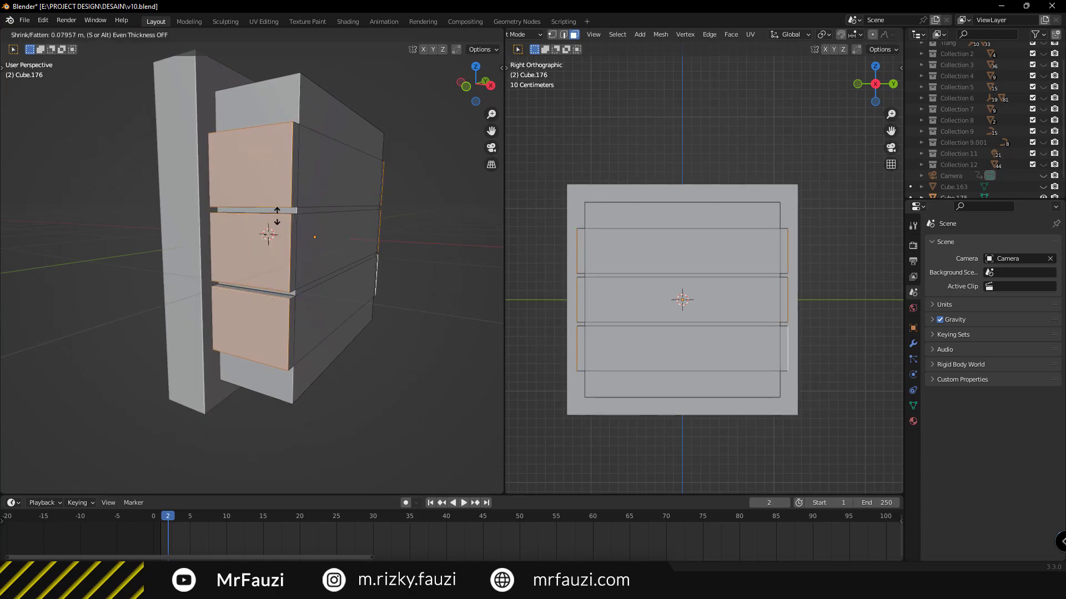
{"action": "left_click", "coordinate": [277, 215]}
{"action": "mouse_move", "coordinate": [368, 286]}
{"action": "middle_mouse_down"}
{"action": "mouse_move", "coordinate": [341, 311]}
{"action": "mouse_move", "coordinate": [347, 332]}
{"action": "middle_mouse_up"}
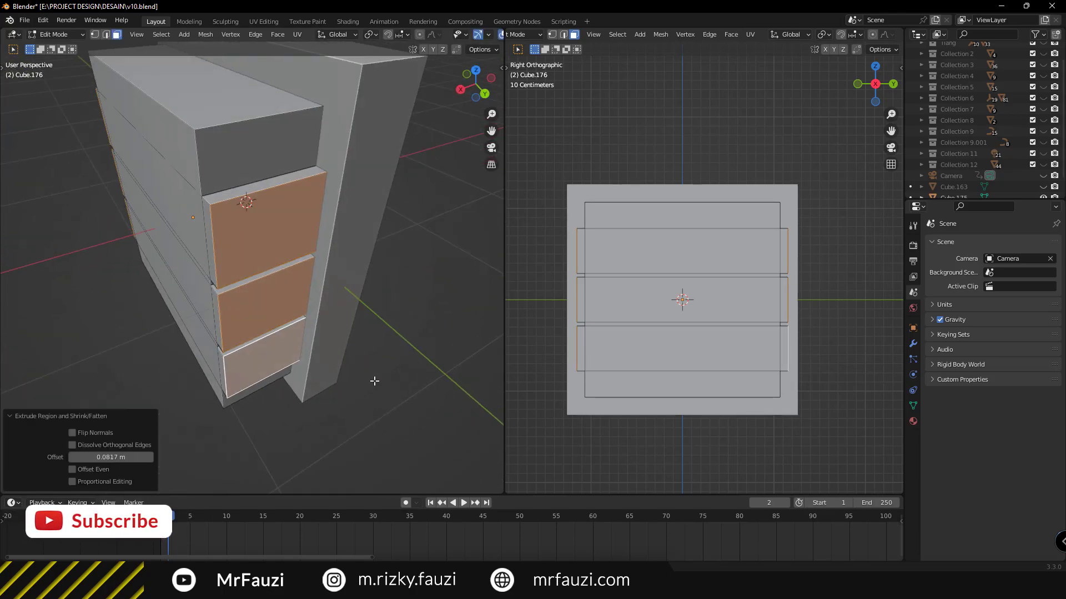
{"action": "middle_click_drag", "start_coordinate": [375, 381], "coordinate": [357, 399]}
Narrow the extruded drawer fronts to 0.835 along X and inset their faces
{"action": "key", "text": "s"}
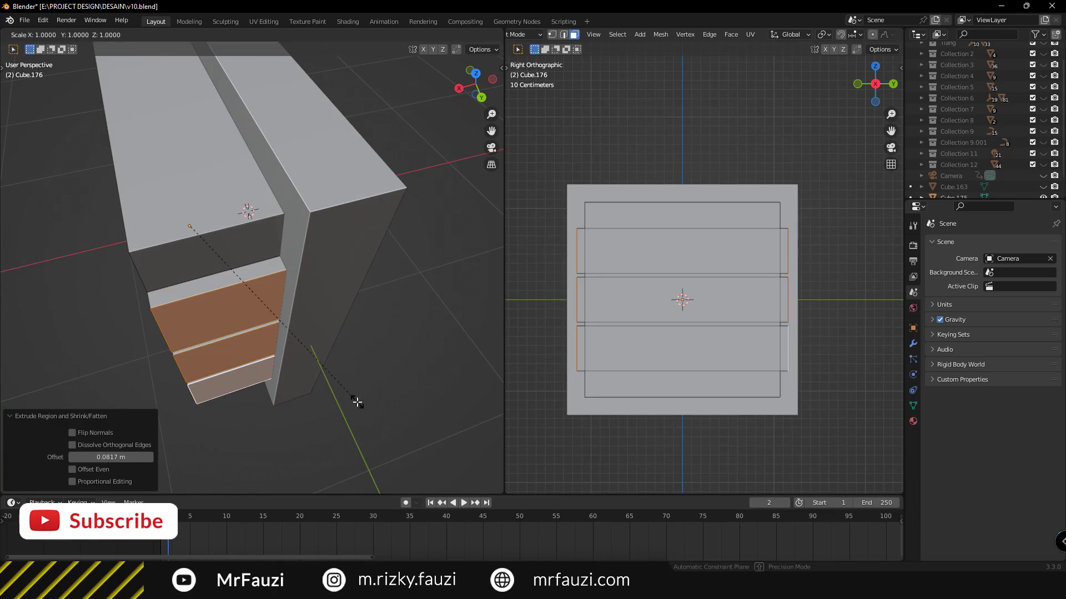
{"action": "key", "text": "x"}
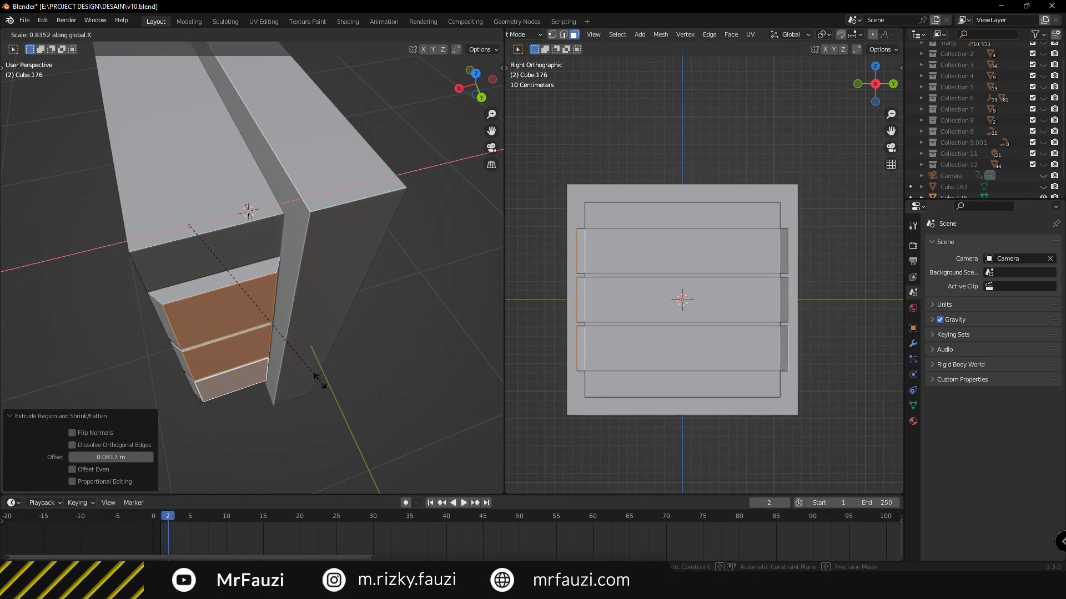
{"action": "left_click", "coordinate": [317, 380]}
{"action": "mouse_move", "coordinate": [317, 380]}
{"action": "middle_mouse_down"}
{"action": "mouse_move", "coordinate": [399, 257]}
{"action": "mouse_move", "coordinate": [274, 299]}
{"action": "mouse_move", "coordinate": [301, 301]}
{"action": "mouse_move", "coordinate": [371, 297]}
{"action": "mouse_move", "coordinate": [245, 238]}
{"action": "mouse_move", "coordinate": [211, 257]}
{"action": "mouse_move", "coordinate": [320, 243]}
{"action": "middle_mouse_up"}
{"action": "key", "text": "i"}
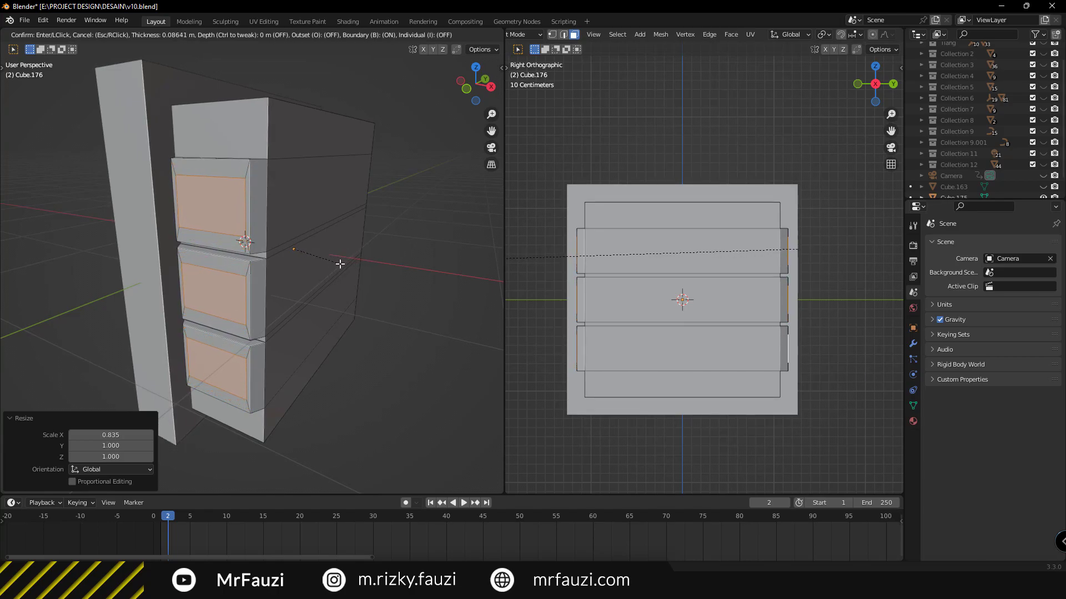
{"action": "left_click", "coordinate": [332, 266]}
{"action": "mouse_move", "coordinate": [332, 266]}
{"action": "middle_mouse_down"}
{"action": "mouse_move", "coordinate": [235, 248]}
{"action": "mouse_move", "coordinate": [342, 304]}
{"action": "mouse_move", "coordinate": [322, 291]}
{"action": "mouse_move", "coordinate": [340, 290]}
{"action": "middle_mouse_up"}
{"action": "right_click", "coordinate": [340, 290]}
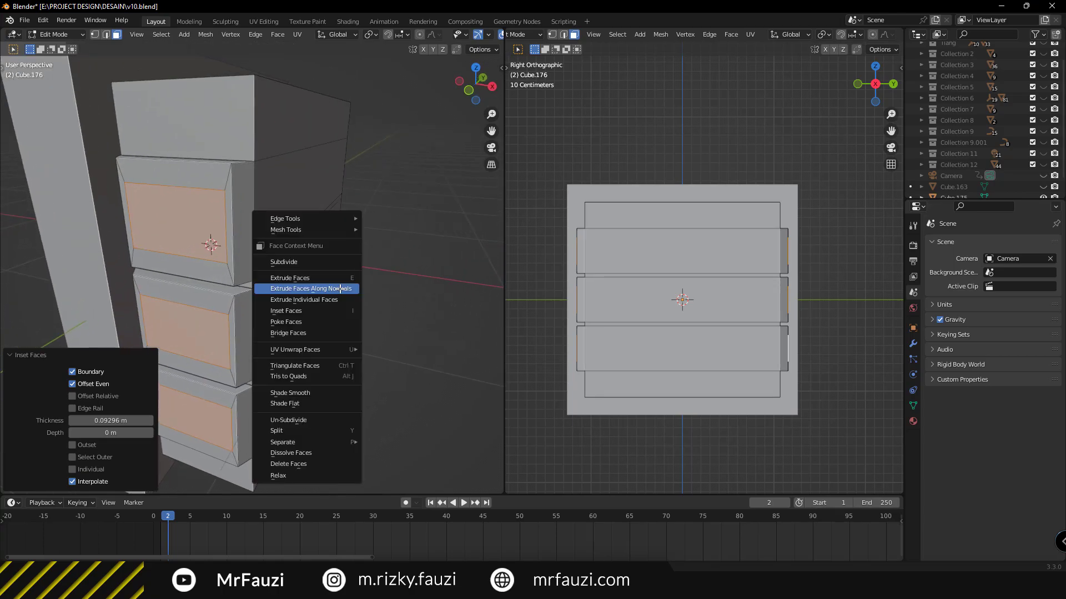
Extrude the inset panels inward along their normals so they sink into the box
{"action": "left_click", "coordinate": [339, 289]}
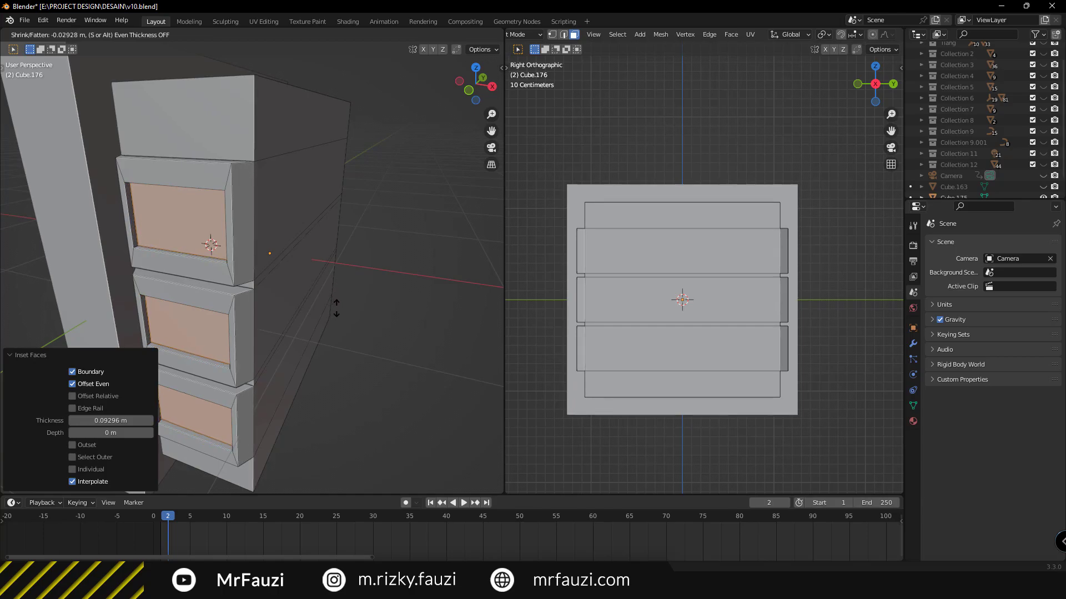
{"action": "left_click", "coordinate": [336, 309]}
{"action": "key", "text": "Tab"}
{"action": "mouse_move", "coordinate": [346, 345]}
{"action": "middle_mouse_down"}
{"action": "mouse_move", "coordinate": [288, 353]}
{"action": "mouse_move", "coordinate": [276, 348]}
{"action": "mouse_move", "coordinate": [334, 335]}
{"action": "mouse_move", "coordinate": [308, 354]}
{"action": "mouse_move", "coordinate": [288, 343]}
{"action": "mouse_move", "coordinate": [304, 318]}
{"action": "mouse_move", "coordinate": [255, 298]}
{"action": "mouse_move", "coordinate": [241, 330]}
{"action": "mouse_move", "coordinate": [253, 317]}
{"action": "middle_mouse_up"}
{"action": "key", "text": "Tab"}
Select the band faces on the cabinet's opposite side
{"action": "left_click", "coordinate": [240, 330]}
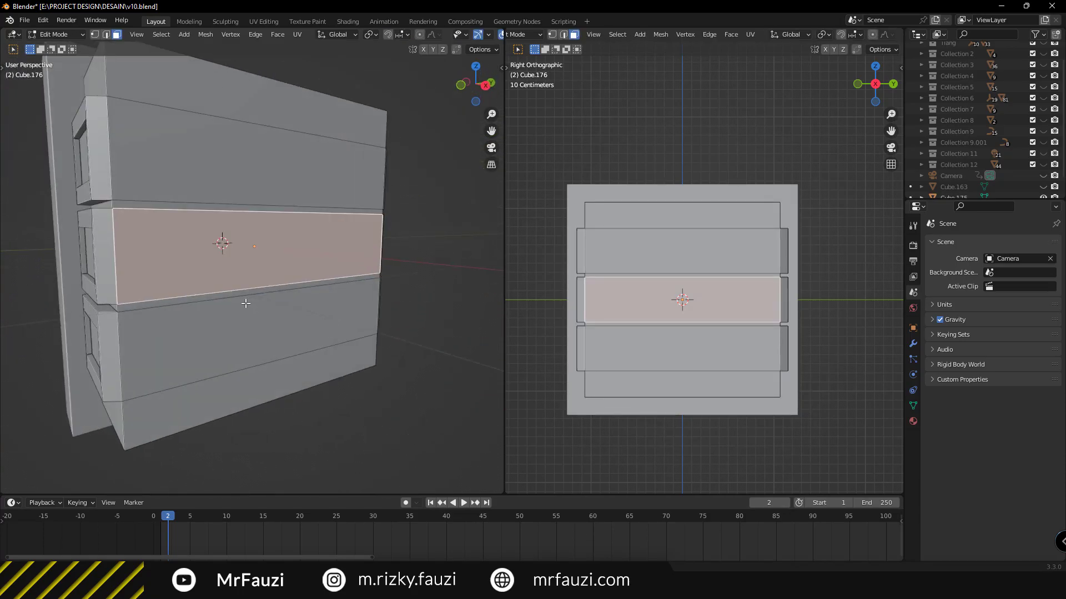
{"action": "left_click", "coordinate": [241, 211]}
{"action": "mouse_move", "coordinate": [242, 144]}
{"action": "middle_mouse_down"}
{"action": "mouse_move", "coordinate": [274, 171]}
{"action": "mouse_move", "coordinate": [224, 147]}
{"action": "middle_mouse_up"}
{"action": "left_click", "coordinate": [225, 147]}
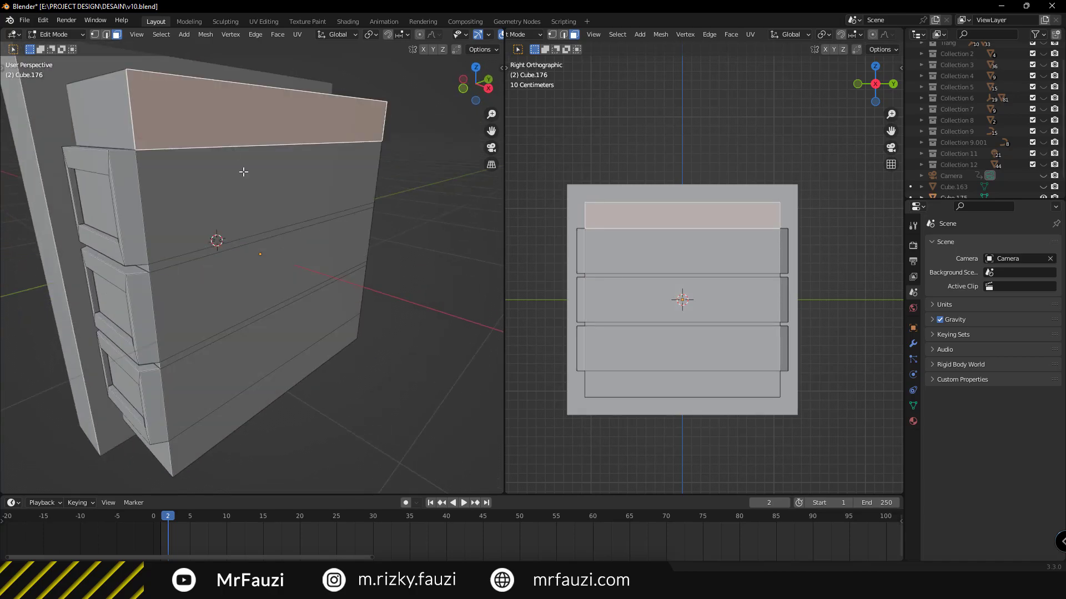
{"action": "left_click", "coordinate": [243, 171], "text": "shift"}
{"action": "middle_click_drag", "start_coordinate": [250, 250], "coordinate": [241, 245]}
{"action": "left_click", "coordinate": [233, 260], "text": "shift"}
{"action": "left_click", "coordinate": [238, 340], "text": "shift"}
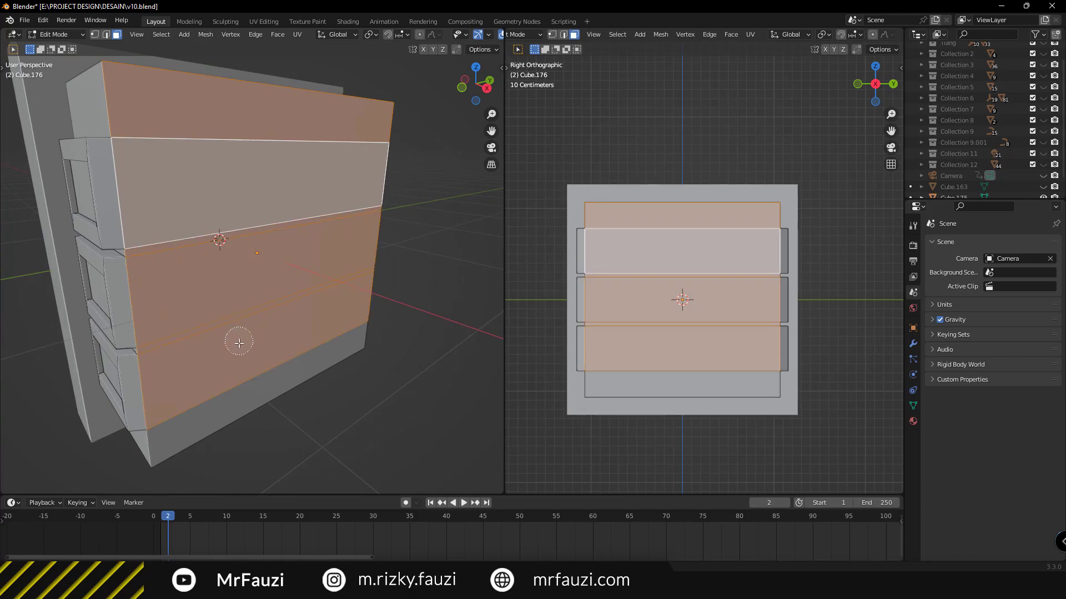
{"action": "left_click", "coordinate": [243, 375], "text": "shift"}
{"action": "mouse_move", "coordinate": [227, 295]}
{"action": "middle_mouse_down"}
{"action": "mouse_move", "coordinate": [317, 256]}
{"action": "mouse_move", "coordinate": [260, 240]}
{"action": "mouse_move", "coordinate": [267, 272]}
{"action": "middle_mouse_up"}
Delete the selected side faces and fill the open edge loop with a new face
{"action": "key", "text": "x"}
{"action": "left_click", "coordinate": [269, 239]}
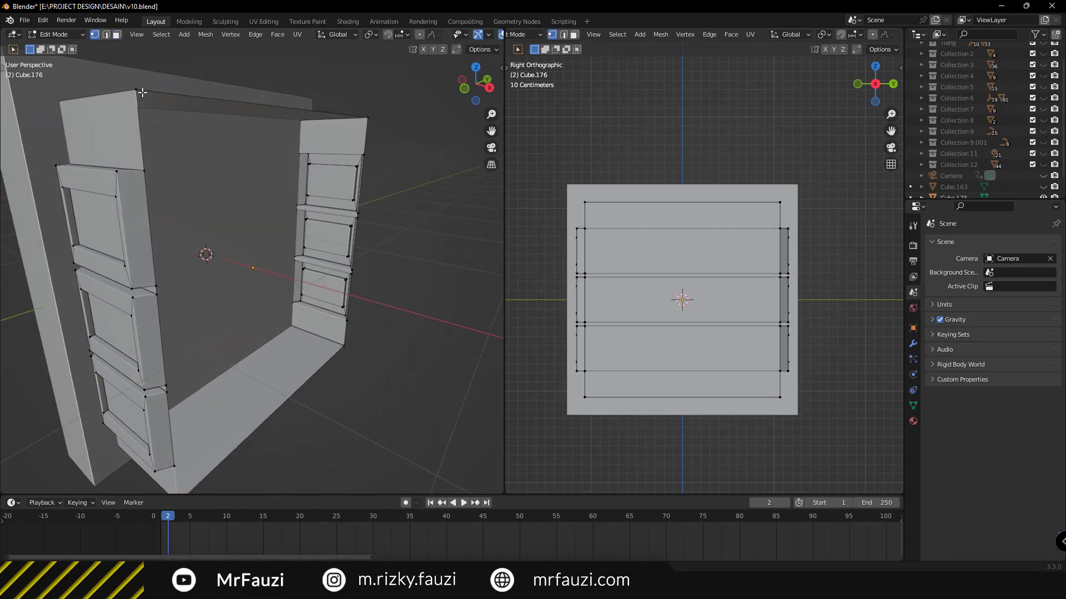
{"action": "left_click", "coordinate": [142, 93], "text": "alt"}
{"action": "middle_click_drag", "start_coordinate": [233, 230], "coordinate": [293, 273]}
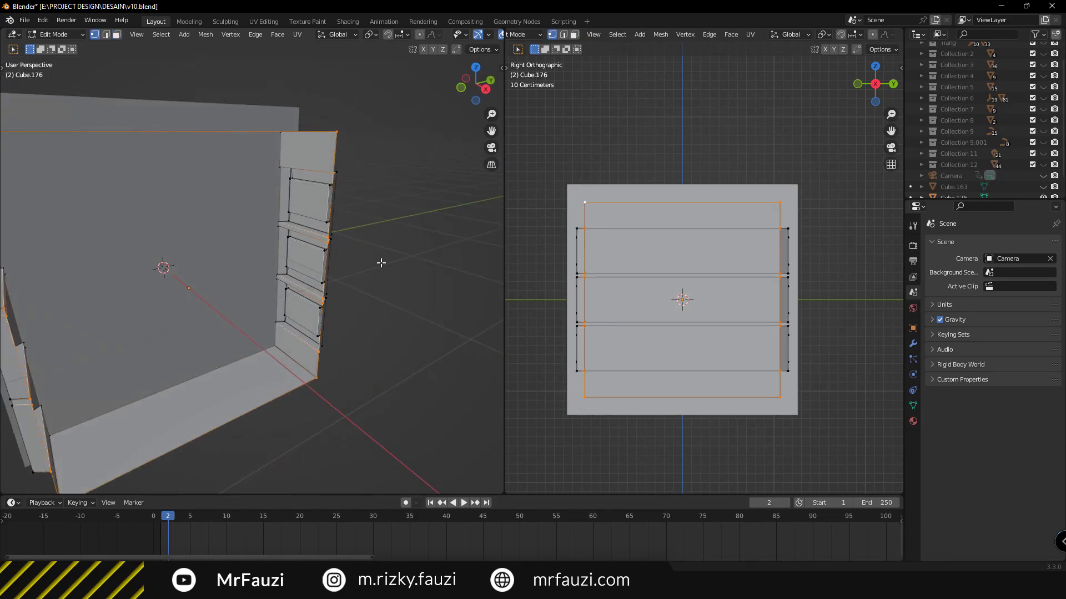
{"action": "mouse_move", "coordinate": [381, 263]}
{"action": "middle_mouse_down"}
{"action": "mouse_move", "coordinate": [362, 276]}
{"action": "mouse_move", "coordinate": [162, 268]}
{"action": "middle_mouse_up"}
{"action": "key", "text": "f"}
{"action": "mouse_move", "coordinate": [183, 309]}
{"action": "middle_mouse_down"}
{"action": "mouse_move", "coordinate": [324, 306]}
{"action": "mouse_move", "coordinate": [294, 287]}
{"action": "mouse_move", "coordinate": [400, 316]}
{"action": "mouse_move", "coordinate": [442, 302]}
{"action": "middle_mouse_up"}
{"action": "key", "text": "3"}
Inset the new face and extrude the inset face inward
{"action": "key", "text": "i"}
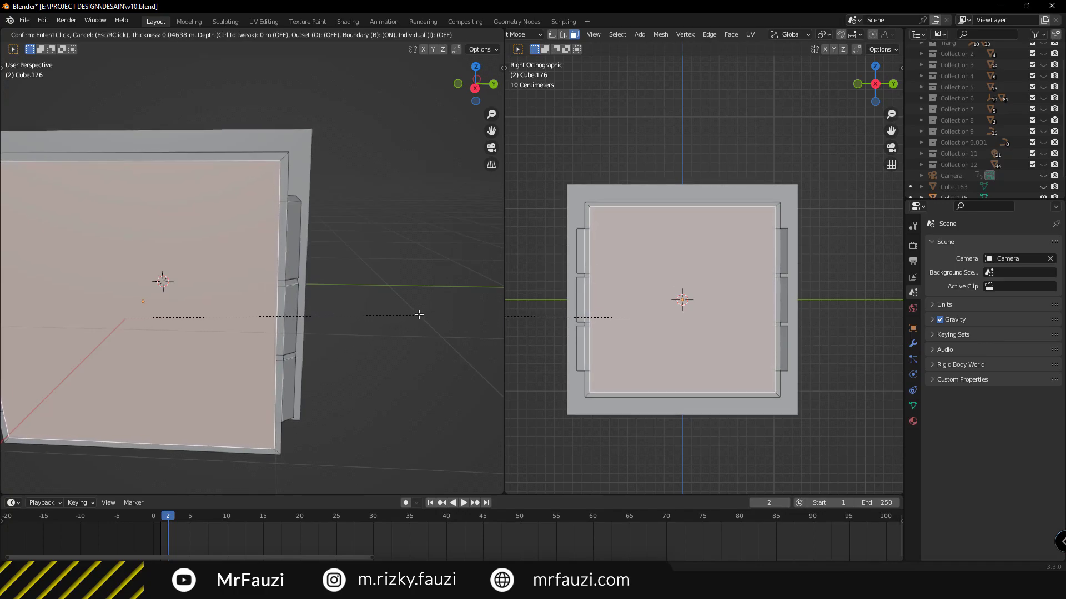
{"action": "left_click", "coordinate": [422, 309]}
{"action": "mouse_move", "coordinate": [423, 309]}
{"action": "middle_mouse_down"}
{"action": "mouse_move", "coordinate": [331, 295]}
{"action": "mouse_move", "coordinate": [366, 298]}
{"action": "mouse_move", "coordinate": [372, 331]}
{"action": "mouse_move", "coordinate": [355, 328]}
{"action": "middle_mouse_up"}
{"action": "key", "text": "e"}
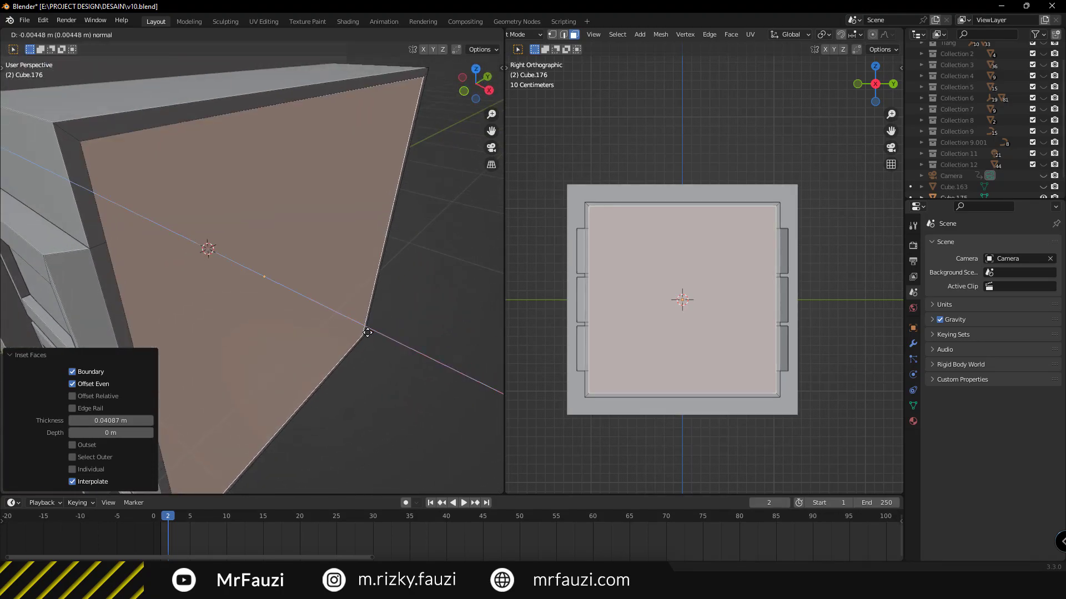
{"action": "left_click", "coordinate": [275, 302]}
{"action": "scroll", "coordinate": [745, 242], "scroll_direction": "up", "scroll_amount": 2}
{"action": "scroll", "coordinate": [746, 242], "scroll_direction": "up", "scroll_amount": 1}
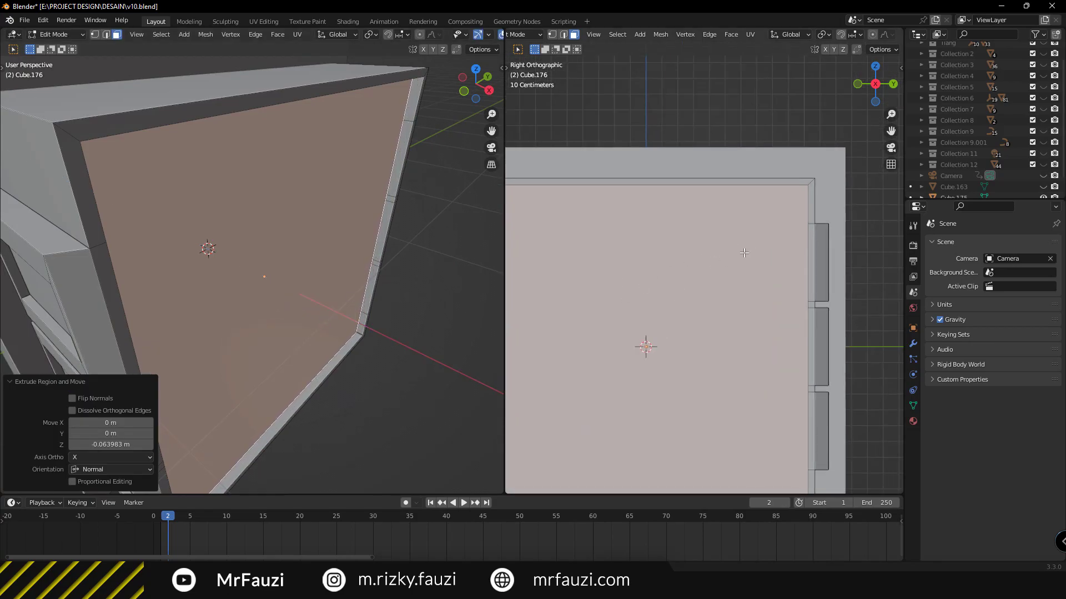
{"action": "mouse_move", "coordinate": [412, 238]}
{"action": "middle_mouse_down"}
{"action": "mouse_move", "coordinate": [404, 278]}
{"action": "mouse_move", "coordinate": [427, 241]}
{"action": "middle_mouse_up"}
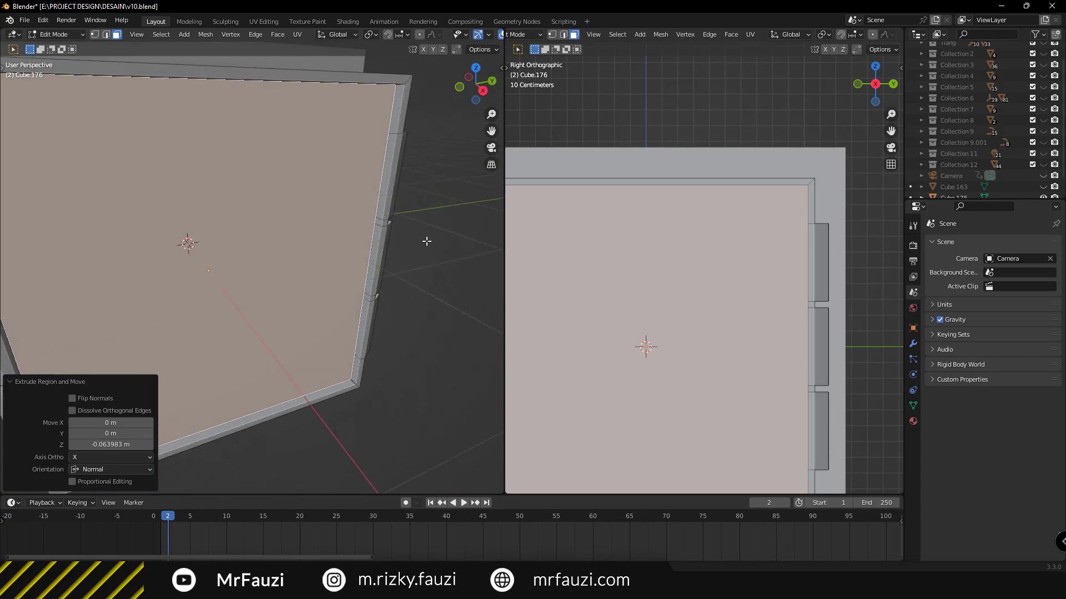
Inset the panel's front face by 0.03737 m and extrude it outward 0.227 m
{"action": "key", "text": "i"}
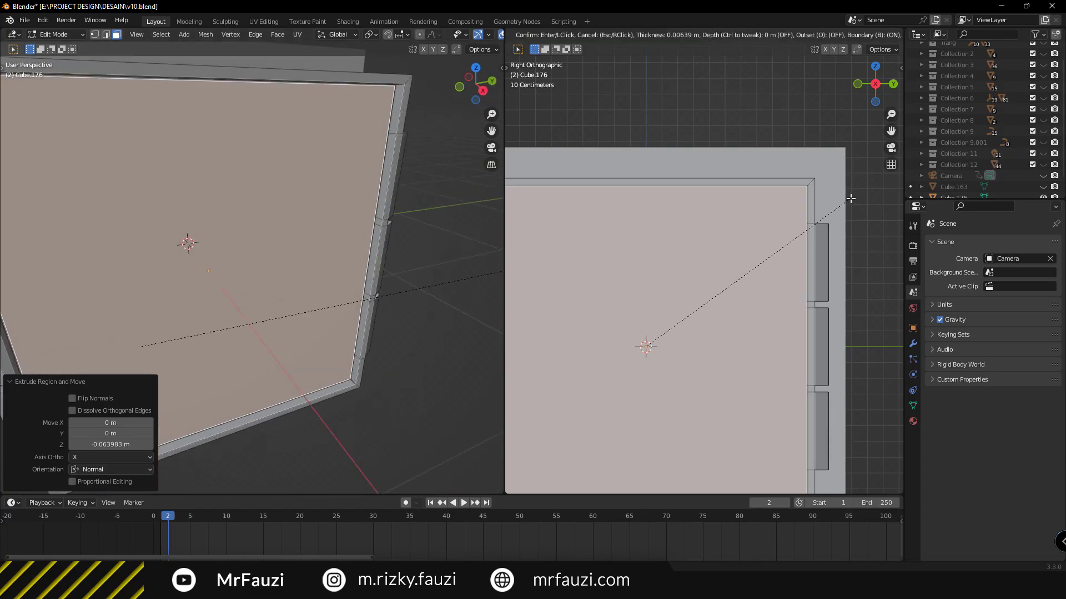
{"action": "left_click", "coordinate": [820, 229]}
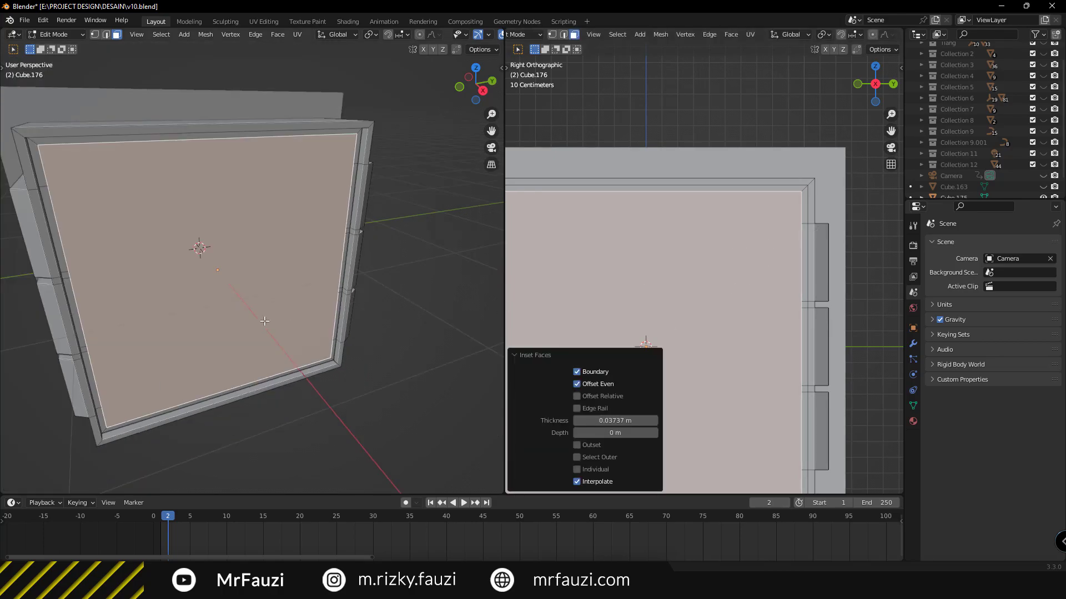
{"action": "middle_click_drag", "start_coordinate": [289, 289], "coordinate": [321, 326]}
{"action": "mouse_move", "coordinate": [278, 257]}
{"action": "middle_mouse_down"}
{"action": "mouse_move", "coordinate": [257, 267]}
{"action": "mouse_move", "coordinate": [321, 326]}
{"action": "mouse_move", "coordinate": [312, 312]}
{"action": "mouse_move", "coordinate": [333, 316]}
{"action": "middle_mouse_up"}
{"action": "key", "text": "e"}
{"action": "left_click", "coordinate": [261, 282]}
Pull the block's front face back along X to shorten its depth
{"action": "key", "text": "g"}
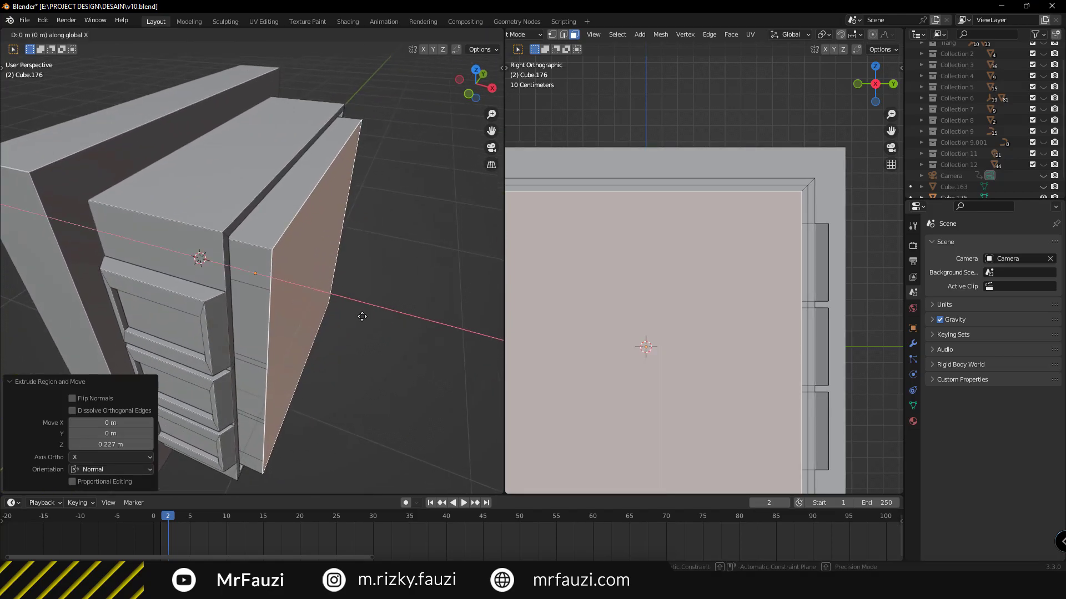
{"action": "key", "text": "x"}
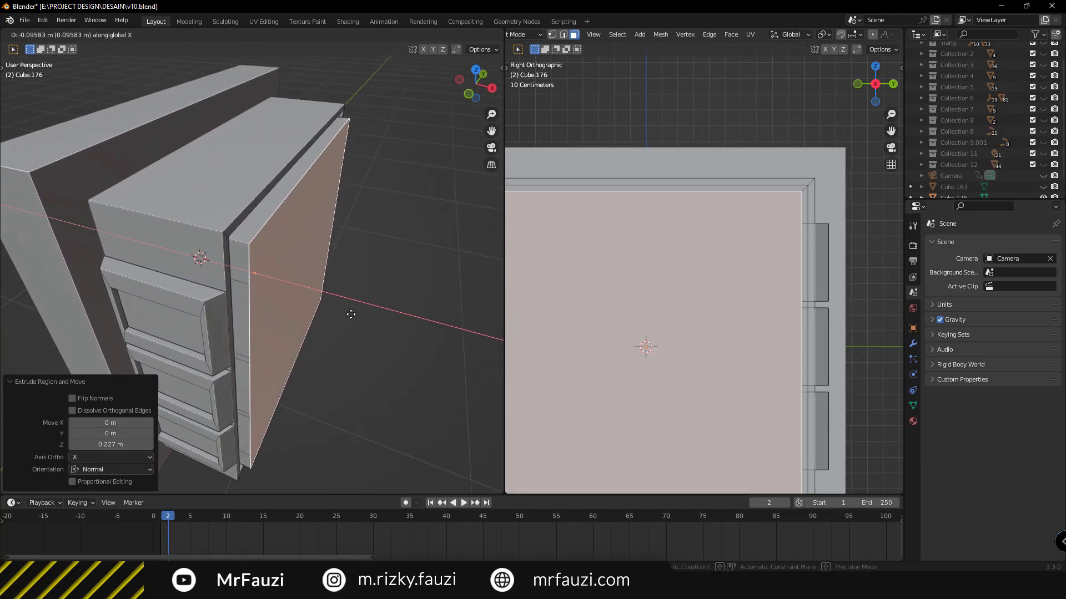
{"action": "left_click", "coordinate": [349, 315]}
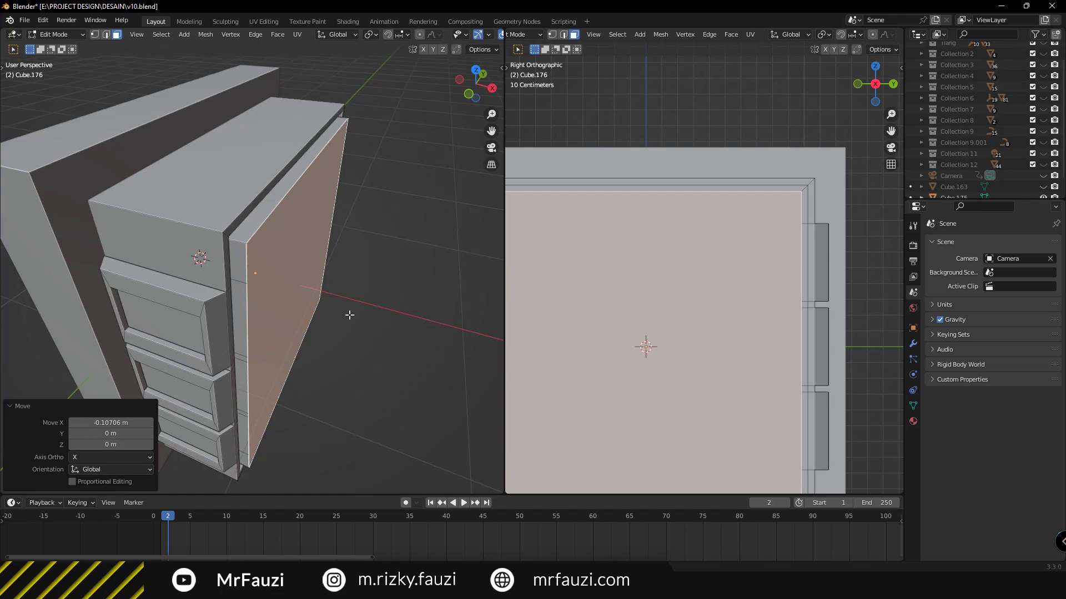
{"action": "key", "text": "g"}
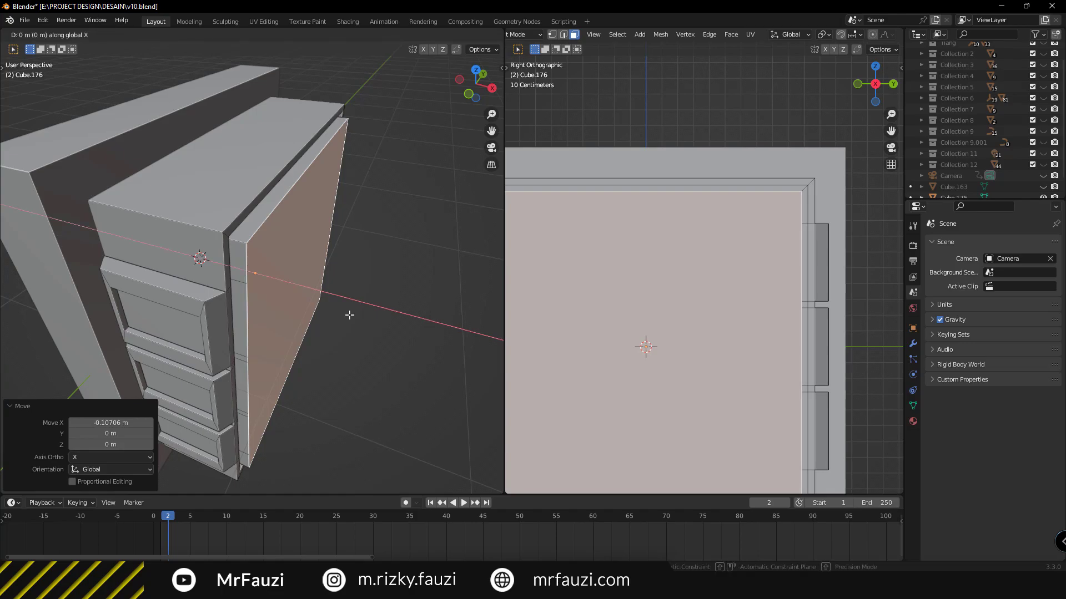
{"action": "left_click", "coordinate": [393, 325]}
{"action": "mouse_move", "coordinate": [393, 326]}
{"action": "middle_mouse_down"}
{"action": "mouse_move", "coordinate": [233, 298]}
{"action": "mouse_move", "coordinate": [229, 270]}
{"action": "mouse_move", "coordinate": [288, 272]}
{"action": "middle_mouse_up"}
Inset the front face by 0.04142 m and push the inner panel out 0.027 m along X
{"action": "key", "text": "i"}
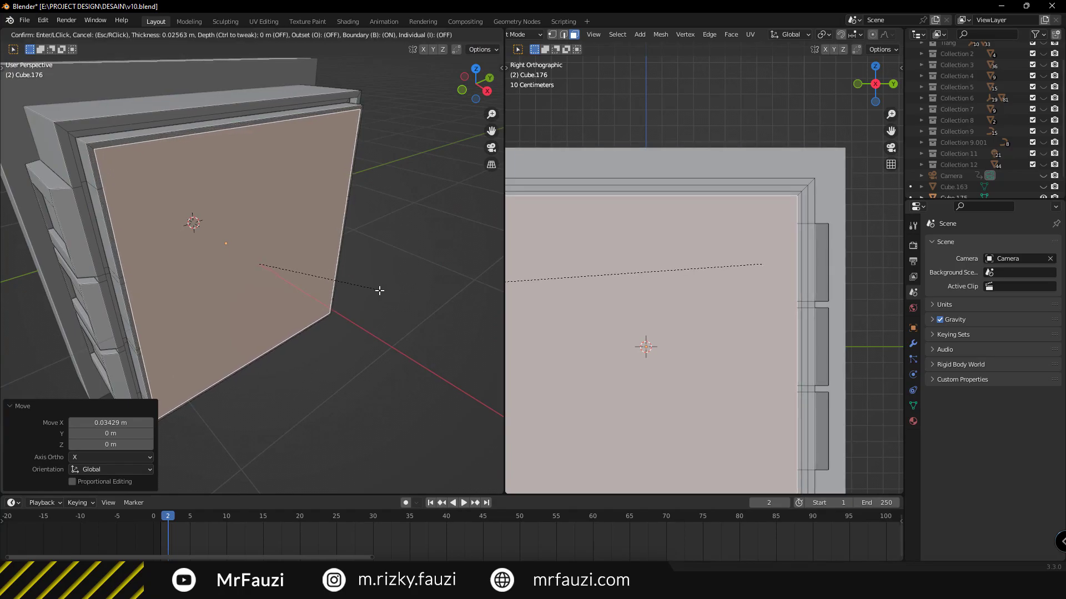
{"action": "left_click", "coordinate": [269, 266]}
{"action": "middle_click_drag", "start_coordinate": [269, 266], "coordinate": [302, 281]}
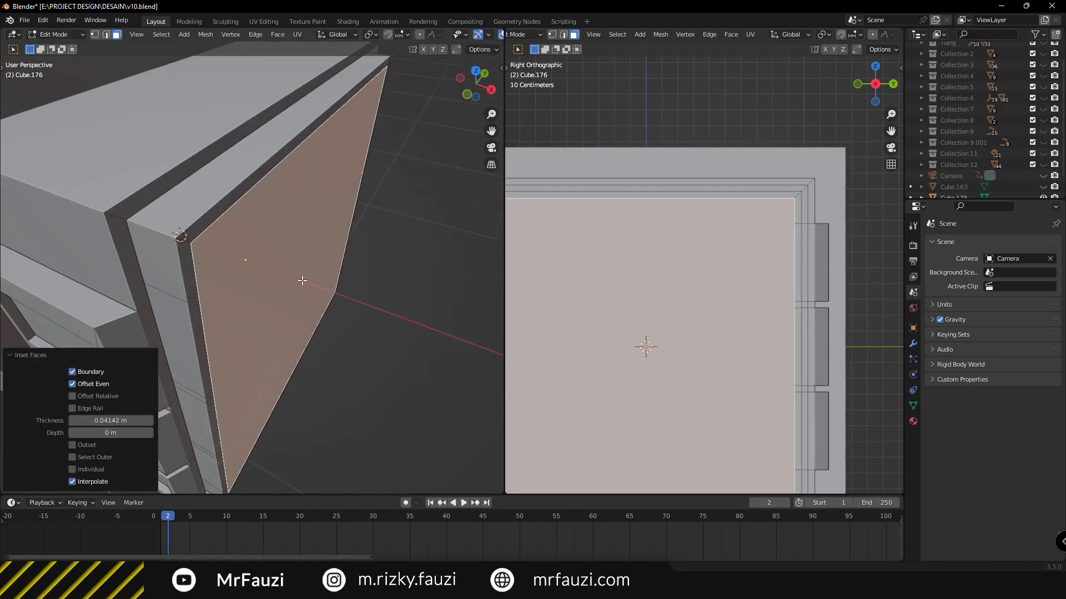
{"action": "key", "text": "g"}
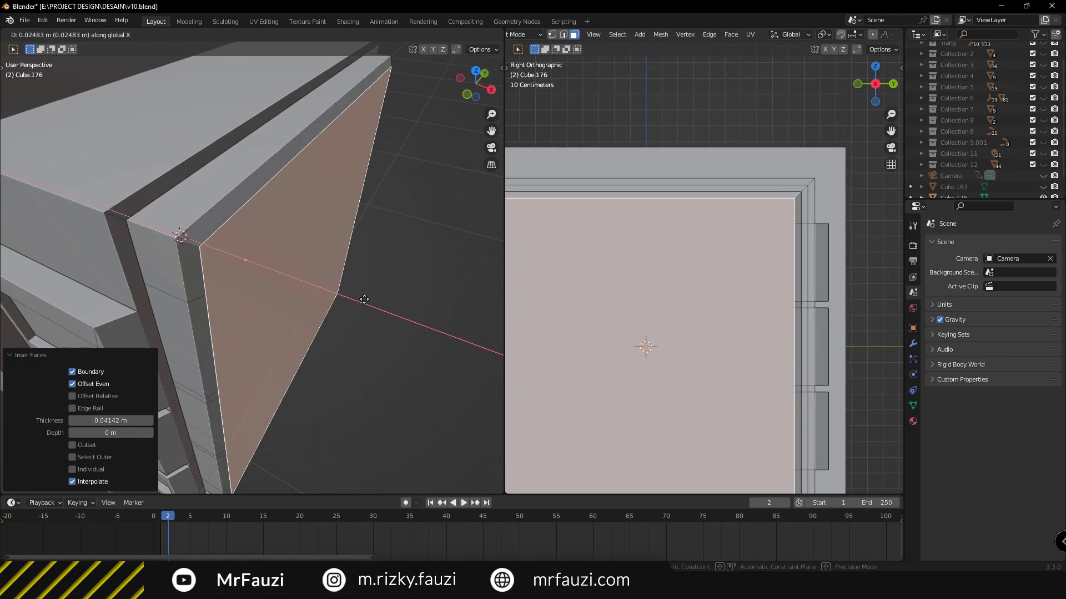
{"action": "left_click", "coordinate": [367, 301]}
{"action": "mouse_move", "coordinate": [367, 301]}
{"action": "middle_mouse_down"}
{"action": "mouse_move", "coordinate": [311, 314]}
{"action": "mouse_move", "coordinate": [285, 306]}
{"action": "middle_mouse_up"}
{"action": "scroll", "coordinate": [644, 311], "scroll_direction": "down", "scroll_amount": 5}
Inspect the block in the right view with X-ray shading, then return it to solid
{"action": "key", "text": "z"}
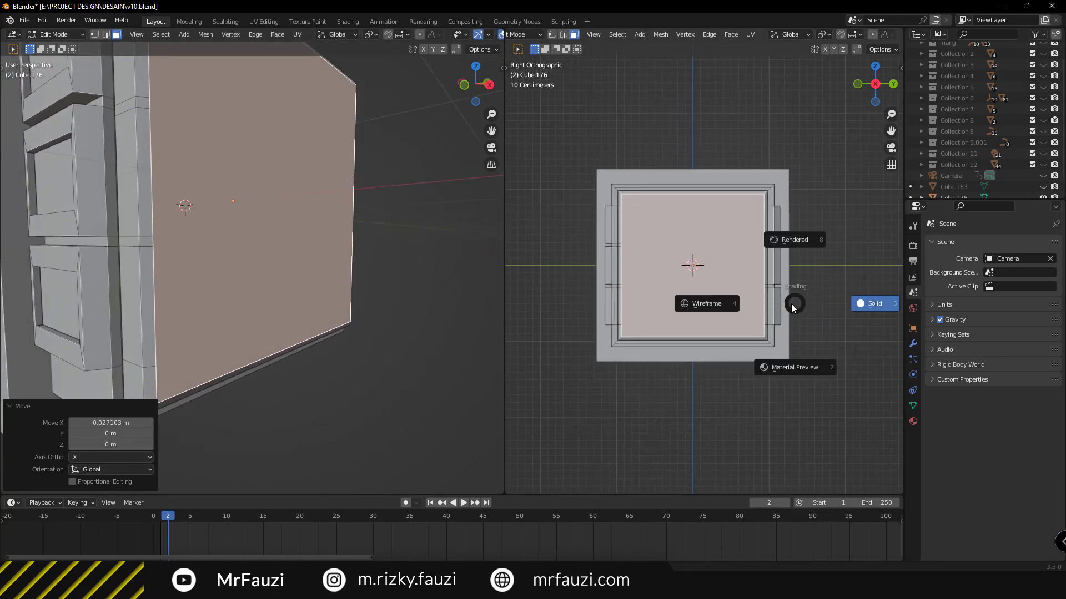
{"action": "left_click", "coordinate": [791, 304]}
{"action": "scroll", "coordinate": [790, 311], "scroll_direction": "up", "scroll_amount": 4}
{"action": "scroll", "coordinate": [792, 344], "scroll_direction": "up", "scroll_amount": 2}
{"action": "scroll", "coordinate": [771, 335], "scroll_direction": "up", "scroll_amount": 1}
{"action": "scroll", "coordinate": [753, 330], "scroll_direction": "up", "scroll_amount": 1}
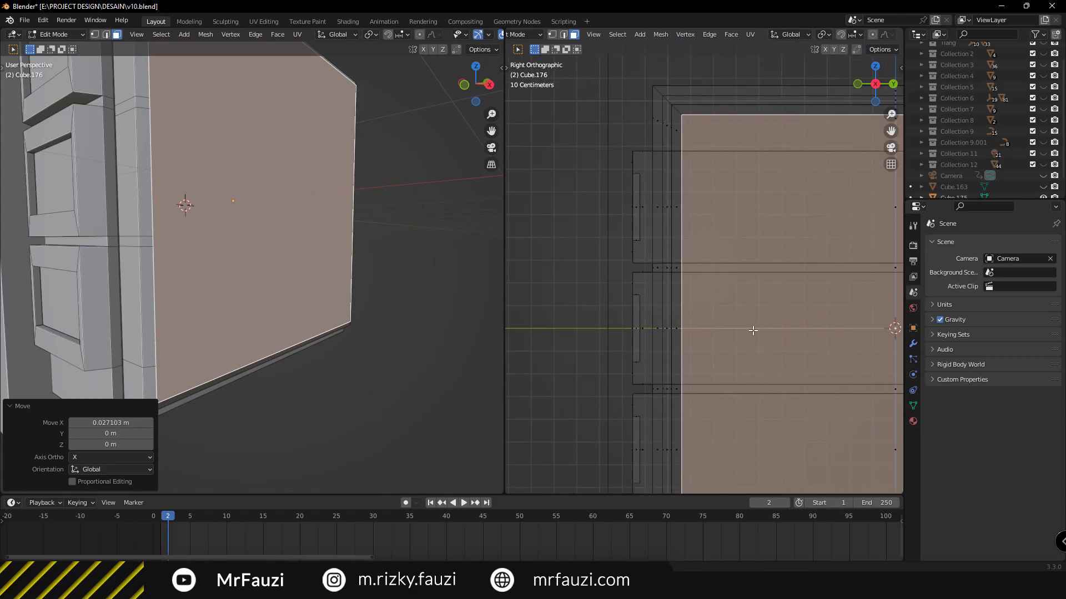
{"action": "scroll", "coordinate": [753, 330], "scroll_direction": "down", "scroll_amount": 4}
{"action": "middle_click_drag", "start_coordinate": [718, 331], "coordinate": [686, 373]}
{"action": "key", "text": "z"}
{"action": "left_click", "coordinate": [766, 373]}
{"action": "scroll", "coordinate": [249, 267], "scroll_direction": "down", "scroll_amount": 4}
{"action": "mouse_move", "coordinate": [249, 267]}
{"action": "middle_mouse_down"}
{"action": "mouse_move", "coordinate": [266, 297]}
{"action": "mouse_move", "coordinate": [196, 229]}
{"action": "mouse_move", "coordinate": [302, 274]}
{"action": "middle_mouse_up"}
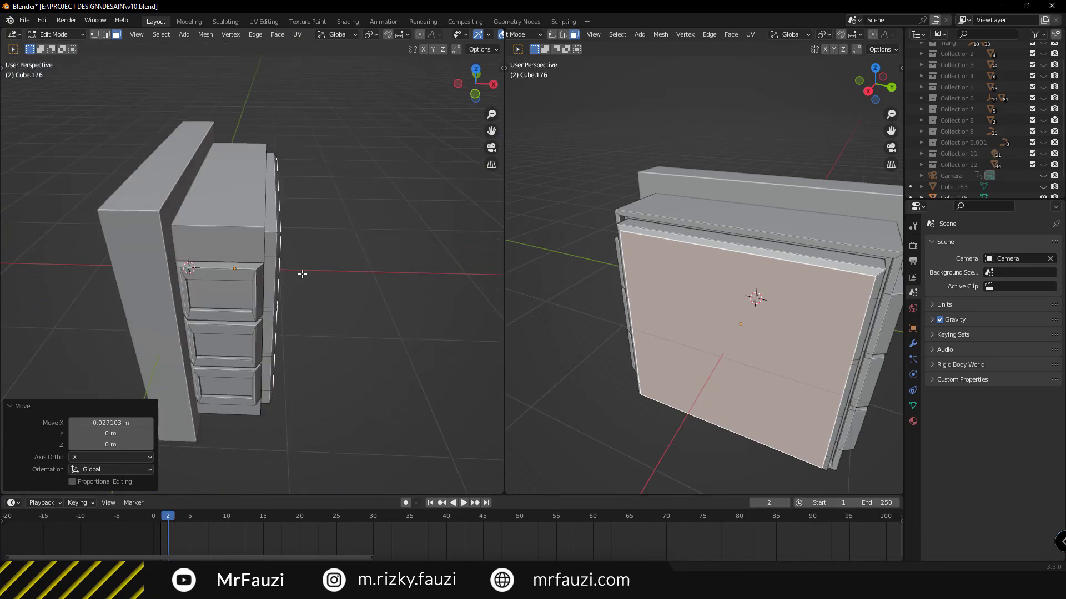
Add a centred edge loop along the new block, scale it to 0 on X and bevel it into a strip
{"action": "left_click", "coordinate": [221, 234]}
{"action": "right_click", "coordinate": [221, 233]}
{"action": "scroll", "coordinate": [222, 236], "scroll_direction": "up", "scroll_amount": 4}
{"action": "middle_click_drag", "start_coordinate": [222, 236], "coordinate": [278, 248]}
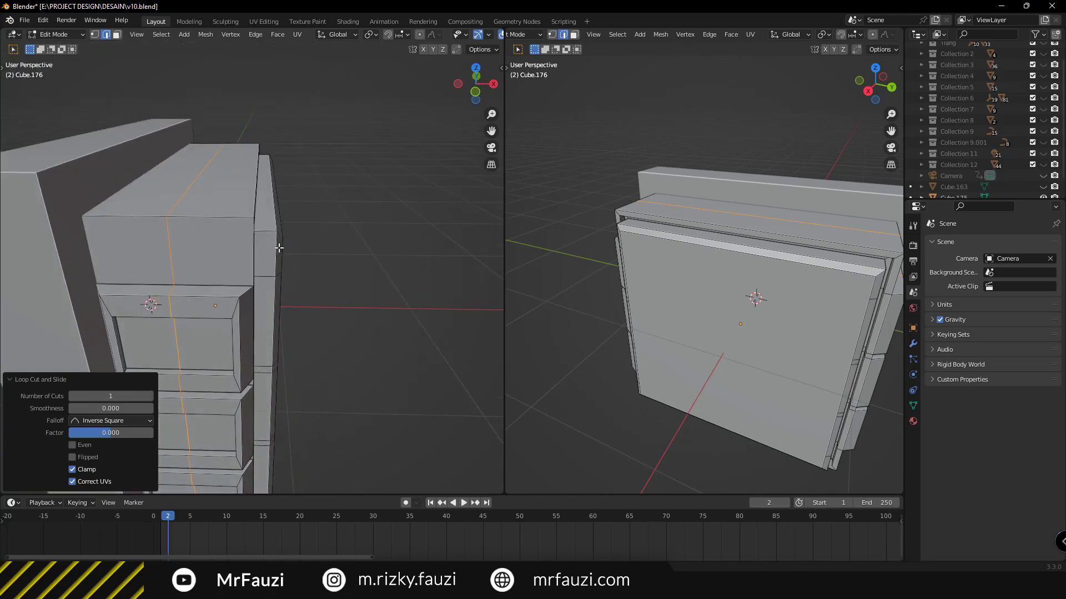
{"action": "key", "text": "s"}
{"action": "key", "text": "x"}
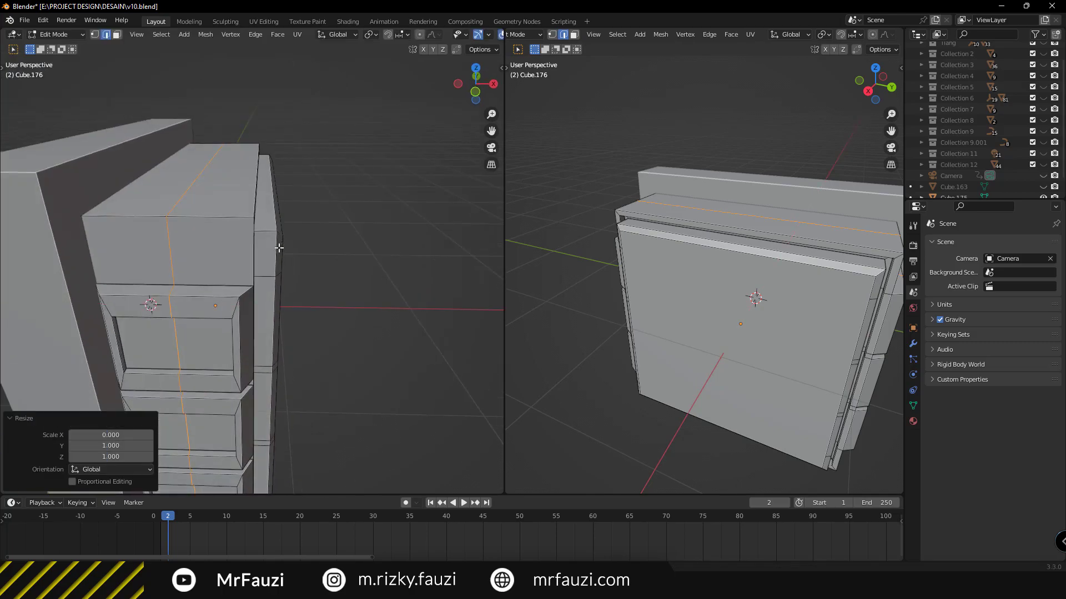
{"action": "middle_click_drag", "start_coordinate": [279, 248], "coordinate": [305, 270]}
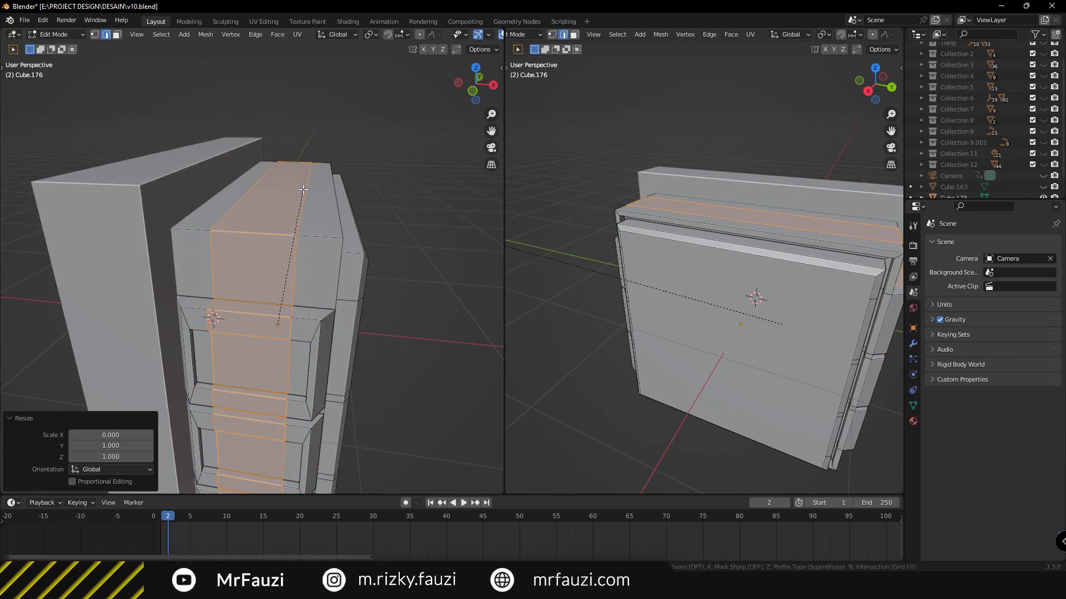
{"action": "left_click", "coordinate": [302, 184]}
{"action": "mouse_move", "coordinate": [302, 184]}
{"action": "middle_mouse_down"}
{"action": "mouse_move", "coordinate": [231, 293]}
{"action": "mouse_move", "coordinate": [264, 330]}
{"action": "mouse_move", "coordinate": [289, 309]}
{"action": "middle_mouse_up"}
{"action": "key", "text": "3"}
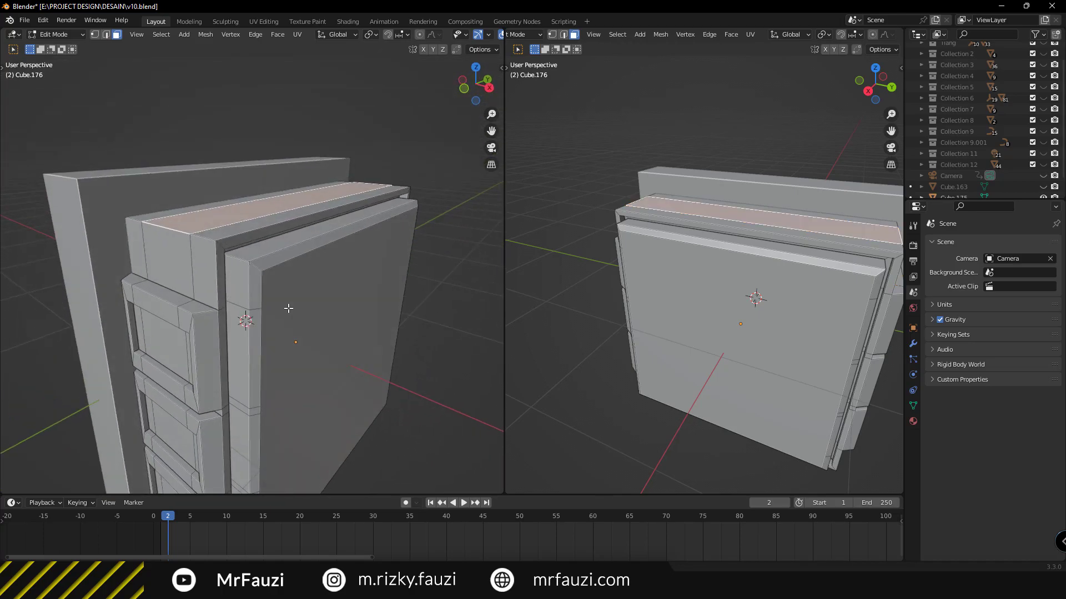
Extrude the top strip 0.17174 m straight up into a raised ridge
{"action": "key", "text": "g"}
{"action": "key", "text": "z"}
{"action": "left_click", "coordinate": [289, 309]}
{"action": "key", "text": "e"}
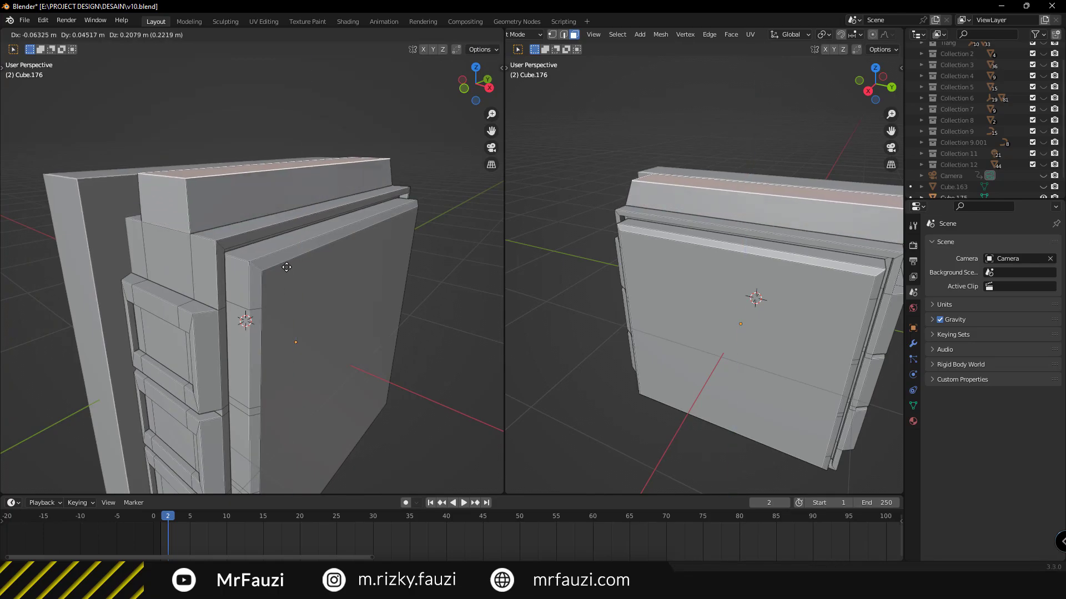
{"action": "key", "text": "z"}
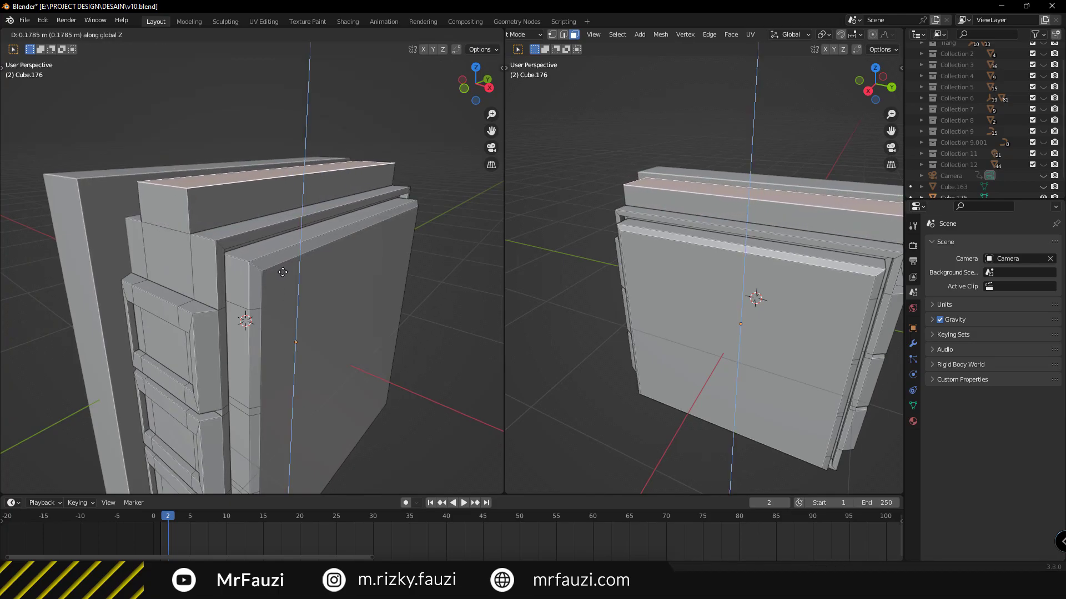
{"action": "left_click", "coordinate": [279, 273]}
{"action": "middle_click_drag", "start_coordinate": [279, 273], "coordinate": [368, 340]}
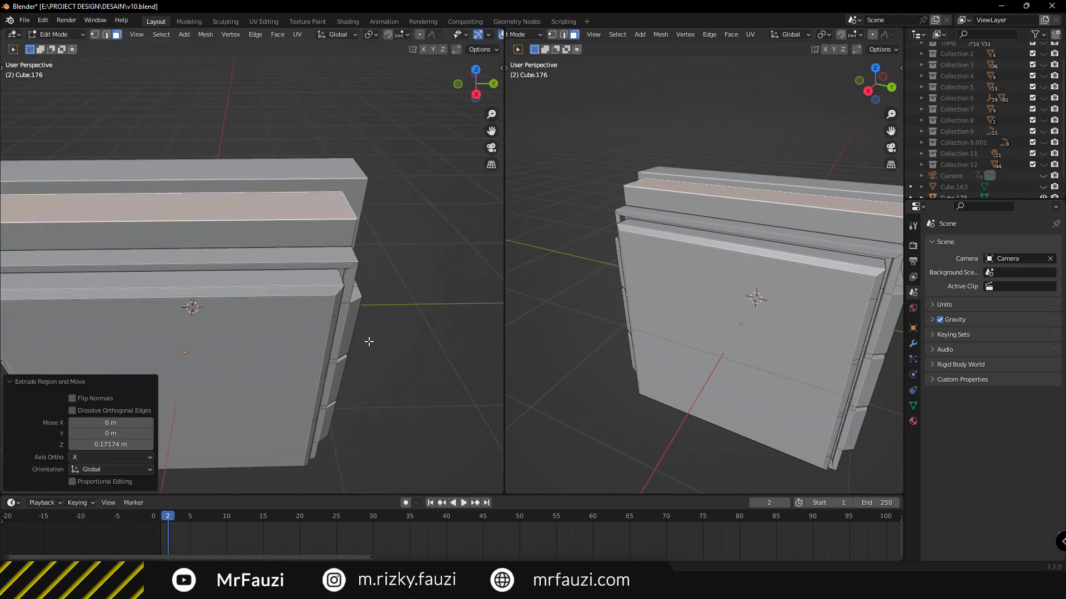
Taper the ridge top by scaling it 0.921 along Y, then 0.944 in Right Ortho
{"action": "key", "text": "s"}
{"action": "key", "text": "y"}
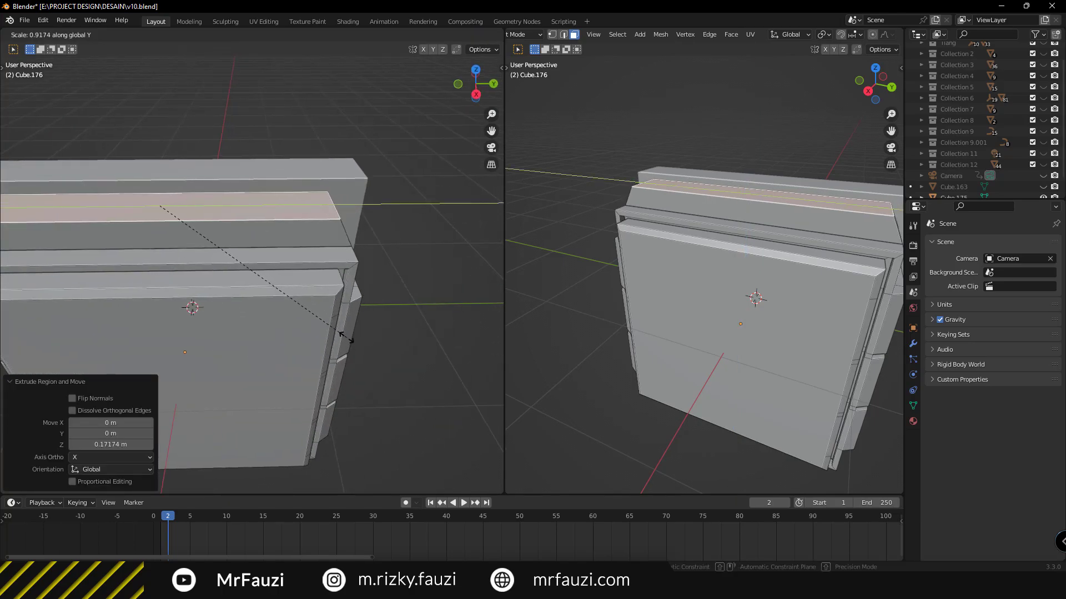
{"action": "left_click", "coordinate": [347, 337]}
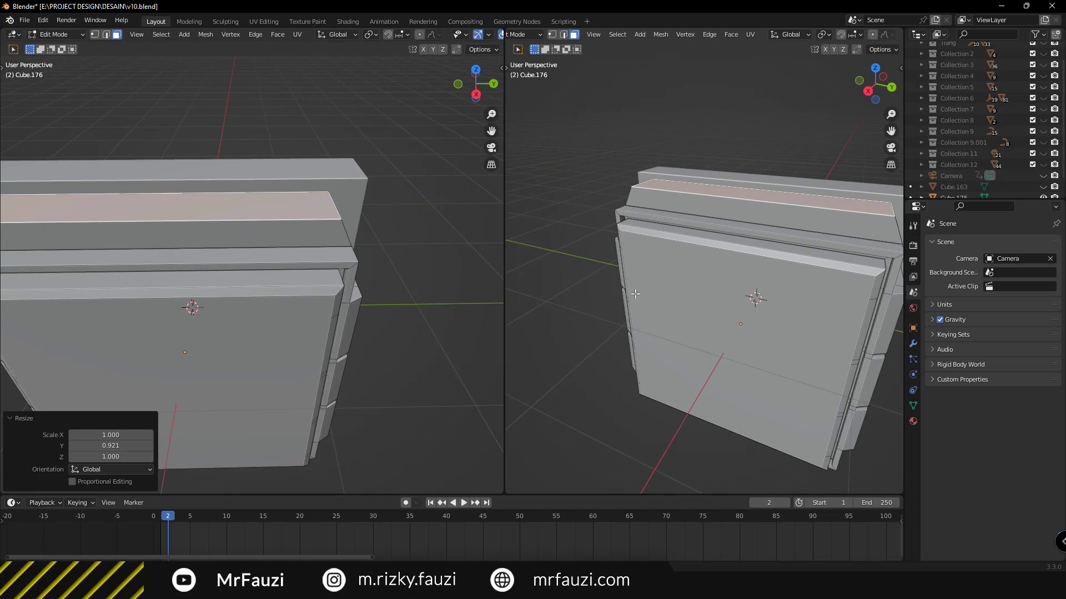
{"action": "key", "text": "KP_1"}
{"action": "key", "text": "KP_3"}
{"action": "scroll", "coordinate": [756, 292], "scroll_direction": "up", "scroll_amount": 4}
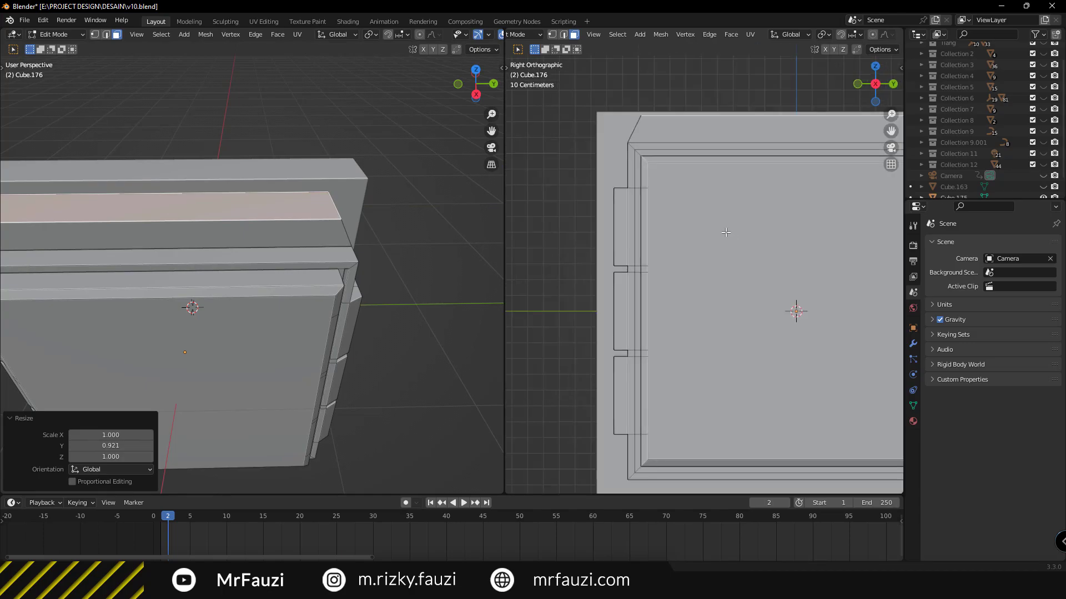
{"action": "middle_click_drag", "start_coordinate": [792, 309], "coordinate": [805, 447], "text": "shift"}
{"action": "scroll", "coordinate": [804, 447], "scroll_direction": "up", "scroll_amount": 1}
{"action": "key", "text": "s"}
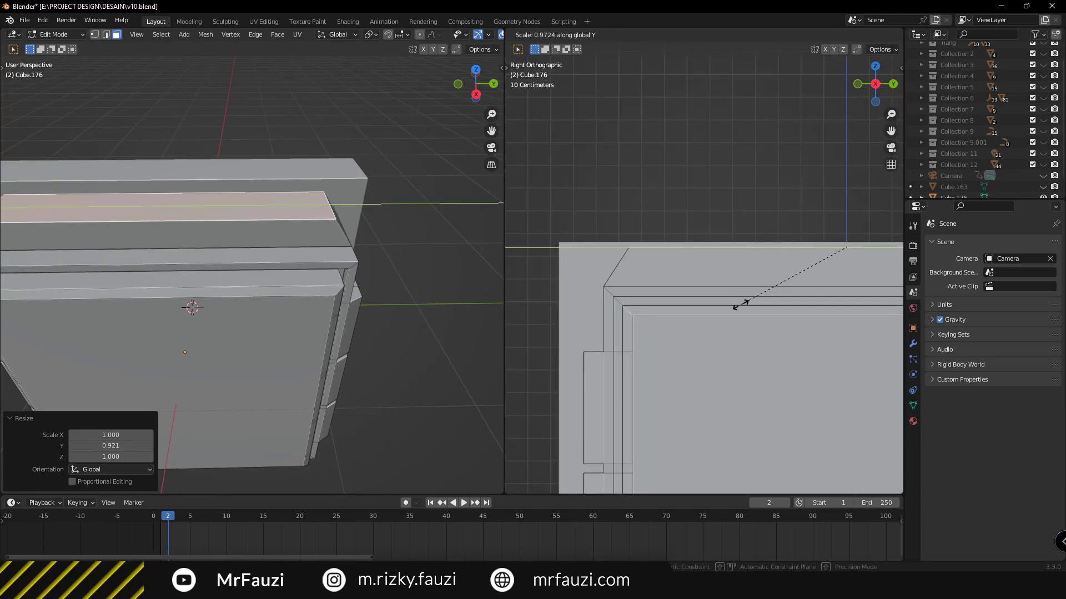
{"action": "left_click", "coordinate": [743, 302]}
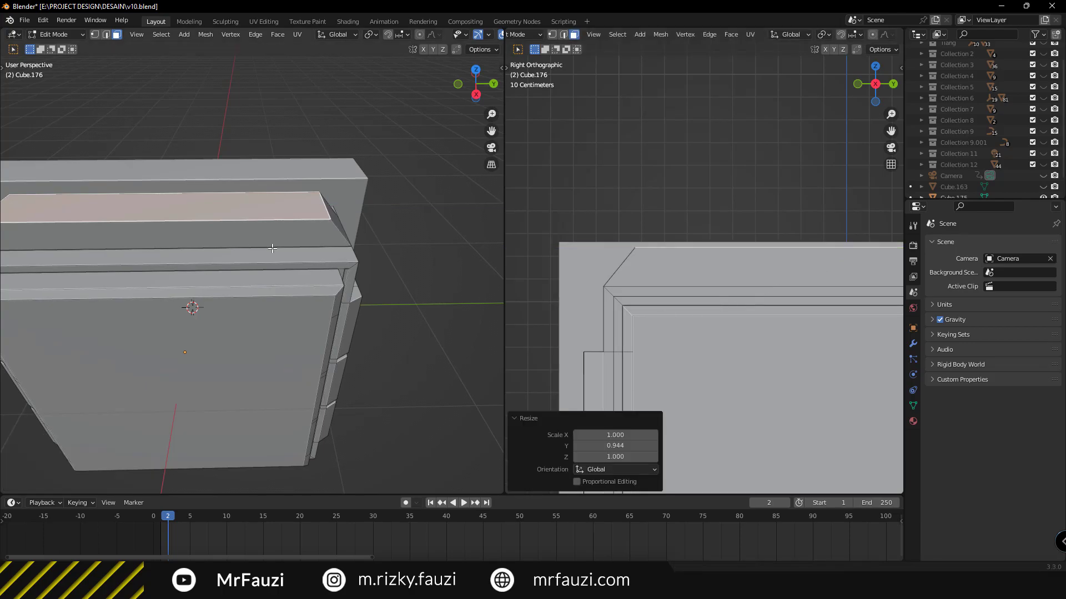
{"action": "mouse_move", "coordinate": [249, 311]}
{"action": "middle_mouse_down"}
{"action": "mouse_move", "coordinate": [299, 262]}
{"action": "mouse_move", "coordinate": [279, 239]}
{"action": "mouse_move", "coordinate": [288, 279]}
{"action": "middle_mouse_up"}
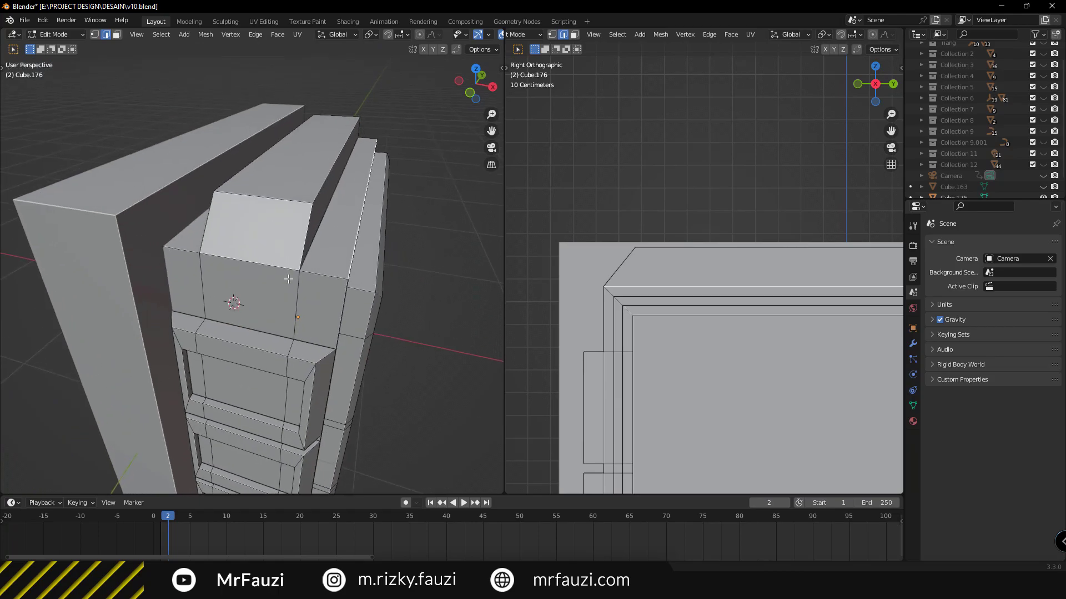
Straighten the wavy edge loop by scaling it to 0 along X
{"action": "key", "text": "s"}
{"action": "key", "text": "x"}
{"action": "key", "text": "0"}
{"action": "key", "text": "Return"}
{"action": "middle_click_drag", "start_coordinate": [253, 197], "coordinate": [350, 246]}
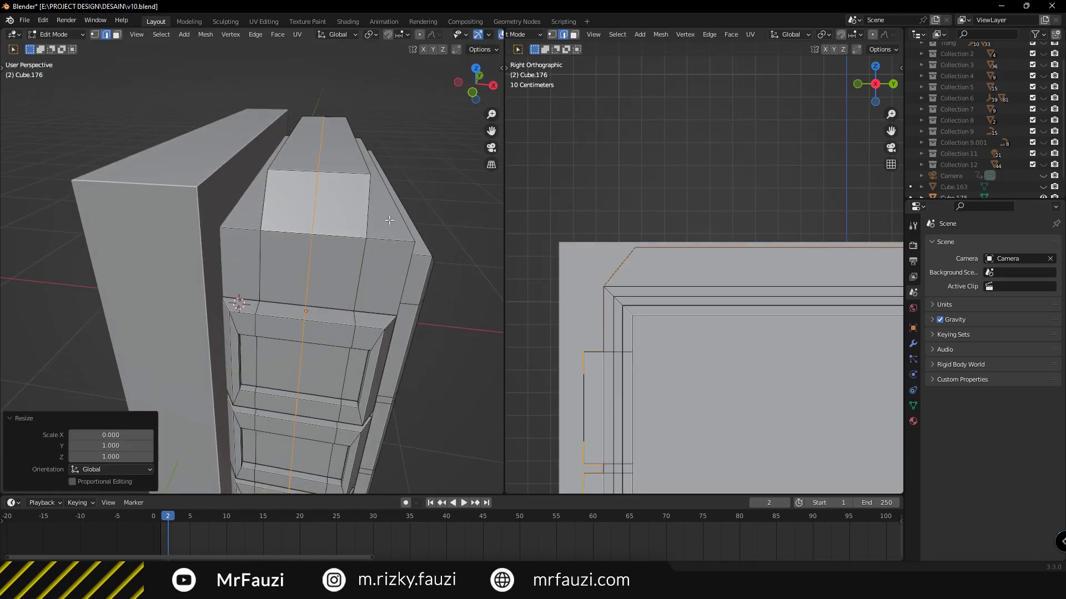
Confirm the bevelled centre strip, select one of its faces, and inspect the frame panel
{"action": "left_click", "coordinate": [396, 188]}
{"action": "middle_click_drag", "start_coordinate": [396, 188], "coordinate": [276, 289]}
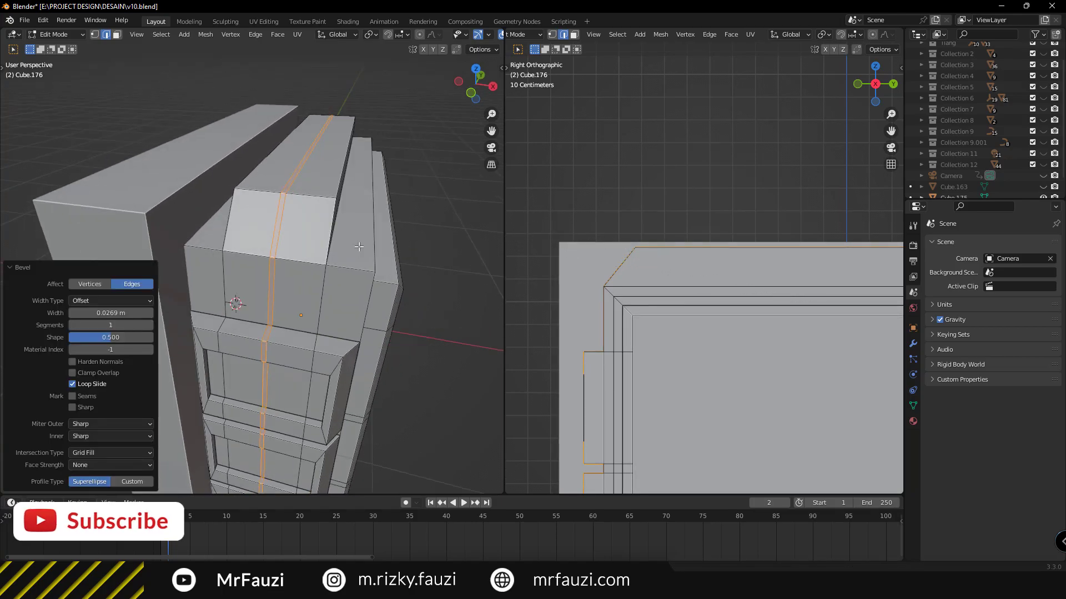
{"action": "left_click", "coordinate": [272, 285]}
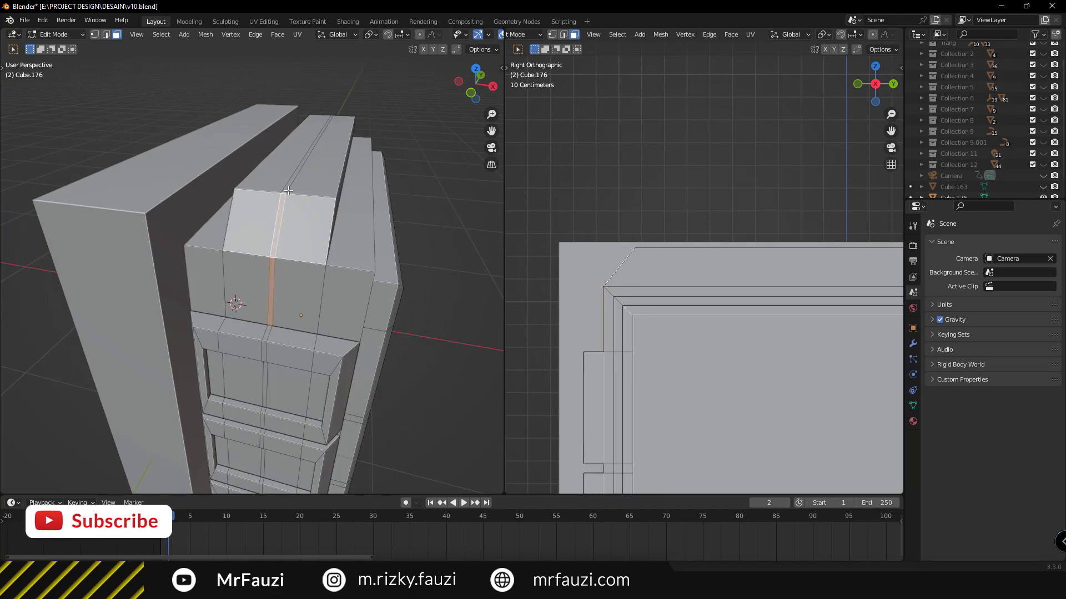
{"action": "middle_click_drag", "start_coordinate": [307, 214], "coordinate": [224, 199]}
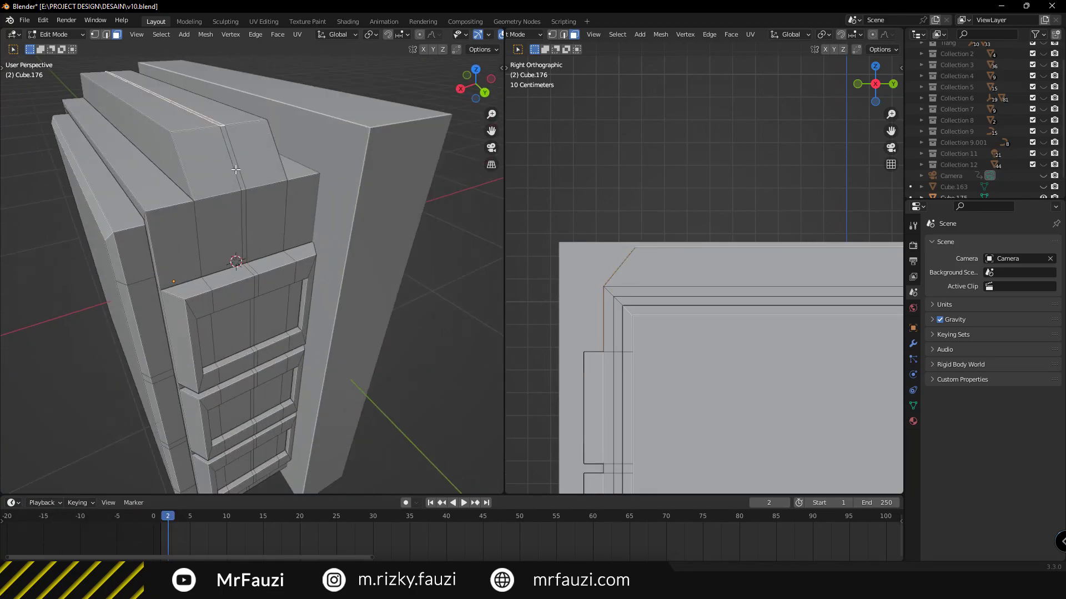
{"action": "scroll", "coordinate": [245, 211], "scroll_direction": "up", "scroll_amount": 5}
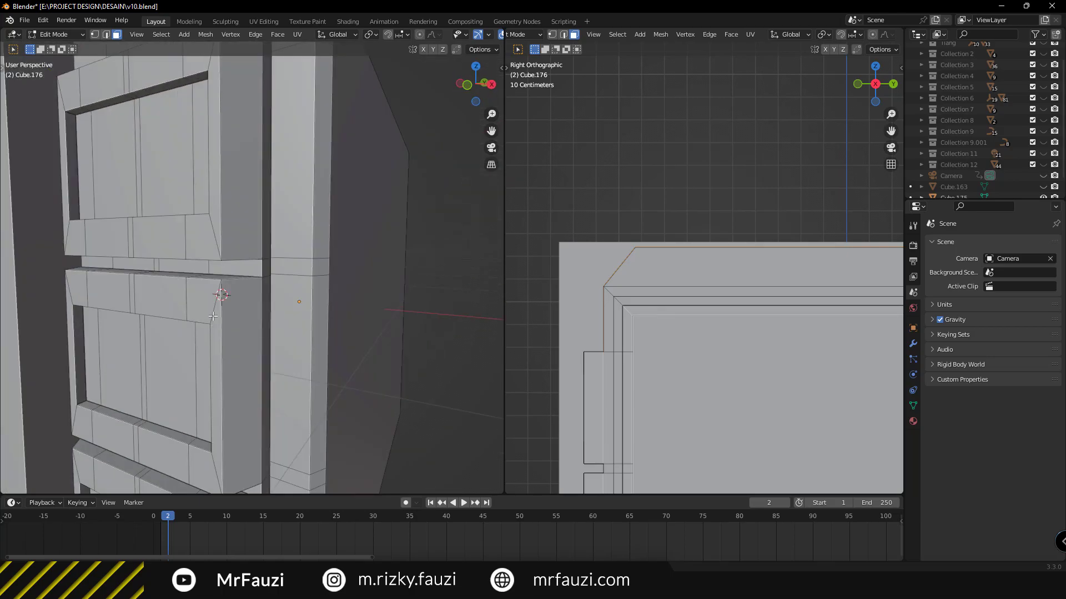
{"action": "mouse_move", "coordinate": [245, 211]}
{"action": "middle_mouse_down"}
{"action": "mouse_move", "coordinate": [200, 349]}
{"action": "mouse_move", "coordinate": [194, 327]}
{"action": "mouse_move", "coordinate": [246, 200]}
{"action": "middle_mouse_up"}
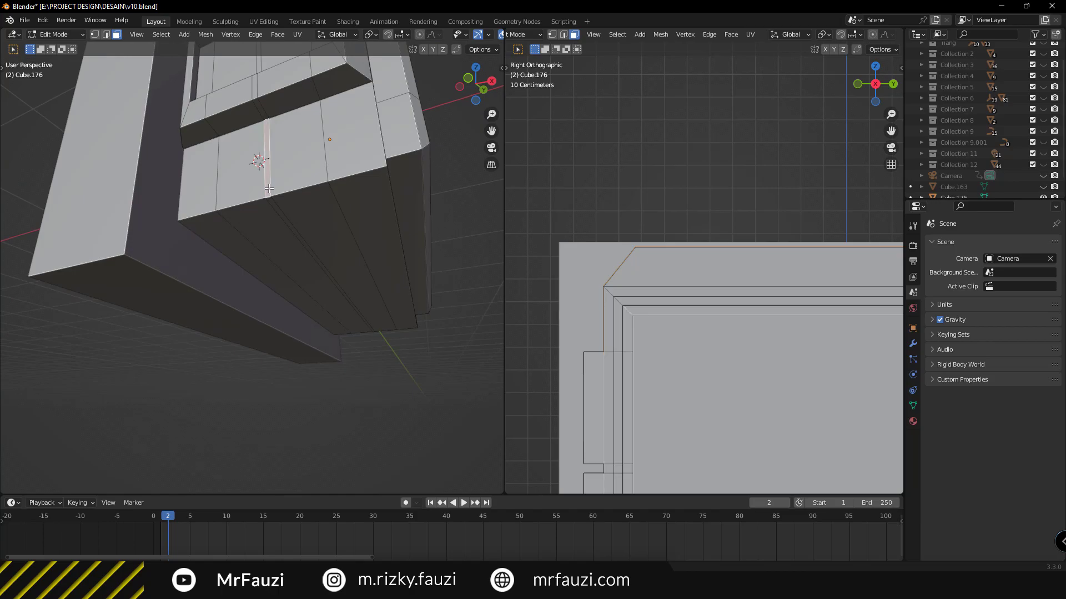
{"action": "mouse_move", "coordinate": [275, 208]}
{"action": "middle_mouse_down"}
{"action": "mouse_move", "coordinate": [349, 347]}
{"action": "mouse_move", "coordinate": [167, 314]}
{"action": "middle_mouse_up"}
{"action": "mouse_move", "coordinate": [128, 268]}
{"action": "middle_mouse_down"}
{"action": "mouse_move", "coordinate": [208, 384]}
{"action": "mouse_move", "coordinate": [271, 318]}
{"action": "middle_mouse_up"}
Switch the right viewport to wireframe shading
{"action": "key", "text": "z"}
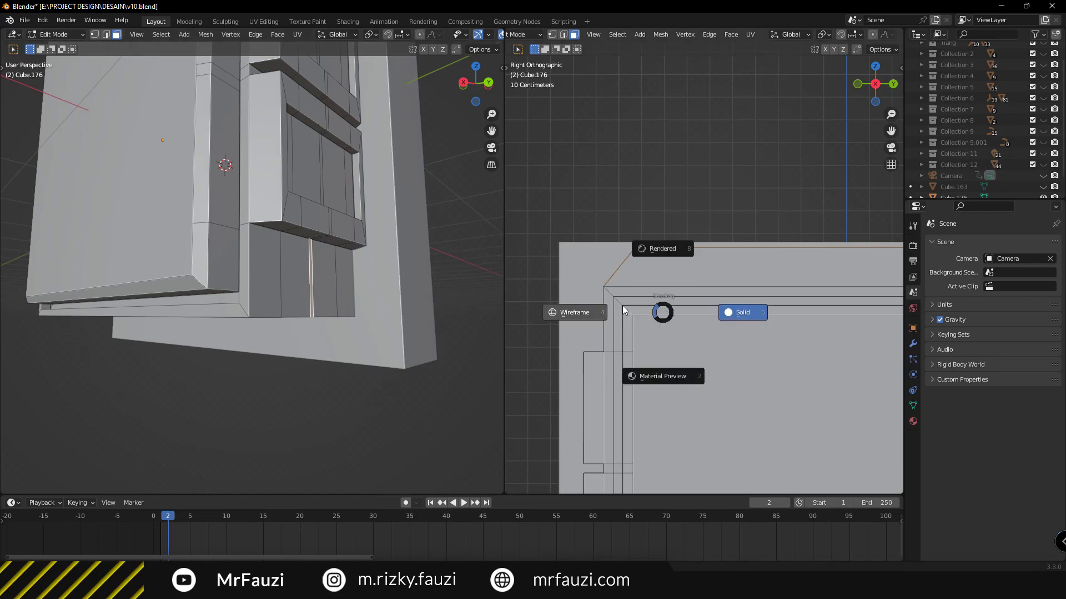
{"action": "left_click", "coordinate": [577, 309]}
{"action": "middle_click_drag", "start_coordinate": [684, 299], "coordinate": [674, 174], "text": "shift"}
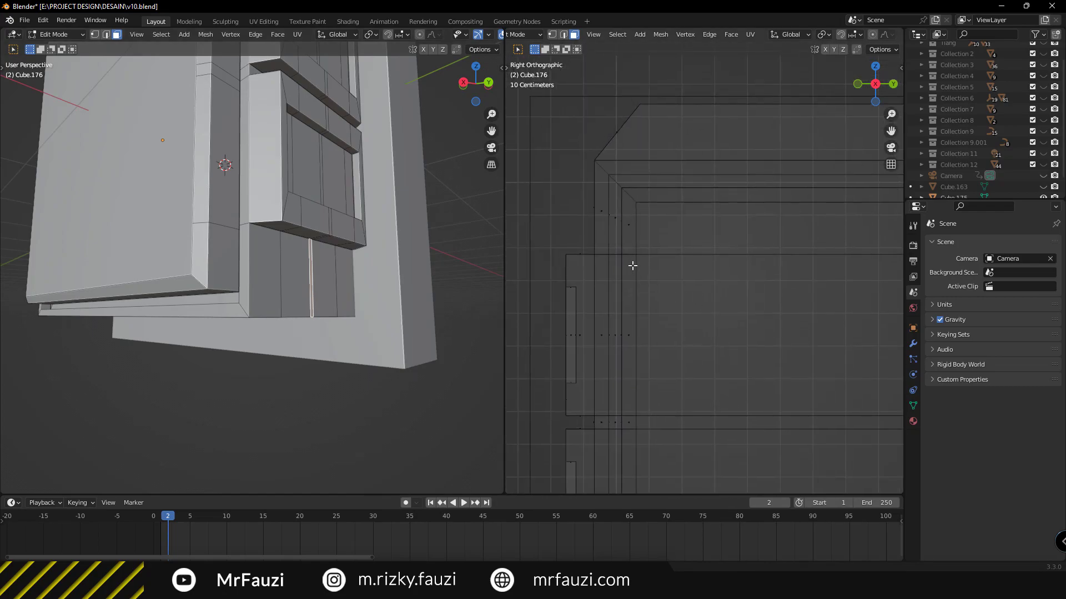
Extrude the rim faces inward along their normals by -0.0152 m
{"action": "right_click", "coordinate": [633, 266]}
{"action": "left_click", "coordinate": [632, 265]}
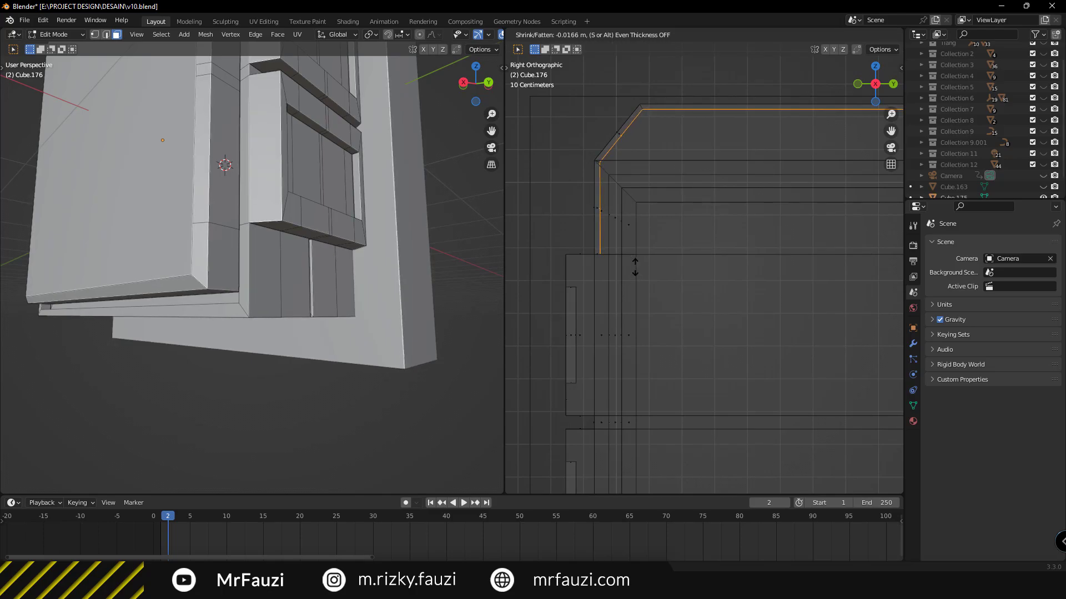
{"action": "left_click", "coordinate": [633, 266]}
{"action": "scroll", "coordinate": [802, 269], "scroll_direction": "down", "scroll_amount": 2}
{"action": "scroll", "coordinate": [685, 173], "scroll_direction": "up", "scroll_amount": 2}
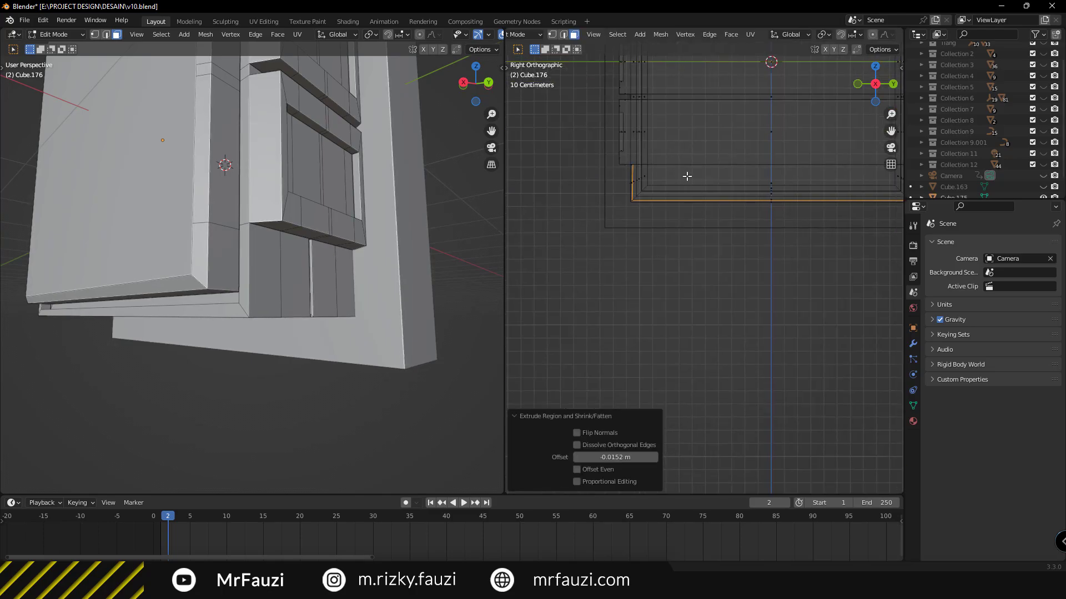
{"action": "middle_click_drag", "start_coordinate": [685, 174], "coordinate": [678, 231], "text": "shift"}
{"action": "scroll", "coordinate": [728, 303], "scroll_direction": "up", "scroll_amount": 2}
{"action": "scroll", "coordinate": [593, 229], "scroll_direction": "down", "scroll_amount": 2}
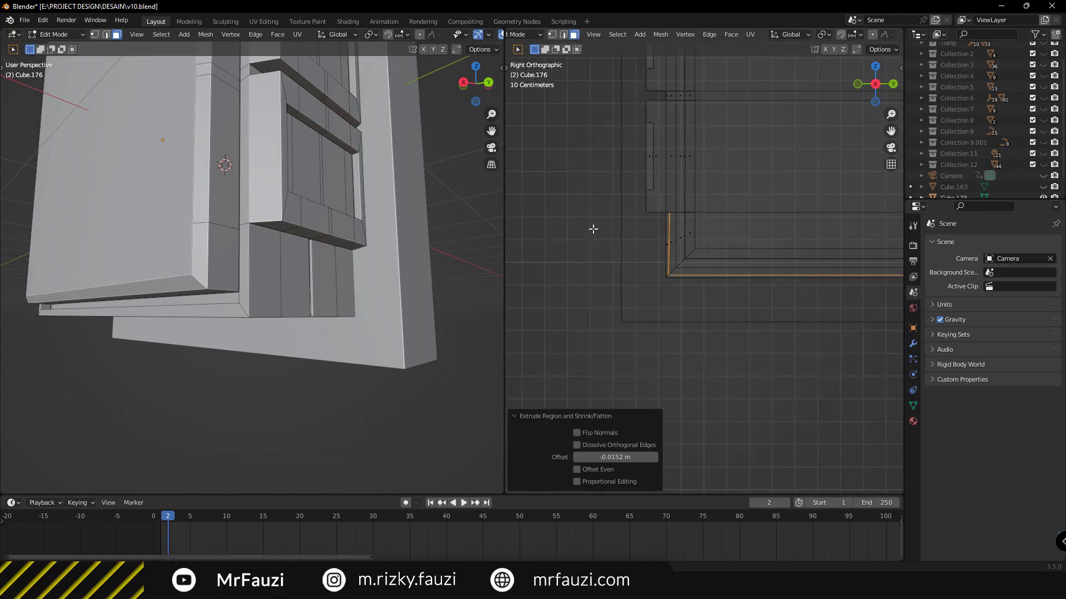
{"action": "scroll", "coordinate": [656, 229], "scroll_direction": "up", "scroll_amount": 5}
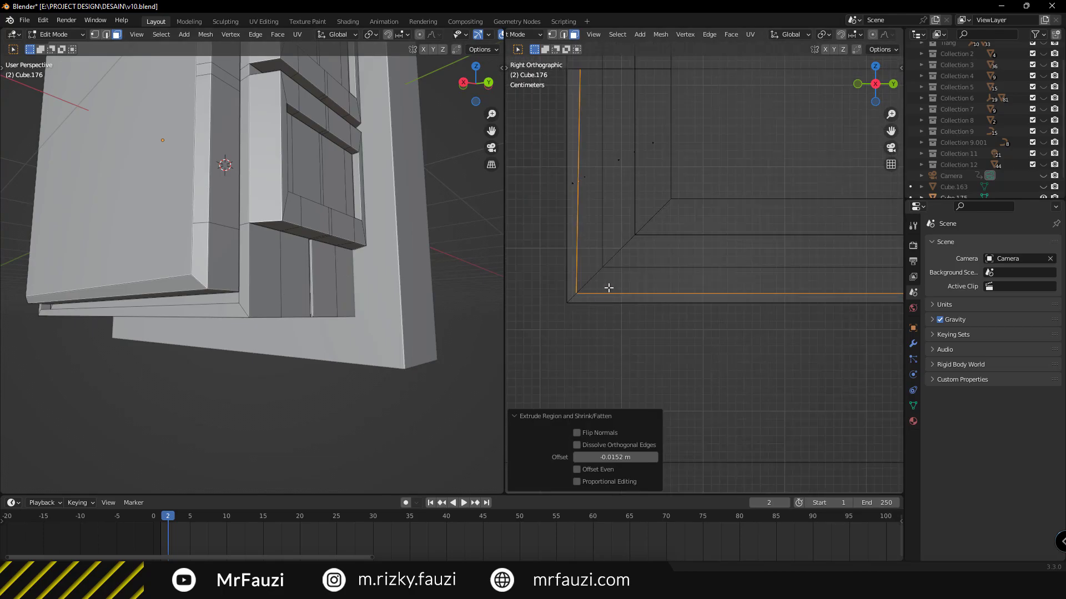
{"action": "scroll", "coordinate": [608, 288], "scroll_direction": "down", "scroll_amount": 1}
{"action": "scroll", "coordinate": [600, 299], "scroll_direction": "down", "scroll_amount": 2}
{"action": "scroll", "coordinate": [760, 414], "scroll_direction": "up", "scroll_amount": 4}
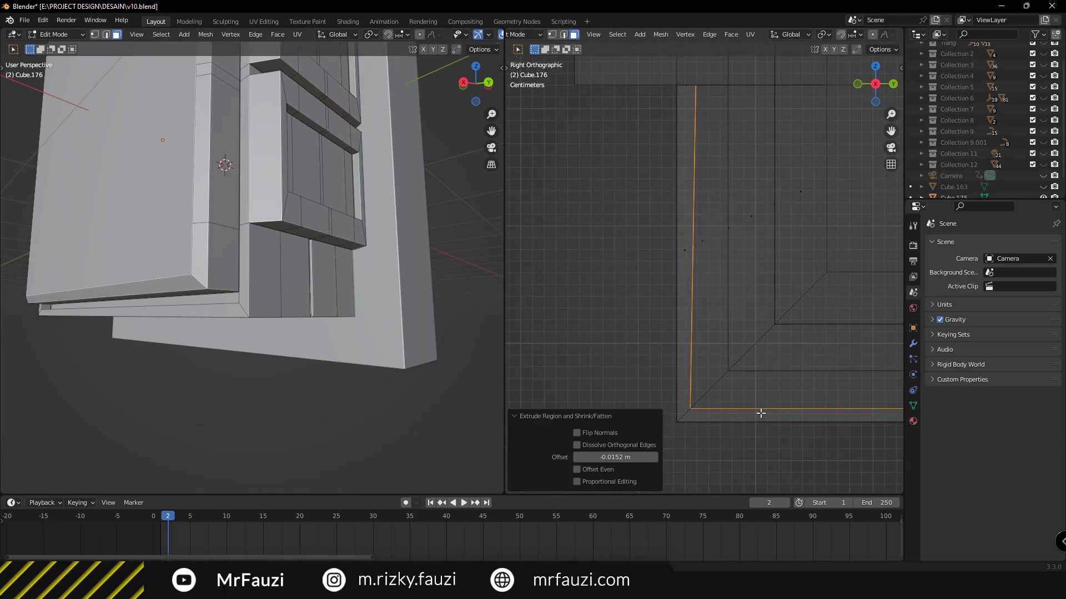
In vertex mode, flatten the slanted edge's vertices to zero along Y
{"action": "key", "text": "1"}
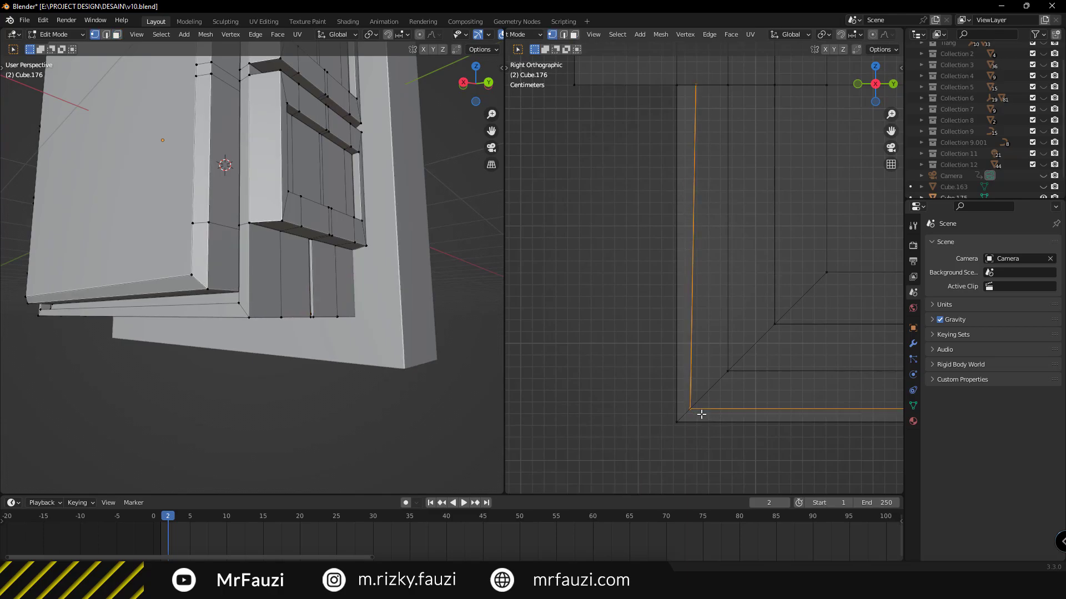
{"action": "middle_click_drag", "start_coordinate": [236, 274], "coordinate": [250, 269]}
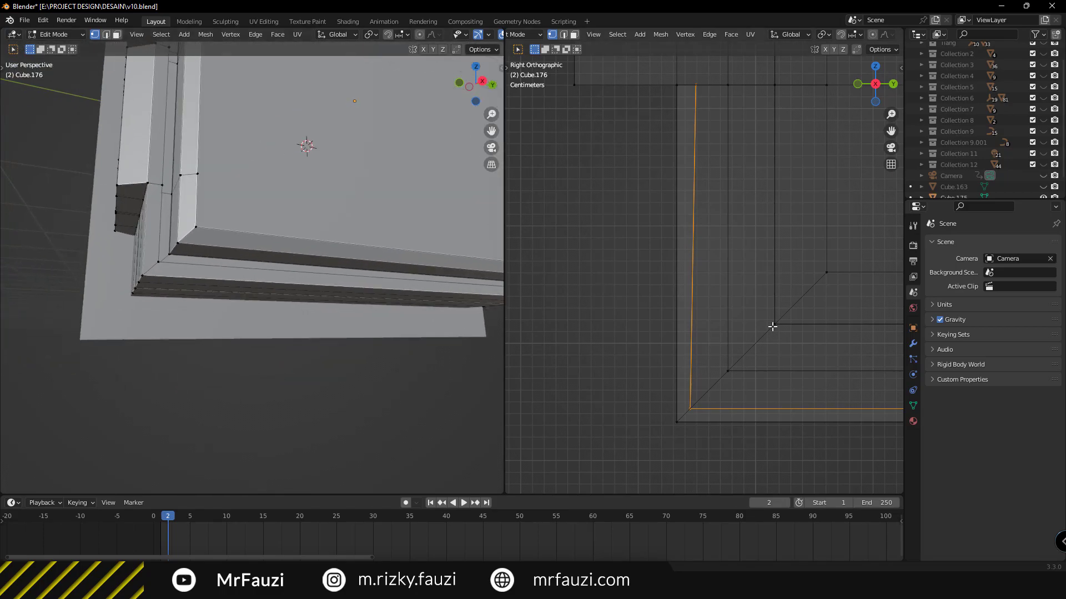
{"action": "key", "text": "s"}
{"action": "key", "text": "y"}
{"action": "key", "text": "0"}
{"action": "key", "text": "Return"}
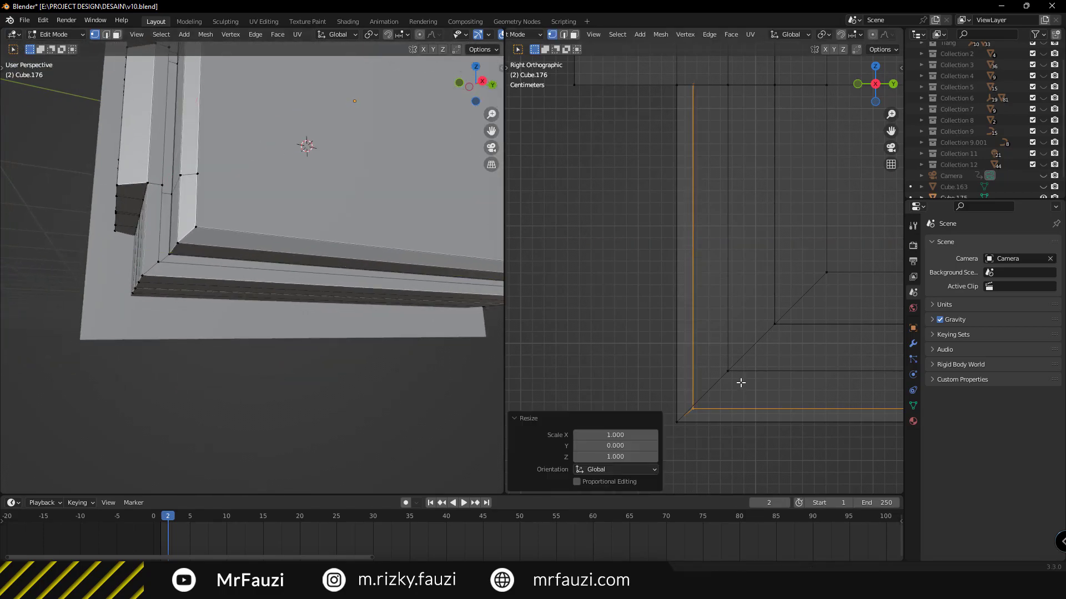
Shift the frame-corner vertices along Y
{"action": "scroll", "coordinate": [773, 298], "scroll_direction": "up", "scroll_amount": 2}
{"action": "scroll", "coordinate": [775, 299], "scroll_direction": "up", "scroll_amount": 2}
{"action": "scroll", "coordinate": [777, 305], "scroll_direction": "up", "scroll_amount": 2}
{"action": "left_click_drag", "start_coordinate": [711, 283], "coordinate": [771, 333]}
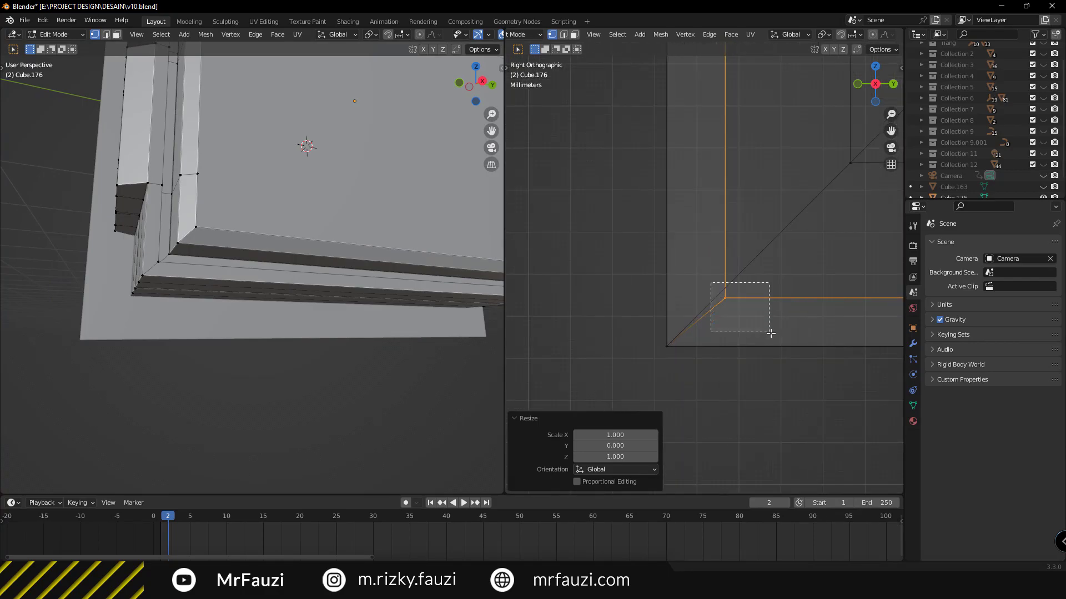
{"action": "key", "text": "g"}
{"action": "key", "text": "x"}
{"action": "key", "text": "y"}
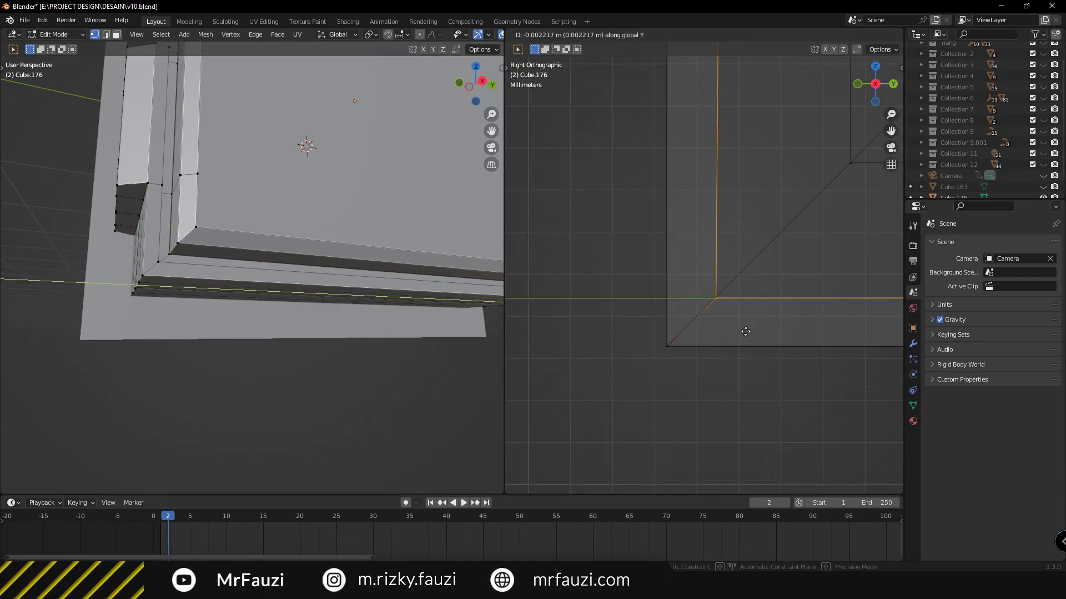
{"action": "left_click", "coordinate": [742, 332]}
Shift the inner vertical edge along Y to line up with the corner
{"action": "scroll", "coordinate": [739, 378], "scroll_direction": "down", "scroll_amount": 2}
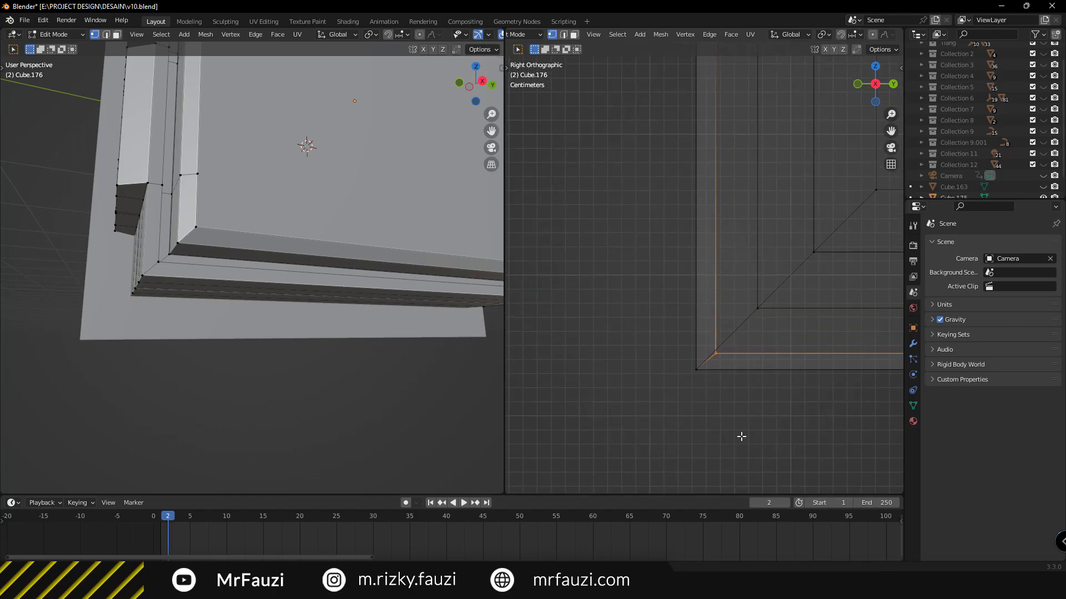
{"action": "scroll", "coordinate": [727, 333], "scroll_direction": "down", "scroll_amount": 2}
{"action": "scroll", "coordinate": [705, 233], "scroll_direction": "down", "scroll_amount": 2}
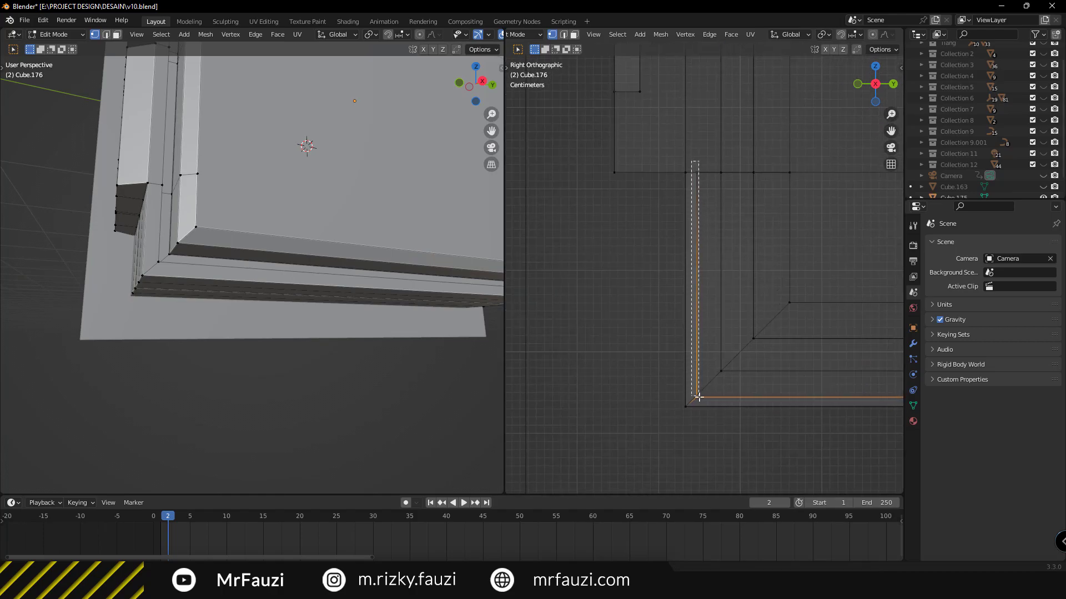
{"action": "left_click_drag", "start_coordinate": [698, 397], "coordinate": [698, 397]}
{"action": "scroll", "coordinate": [700, 389], "scroll_direction": "up", "scroll_amount": 1}
{"action": "scroll", "coordinate": [721, 361], "scroll_direction": "up", "scroll_amount": 2}
{"action": "scroll", "coordinate": [750, 333], "scroll_direction": "up", "scroll_amount": 2}
{"action": "scroll", "coordinate": [772, 307], "scroll_direction": "up", "scroll_amount": 1}
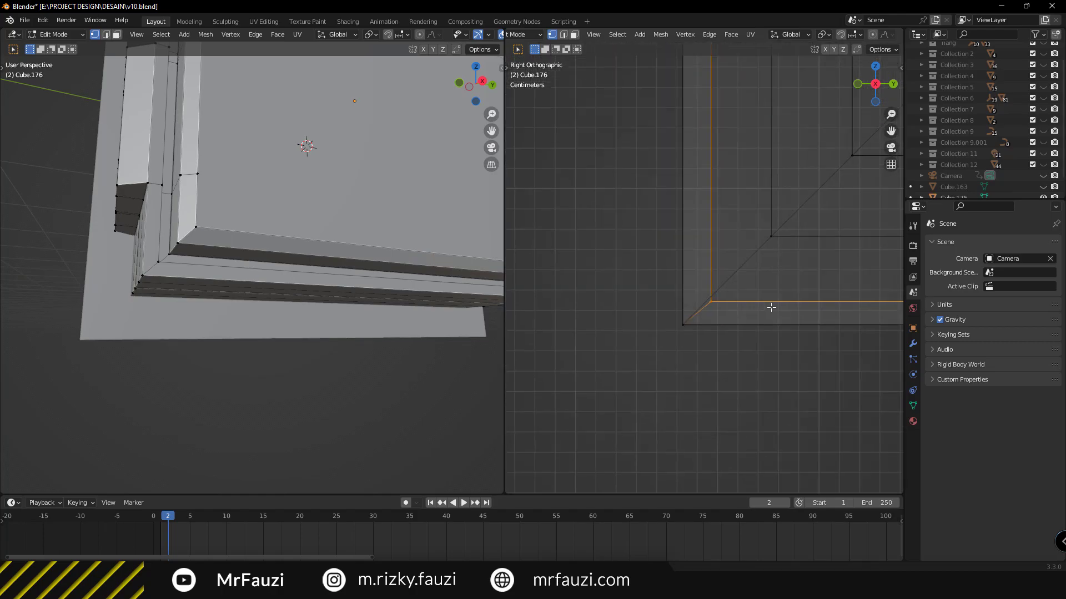
{"action": "scroll", "coordinate": [771, 307], "scroll_direction": "up", "scroll_amount": 2}
{"action": "key", "text": "g"}
{"action": "key", "text": "x"}
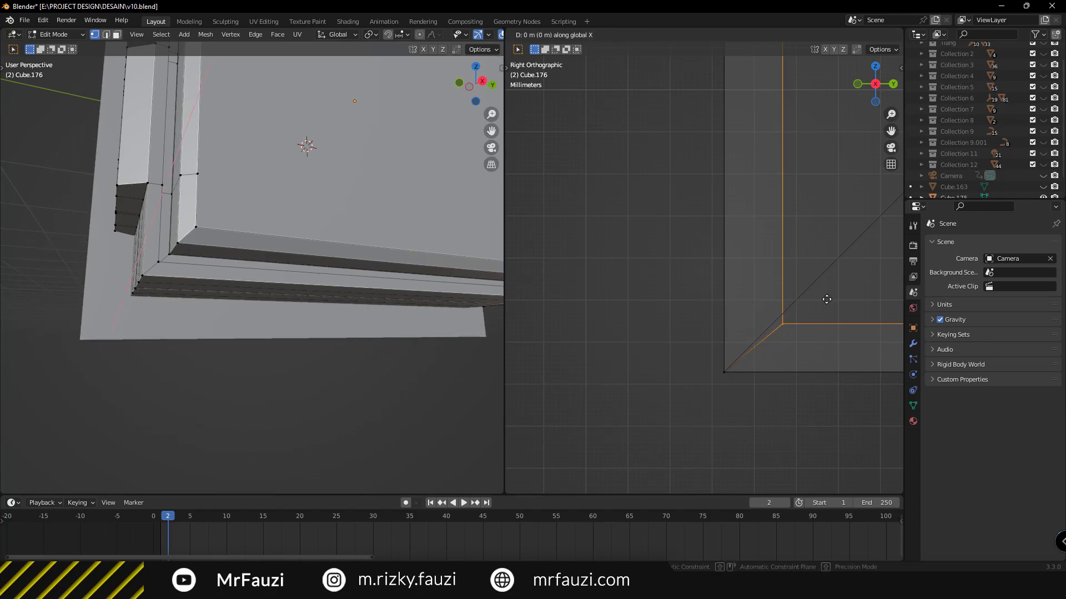
{"action": "key", "text": "y"}
{"action": "left_click", "coordinate": [820, 301]}
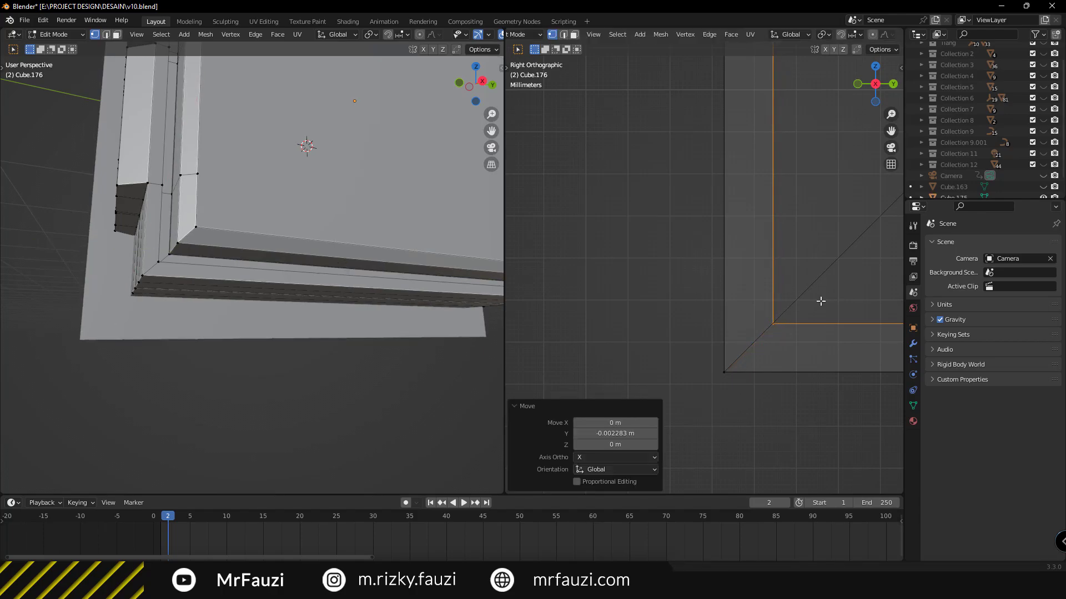
Flatten the far-side vertical edge to a single Y position
{"action": "scroll", "coordinate": [821, 300], "scroll_direction": "down", "scroll_amount": 2}
{"action": "scroll", "coordinate": [827, 261], "scroll_direction": "down", "scroll_amount": 3}
{"action": "scroll", "coordinate": [713, 270], "scroll_direction": "down", "scroll_amount": 1}
{"action": "scroll", "coordinate": [713, 270], "scroll_direction": "down", "scroll_amount": 2}
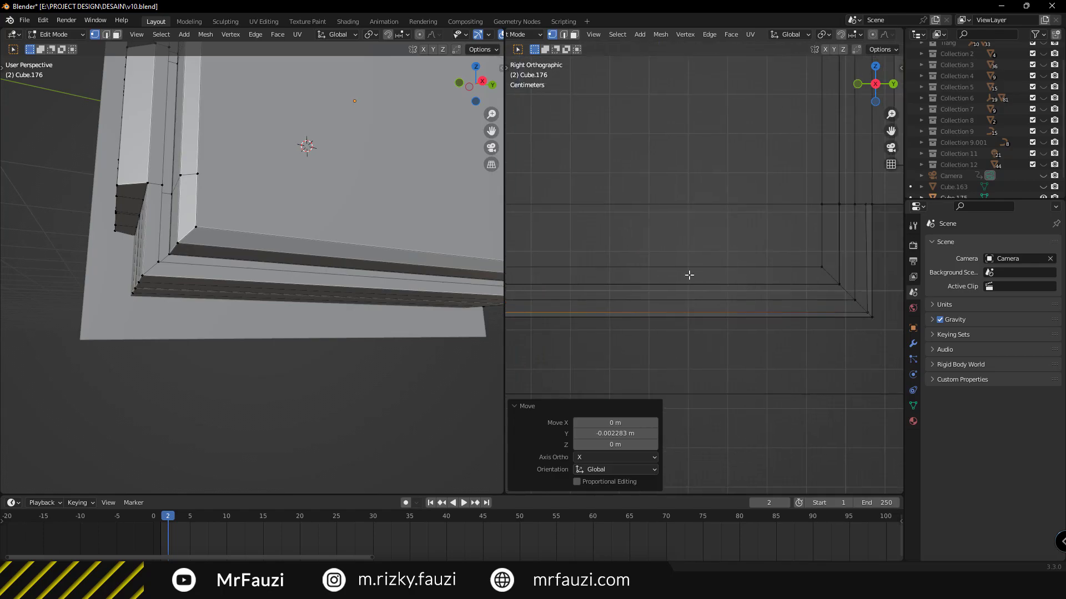
{"action": "scroll", "coordinate": [781, 257], "scroll_direction": "down", "scroll_amount": 2}
{"action": "scroll", "coordinate": [679, 317], "scroll_direction": "up", "scroll_amount": 4}
{"action": "scroll", "coordinate": [679, 317], "scroll_direction": "down", "scroll_amount": 2}
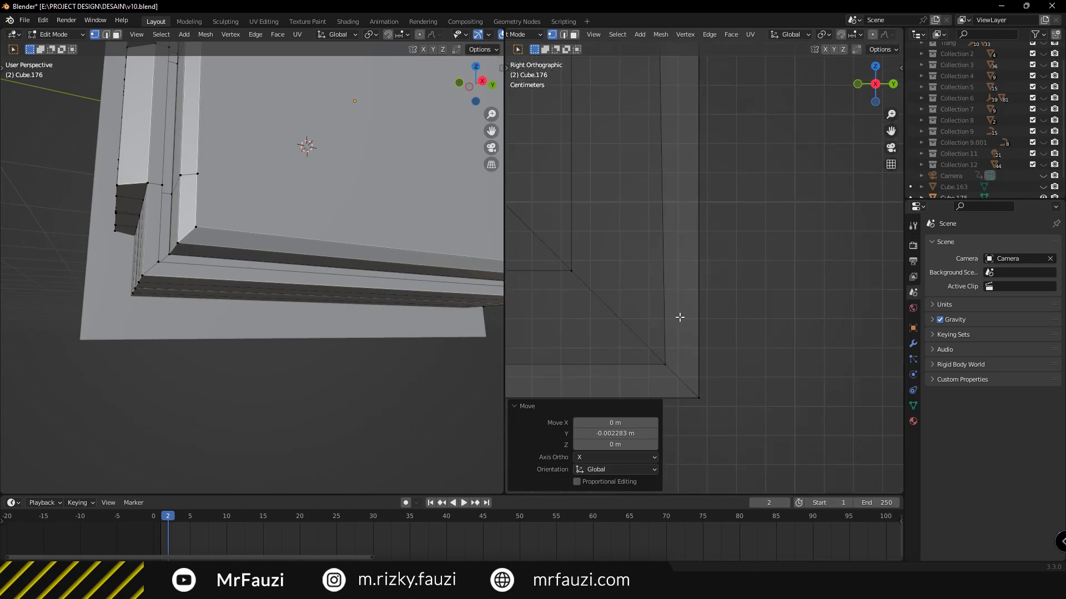
{"action": "scroll", "coordinate": [678, 317], "scroll_direction": "down", "scroll_amount": 1}
{"action": "left_click_drag", "start_coordinate": [682, 77], "coordinate": [691, 132]}
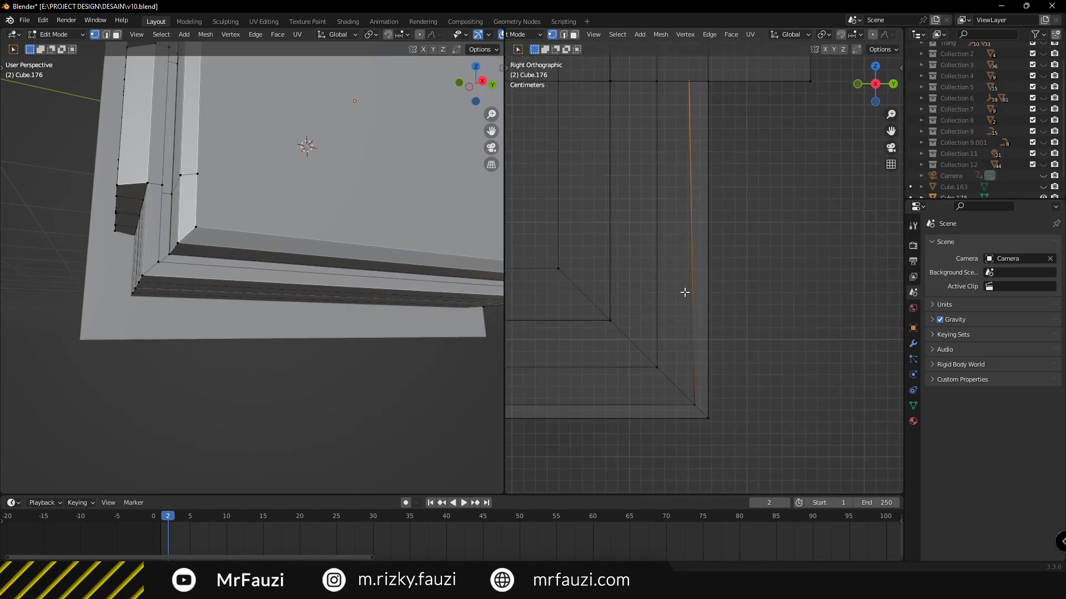
{"action": "scroll", "coordinate": [695, 286], "scroll_direction": "up", "scroll_amount": 4}
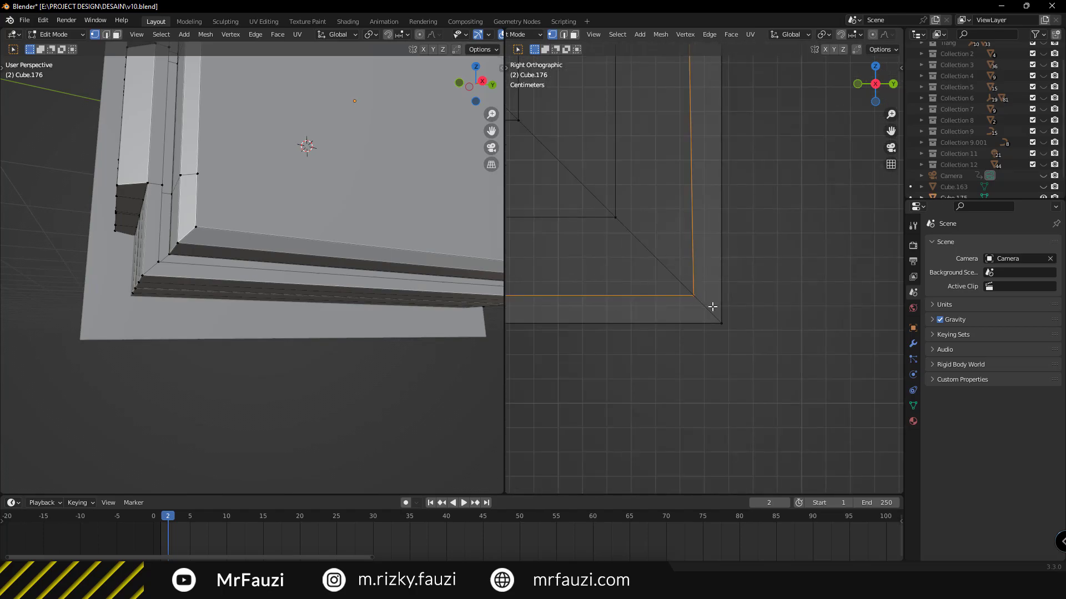
{"action": "key", "text": "y"}
{"action": "key", "text": "0"}
{"action": "key", "text": "Return"}
Move the straightened edge into place and return to Object Mode
{"action": "scroll", "coordinate": [712, 307], "scroll_direction": "up", "scroll_amount": 1}
{"action": "key", "text": "g"}
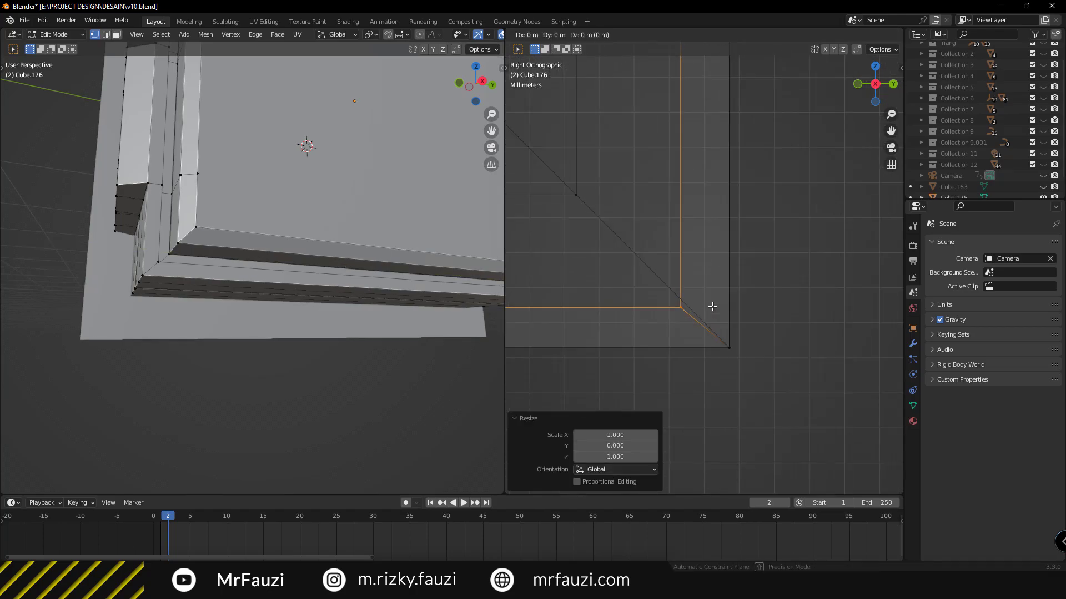
{"action": "left_click", "coordinate": [748, 321]}
{"action": "scroll", "coordinate": [732, 310], "scroll_direction": "down", "scroll_amount": 2}
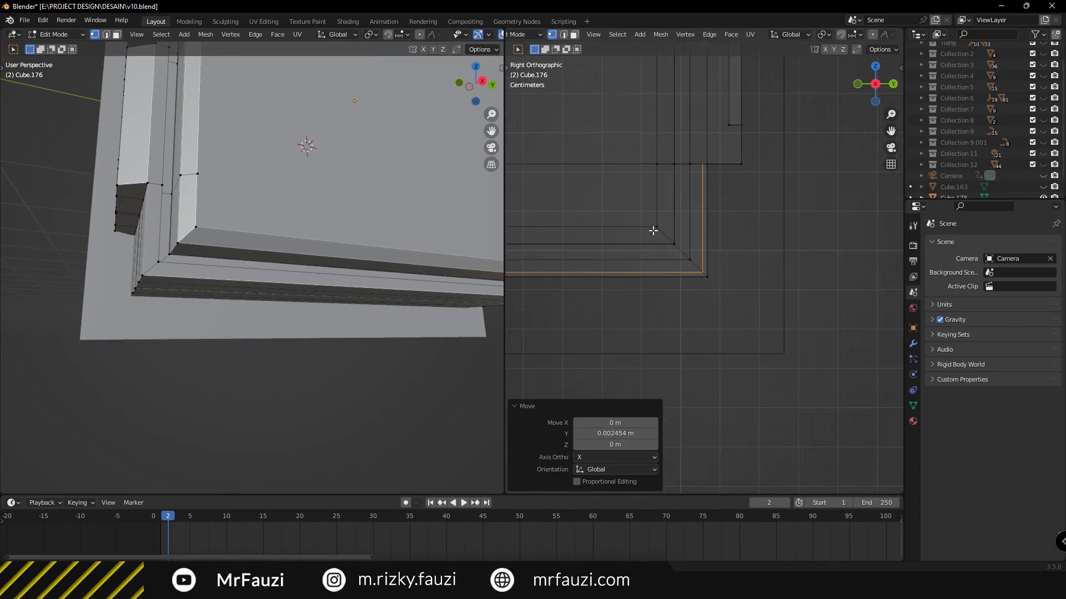
{"action": "key", "text": "Tab"}
{"action": "scroll", "coordinate": [725, 302], "scroll_direction": "down", "scroll_amount": 2}
{"action": "scroll", "coordinate": [704, 240], "scroll_direction": "down", "scroll_amount": 1}
{"action": "scroll", "coordinate": [716, 306], "scroll_direction": "up", "scroll_amount": 3}
Orbit the left view to inspect the whole frame panel from the front and below
{"action": "scroll", "coordinate": [222, 281], "scroll_direction": "down", "scroll_amount": 3}
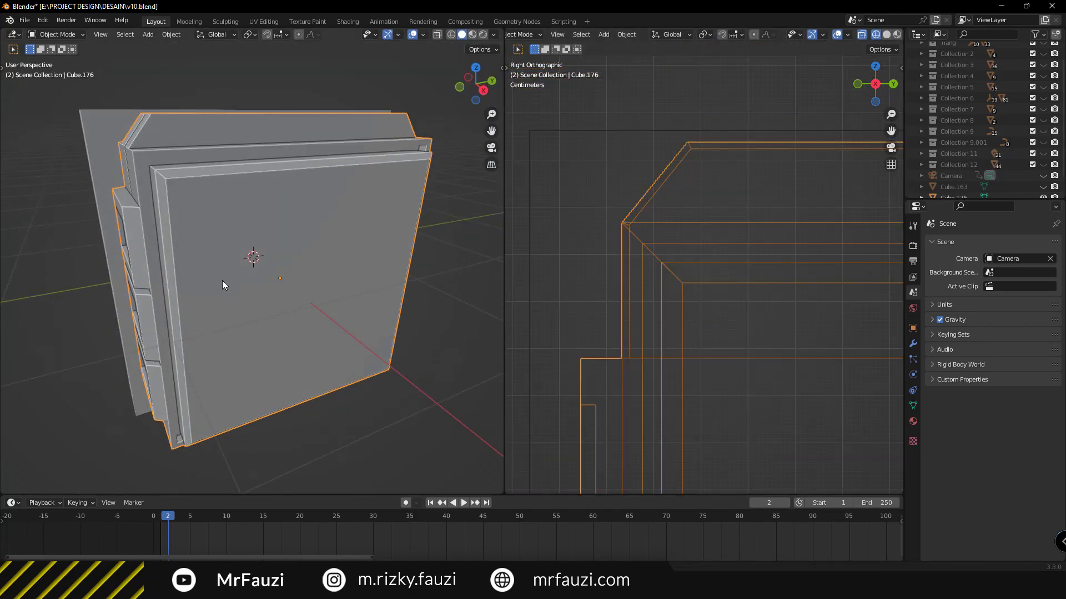
{"action": "mouse_move", "coordinate": [222, 280]}
{"action": "middle_mouse_down"}
{"action": "mouse_move", "coordinate": [244, 242]}
{"action": "mouse_move", "coordinate": [205, 241]}
{"action": "mouse_move", "coordinate": [280, 226]}
{"action": "mouse_move", "coordinate": [301, 270]}
{"action": "mouse_move", "coordinate": [218, 212]}
{"action": "middle_mouse_up"}
{"action": "middle_click_drag", "start_coordinate": [281, 305], "coordinate": [201, 229]}
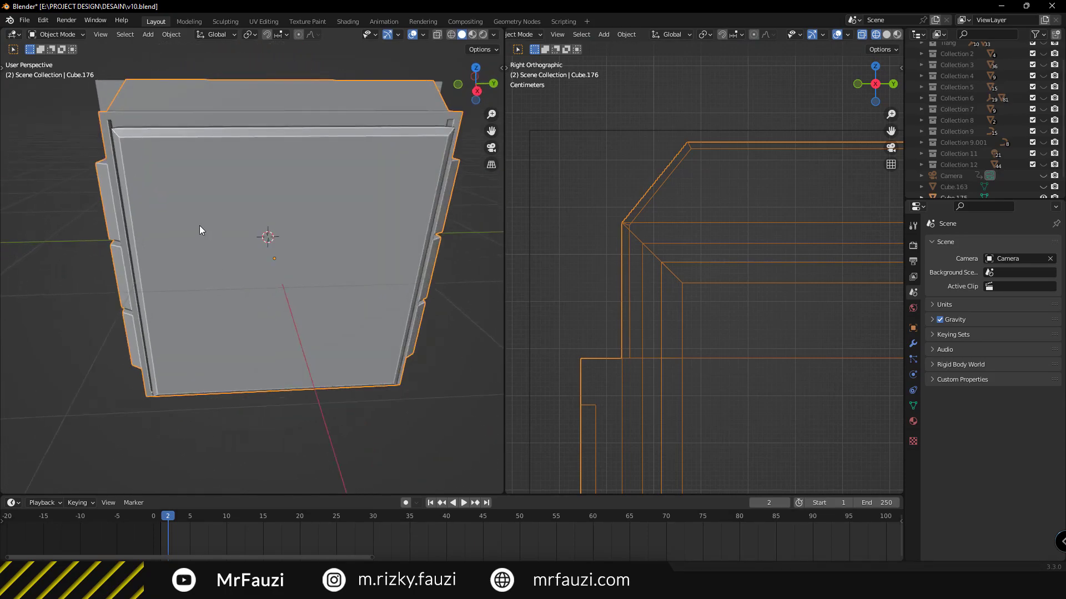
{"action": "mouse_move", "coordinate": [351, 322]}
{"action": "middle_mouse_down"}
{"action": "mouse_move", "coordinate": [262, 315]}
{"action": "mouse_move", "coordinate": [295, 345]}
{"action": "mouse_move", "coordinate": [266, 319]}
{"action": "mouse_move", "coordinate": [285, 228]}
{"action": "mouse_move", "coordinate": [238, 273]}
{"action": "mouse_move", "coordinate": [298, 266]}
{"action": "mouse_move", "coordinate": [290, 240]}
{"action": "middle_mouse_up"}
Add a new cube, shrink it, and move it 1.072 m along X
{"action": "key", "text": "shift+a"}
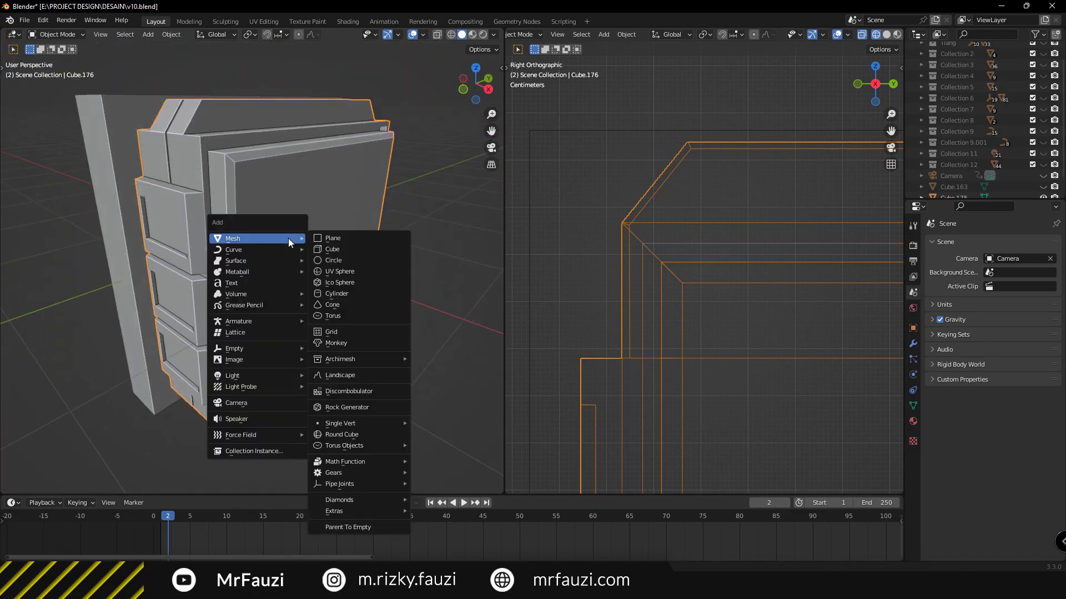
{"action": "left_click", "coordinate": [336, 254]}
{"action": "middle_click_drag", "start_coordinate": [391, 316], "coordinate": [371, 400]}
{"action": "key", "text": "s"}
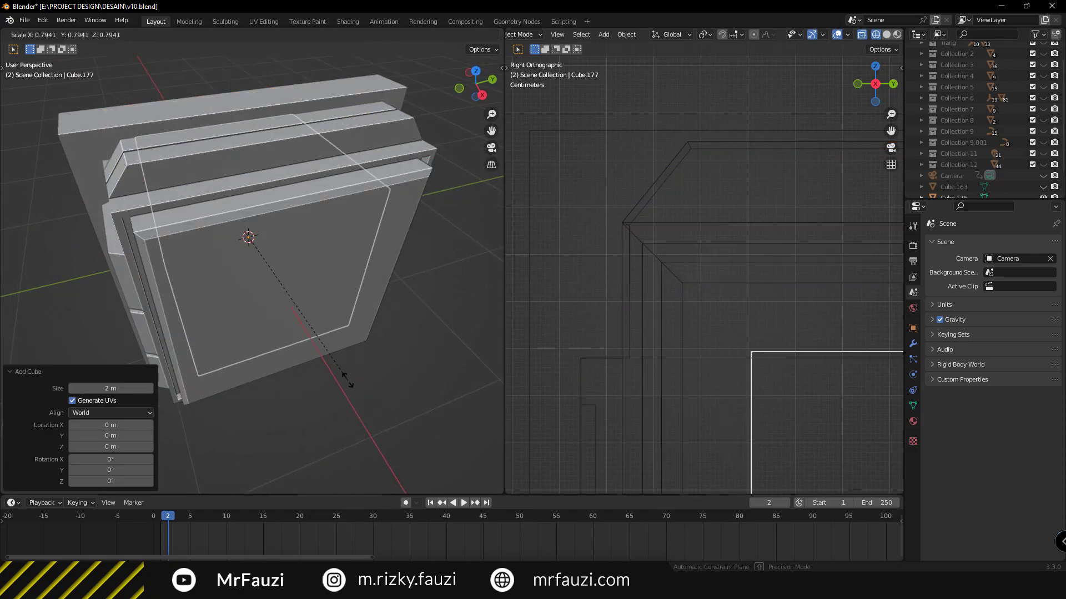
{"action": "left_click", "coordinate": [290, 256]}
{"action": "key", "text": "g"}
{"action": "key", "text": "x"}
{"action": "left_click", "coordinate": [361, 288]}
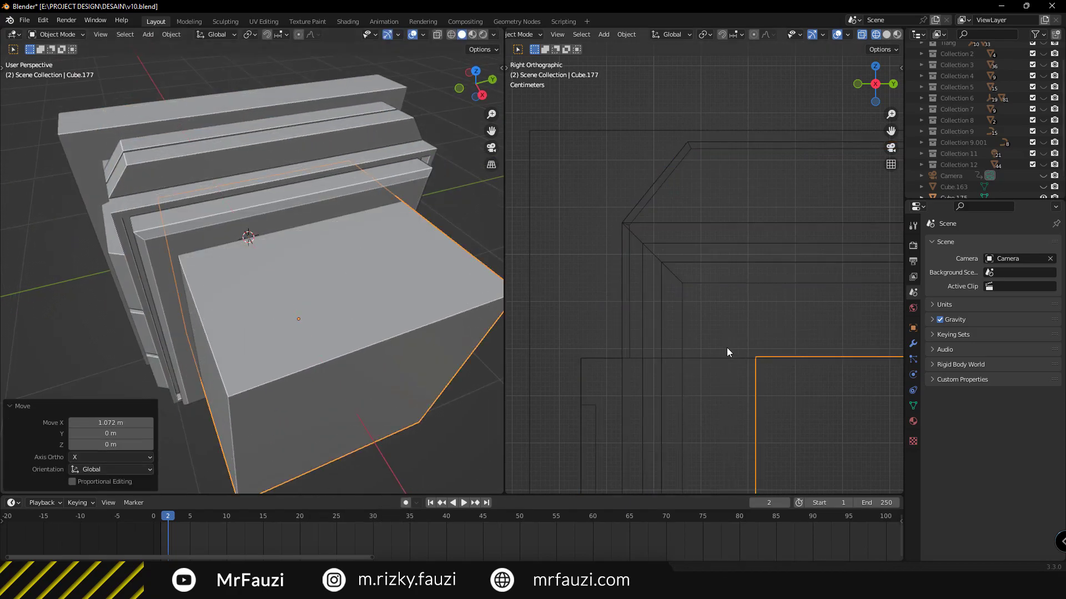
Frame the new cube in the right view and scale it to 0.540 along Y
{"action": "key", "text": "KP_Decimal"}
{"action": "scroll", "coordinate": [660, 230], "scroll_direction": "down", "scroll_amount": 3}
{"action": "scroll", "coordinate": [652, 276], "scroll_direction": "up", "scroll_amount": 1}
{"action": "key", "text": "s"}
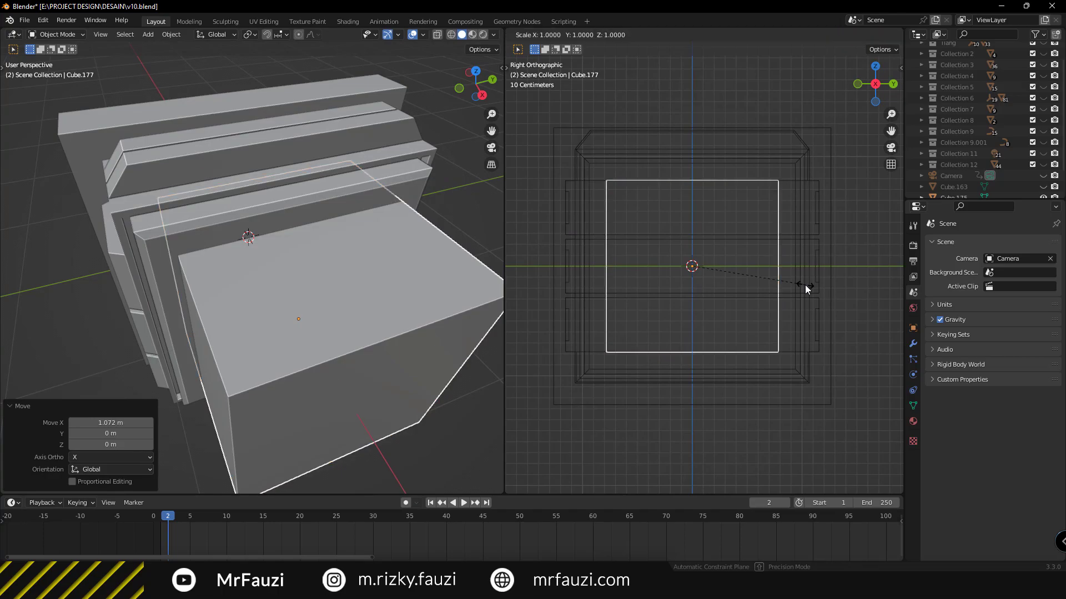
{"action": "key", "text": "y"}
{"action": "left_click", "coordinate": [756, 285]}
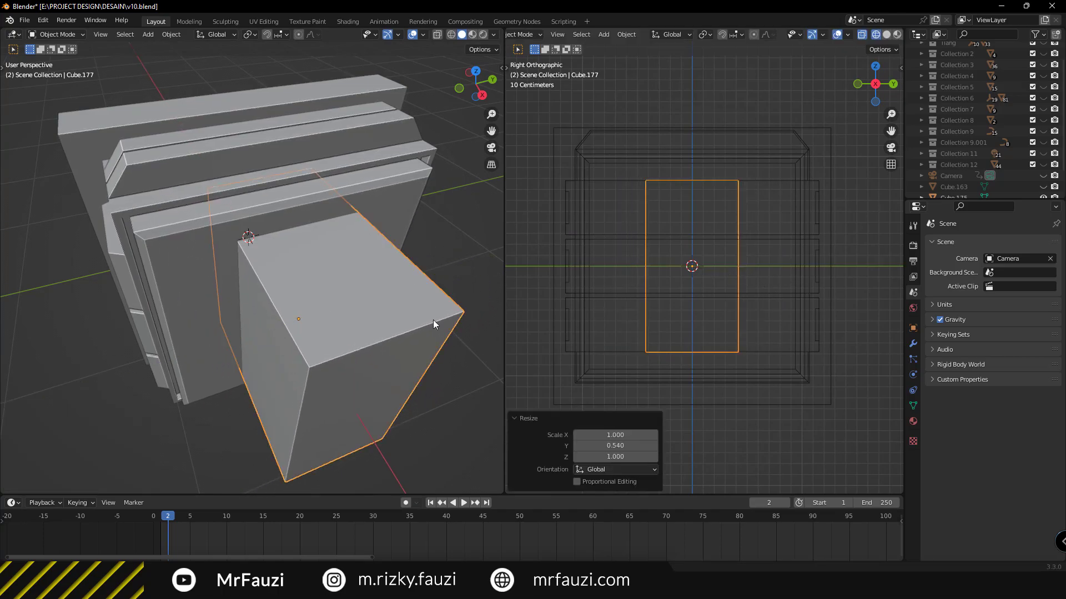
{"action": "middle_click_drag", "start_coordinate": [433, 320], "coordinate": [404, 394]}
Narrow the cutter box along X and slide it along Y
{"action": "key", "text": "s"}
{"action": "key", "text": "x"}
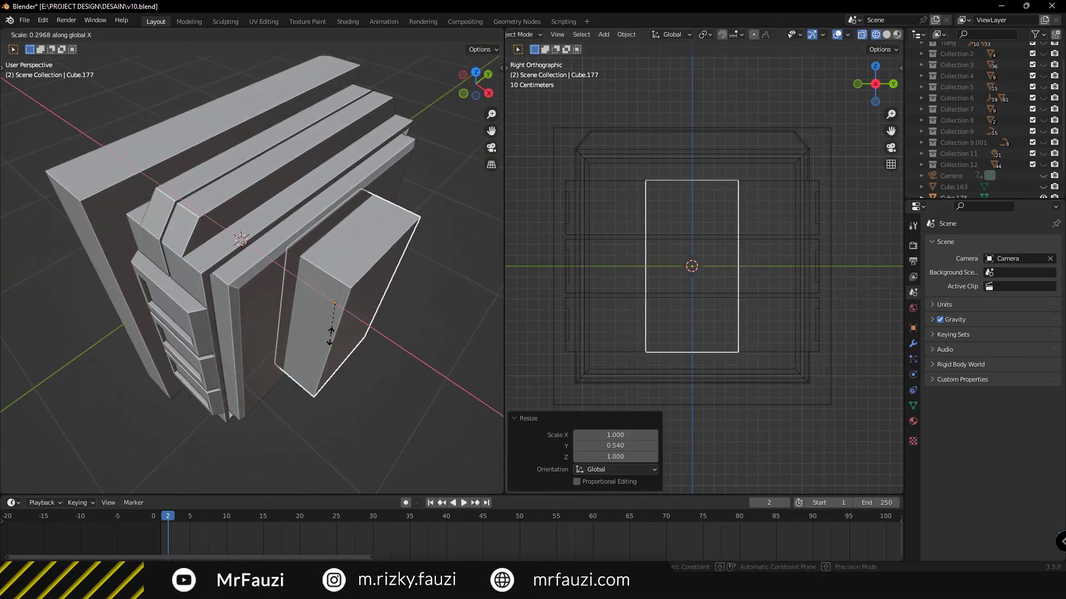
{"action": "left_click", "coordinate": [342, 361]}
{"action": "middle_click_drag", "start_coordinate": [342, 361], "coordinate": [352, 357]}
{"action": "key", "text": "g"}
{"action": "key", "text": "y"}
{"action": "left_click", "coordinate": [311, 372]}
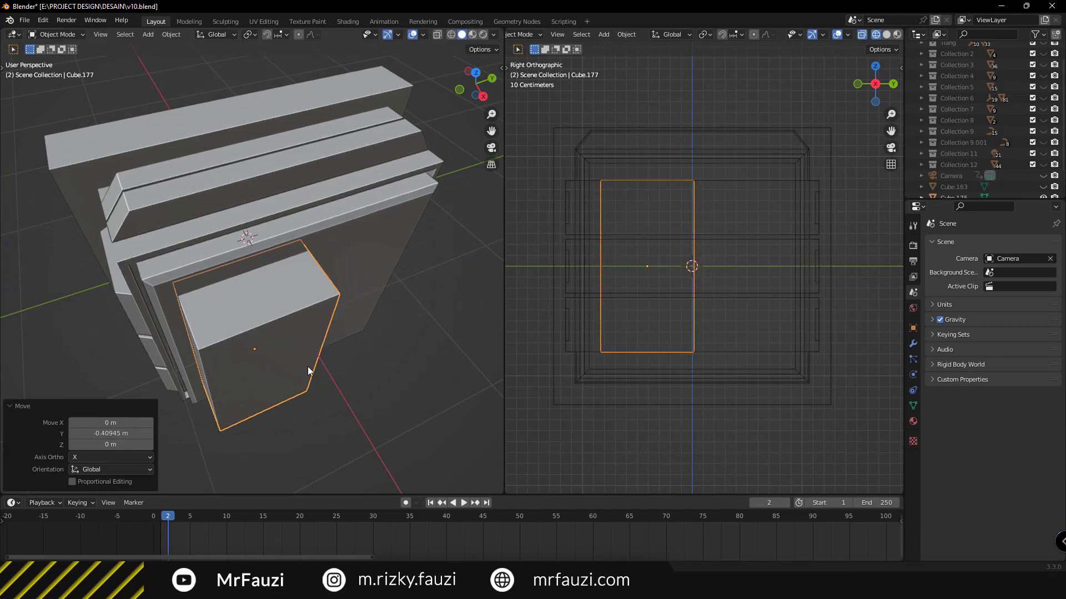
{"action": "middle_click_drag", "start_coordinate": [701, 278], "coordinate": [721, 265], "text": "shift"}
Narrow the box along Y, scale it to 0.956, and move it -0.11873 m along Y
{"action": "key", "text": "s"}
{"action": "key", "text": "x"}
{"action": "key", "text": "y"}
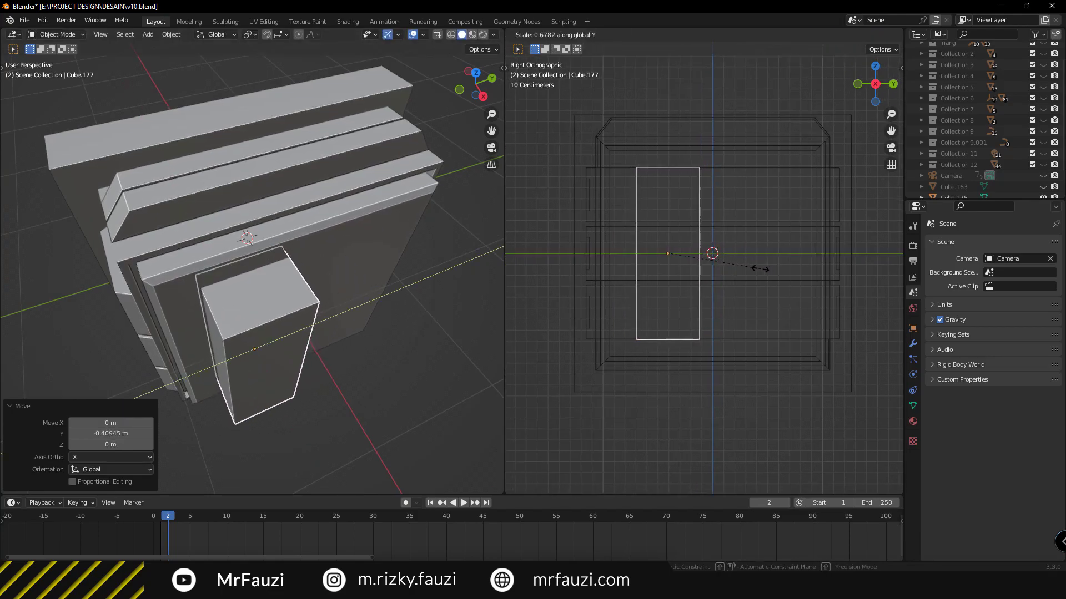
{"action": "left_click", "coordinate": [761, 272]}
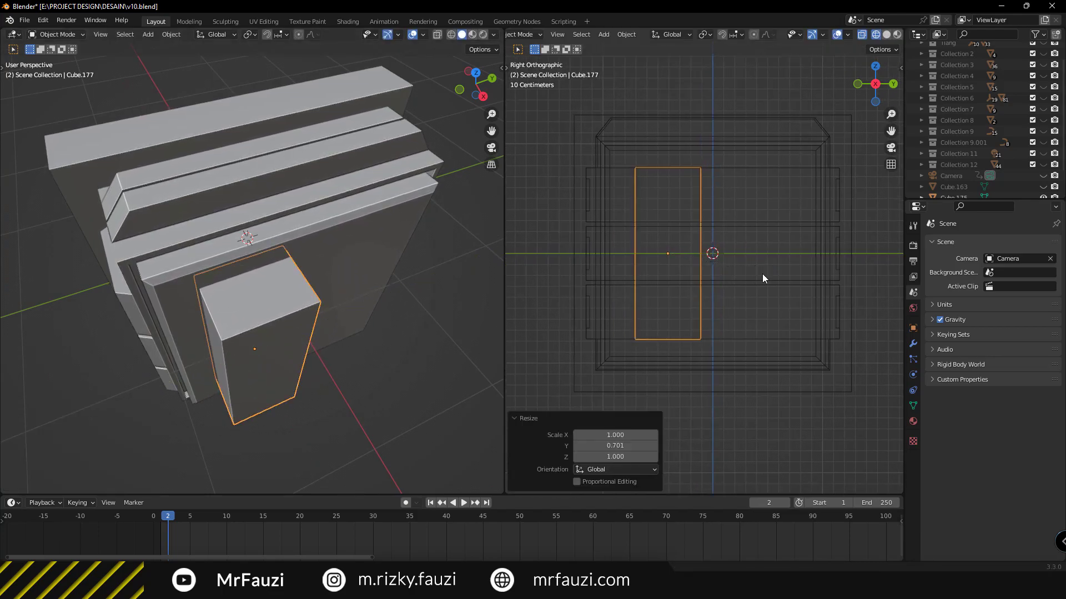
{"action": "scroll", "coordinate": [777, 280], "scroll_direction": "up", "scroll_amount": 2}
{"action": "key", "text": "s"}
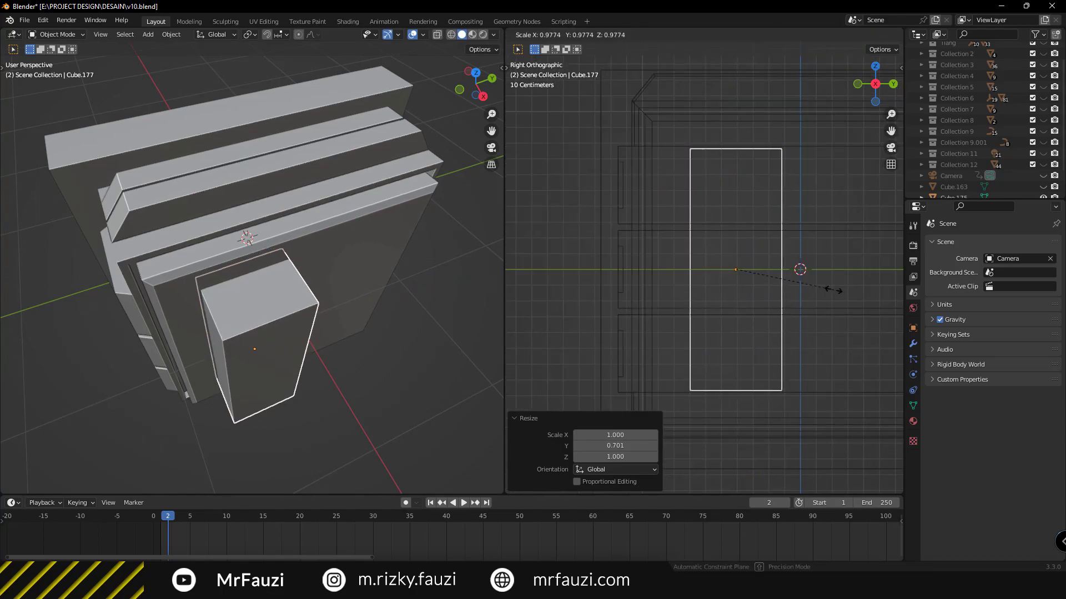
{"action": "left_click", "coordinate": [831, 290]}
{"action": "key", "text": "g"}
{"action": "key", "text": "y"}
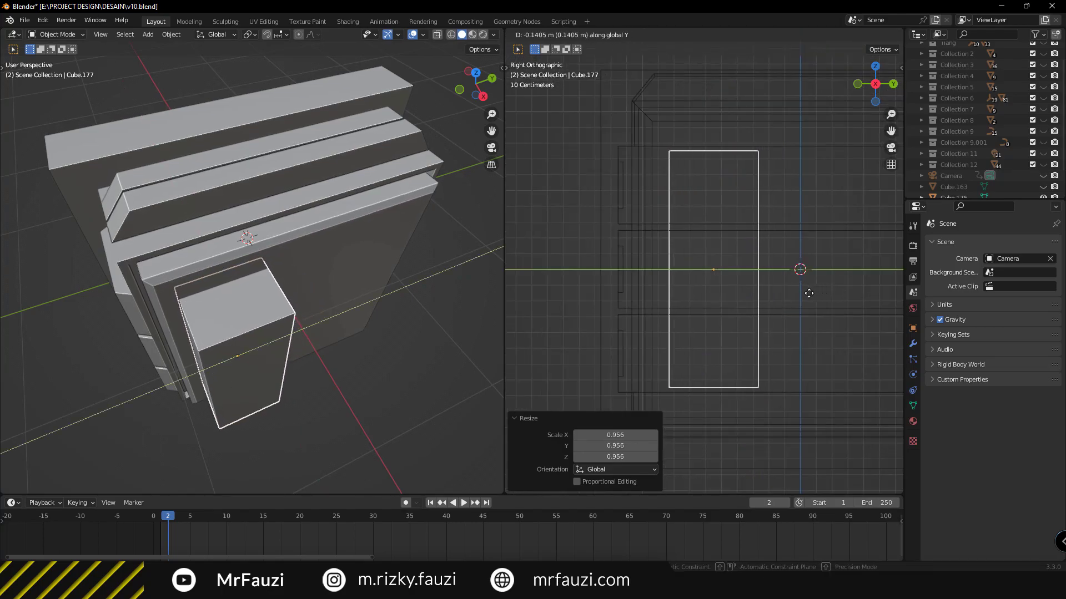
{"action": "left_click", "coordinate": [844, 307]}
{"action": "mouse_move", "coordinate": [250, 288]}
{"action": "middle_mouse_down"}
{"action": "mouse_move", "coordinate": [289, 315]}
{"action": "mouse_move", "coordinate": [267, 346]}
{"action": "middle_mouse_up"}
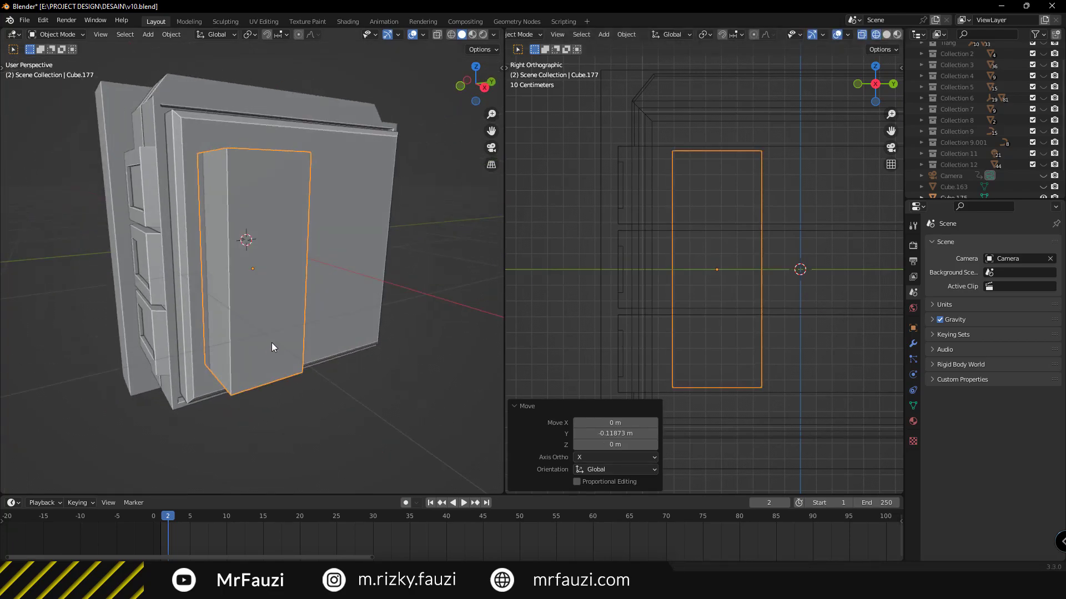
Bevel the cutter box's top and bottom depth edges by 0.371 m in edge select mode
{"action": "key", "text": "Tab"}
{"action": "left_click_drag", "start_coordinate": [699, 185], "coordinate": [700, 185]}
{"action": "key", "text": "2"}
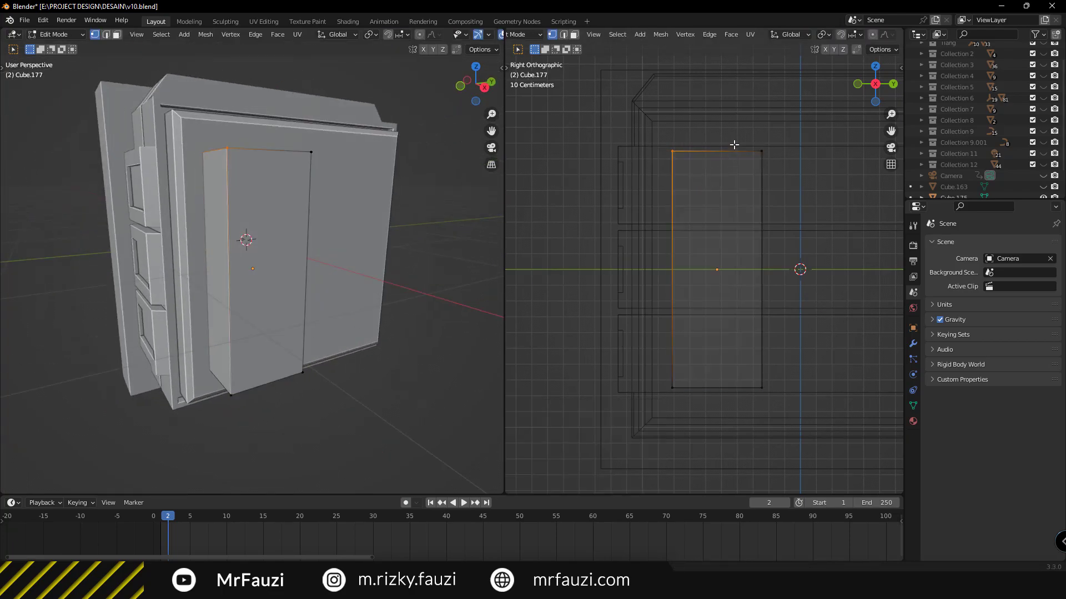
{"action": "left_click_drag", "start_coordinate": [733, 143], "coordinate": [780, 191]}
{"action": "left_click_drag", "start_coordinate": [790, 333], "coordinate": [736, 417]}
{"action": "left_click_drag", "start_coordinate": [722, 90], "coordinate": [791, 203]}
{"action": "left_click_drag", "start_coordinate": [622, 134], "coordinate": [707, 218]}
{"action": "left_click_drag", "start_coordinate": [658, 352], "coordinate": [717, 432], "text": "shift"}
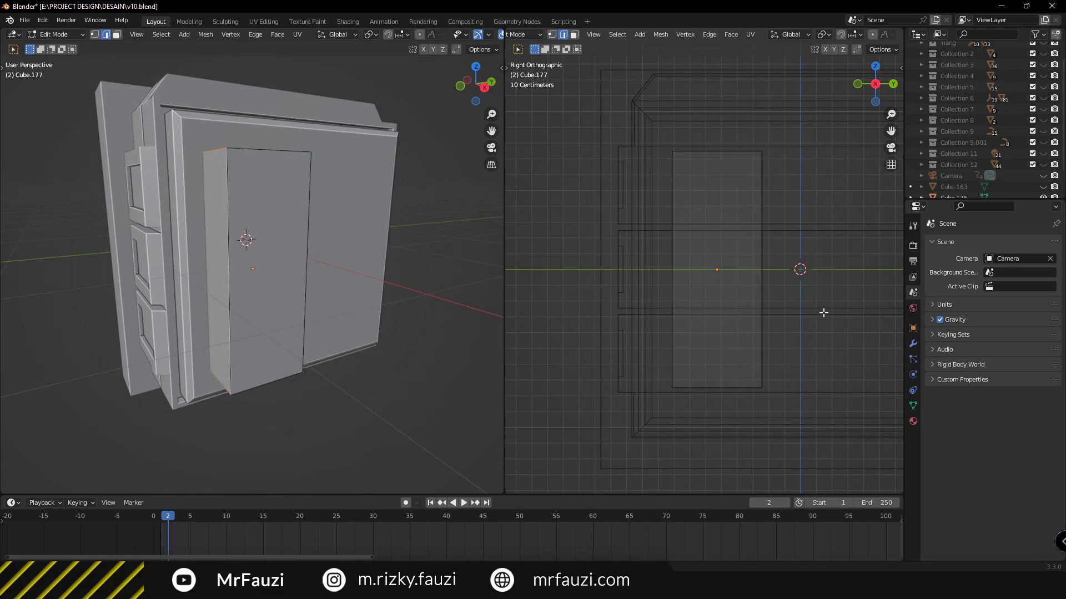
{"action": "left_click", "coordinate": [847, 334]}
Select both ends of the block and scale them 1.373 along Z into a tall slab
{"action": "left_click_drag", "start_coordinate": [655, 184], "coordinate": [811, 215]}
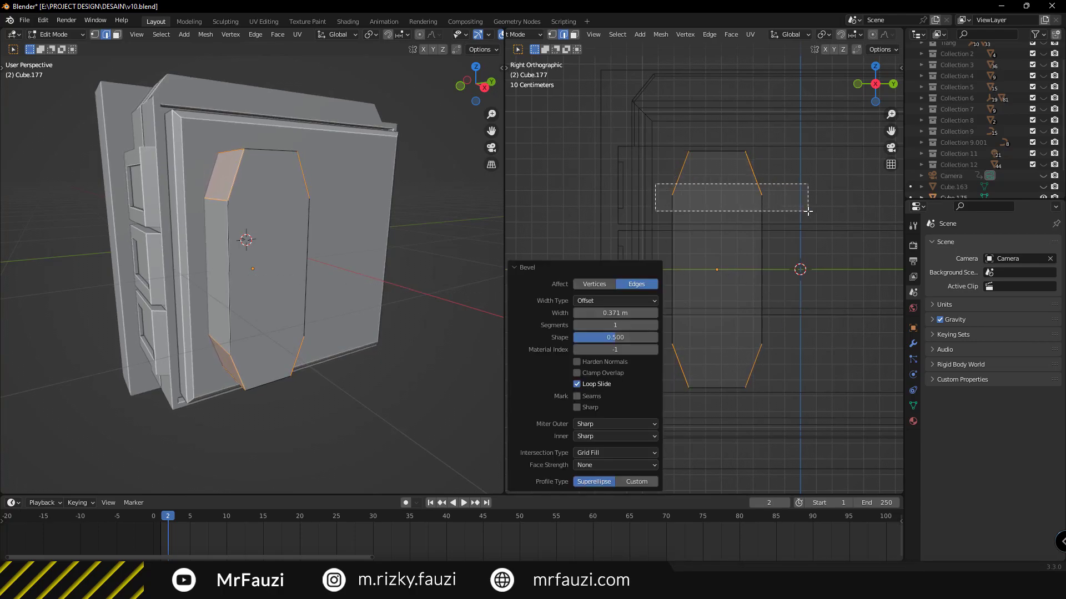
{"action": "middle_click_drag", "start_coordinate": [811, 215], "coordinate": [803, 180], "text": "shift"}
{"action": "left_click_drag", "start_coordinate": [624, 280], "coordinate": [807, 325]}
{"action": "key", "text": "s"}
{"action": "key", "text": "z"}
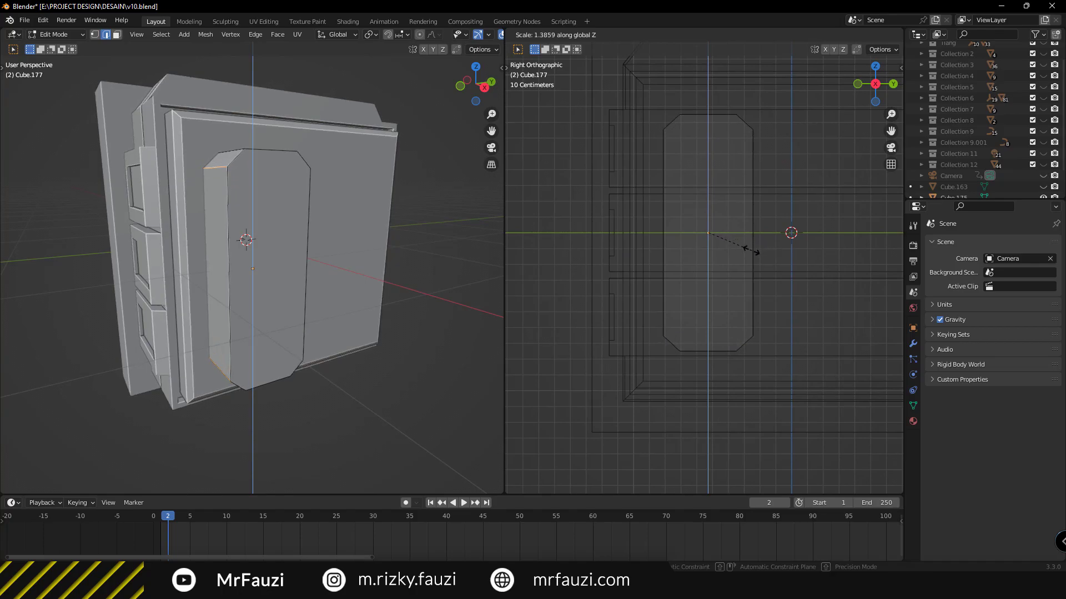
{"action": "left_click", "coordinate": [744, 254]}
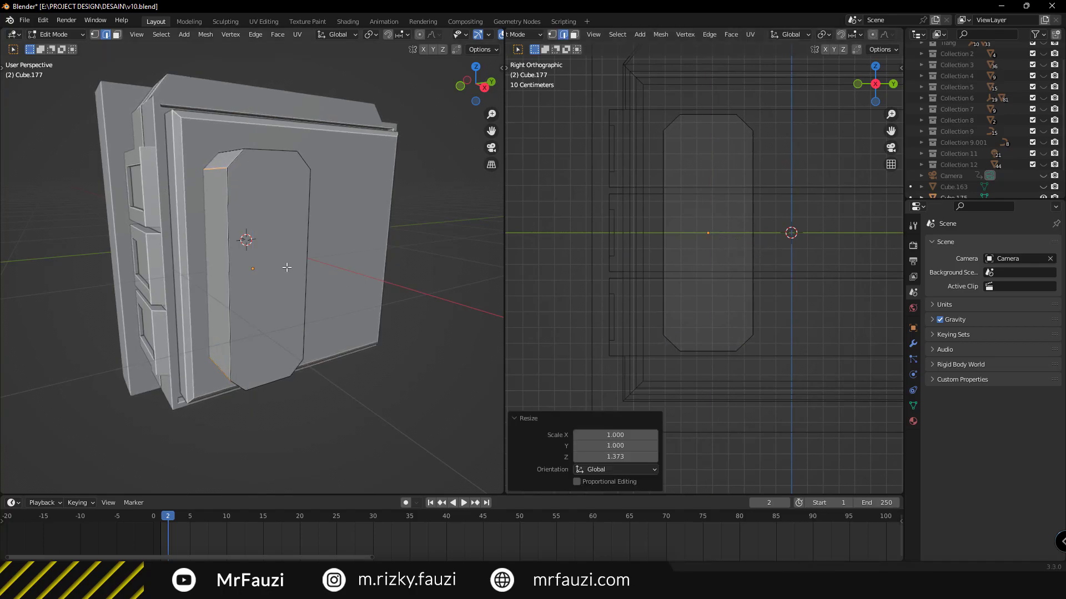
{"action": "key", "text": "Tab"}
{"action": "mouse_move", "coordinate": [286, 266]}
{"action": "middle_mouse_down"}
{"action": "mouse_move", "coordinate": [284, 304]}
{"action": "mouse_move", "coordinate": [322, 317]}
{"action": "mouse_move", "coordinate": [292, 312]}
{"action": "middle_mouse_up"}
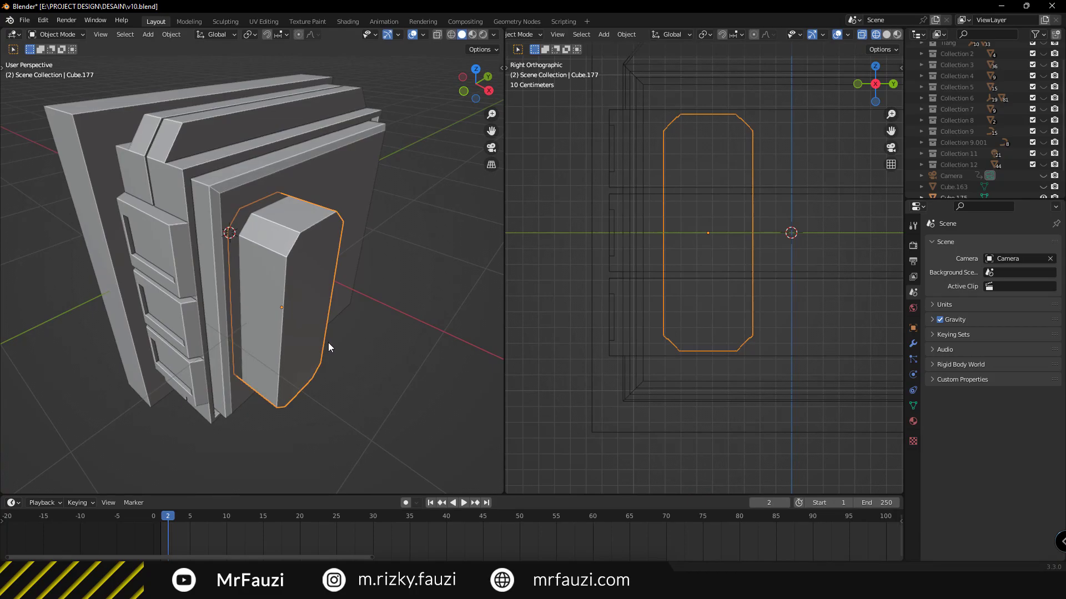
Move the cutter block -0.13663 m, then 0.059763 m along X into the panel
{"action": "middle_click_drag", "start_coordinate": [328, 348], "coordinate": [321, 351]}
{"action": "key", "text": "g"}
{"action": "key", "text": "x"}
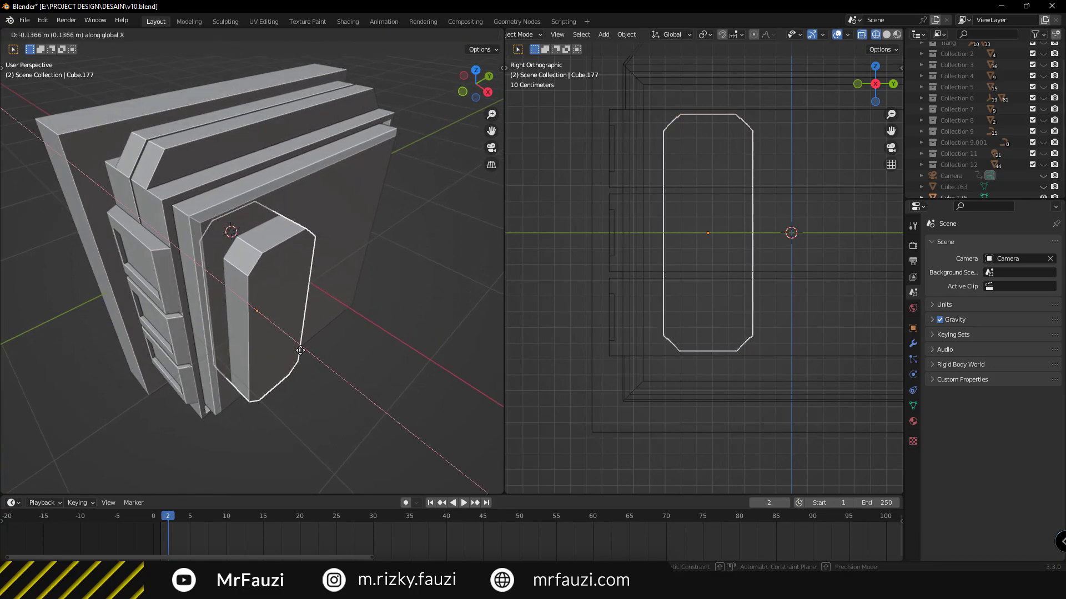
{"action": "left_click", "coordinate": [300, 350]}
{"action": "key", "text": "KP_1"}
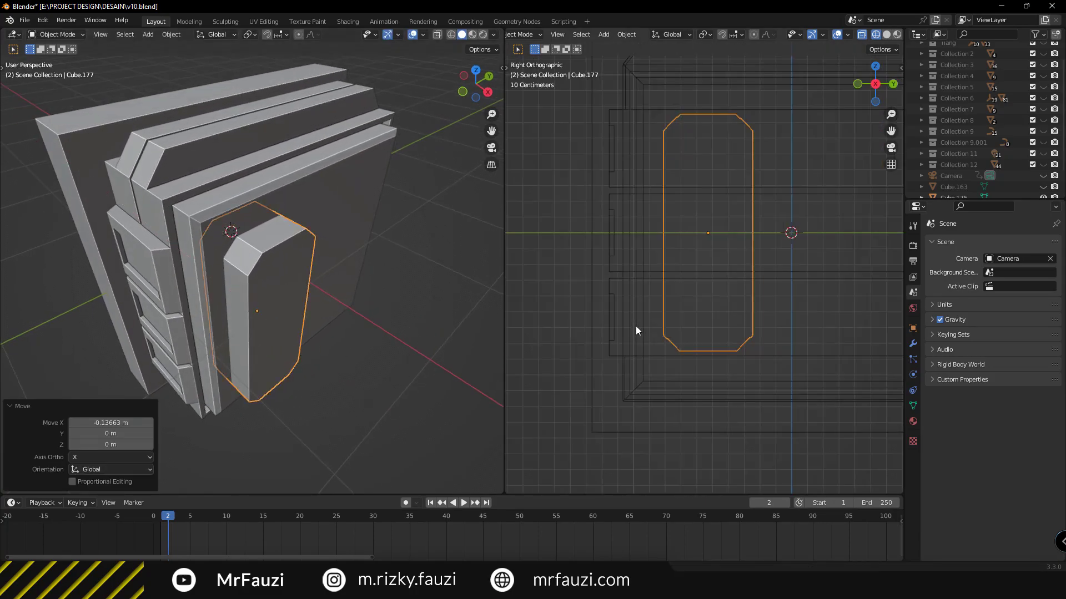
{"action": "key", "text": "KP_Decimal"}
{"action": "key", "text": "g"}
{"action": "key", "text": "x"}
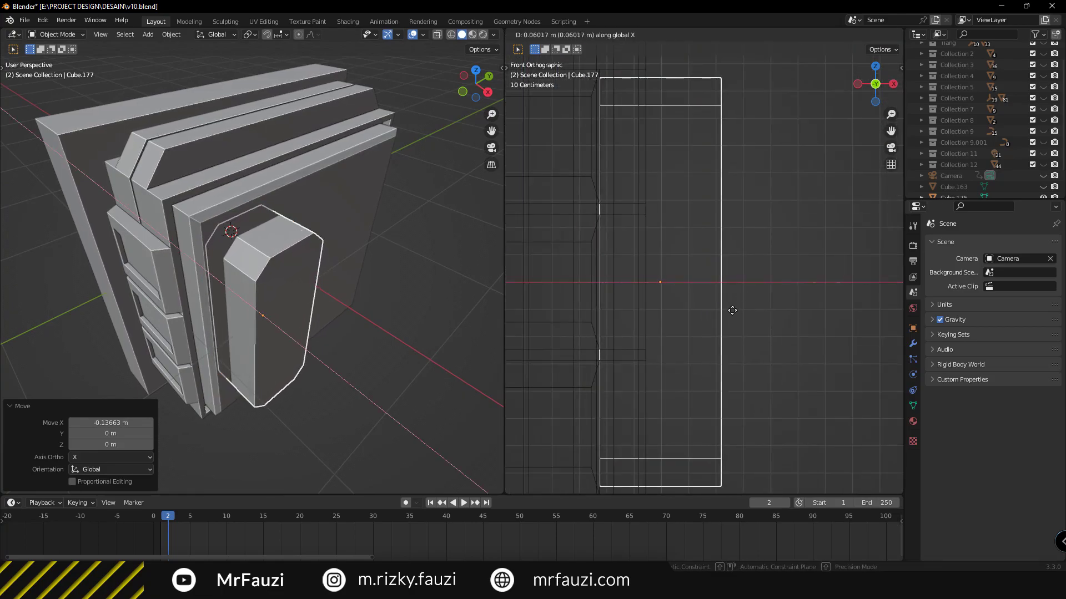
{"action": "left_click", "coordinate": [730, 310]}
Switch the right view to solid shading and select Cube.176 to view its modifiers
{"action": "scroll", "coordinate": [684, 329], "scroll_direction": "up", "scroll_amount": 3}
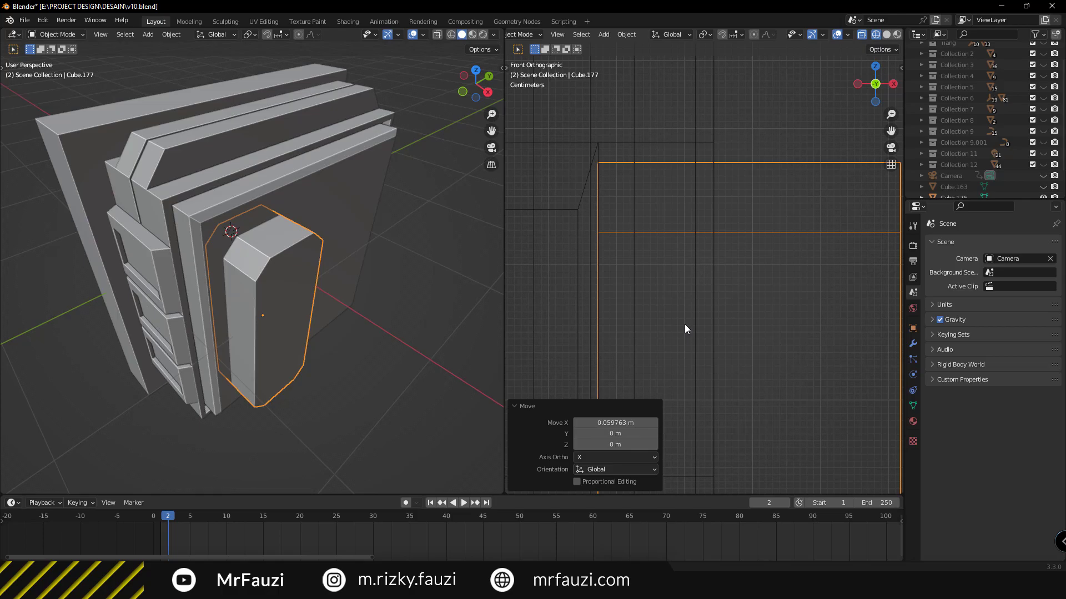
{"action": "scroll", "coordinate": [684, 324], "scroll_direction": "down", "scroll_amount": 5}
{"action": "key", "text": "z"}
{"action": "mouse_move", "coordinate": [791, 367]}
{"action": "middle_mouse_down"}
{"action": "mouse_move", "coordinate": [707, 368]}
{"action": "mouse_move", "coordinate": [775, 271]}
{"action": "mouse_move", "coordinate": [705, 313]}
{"action": "middle_mouse_up"}
{"action": "left_click", "coordinate": [751, 373]}
{"action": "left_click", "coordinate": [774, 271]}
{"action": "left_click", "coordinate": [913, 345]}
Add a Boolean Difference modifier to Cube.176 with Cube.177 as the cutter, then hide Cube.177
{"action": "left_click", "coordinate": [958, 244]}
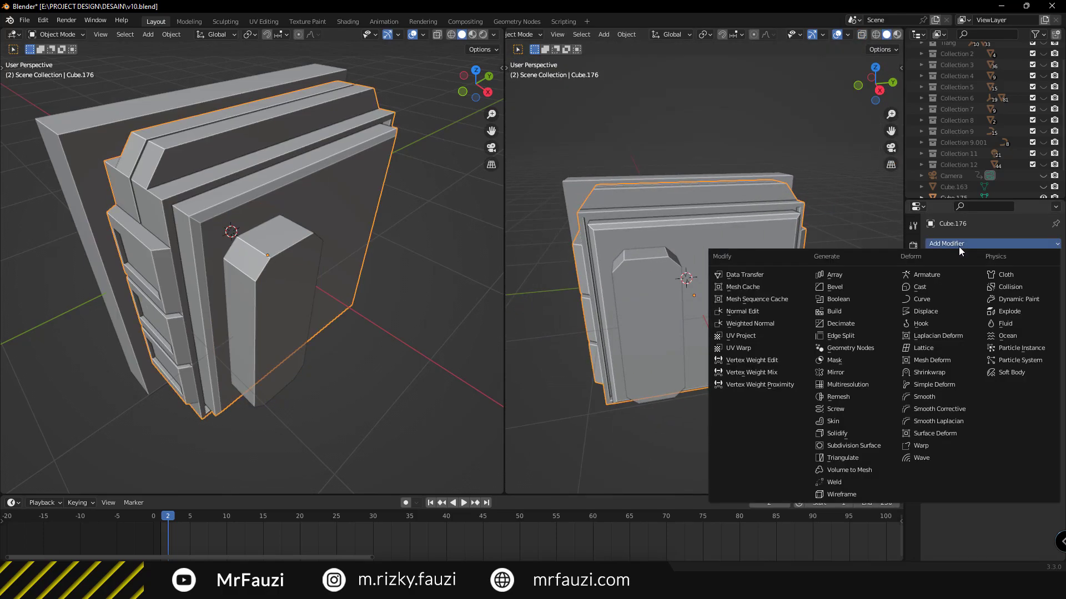
{"action": "left_click", "coordinate": [857, 298]}
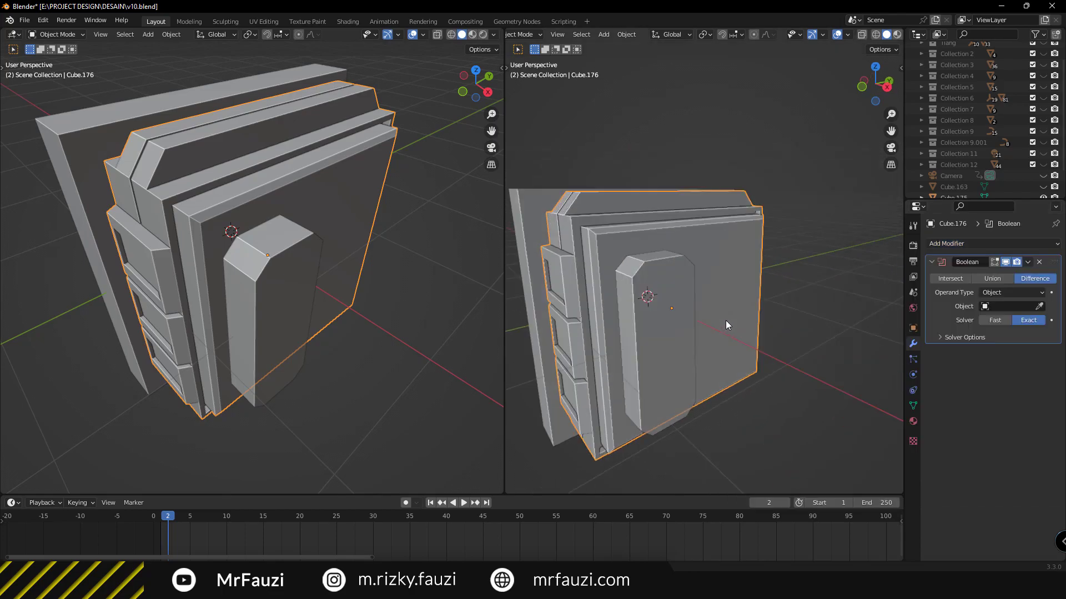
{"action": "middle_click_drag", "start_coordinate": [724, 321], "coordinate": [788, 278]}
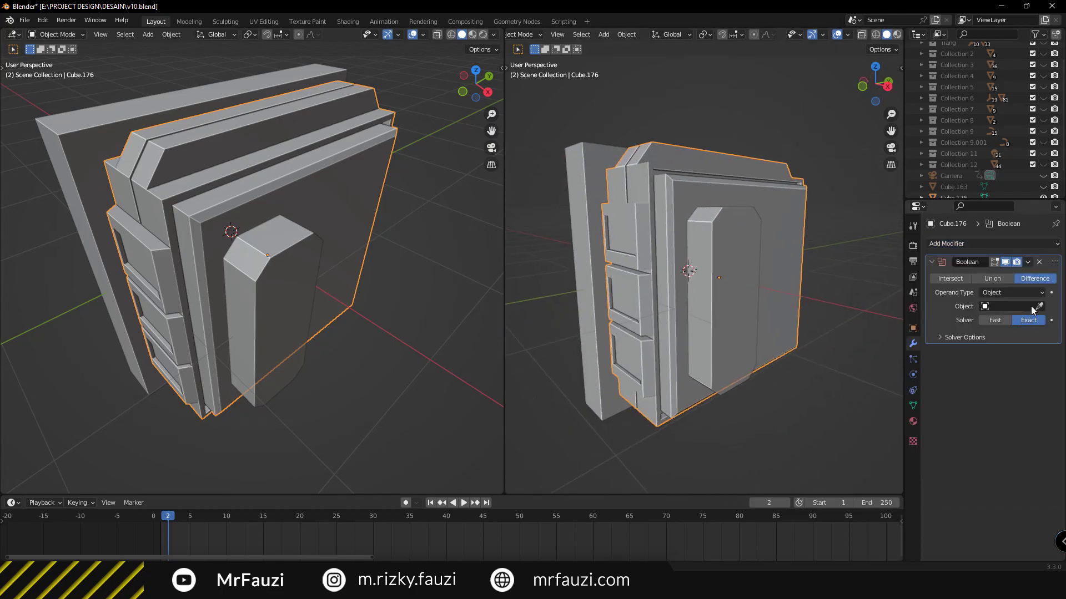
{"action": "left_click", "coordinate": [720, 251]}
{"action": "left_click", "coordinate": [701, 297]}
{"action": "mouse_move", "coordinate": [683, 346]}
{"action": "middle_mouse_down"}
{"action": "mouse_move", "coordinate": [702, 297]}
{"action": "mouse_move", "coordinate": [676, 288]}
{"action": "mouse_move", "coordinate": [702, 301]}
{"action": "mouse_move", "coordinate": [645, 312]}
{"action": "mouse_move", "coordinate": [709, 310]}
{"action": "mouse_move", "coordinate": [793, 223]}
{"action": "mouse_move", "coordinate": [714, 322]}
{"action": "mouse_move", "coordinate": [651, 322]}
{"action": "mouse_move", "coordinate": [770, 275]}
{"action": "mouse_move", "coordinate": [734, 307]}
{"action": "mouse_move", "coordinate": [725, 284]}
{"action": "mouse_move", "coordinate": [738, 278]}
{"action": "middle_mouse_up"}
{"action": "key", "text": "h"}
Apply the Boolean modifier to Cube.176 to make the slot permanent
{"action": "left_click", "coordinate": [725, 284]}
{"action": "left_click", "coordinate": [1026, 262]}
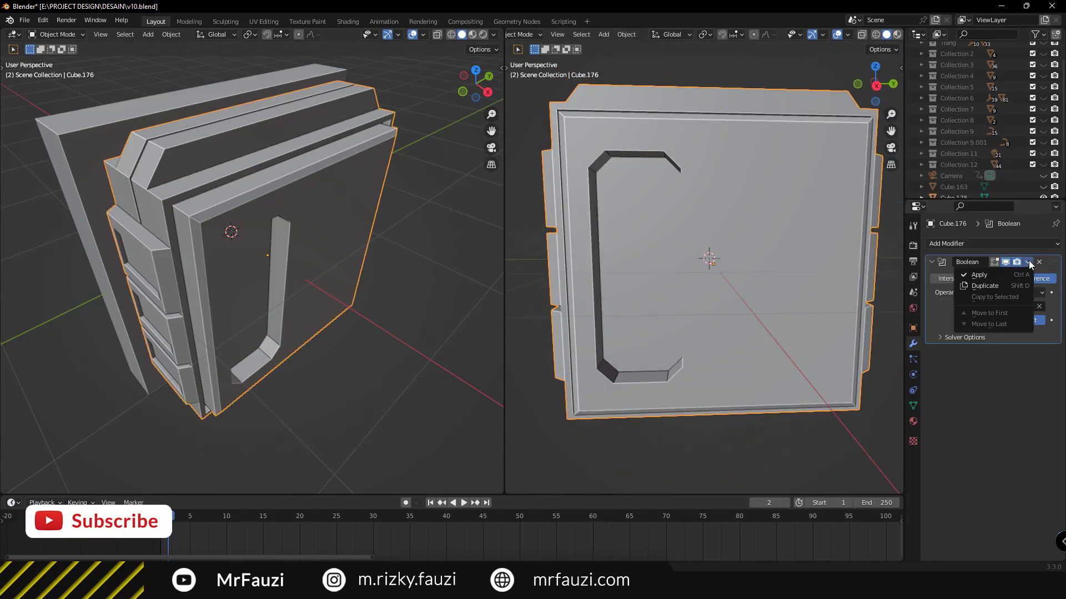
{"action": "left_click", "coordinate": [1007, 278]}
{"action": "mouse_move", "coordinate": [742, 296]}
{"action": "middle_mouse_down"}
{"action": "mouse_move", "coordinate": [702, 294]}
{"action": "mouse_move", "coordinate": [724, 173]}
{"action": "mouse_move", "coordinate": [708, 268]}
{"action": "middle_mouse_up"}
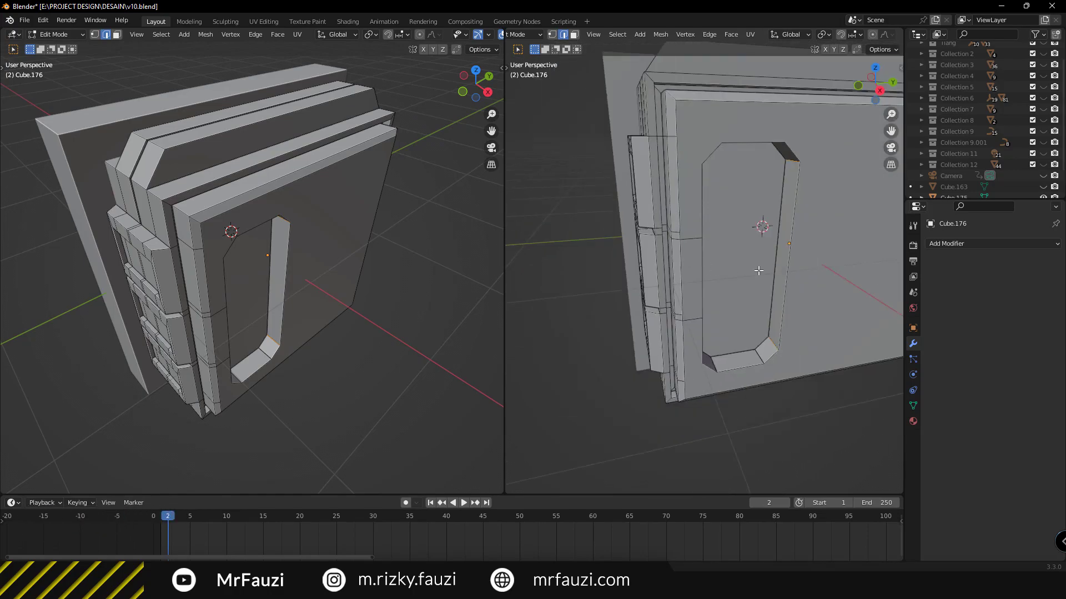
Extrude the panel's front face outward and nudge it slightly along X
{"action": "mouse_move", "coordinate": [330, 303]}
{"action": "middle_mouse_down"}
{"action": "mouse_move", "coordinate": [331, 284]}
{"action": "mouse_move", "coordinate": [272, 264]}
{"action": "middle_mouse_up"}
{"action": "key", "text": "3"}
{"action": "left_click", "coordinate": [331, 284]}
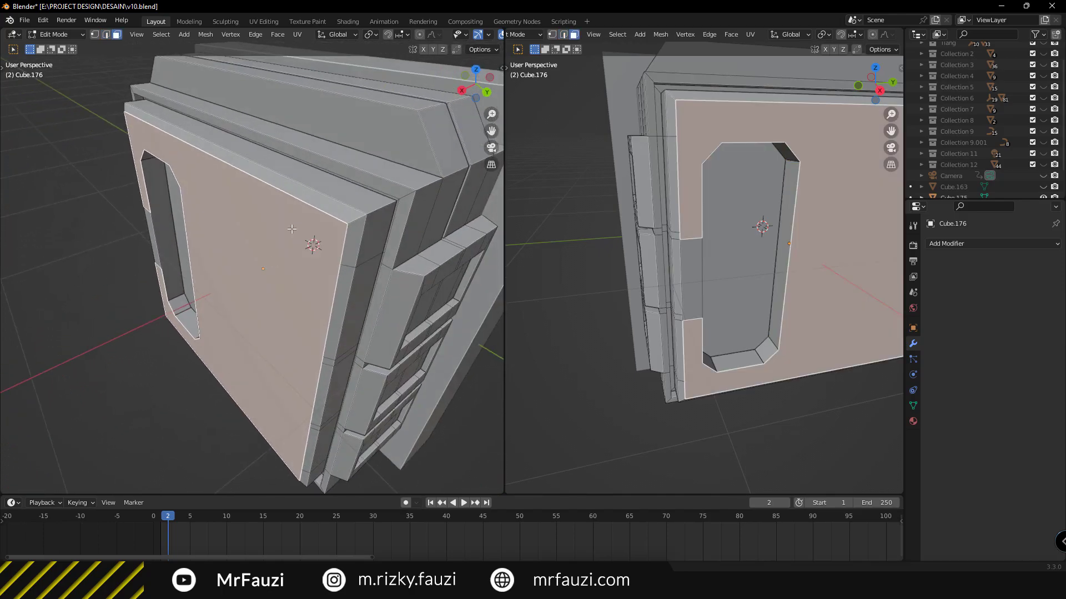
{"action": "left_click", "coordinate": [221, 262]}
{"action": "mouse_move", "coordinate": [221, 262]}
{"action": "middle_mouse_down"}
{"action": "mouse_move", "coordinate": [325, 298]}
{"action": "mouse_move", "coordinate": [297, 334]}
{"action": "middle_mouse_up"}
{"action": "scroll", "coordinate": [325, 298], "scroll_direction": "up", "scroll_amount": 4}
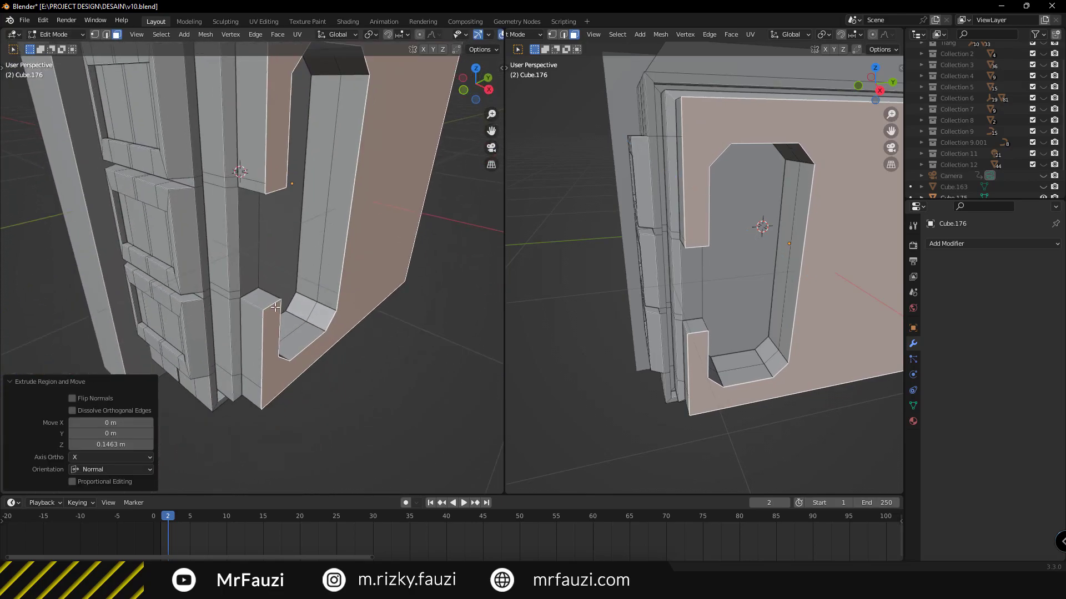
{"action": "key", "text": "g"}
{"action": "key", "text": "x"}
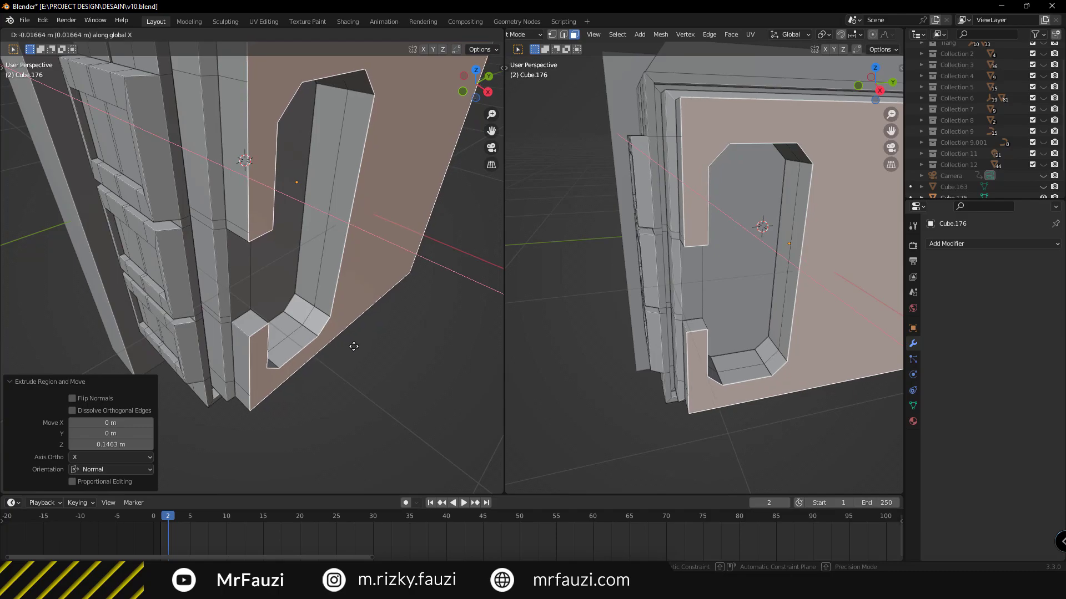
{"action": "left_click", "coordinate": [353, 347]}
Snap the 3D cursor to the small column-top face beside the slot
{"action": "left_click", "coordinate": [241, 330]}
{"action": "middle_click_drag", "start_coordinate": [242, 330], "coordinate": [416, 276]}
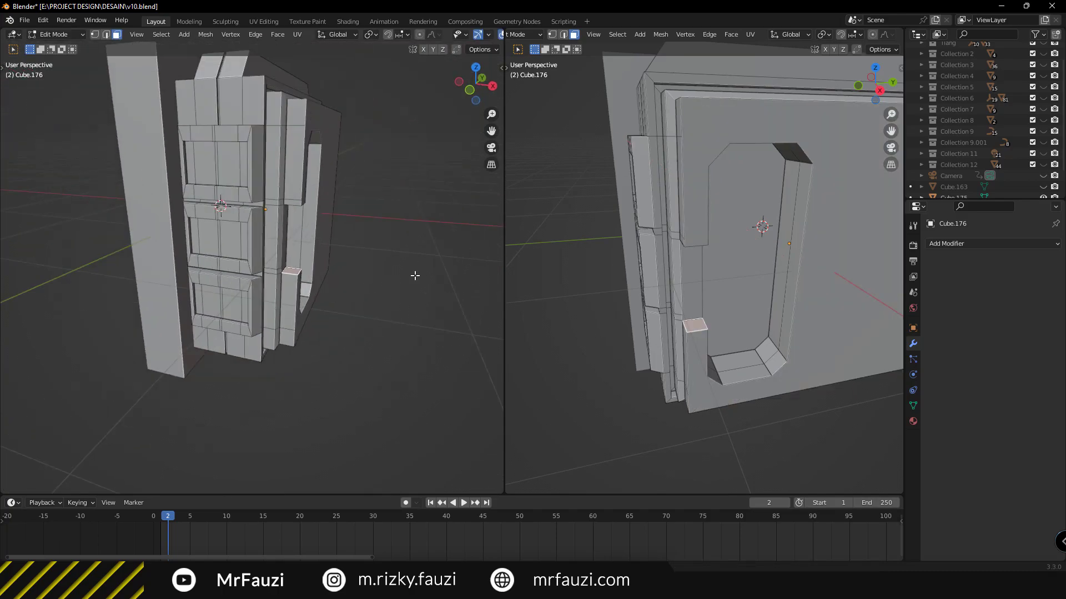
{"action": "scroll", "coordinate": [744, 367], "scroll_direction": "up", "scroll_amount": 4}
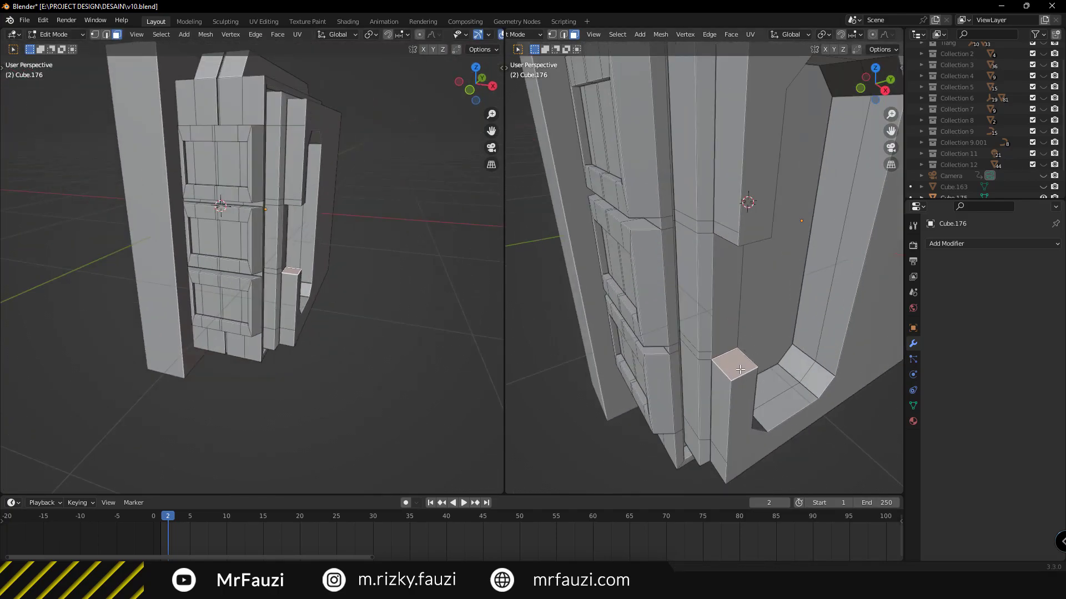
{"action": "middle_click_drag", "start_coordinate": [142, 243], "coordinate": [194, 183]}
{"action": "scroll", "coordinate": [194, 183], "scroll_direction": "up", "scroll_amount": 5}
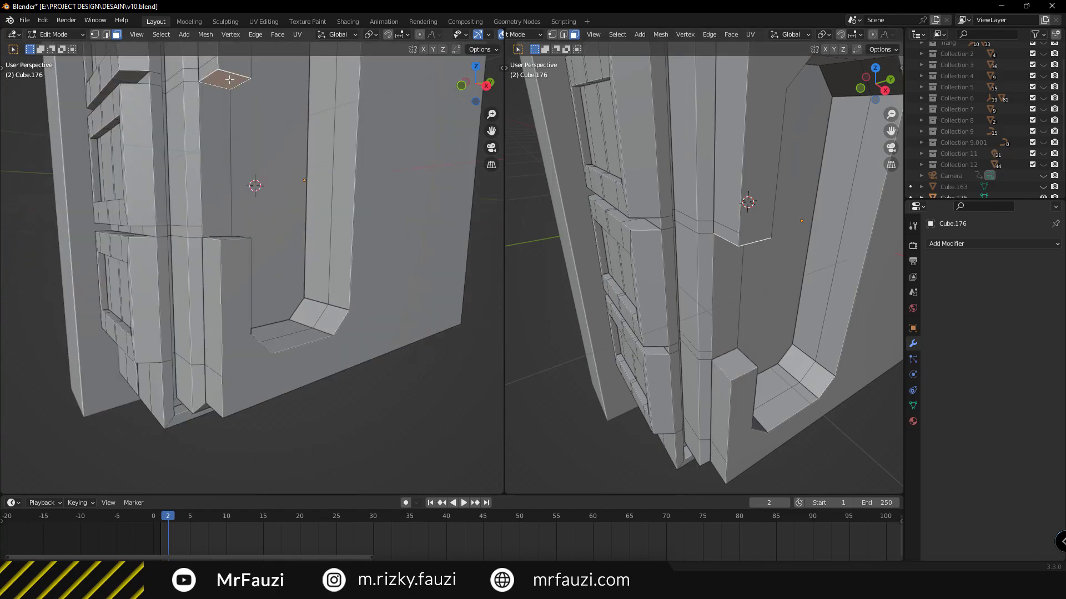
{"action": "middle_click_drag", "start_coordinate": [236, 146], "coordinate": [290, 261]}
{"action": "key", "text": "shift+s"}
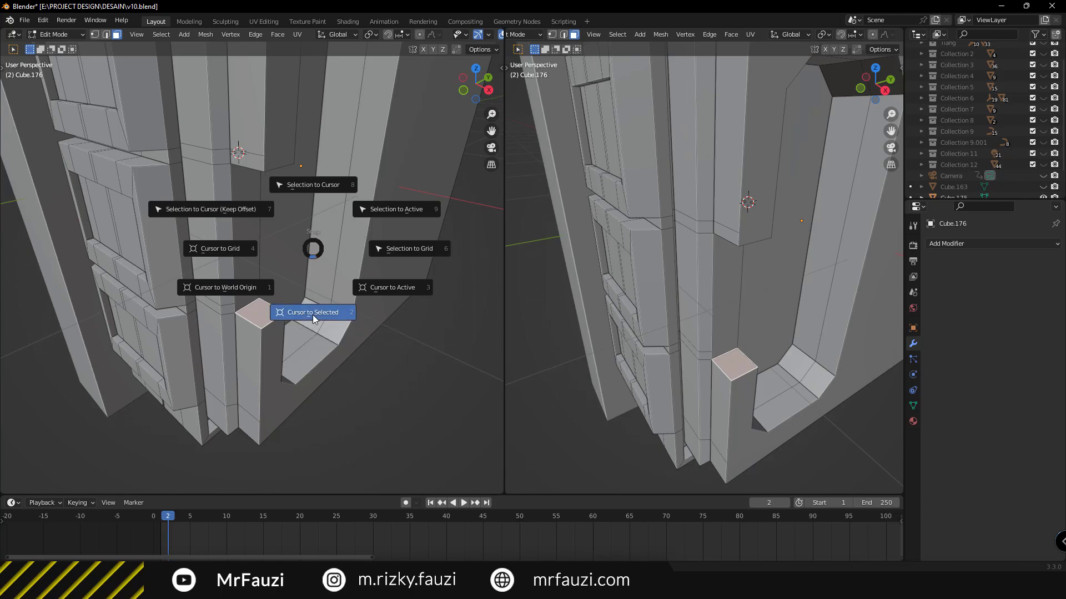
{"action": "left_click", "coordinate": [311, 315]}
Return to Object Mode and bring up the Add menu
{"action": "mouse_move", "coordinate": [312, 315]}
{"action": "middle_mouse_down"}
{"action": "mouse_move", "coordinate": [211, 345]}
{"action": "mouse_move", "coordinate": [254, 282]}
{"action": "mouse_move", "coordinate": [262, 344]}
{"action": "middle_mouse_up"}
{"action": "key", "text": "Tab"}
{"action": "scroll", "coordinate": [211, 345], "scroll_direction": "down", "scroll_amount": 5}
{"action": "scroll", "coordinate": [262, 344], "scroll_direction": "up", "scroll_amount": 2}
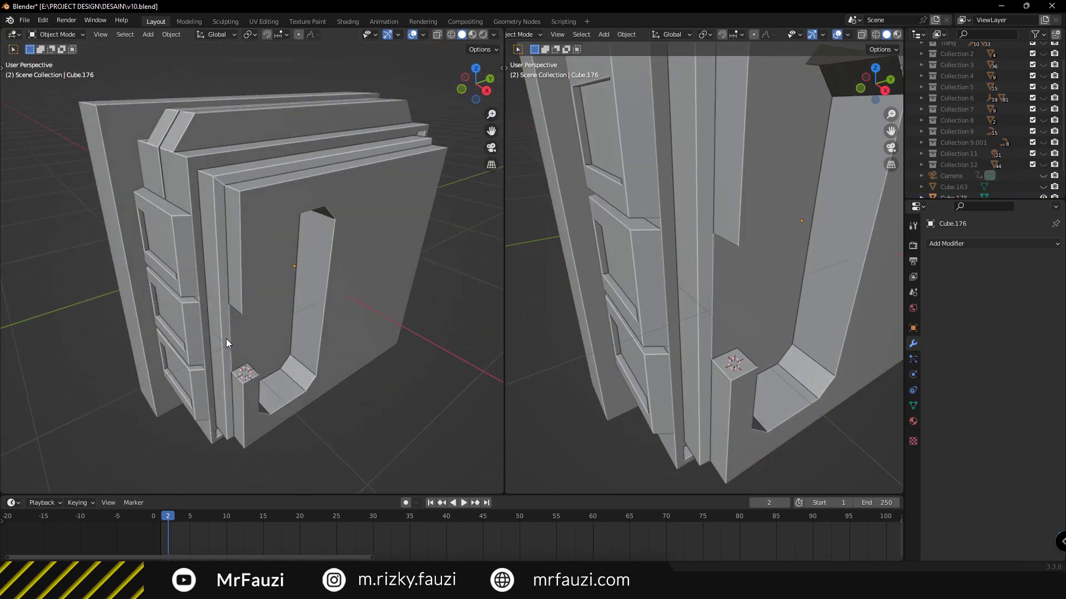
{"action": "key", "text": "shift+a"}
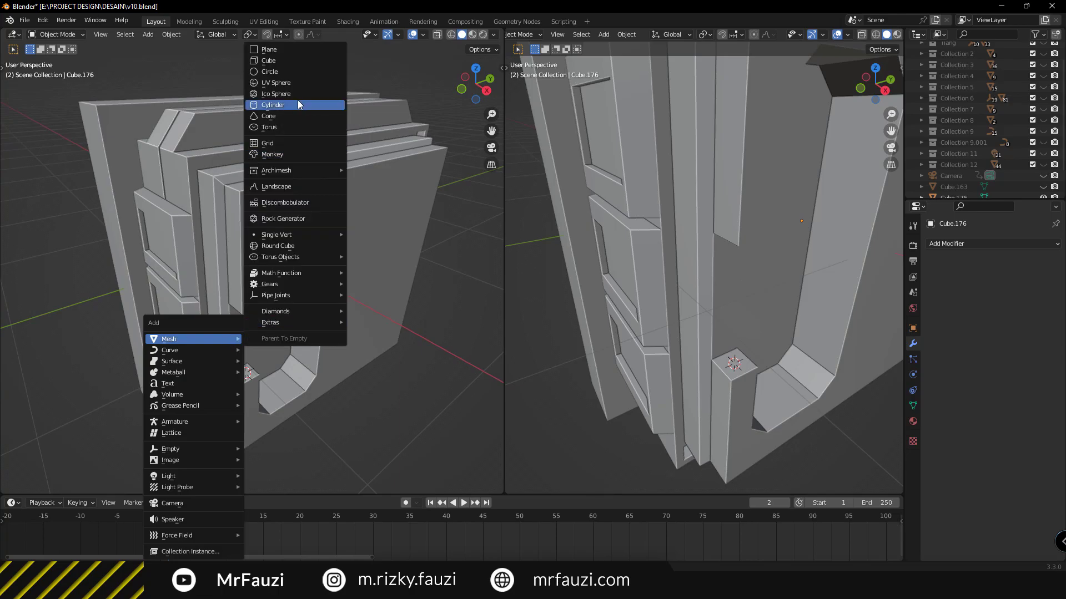
Add a cylinder at the 3D cursor and shrink it down
{"action": "left_click", "coordinate": [298, 105]}
{"action": "scroll", "coordinate": [377, 389], "scroll_direction": "down", "scroll_amount": 3}
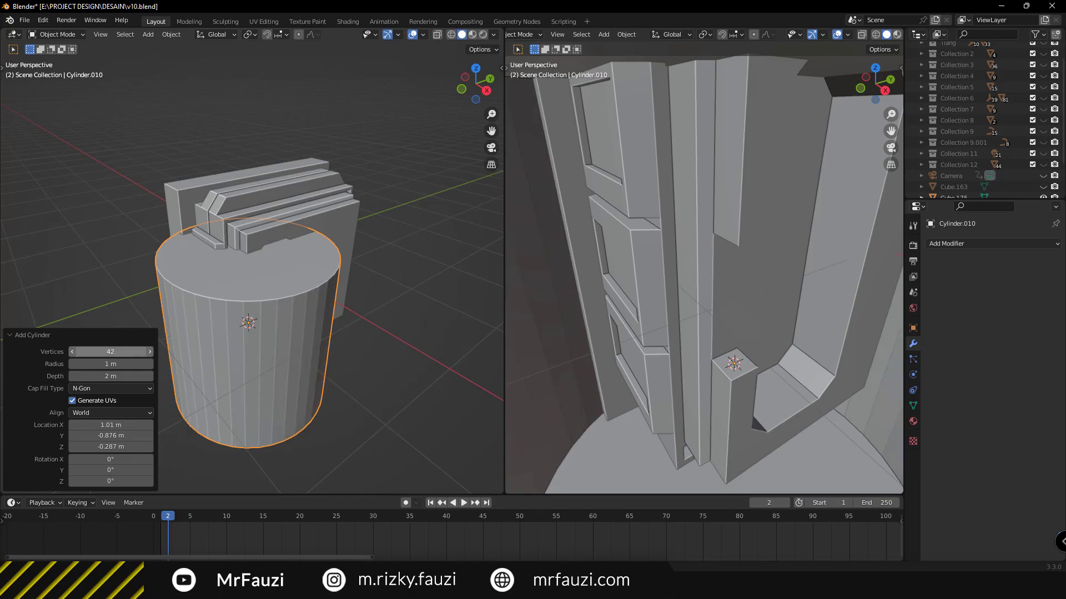
{"action": "key", "text": "s"}
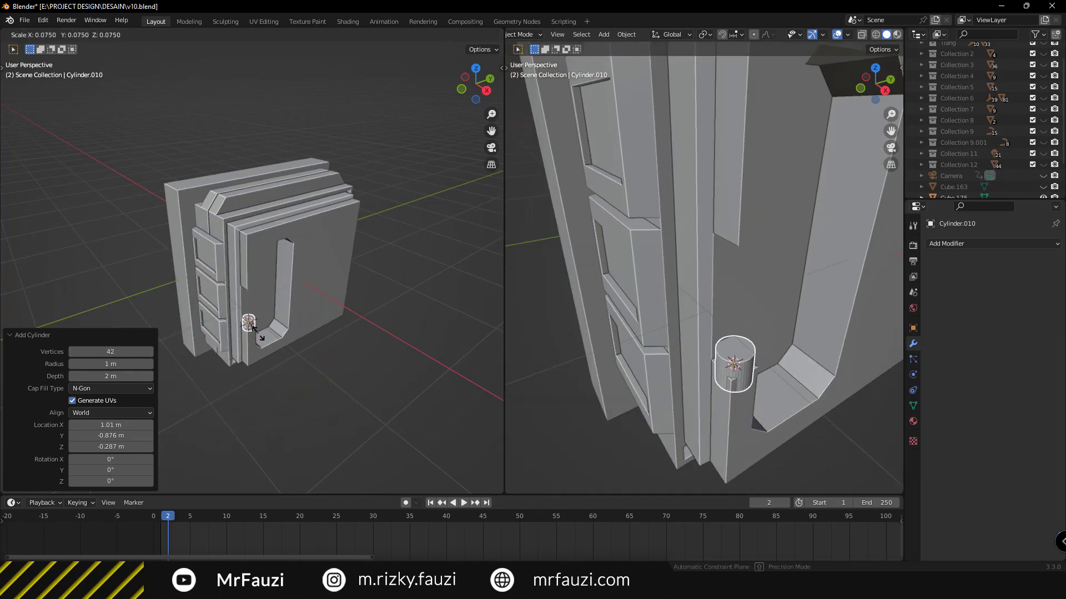
{"action": "left_click", "coordinate": [258, 334]}
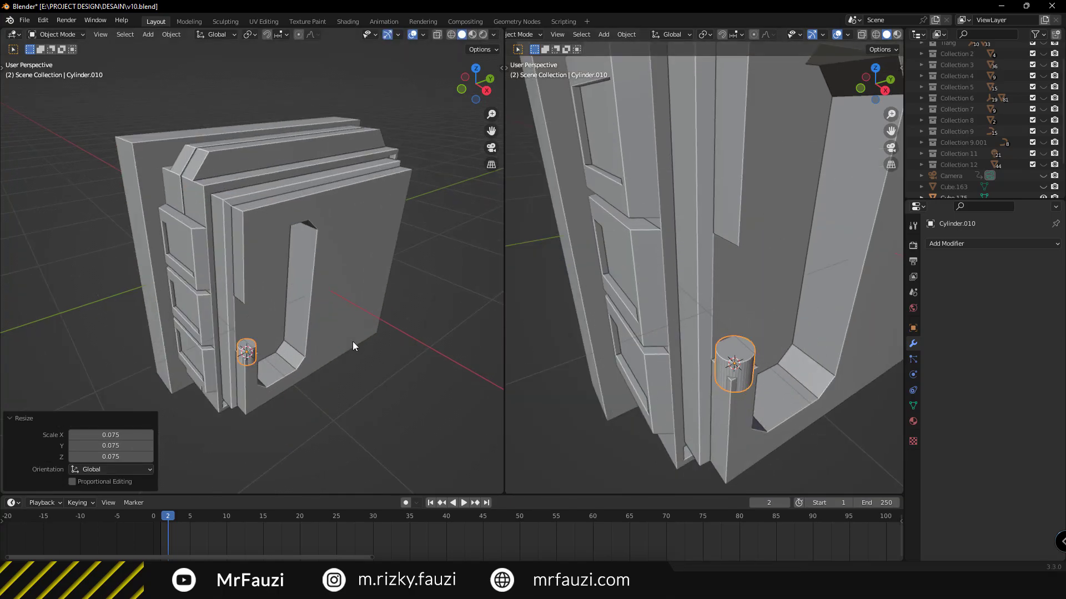
In a wireframe top view, resize the cylinder to a slim 0.0794 m width
{"action": "key", "text": "KP_7"}
{"action": "scroll", "coordinate": [336, 352], "scroll_direction": "up", "scroll_amount": 4}
{"action": "key", "text": "z"}
{"action": "left_click", "coordinate": [197, 315]}
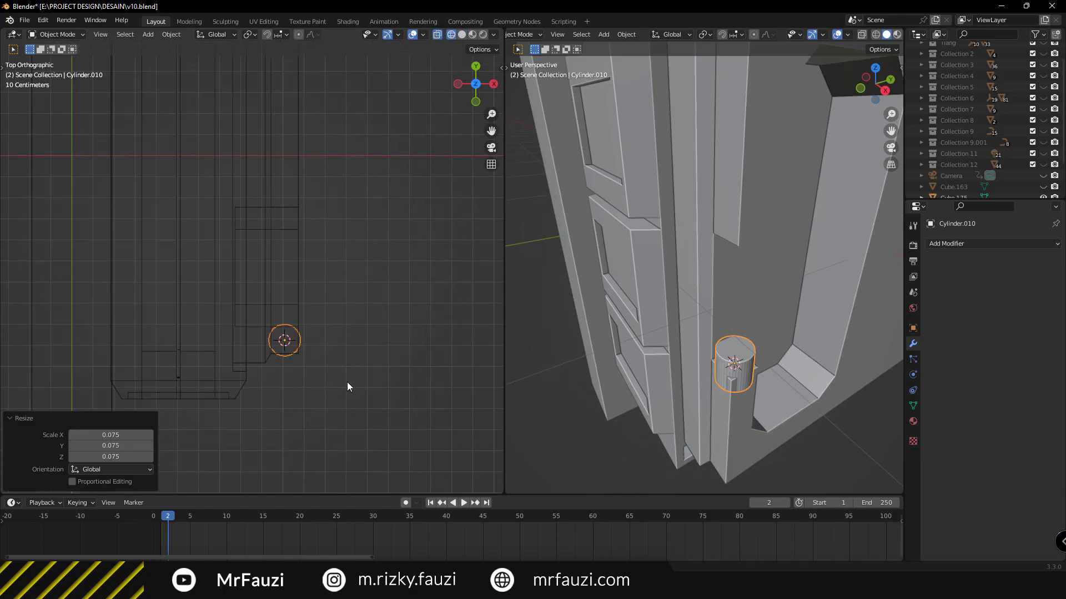
{"action": "scroll", "coordinate": [348, 382], "scroll_direction": "up", "scroll_amount": 3}
{"action": "key", "text": "s"}
{"action": "left_click", "coordinate": [312, 286]}
{"action": "scroll", "coordinate": [249, 274], "scroll_direction": "up", "scroll_amount": 3}
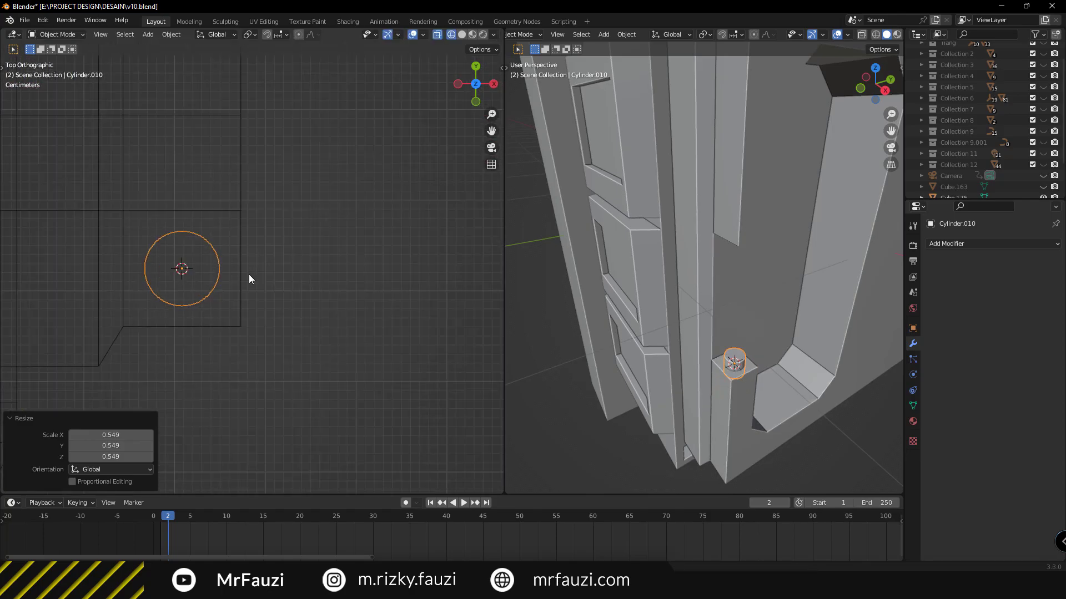
{"action": "key", "text": "s"}
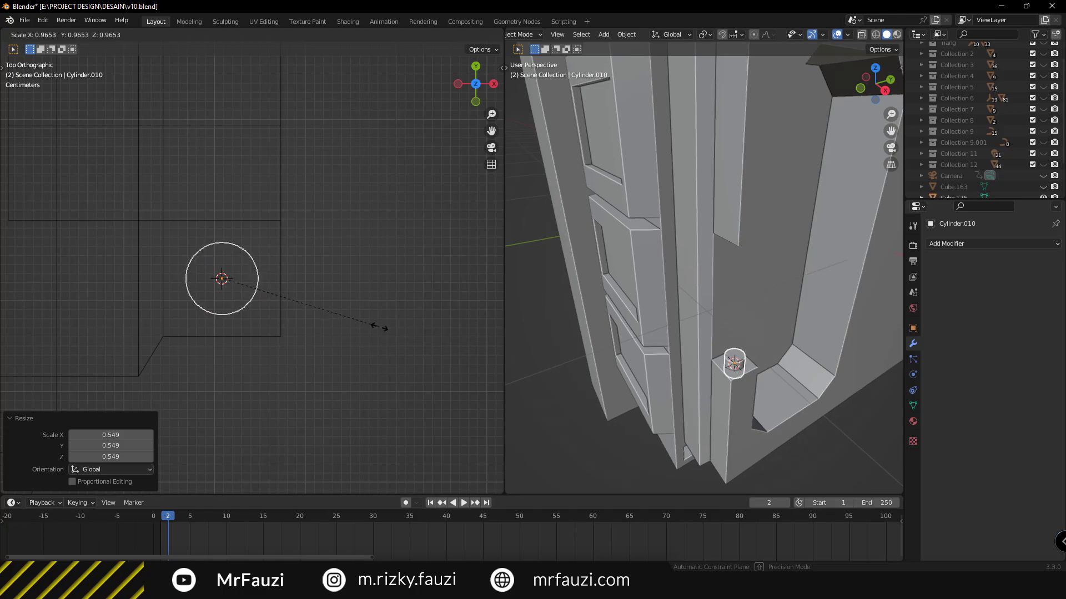
{"action": "left_click", "coordinate": [380, 327]}
Stretch the cylinder to 0.739 m tall along Z and raise it into the notch
{"action": "mouse_move", "coordinate": [794, 411]}
{"action": "middle_mouse_down"}
{"action": "mouse_move", "coordinate": [684, 316]}
{"action": "mouse_move", "coordinate": [714, 346]}
{"action": "middle_mouse_up"}
{"action": "scroll", "coordinate": [684, 315], "scroll_direction": "up", "scroll_amount": 3}
{"action": "key", "text": "s"}
{"action": "key", "text": "z"}
{"action": "left_click", "coordinate": [772, 250]}
{"action": "middle_click_drag", "start_coordinate": [772, 250], "coordinate": [732, 345]}
{"action": "scroll", "coordinate": [731, 345], "scroll_direction": "down", "scroll_amount": 3}
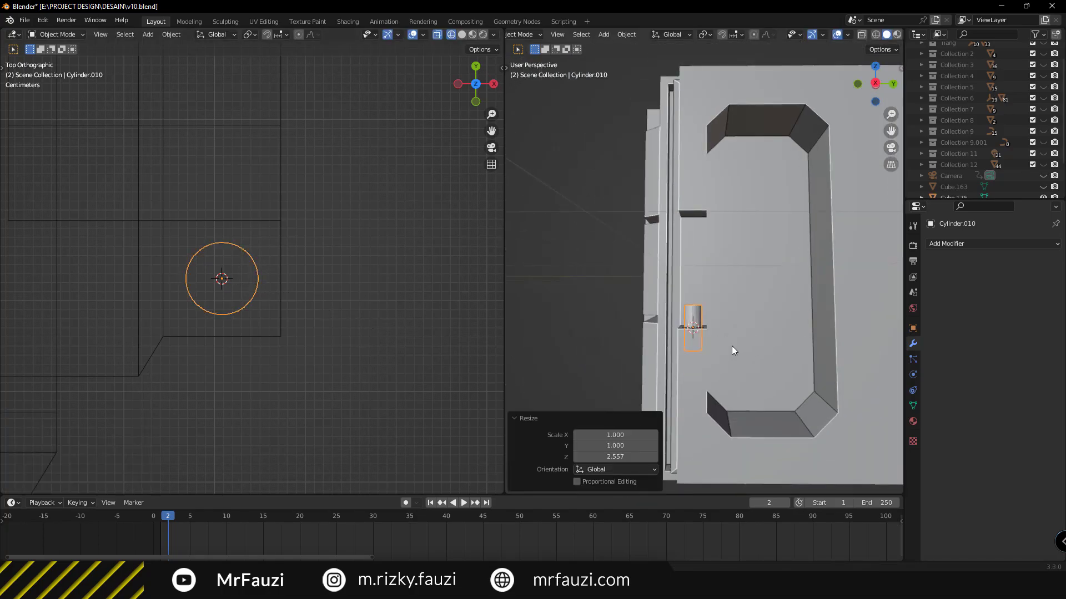
{"action": "left_click", "coordinate": [794, 394]}
{"action": "key", "text": "g"}
{"action": "key", "text": "z"}
{"action": "left_click", "coordinate": [795, 344]}
{"action": "key", "text": "s"}
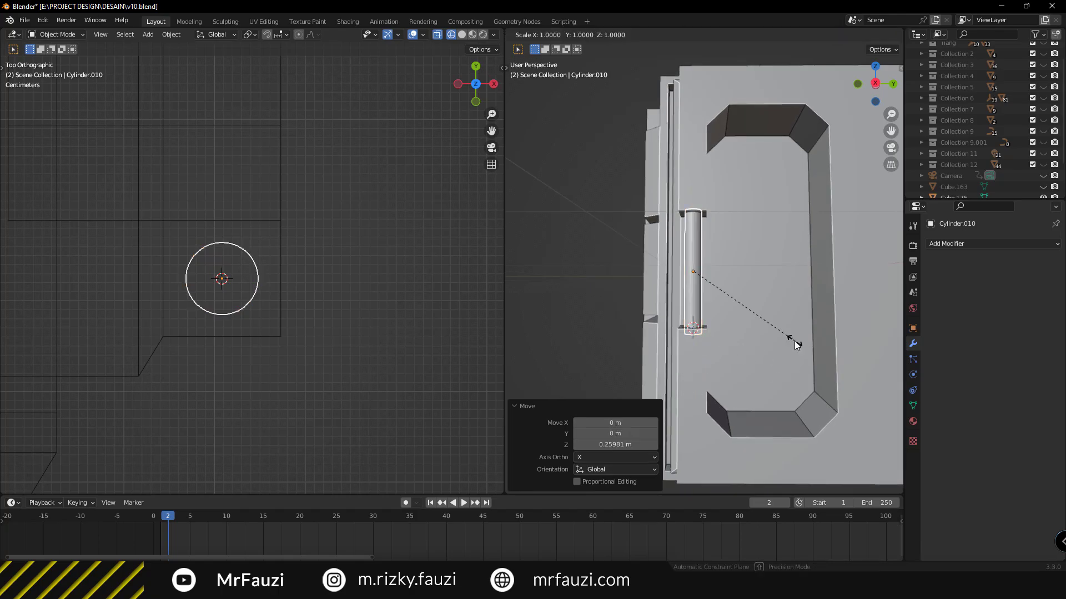
{"action": "left_click", "coordinate": [813, 369]}
Inspect the rod from a wireframe side view with the transform sidebar shown
{"action": "scroll", "coordinate": [721, 323], "scroll_direction": "down", "scroll_amount": 2}
{"action": "mouse_move", "coordinate": [721, 323]}
{"action": "middle_mouse_down"}
{"action": "mouse_move", "coordinate": [734, 330]}
{"action": "mouse_move", "coordinate": [707, 329]}
{"action": "middle_mouse_up"}
{"action": "key", "text": "KP_3"}
{"action": "scroll", "coordinate": [705, 324], "scroll_direction": "up", "scroll_amount": 3}
{"action": "scroll", "coordinate": [705, 325], "scroll_direction": "up", "scroll_amount": 2}
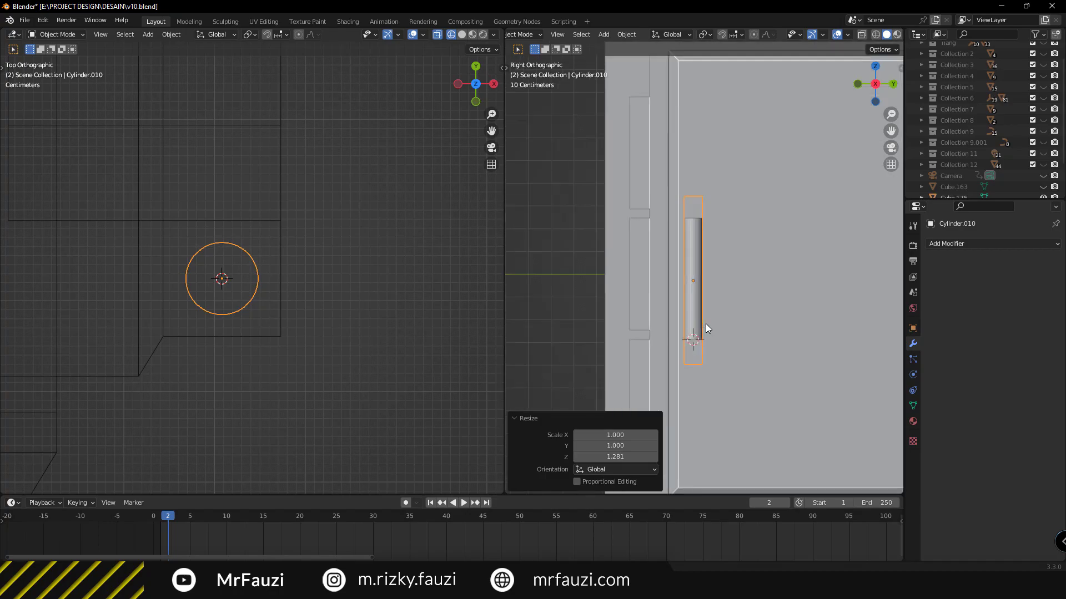
{"action": "key", "text": "z"}
{"action": "left_click", "coordinate": [679, 319]}
{"action": "scroll", "coordinate": [695, 274], "scroll_direction": "down", "scroll_amount": 2}
{"action": "middle_click_drag", "start_coordinate": [709, 275], "coordinate": [680, 295], "text": "shift"}
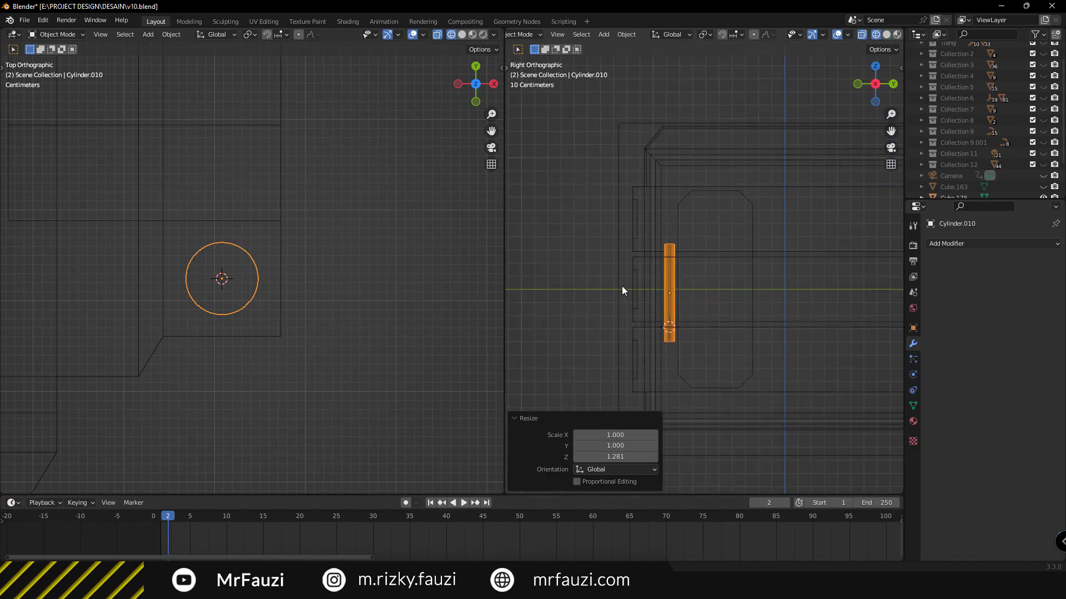
{"action": "key", "text": "n"}
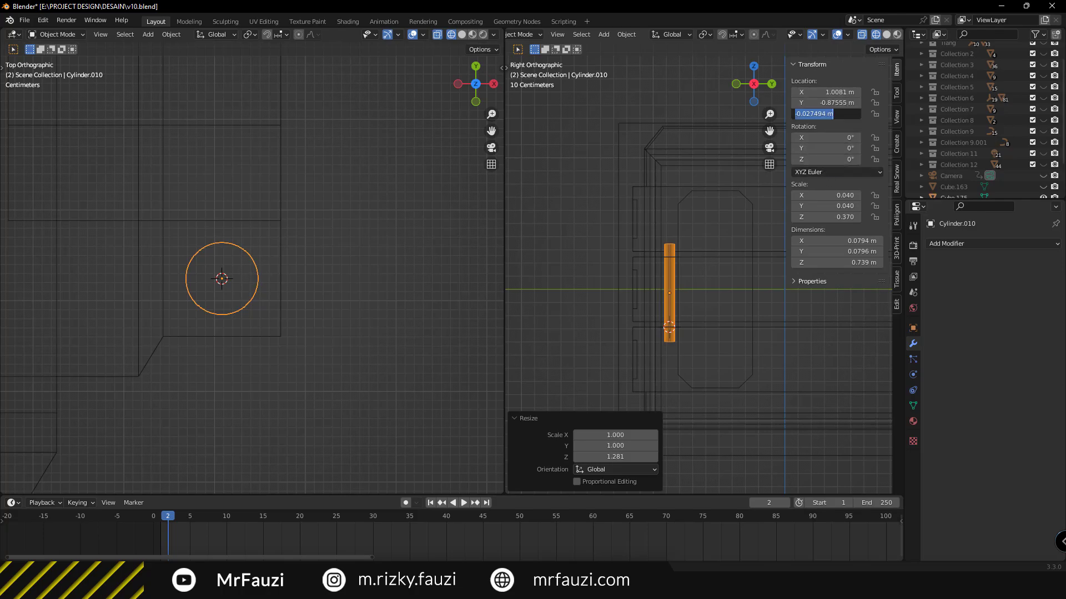
Return the right view to solid perspective and hide the transform sidebar
{"action": "scroll", "coordinate": [648, 315], "scroll_direction": "up", "scroll_amount": 4}
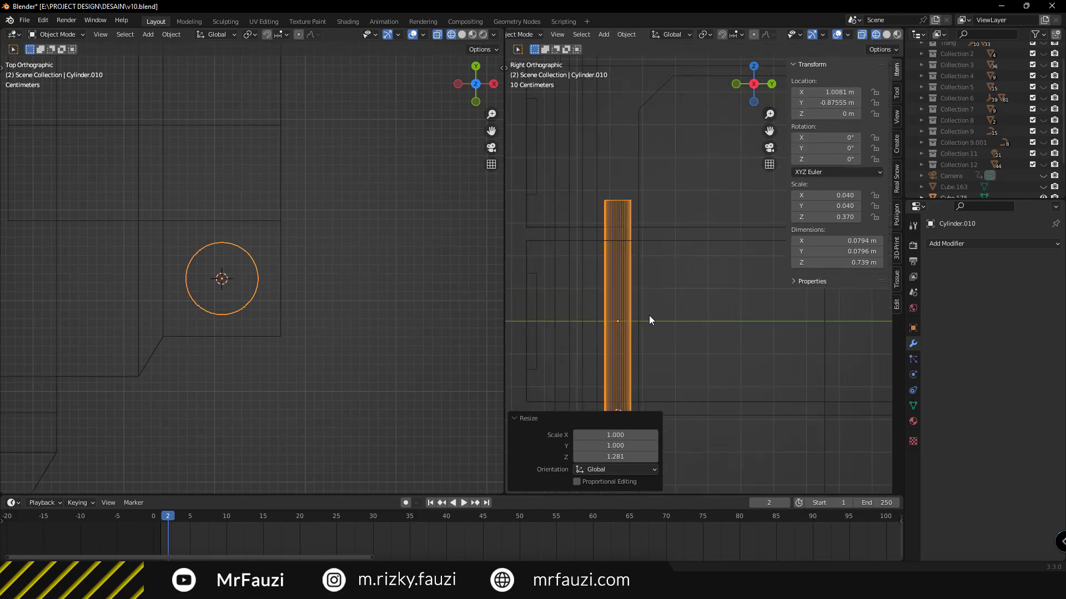
{"action": "scroll", "coordinate": [618, 325], "scroll_direction": "down", "scroll_amount": 3}
{"action": "middle_click_drag", "start_coordinate": [667, 314], "coordinate": [748, 328]}
{"action": "key", "text": "z"}
{"action": "left_click", "coordinate": [788, 333]}
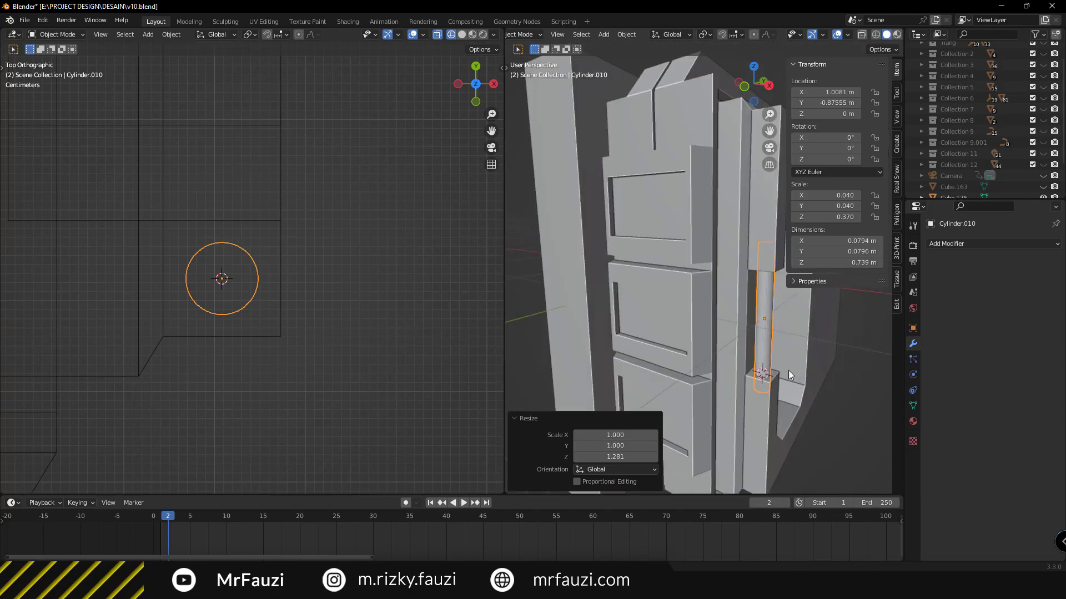
{"action": "scroll", "coordinate": [712, 364], "scroll_direction": "up", "scroll_amount": 3}
{"action": "middle_click_drag", "start_coordinate": [713, 365], "coordinate": [675, 281]}
{"action": "scroll", "coordinate": [677, 272], "scroll_direction": "up", "scroll_amount": 2}
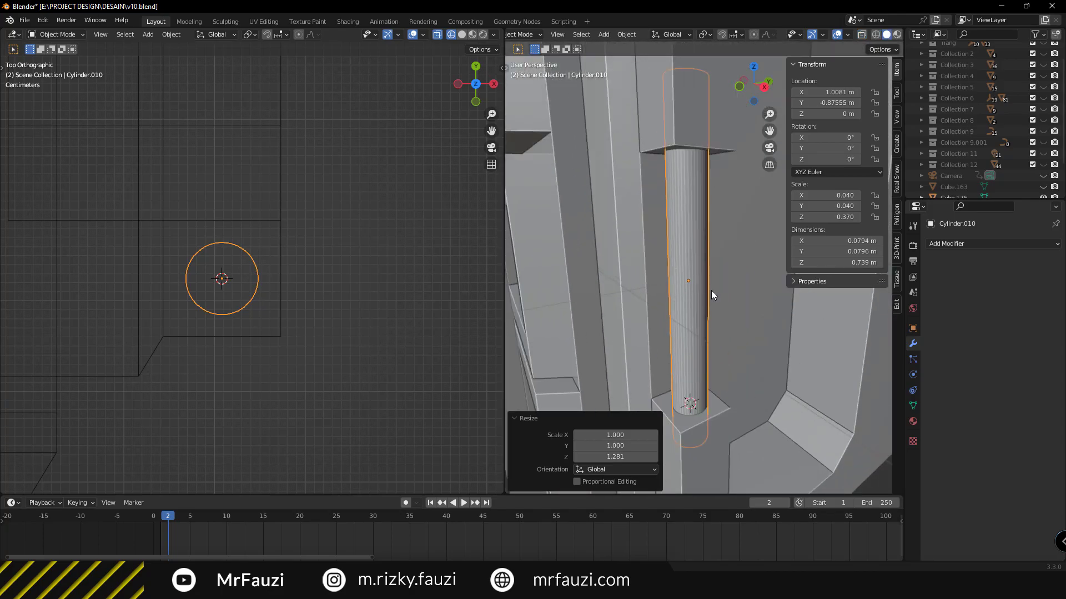
{"action": "key", "text": "n"}
{"action": "left_click", "coordinate": [691, 301]}
Enter Edit Mode on the rod and return the left view to solid shading
{"action": "key", "text": "Tab"}
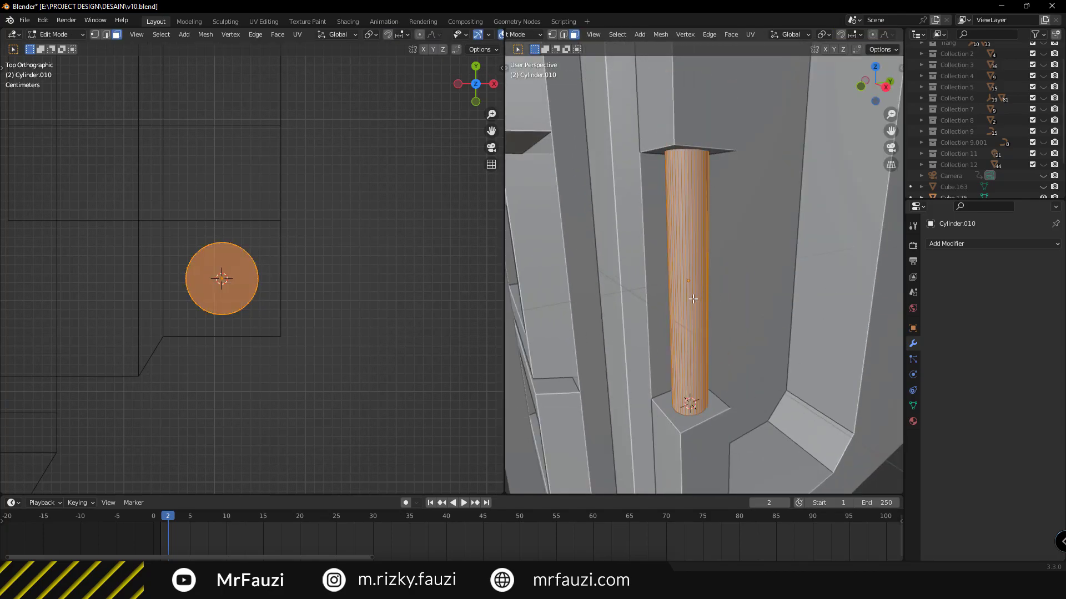
{"action": "mouse_move", "coordinate": [333, 278]}
{"action": "middle_mouse_down"}
{"action": "mouse_move", "coordinate": [311, 322]}
{"action": "mouse_move", "coordinate": [252, 275]}
{"action": "mouse_move", "coordinate": [276, 291]}
{"action": "middle_mouse_up"}
{"action": "scroll", "coordinate": [312, 321], "scroll_direction": "down", "scroll_amount": 3}
{"action": "key", "text": "z"}
{"action": "left_click", "coordinate": [252, 279]}
{"action": "scroll", "coordinate": [742, 261], "scroll_direction": "up", "scroll_amount": 2}
Add two edge loops around the rod and scale them apart toward its ends
{"action": "mouse_move", "coordinate": [742, 261]}
{"action": "middle_mouse_down"}
{"action": "mouse_move", "coordinate": [724, 300]}
{"action": "mouse_move", "coordinate": [697, 297]}
{"action": "middle_mouse_up"}
{"action": "scroll", "coordinate": [697, 303], "scroll_direction": "up", "scroll_amount": 2}
{"action": "scroll", "coordinate": [697, 304], "scroll_direction": "up", "scroll_amount": 2}
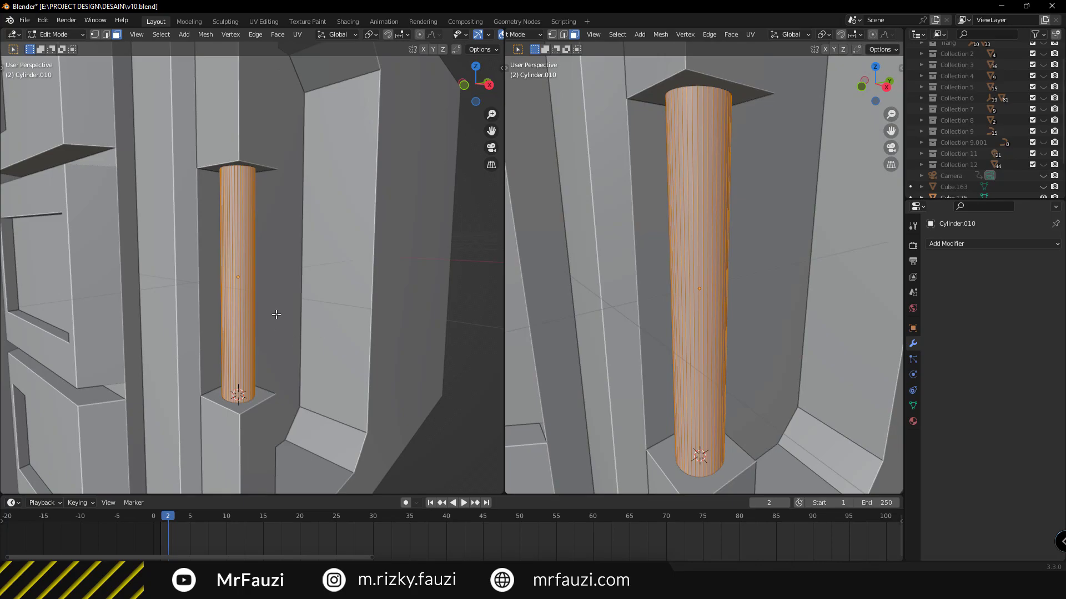
{"action": "middle_click_drag", "start_coordinate": [276, 315], "coordinate": [220, 265]}
{"action": "left_click", "coordinate": [220, 265]}
{"action": "right_click", "coordinate": [251, 272]}
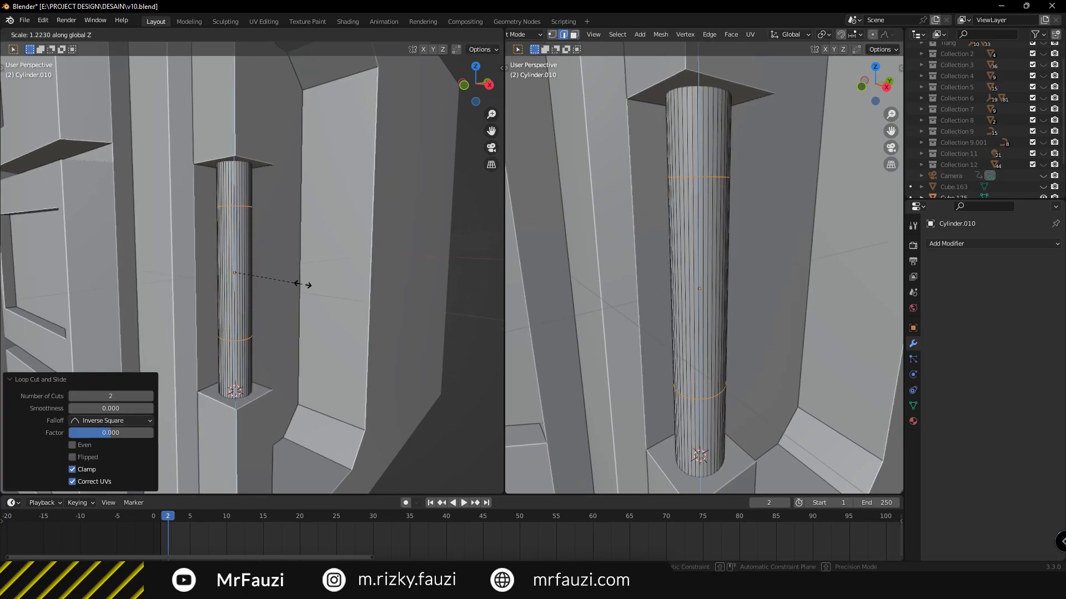
{"action": "left_click", "coordinate": [324, 317]}
Extrude the rod's middle faces along normals and shrink them inward by -0.167 m
{"action": "key", "text": "3"}
{"action": "middle_click_drag", "start_coordinate": [323, 317], "coordinate": [289, 250]}
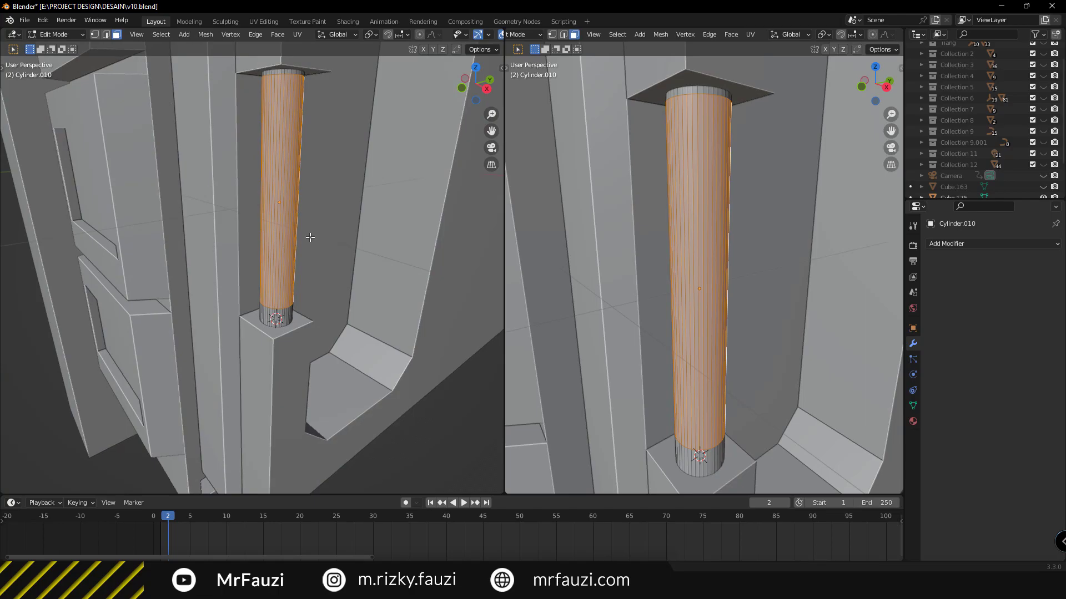
{"action": "right_click", "coordinate": [314, 238]}
{"action": "left_click", "coordinate": [315, 238]}
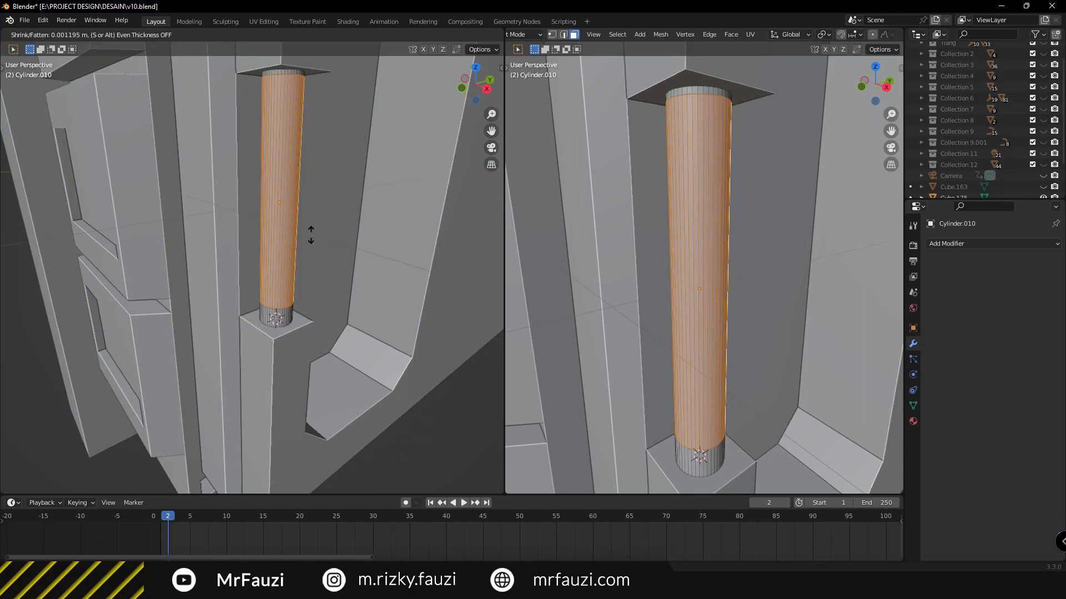
{"action": "left_click", "coordinate": [306, 222]}
{"action": "right_click", "coordinate": [336, 253]}
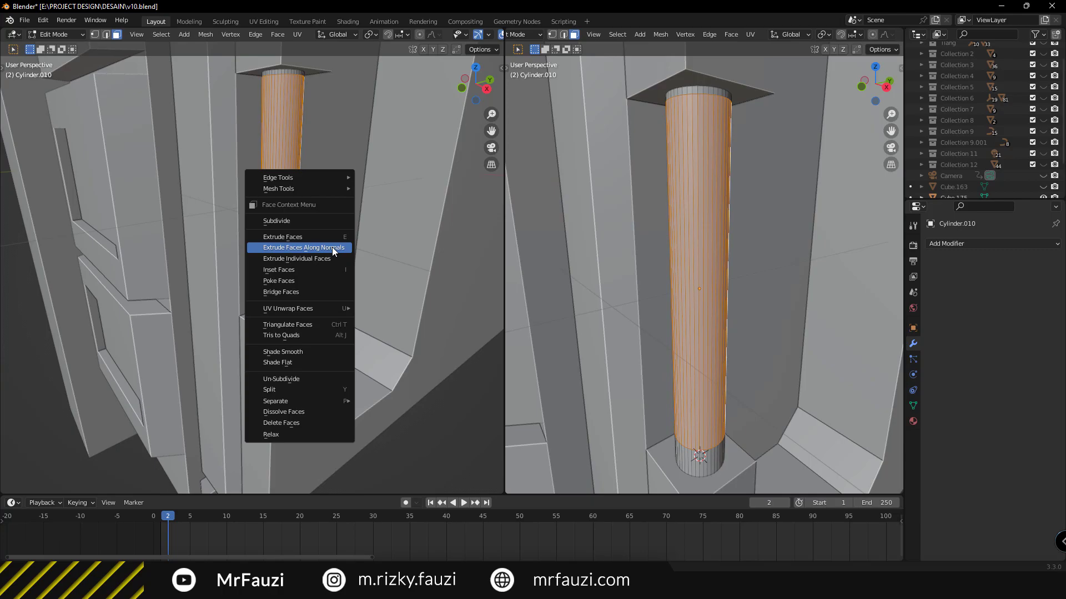
{"action": "left_click", "coordinate": [332, 248]}
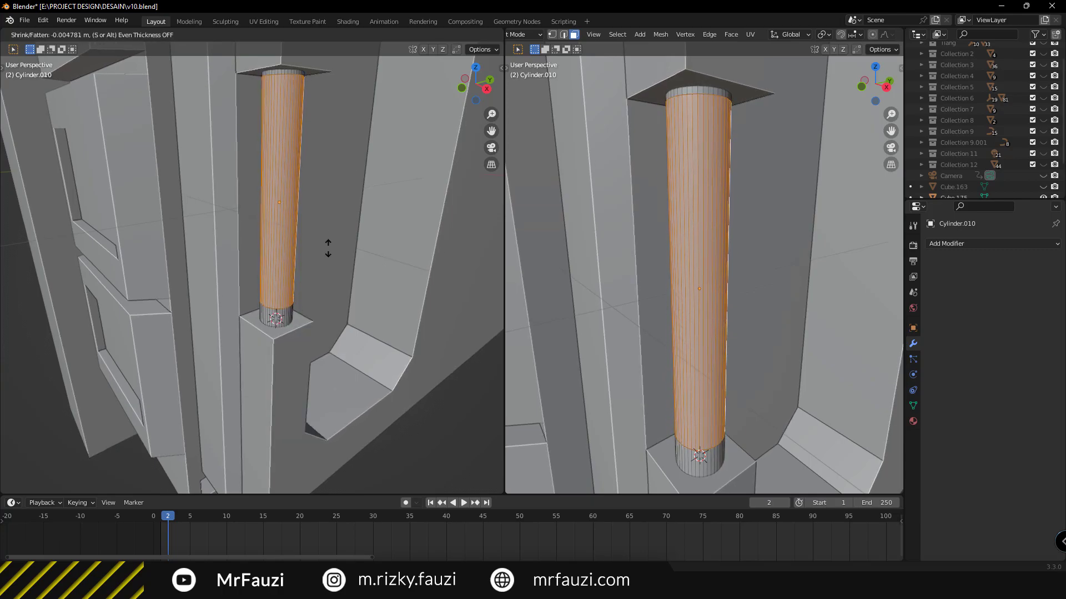
{"action": "left_click", "coordinate": [325, 286]}
Back in Object Mode, give the rod 30° auto smooth shading
{"action": "scroll", "coordinate": [699, 289], "scroll_direction": "up", "scroll_amount": 3}
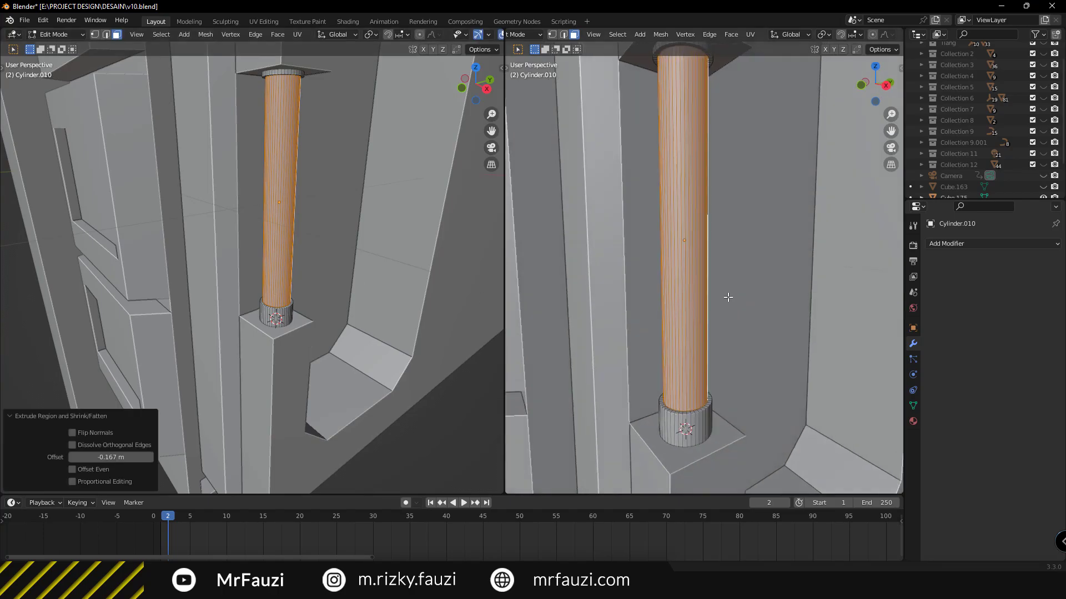
{"action": "scroll", "coordinate": [699, 288], "scroll_direction": "down", "scroll_amount": 6}
{"action": "key", "text": "Tab"}
{"action": "mouse_move", "coordinate": [699, 289]}
{"action": "middle_mouse_down"}
{"action": "mouse_move", "coordinate": [673, 315]}
{"action": "mouse_move", "coordinate": [673, 259]}
{"action": "mouse_move", "coordinate": [735, 285]}
{"action": "mouse_move", "coordinate": [699, 291]}
{"action": "middle_mouse_up"}
{"action": "key", "text": "alt+a"}
{"action": "scroll", "coordinate": [661, 257], "scroll_direction": "up", "scroll_amount": 3}
{"action": "scroll", "coordinate": [666, 261], "scroll_direction": "up", "scroll_amount": 2}
{"action": "left_click", "coordinate": [755, 282]}
{"action": "right_click", "coordinate": [755, 280]}
{"action": "left_click", "coordinate": [734, 265]}
{"action": "mouse_move", "coordinate": [333, 311]}
{"action": "middle_mouse_down"}
{"action": "mouse_move", "coordinate": [302, 355]}
{"action": "mouse_move", "coordinate": [314, 209]}
{"action": "mouse_move", "coordinate": [274, 238]}
{"action": "mouse_move", "coordinate": [285, 295]}
{"action": "mouse_move", "coordinate": [272, 315]}
{"action": "mouse_move", "coordinate": [288, 175]}
{"action": "middle_mouse_up"}
Extrude the door panel's two long bottom faces outward by 0.124 m
{"action": "left_click", "coordinate": [264, 239]}
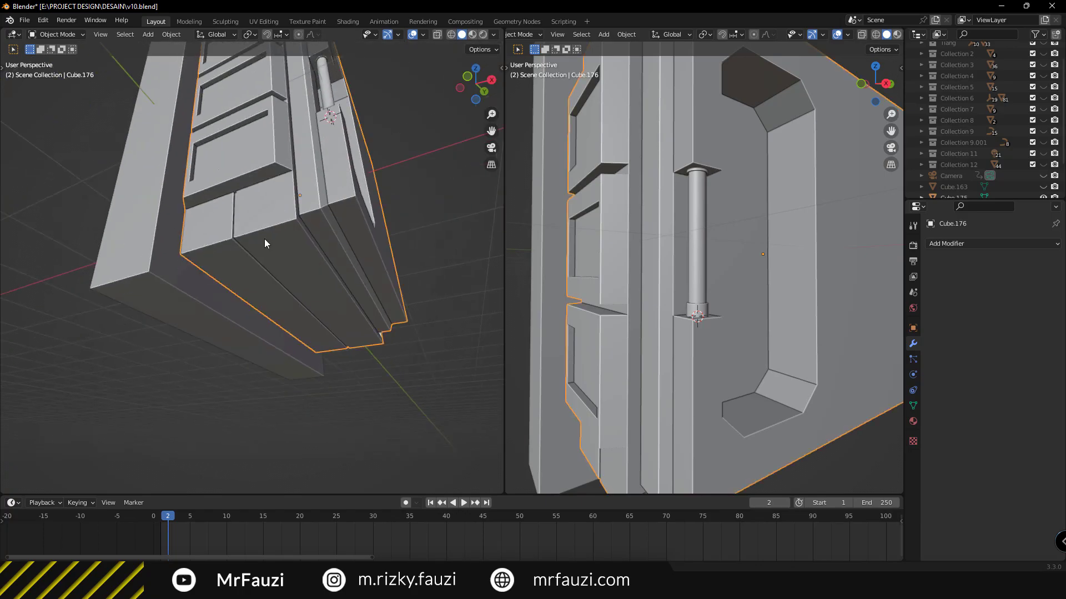
{"action": "key", "text": "Tab"}
{"action": "mouse_move", "coordinate": [264, 239]}
{"action": "middle_mouse_down"}
{"action": "mouse_move", "coordinate": [297, 309]}
{"action": "mouse_move", "coordinate": [256, 274]}
{"action": "mouse_move", "coordinate": [344, 358]}
{"action": "mouse_move", "coordinate": [419, 361]}
{"action": "mouse_move", "coordinate": [359, 376]}
{"action": "mouse_move", "coordinate": [145, 334]}
{"action": "mouse_move", "coordinate": [297, 307]}
{"action": "middle_mouse_up"}
{"action": "left_click", "coordinate": [239, 282]}
{"action": "left_click", "coordinate": [256, 274], "text": "shift"}
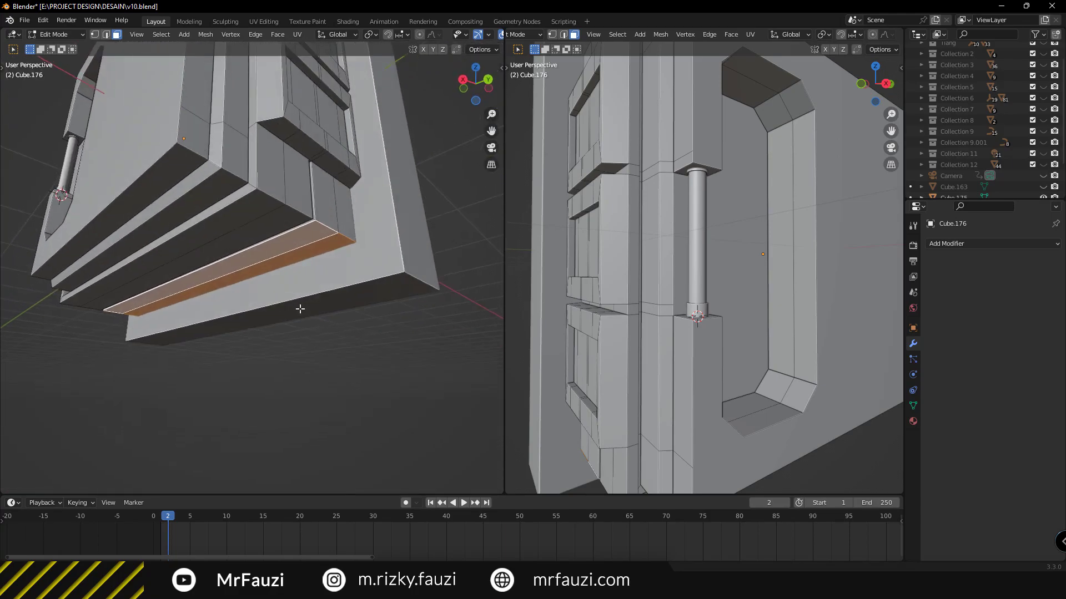
{"action": "key", "text": "e"}
{"action": "left_click", "coordinate": [329, 284]}
Narrow the extruded strip to 0.9 along Y, adjust its height along Z, and exit Edit Mode
{"action": "middle_click_drag", "start_coordinate": [364, 312], "coordinate": [419, 327]}
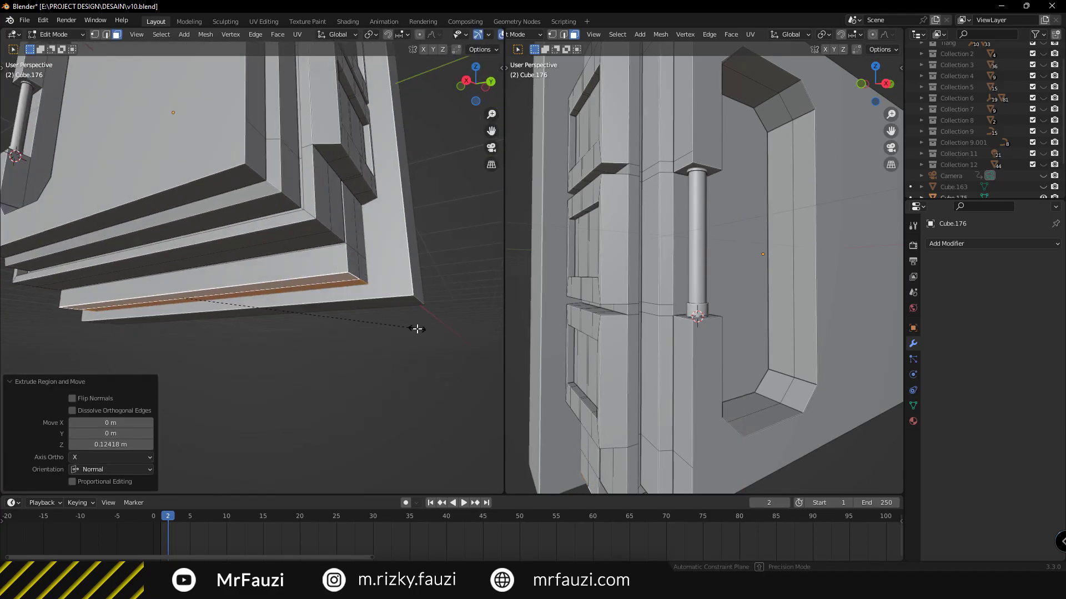
{"action": "key", "text": "s"}
{"action": "key", "text": "y"}
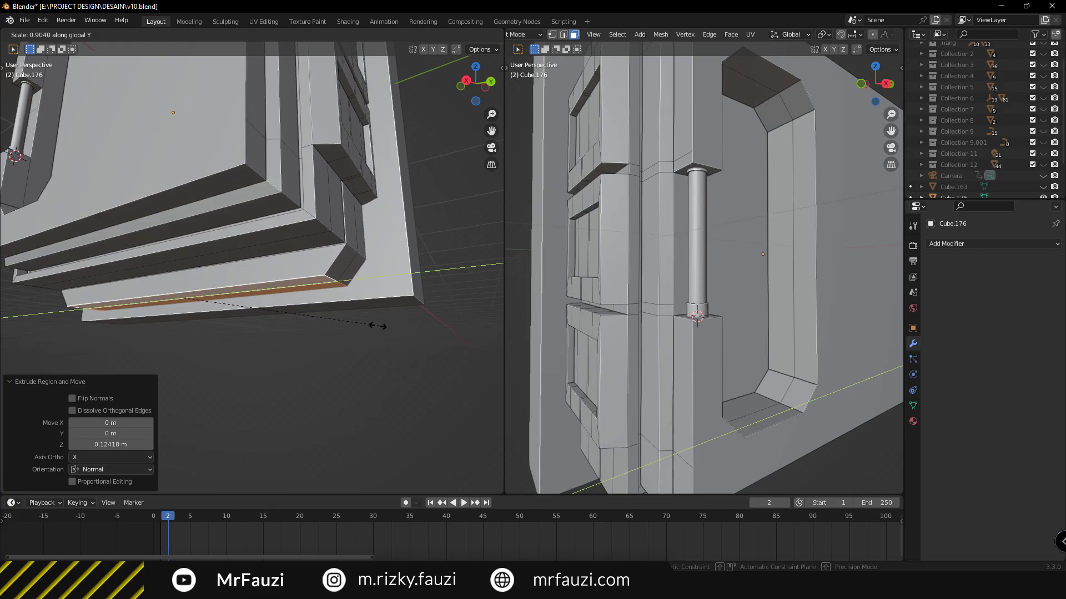
{"action": "left_click", "coordinate": [381, 335]}
{"action": "mouse_move", "coordinate": [368, 333]}
{"action": "middle_mouse_down"}
{"action": "mouse_move", "coordinate": [404, 369]}
{"action": "mouse_move", "coordinate": [315, 381]}
{"action": "mouse_move", "coordinate": [335, 310]}
{"action": "mouse_move", "coordinate": [327, 299]}
{"action": "mouse_move", "coordinate": [350, 331]}
{"action": "mouse_move", "coordinate": [168, 338]}
{"action": "mouse_move", "coordinate": [273, 354]}
{"action": "mouse_move", "coordinate": [309, 272]}
{"action": "mouse_move", "coordinate": [247, 336]}
{"action": "mouse_move", "coordinate": [233, 281]}
{"action": "mouse_move", "coordinate": [281, 208]}
{"action": "mouse_move", "coordinate": [241, 286]}
{"action": "mouse_move", "coordinate": [225, 277]}
{"action": "mouse_move", "coordinate": [262, 279]}
{"action": "mouse_move", "coordinate": [291, 227]}
{"action": "mouse_move", "coordinate": [229, 268]}
{"action": "mouse_move", "coordinate": [286, 266]}
{"action": "mouse_move", "coordinate": [238, 283]}
{"action": "mouse_move", "coordinate": [338, 334]}
{"action": "middle_mouse_up"}
{"action": "key", "text": "g"}
{"action": "key", "text": "z"}
{"action": "left_click", "coordinate": [326, 312]}
{"action": "key", "text": "Tab"}
Place the 3D cursor on the panel for a new object
{"action": "scroll", "coordinate": [233, 281], "scroll_direction": "up", "scroll_amount": 1}
{"action": "right_click", "coordinate": [225, 274], "text": "shift"}
{"action": "key", "text": "shift+a"}
Add a new cube, slide it along X beside the panel, and scale it down
{"action": "left_click", "coordinate": [313, 292]}
{"action": "key", "text": "g"}
{"action": "key", "text": "x"}
{"action": "left_click", "coordinate": [341, 320]}
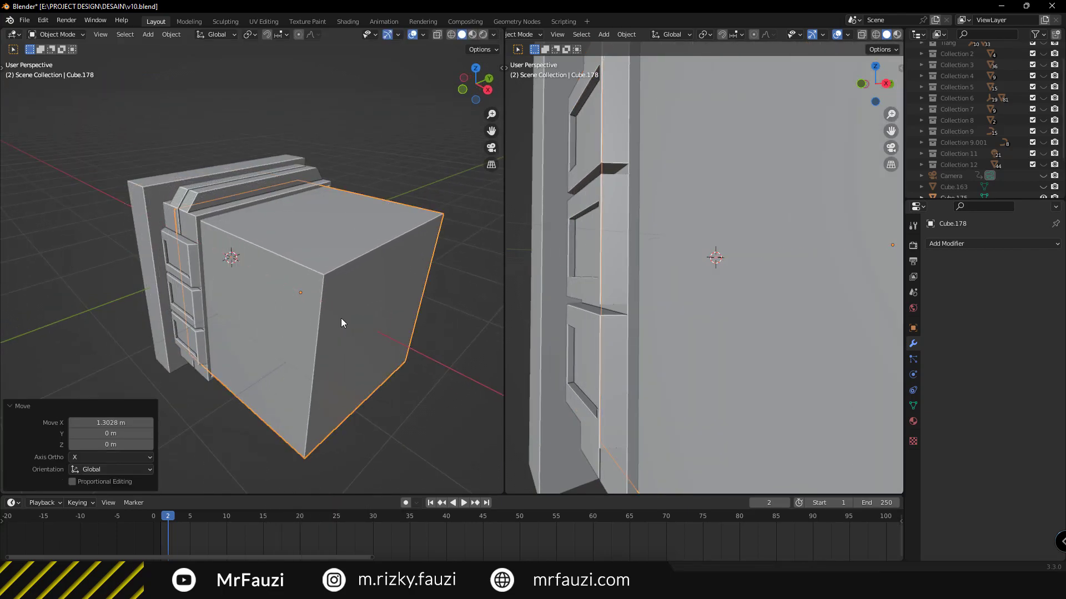
{"action": "key", "text": "s"}
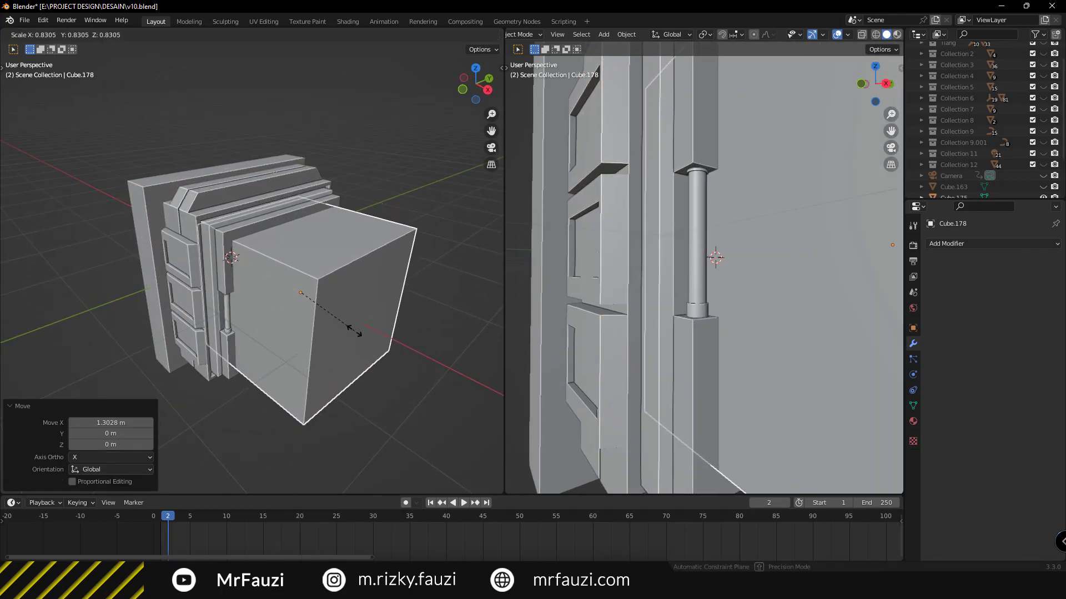
{"action": "left_click", "coordinate": [339, 341]}
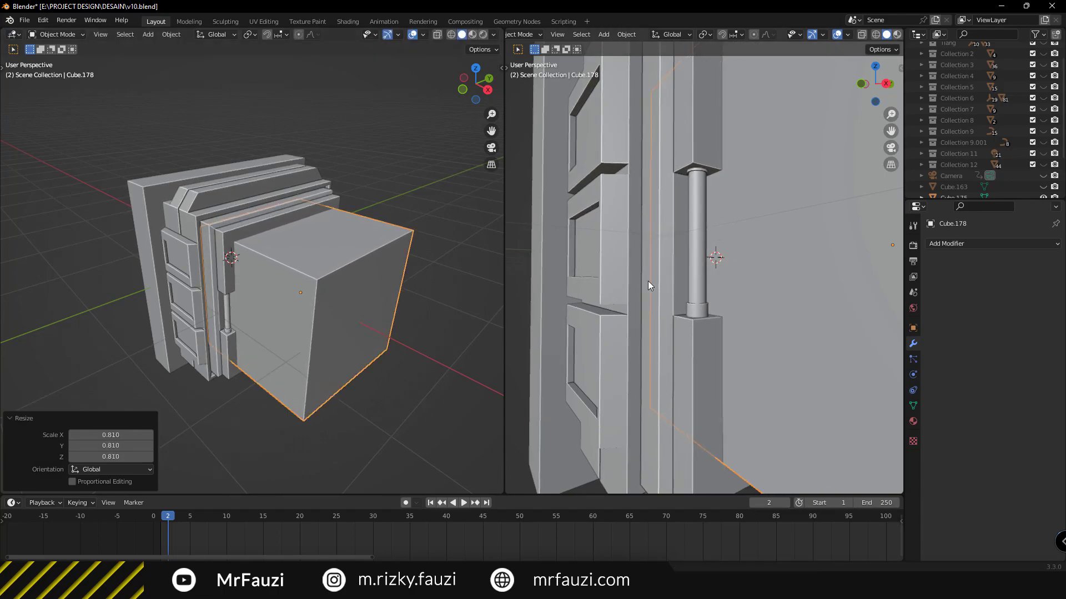
Show the right view from the side in wireframe and enlarge the cube to 1.084
{"action": "key", "text": "KP_3"}
{"action": "key", "text": "z"}
{"action": "left_click", "coordinate": [680, 264]}
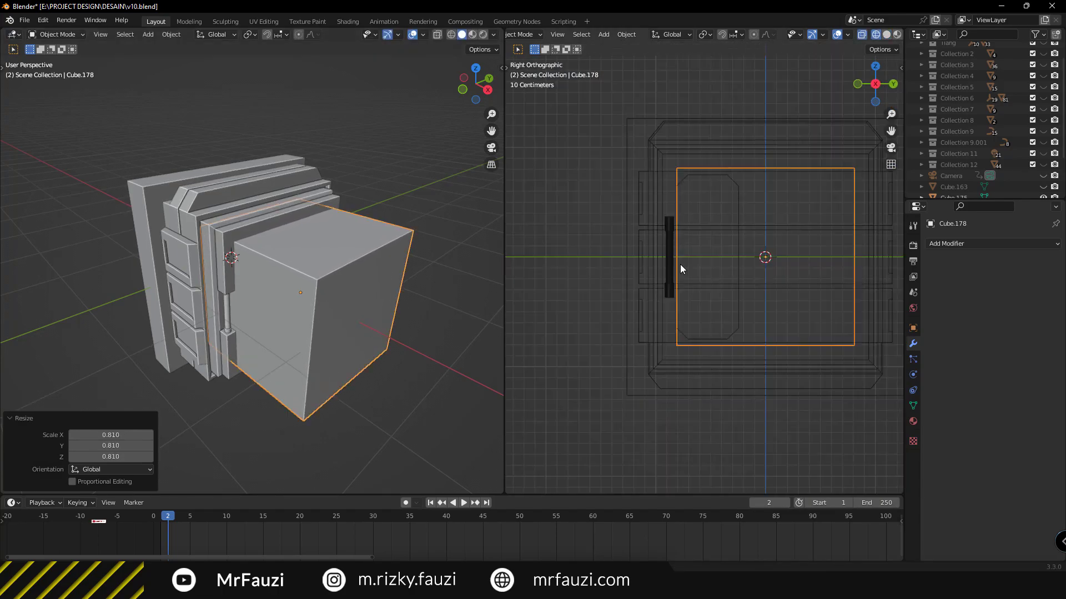
{"action": "scroll", "coordinate": [689, 294], "scroll_direction": "up", "scroll_amount": 1}
{"action": "scroll", "coordinate": [763, 277], "scroll_direction": "up", "scroll_amount": 1}
{"action": "scroll", "coordinate": [772, 275], "scroll_direction": "up", "scroll_amount": 1}
{"action": "key", "text": "s"}
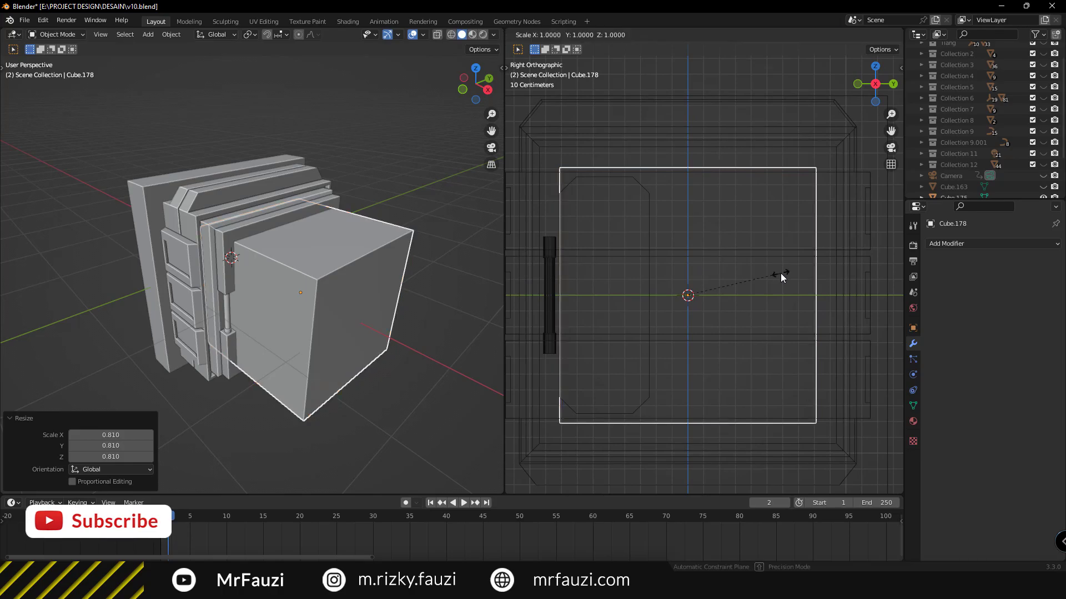
{"action": "left_click", "coordinate": [874, 335]}
{"action": "scroll", "coordinate": [778, 246], "scroll_direction": "left", "scroll_amount": 2}
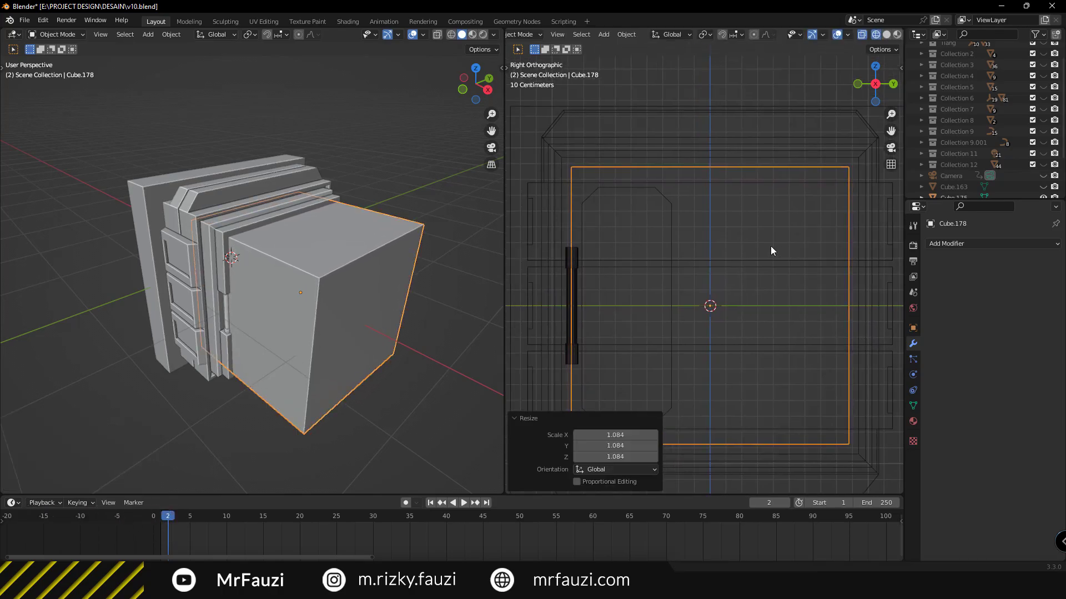
{"action": "middle_click_drag", "start_coordinate": [330, 279], "coordinate": [424, 359]}
Thin the cube along X into a slab and slide it toward the panel
{"action": "key", "text": "s"}
{"action": "key", "text": "x"}
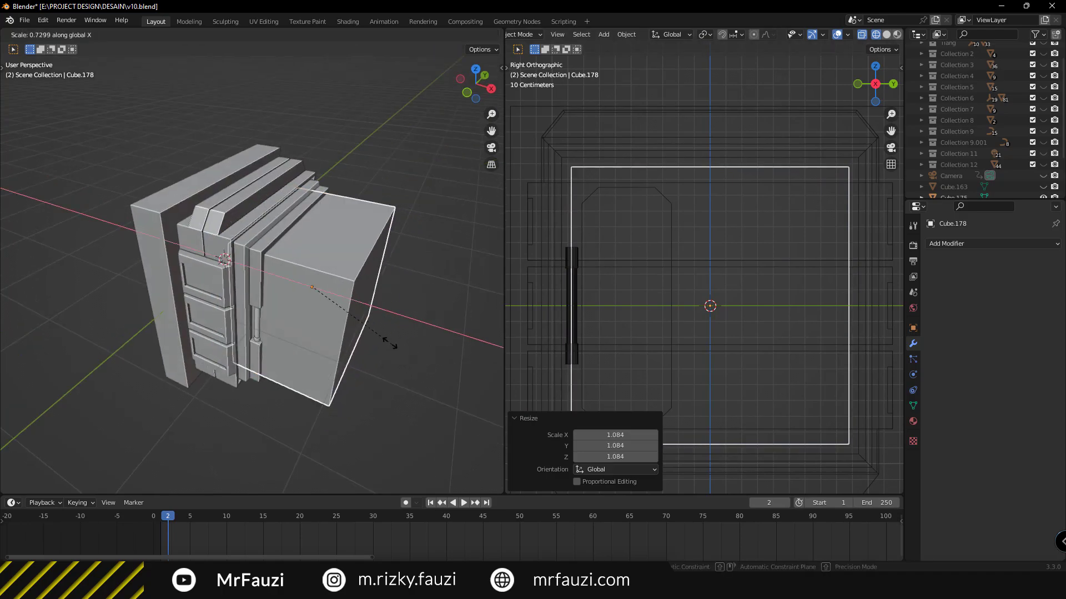
{"action": "left_click", "coordinate": [337, 314]}
{"action": "key", "text": "g"}
{"action": "key", "text": "x"}
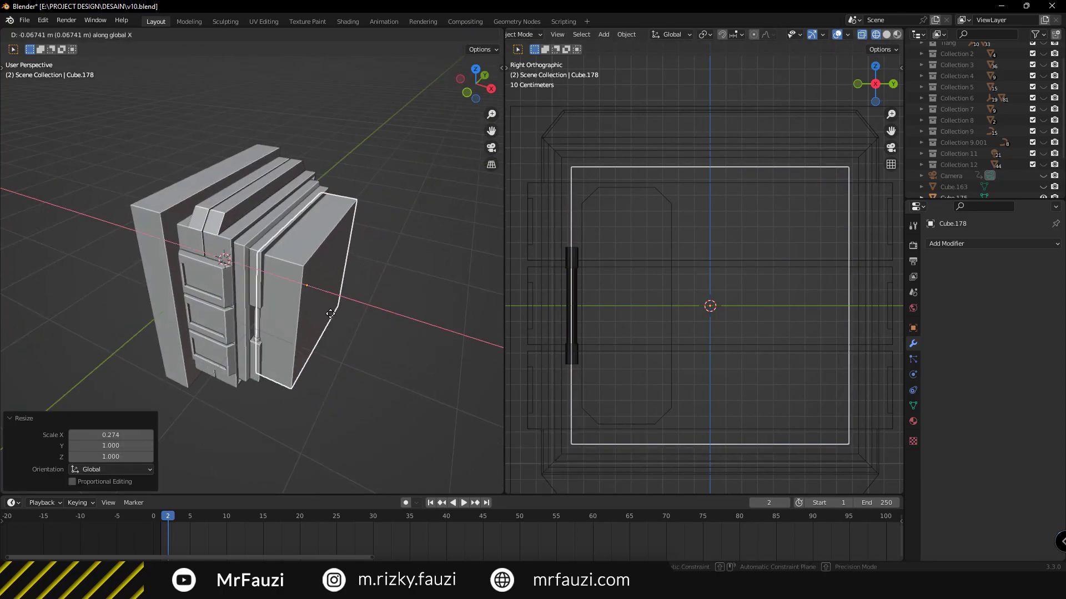
{"action": "left_click", "coordinate": [688, 215]}
Bevel the slab's four edges with a 0.0959 m chamfer
{"action": "key", "text": "Tab"}
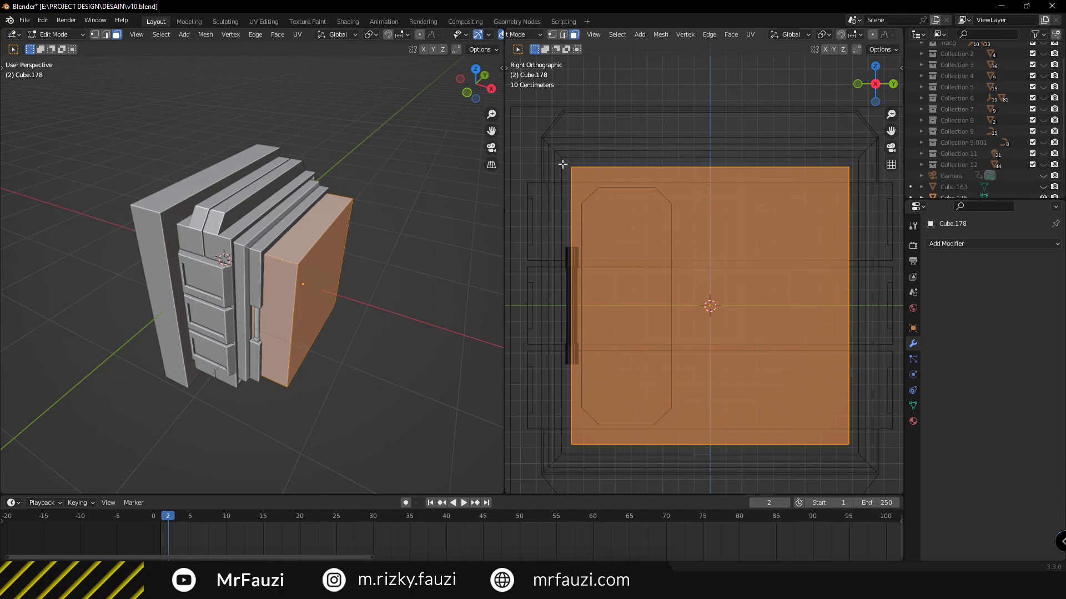
{"action": "key", "text": "2"}
{"action": "key", "text": "alt+a"}
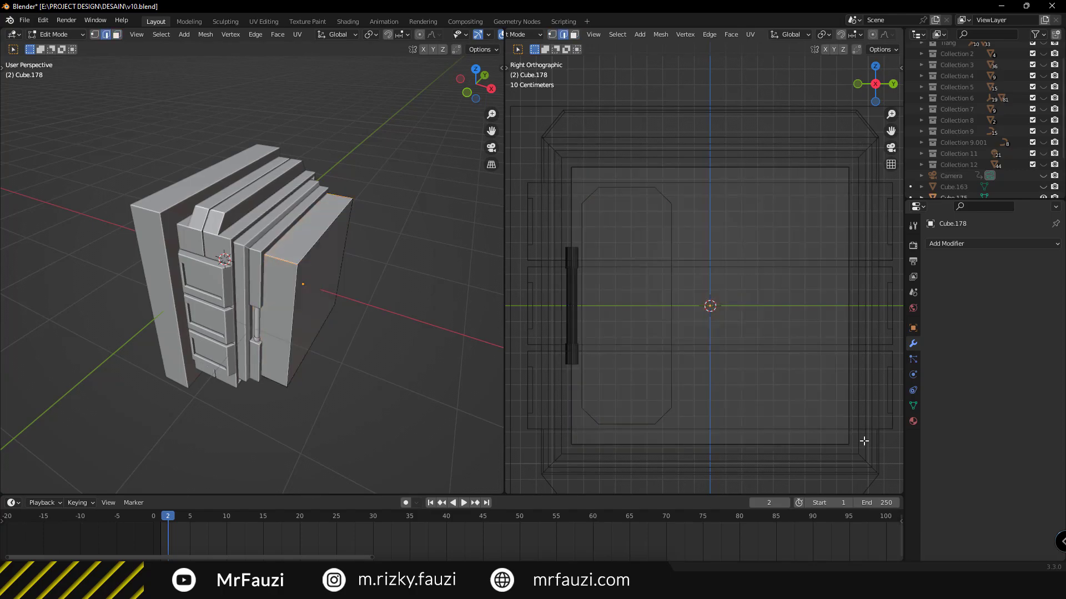
{"action": "left_click", "coordinate": [829, 395]}
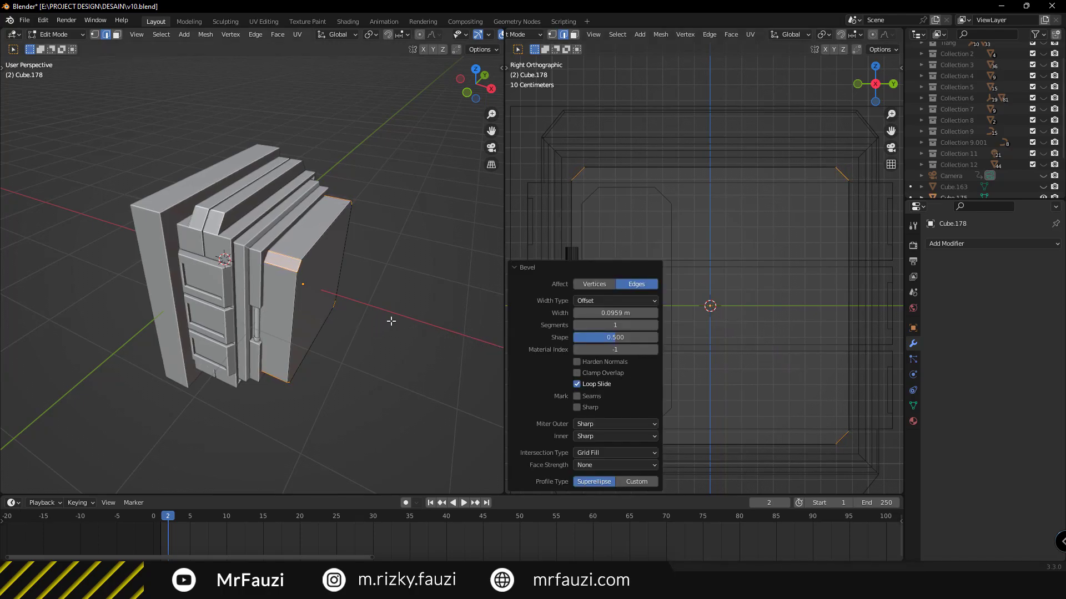
Select the slab's front face with the right view made see-through
{"action": "key", "text": "3"}
{"action": "middle_click_drag", "start_coordinate": [347, 306], "coordinate": [309, 285]}
{"action": "left_click", "coordinate": [310, 285]}
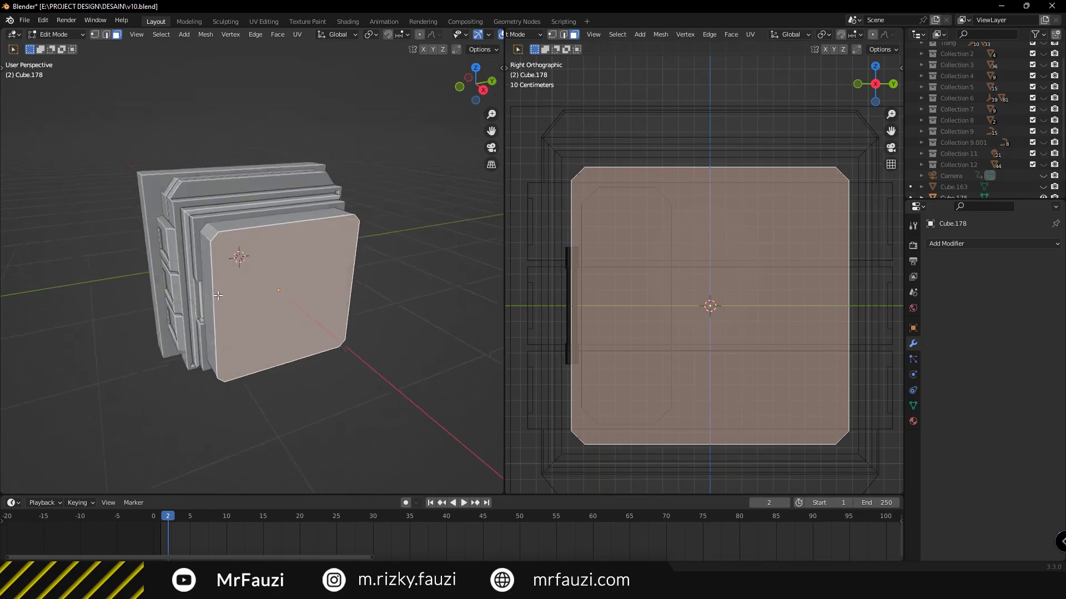
{"action": "scroll", "coordinate": [222, 293], "scroll_direction": "up", "scroll_amount": 3}
{"action": "middle_click_drag", "start_coordinate": [222, 292], "coordinate": [245, 300]}
{"action": "mouse_move", "coordinate": [670, 278]}
{"action": "middle_mouse_down"}
{"action": "mouse_move", "coordinate": [716, 289]}
{"action": "mouse_move", "coordinate": [717, 366]}
{"action": "middle_mouse_up"}
{"action": "scroll", "coordinate": [709, 307], "scroll_direction": "down", "scroll_amount": 5}
{"action": "key", "text": "alt+z"}
Delete the selected front faces and return to Object Mode
{"action": "key", "text": "x"}
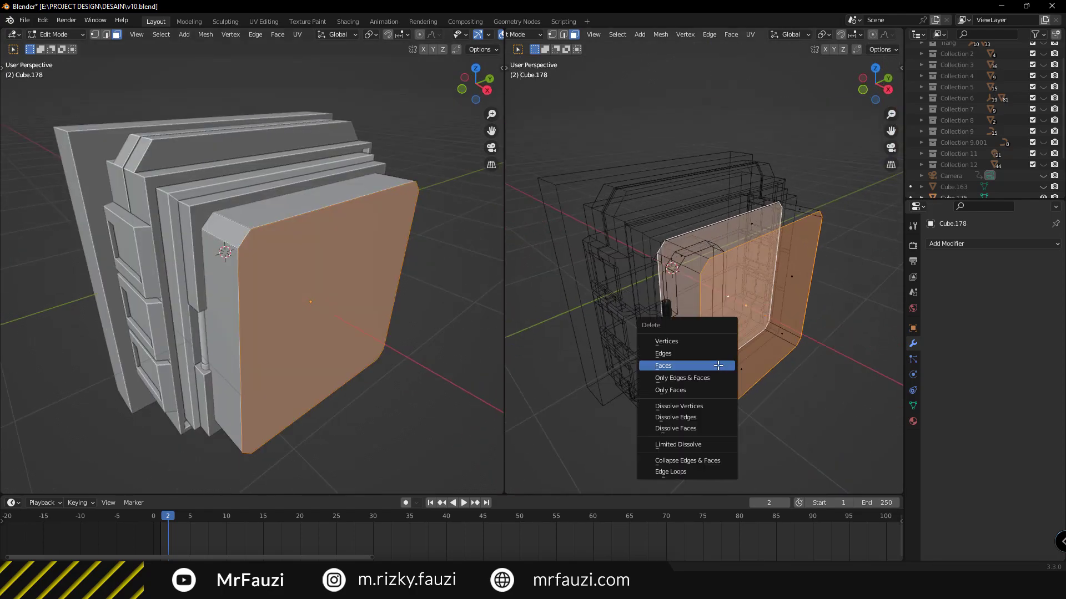
{"action": "left_click", "coordinate": [717, 366]}
{"action": "mouse_move", "coordinate": [385, 356]}
{"action": "middle_mouse_down"}
{"action": "mouse_move", "coordinate": [322, 238]}
{"action": "mouse_move", "coordinate": [344, 225]}
{"action": "mouse_move", "coordinate": [297, 285]}
{"action": "middle_mouse_up"}
{"action": "key", "text": "Tab"}
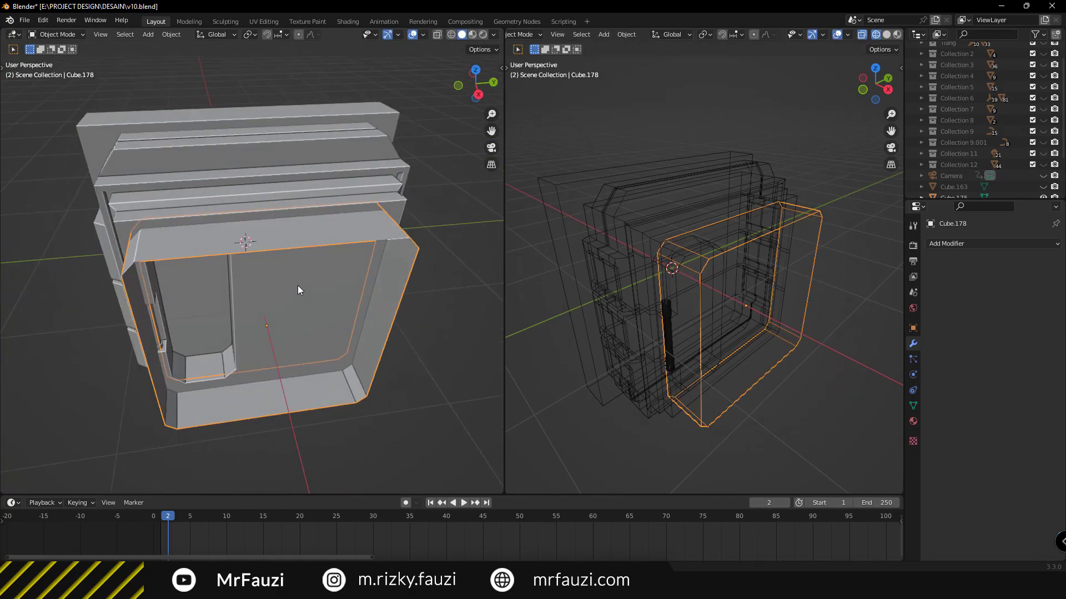
{"action": "left_click", "coordinate": [994, 239]}
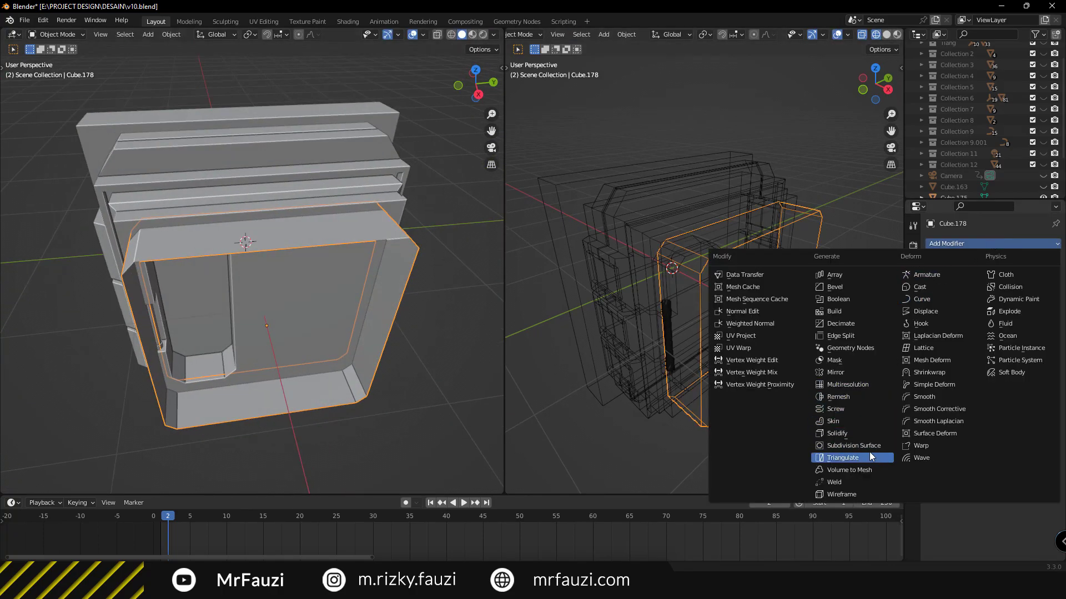
Add a Solidify modifier to Cube.178 with Offset 0 and Thickness 0.02 m
{"action": "left_click", "coordinate": [864, 435]}
{"action": "scroll", "coordinate": [333, 240], "scroll_direction": "up", "scroll_amount": 4}
{"action": "mouse_move", "coordinate": [333, 240]}
{"action": "middle_mouse_down"}
{"action": "mouse_move", "coordinate": [339, 281]}
{"action": "mouse_move", "coordinate": [360, 281]}
{"action": "middle_mouse_up"}
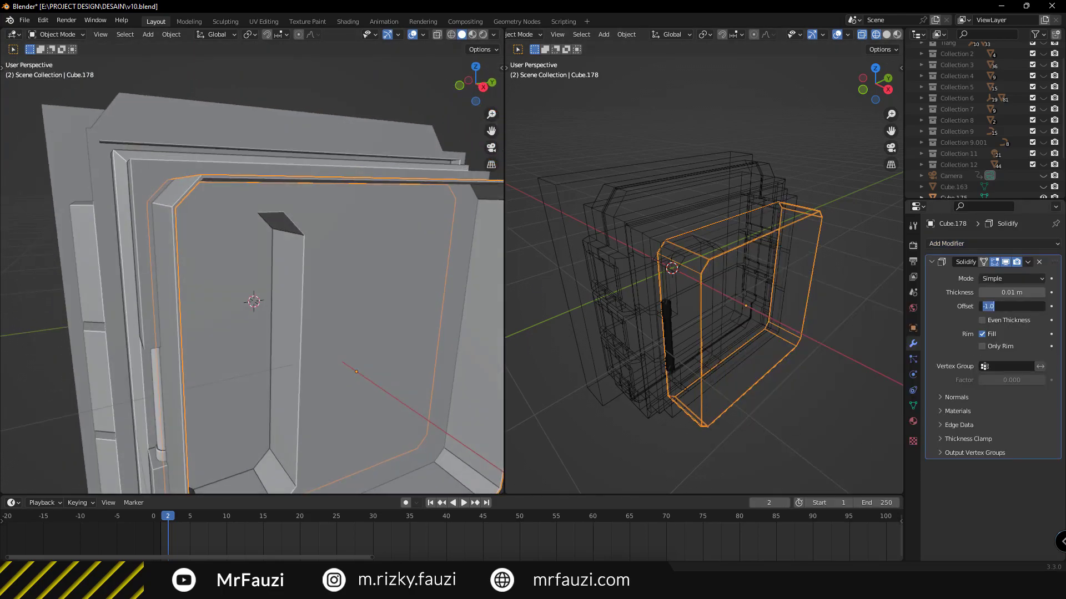
{"action": "left_click_drag", "start_coordinate": [1010, 306], "coordinate": [1033, 306]}
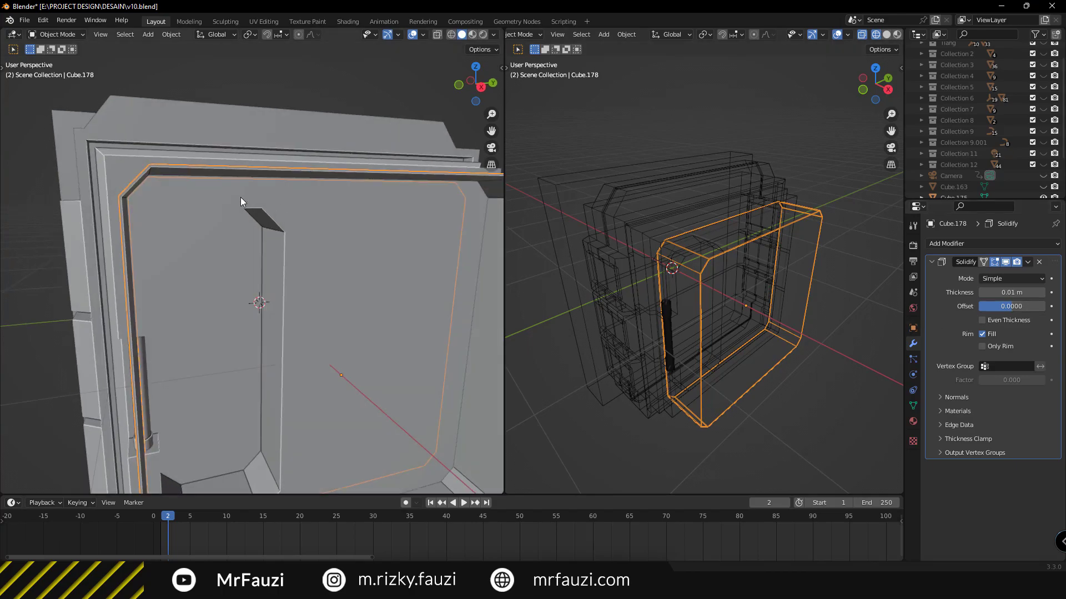
{"action": "scroll", "coordinate": [240, 198], "scroll_direction": "up", "scroll_amount": 2}
{"action": "middle_click_drag", "start_coordinate": [251, 208], "coordinate": [288, 241], "text": "shift"}
{"action": "type", "text": "2"}
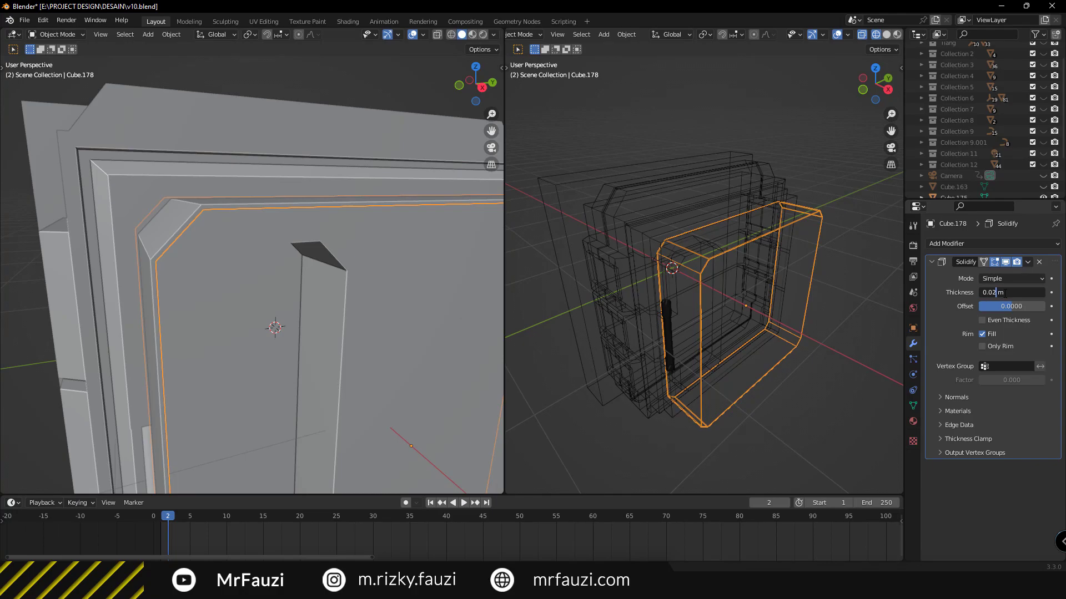
{"action": "key", "text": "Return"}
{"action": "key", "text": "a"}
{"action": "mouse_move", "coordinate": [296, 238]}
{"action": "middle_mouse_down"}
{"action": "mouse_move", "coordinate": [251, 241]}
{"action": "mouse_move", "coordinate": [278, 219]}
{"action": "mouse_move", "coordinate": [350, 273]}
{"action": "mouse_move", "coordinate": [288, 271]}
{"action": "mouse_move", "coordinate": [186, 192]}
{"action": "middle_mouse_up"}
{"action": "key", "text": "alt+a"}
Add a Difference Boolean modifier on Cube.176 using Cube.178 as the cutter
{"action": "left_click", "coordinate": [185, 192]}
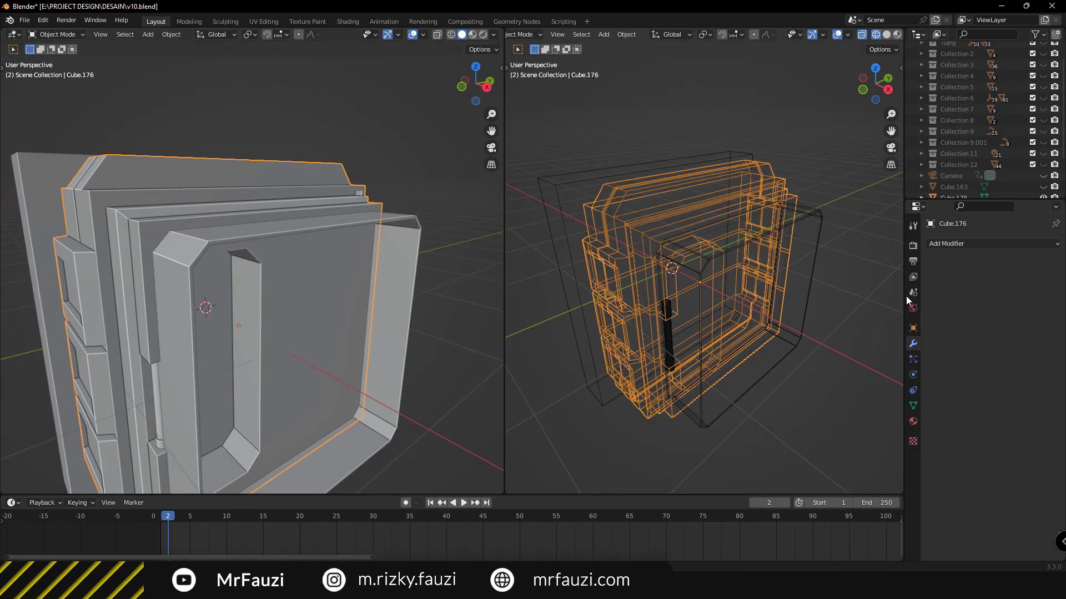
{"action": "left_click", "coordinate": [1000, 243]}
{"action": "left_click", "coordinate": [865, 299]}
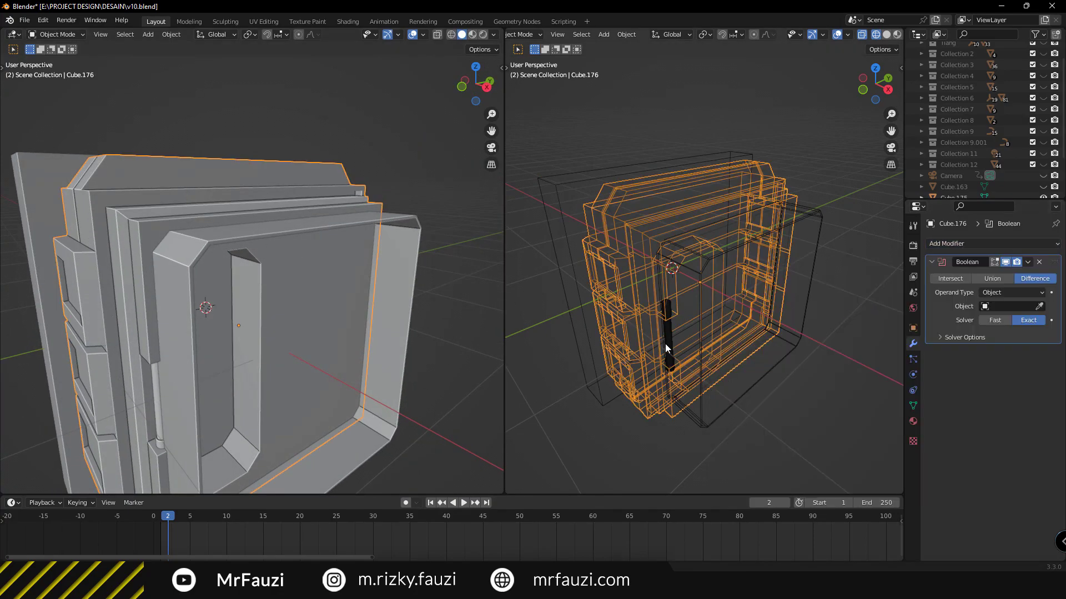
{"action": "middle_click_drag", "start_coordinate": [665, 344], "coordinate": [744, 366]}
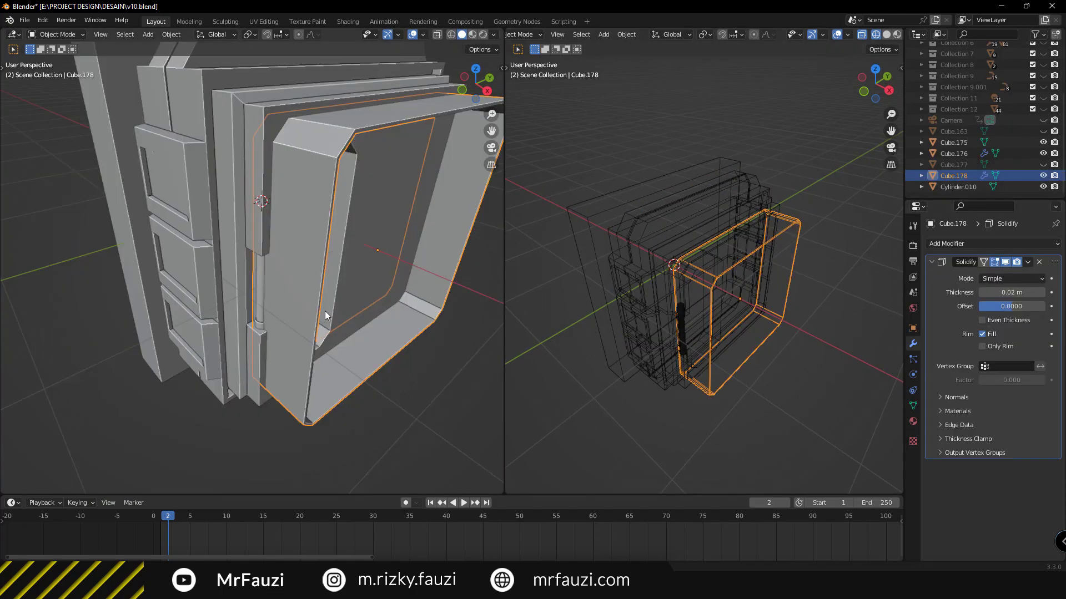
{"action": "mouse_move", "coordinate": [325, 311]}
{"action": "middle_mouse_down"}
{"action": "mouse_move", "coordinate": [293, 291]}
{"action": "mouse_move", "coordinate": [272, 219]}
{"action": "middle_mouse_up"}
Reposition the cutter shell Cube.178 along X to set the groove's position
{"action": "key", "text": "g"}
{"action": "key", "text": "x"}
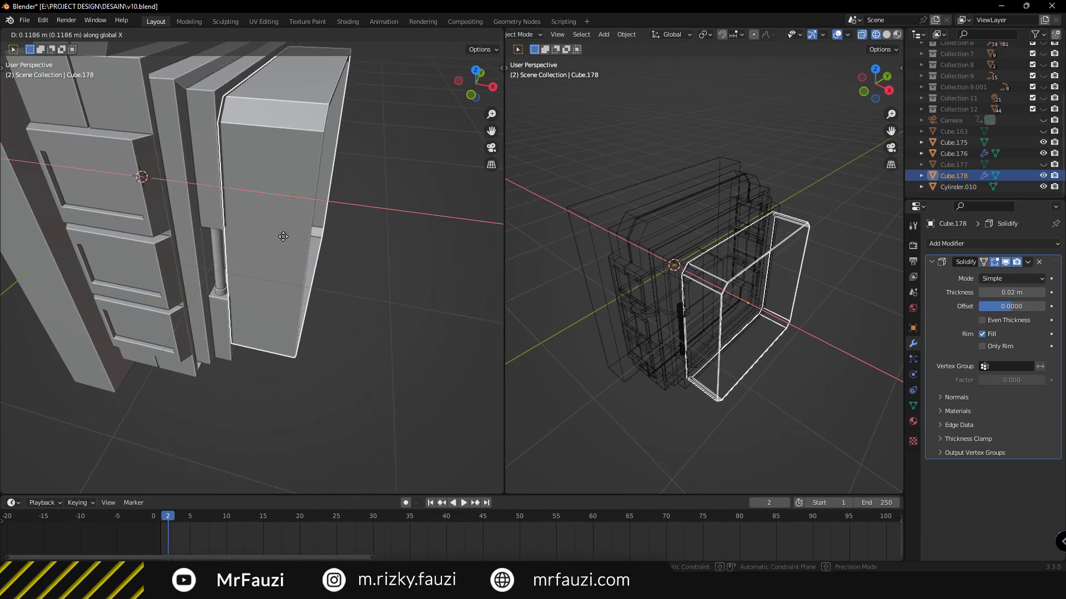
{"action": "left_click", "coordinate": [264, 233]}
{"action": "scroll", "coordinate": [264, 233], "scroll_direction": "up", "scroll_amount": 5}
{"action": "scroll", "coordinate": [264, 233], "scroll_direction": "up", "scroll_amount": 2}
{"action": "middle_click_drag", "start_coordinate": [272, 233], "coordinate": [318, 248]}
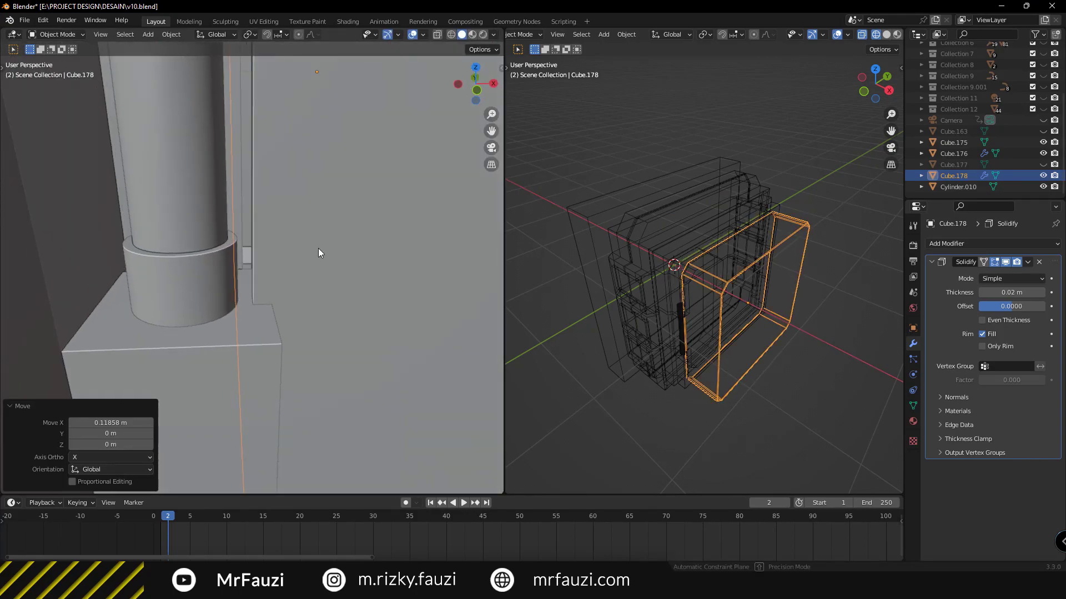
{"action": "key", "text": "g"}
{"action": "key", "text": "x"}
{"action": "left_click", "coordinate": [308, 255]}
{"action": "scroll", "coordinate": [308, 256], "scroll_direction": "down", "scroll_amount": 5}
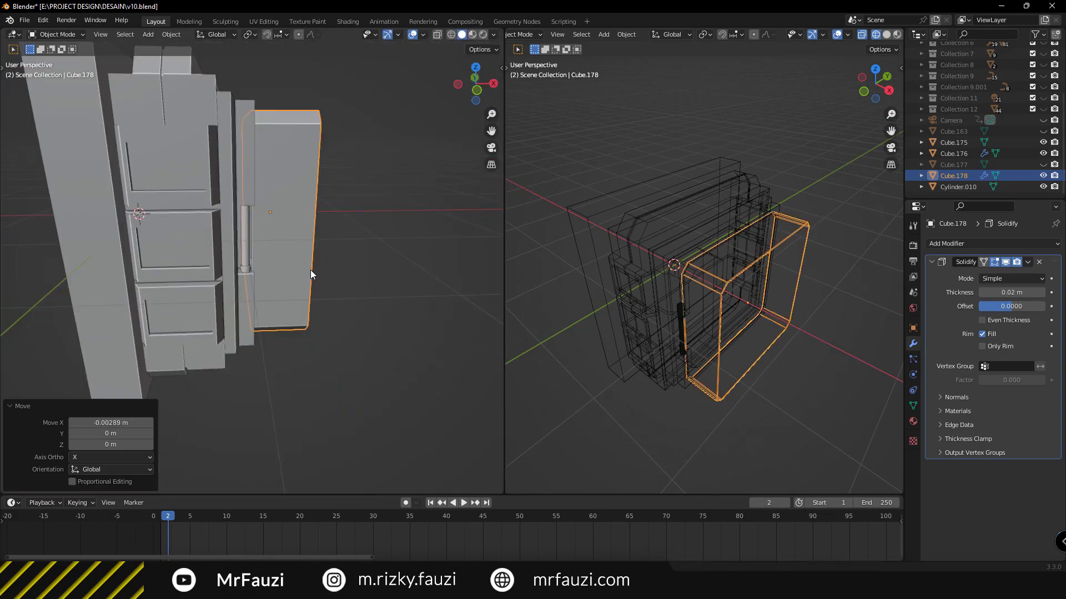
{"action": "scroll", "coordinate": [272, 263], "scroll_direction": "down", "scroll_amount": 2}
Hide the cutter shell and view the carved panel from the front
{"action": "key", "text": "h"}
{"action": "mouse_move", "coordinate": [317, 277]}
{"action": "middle_mouse_down"}
{"action": "mouse_move", "coordinate": [186, 294]}
{"action": "mouse_move", "coordinate": [217, 225]}
{"action": "mouse_move", "coordinate": [241, 228]}
{"action": "mouse_move", "coordinate": [384, 333]}
{"action": "mouse_move", "coordinate": [171, 295]}
{"action": "middle_mouse_up"}
{"action": "scroll", "coordinate": [241, 227], "scroll_direction": "up", "scroll_amount": 5}
{"action": "scroll", "coordinate": [218, 302], "scroll_direction": "up", "scroll_amount": 2}
{"action": "scroll", "coordinate": [218, 307], "scroll_direction": "down", "scroll_amount": 5}
{"action": "key", "text": "a"}
{"action": "key", "text": "shift+a"}
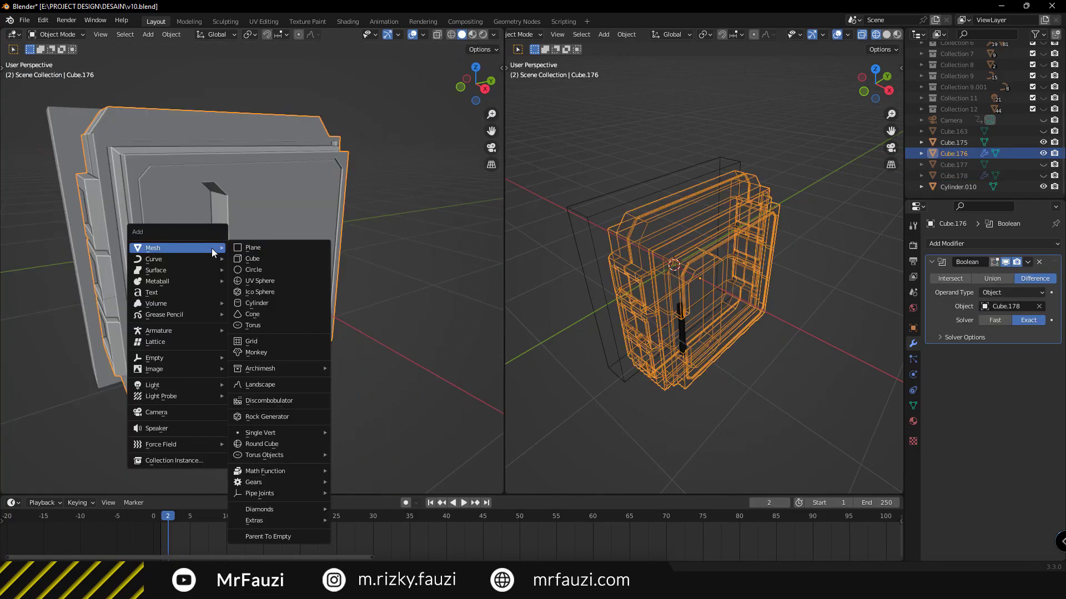
Add a new cube, shrink it, and move it along X in front of the panel
{"action": "left_click", "coordinate": [261, 259]}
{"action": "key", "text": "s"}
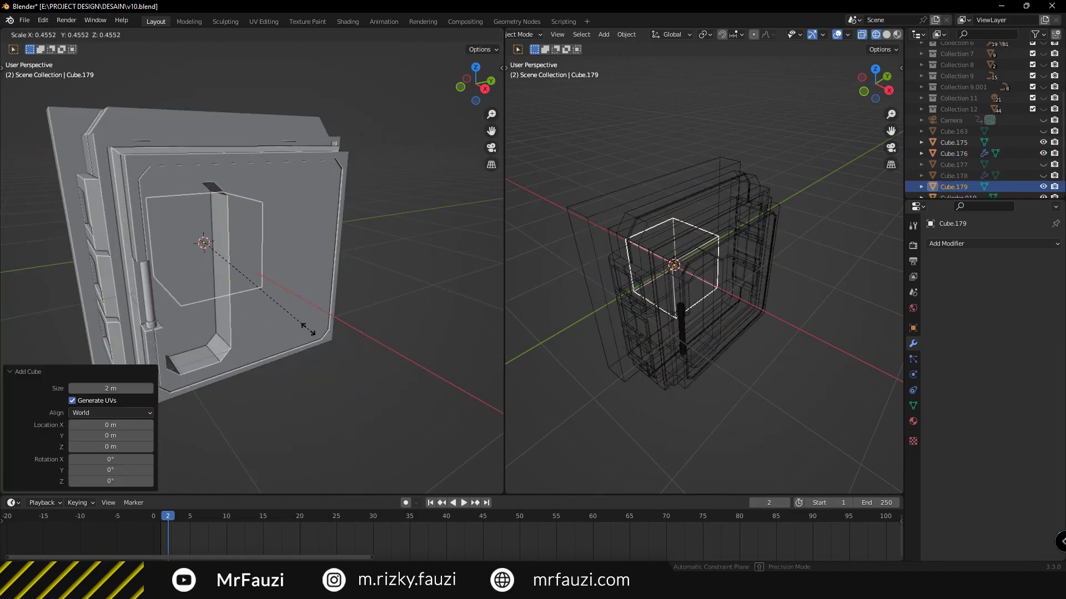
{"action": "left_click", "coordinate": [251, 288]}
{"action": "key", "text": "g"}
{"action": "key", "text": "x"}
{"action": "left_click", "coordinate": [311, 343]}
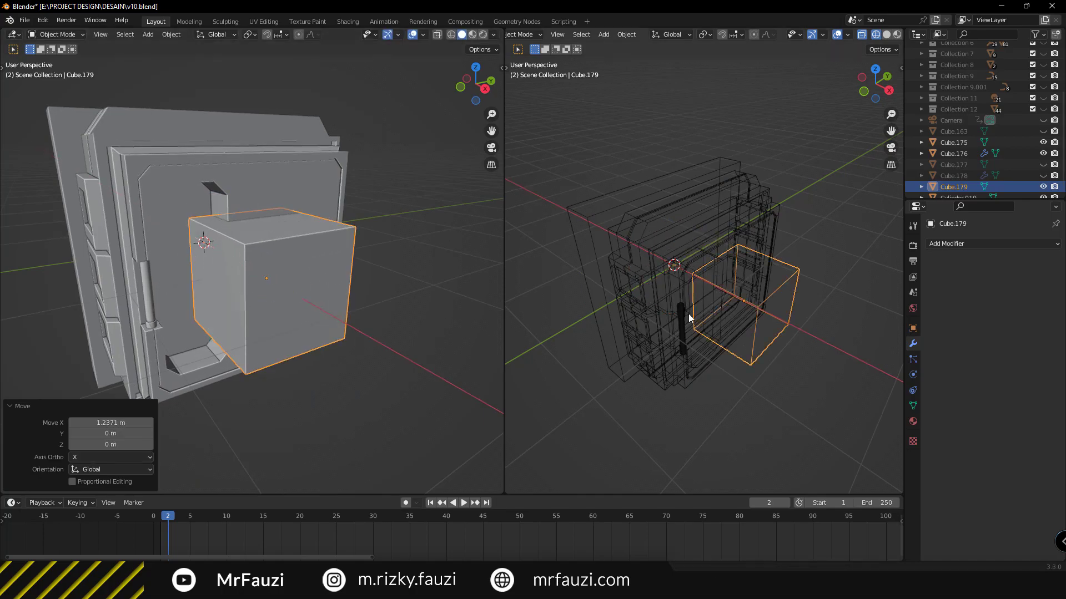
{"action": "key", "text": "KP_3"}
{"action": "scroll", "coordinate": [689, 314], "scroll_direction": "up", "scroll_amount": 2}
{"action": "scroll", "coordinate": [758, 306], "scroll_direction": "up", "scroll_amount": 3}
{"action": "scroll", "coordinate": [698, 211], "scroll_direction": "up", "scroll_amount": 3}
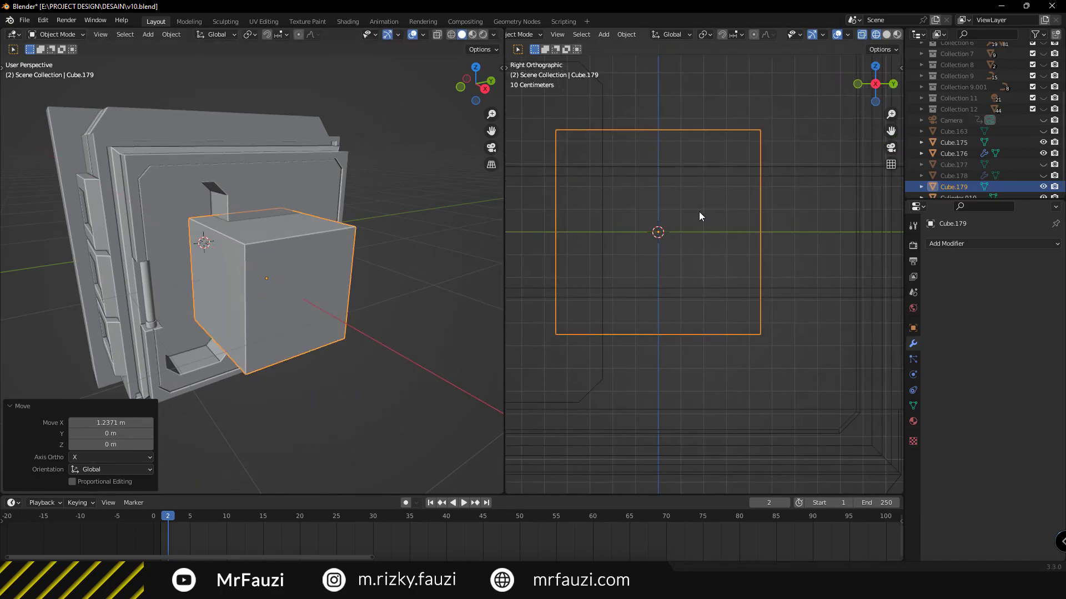
{"action": "scroll", "coordinate": [698, 212], "scroll_direction": "down", "scroll_amount": 3}
Narrow the new cube along Y and shift it along Y
{"action": "key", "text": "s"}
{"action": "key", "text": "y"}
{"action": "left_click", "coordinate": [739, 292]}
{"action": "key", "text": "g"}
{"action": "key", "text": "x"}
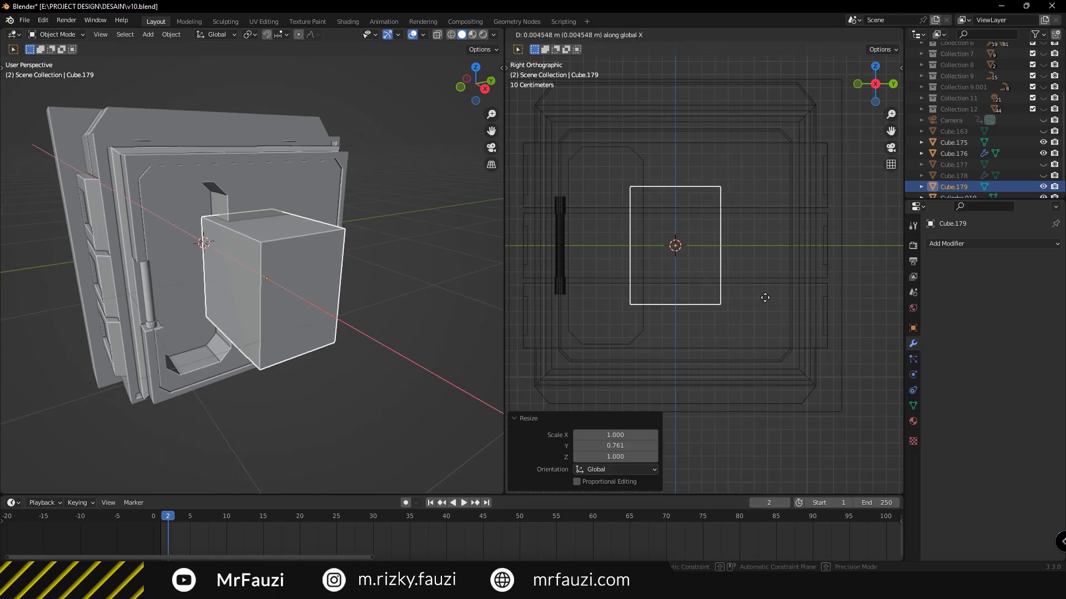
{"action": "key", "text": "y"}
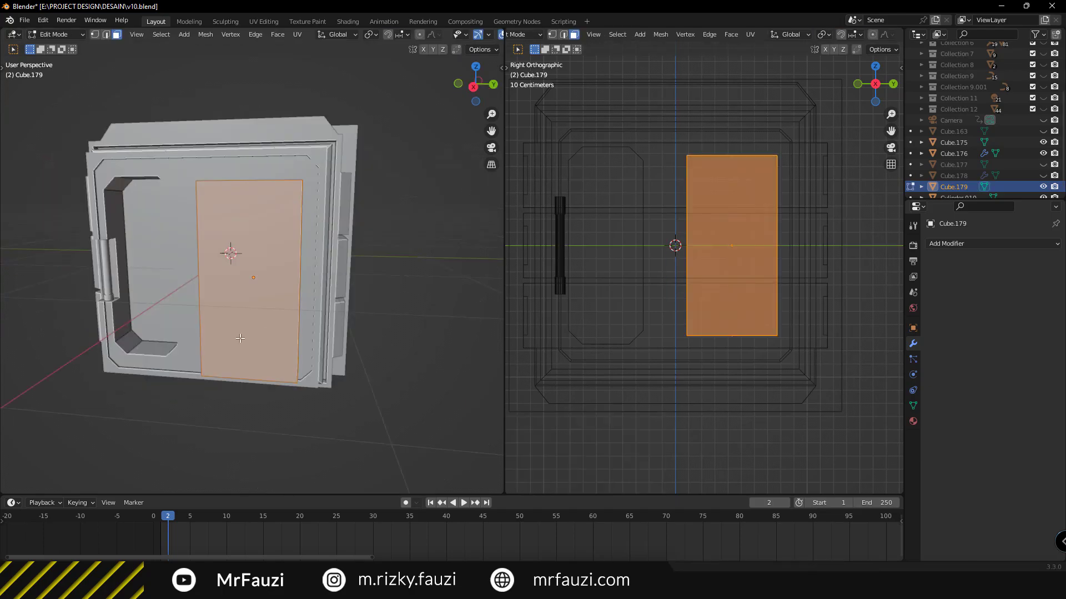
{"action": "mouse_move", "coordinate": [239, 338]}
{"action": "middle_mouse_down"}
{"action": "mouse_move", "coordinate": [333, 289]}
{"action": "mouse_move", "coordinate": [181, 266]}
{"action": "mouse_move", "coordinate": [290, 211]}
{"action": "mouse_move", "coordinate": [227, 285]}
{"action": "middle_mouse_up"}
{"action": "scroll", "coordinate": [336, 290], "scroll_direction": "up", "scroll_amount": 3}
In edge mode, add a centred pair of loop cuts and scale them apart along Y
{"action": "key", "text": "Tab"}
{"action": "key", "text": "Tab"}
{"action": "key", "text": "2"}
{"action": "key", "text": "alt+a"}
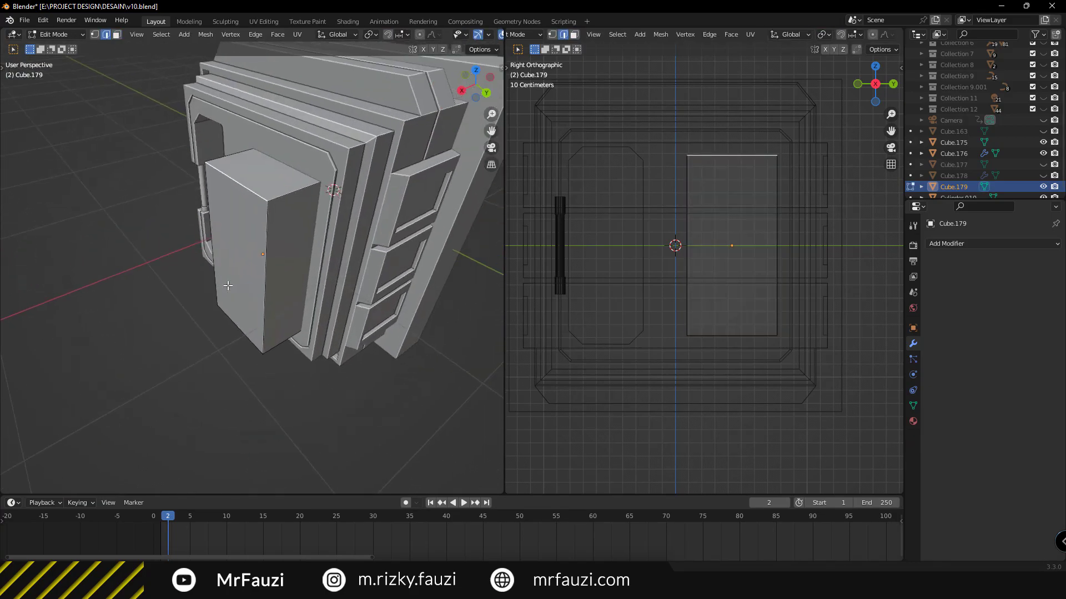
{"action": "scroll", "coordinate": [285, 207], "scroll_direction": "up", "scroll_amount": 1}
{"action": "left_click", "coordinate": [285, 207]}
{"action": "right_click", "coordinate": [284, 206]}
{"action": "key", "text": "s"}
{"action": "key", "text": "y"}
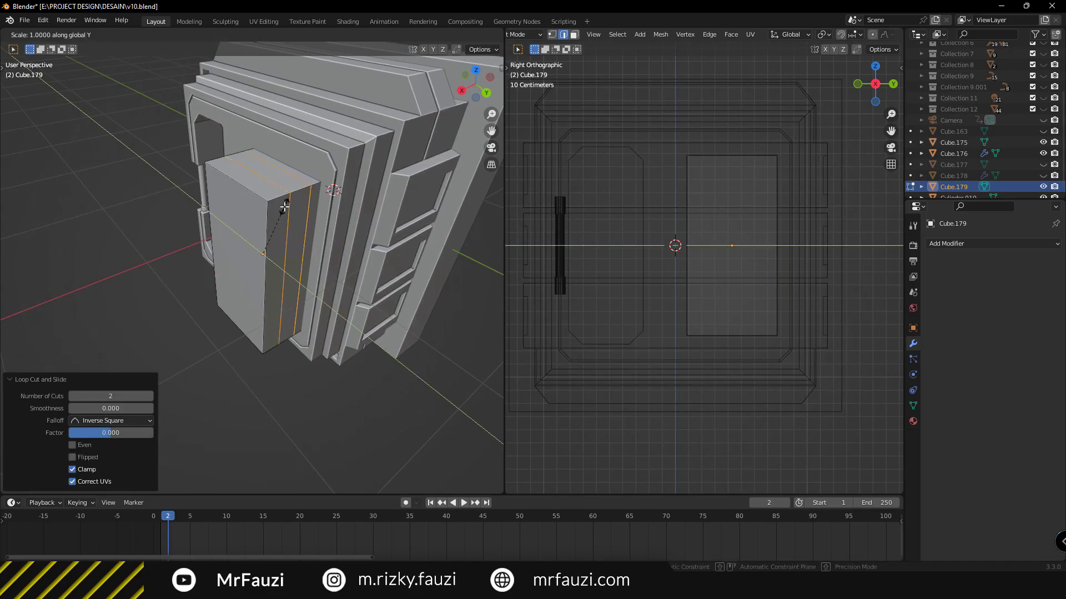
{"action": "type", "text": "2x"}
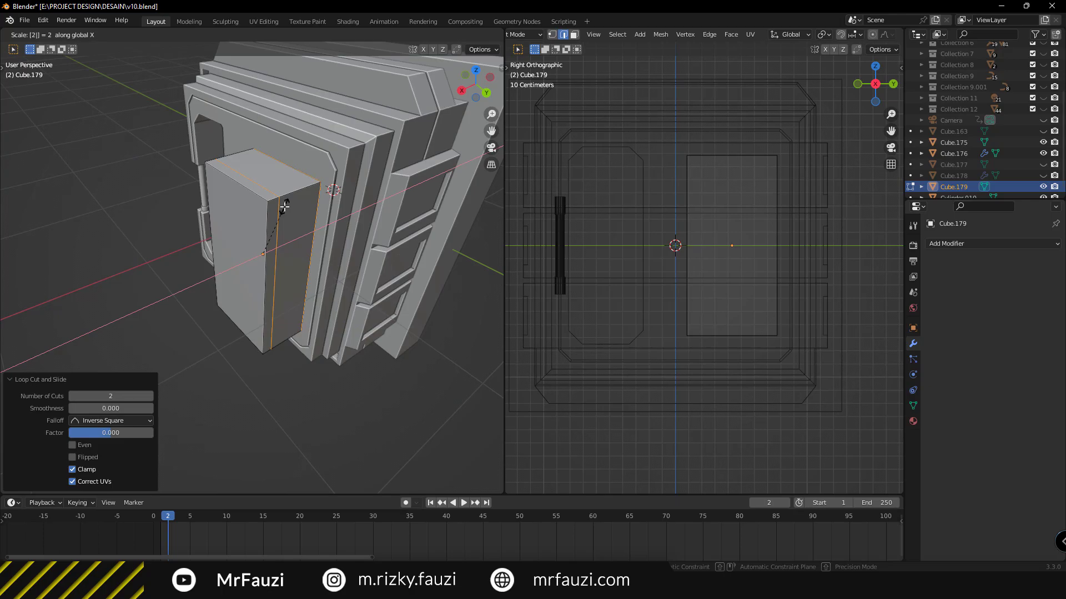
{"action": "key", "text": "Return"}
Add two more centred loop cuts and spread them along Y by 2.4
{"action": "middle_click_drag", "start_coordinate": [249, 206], "coordinate": [309, 220]}
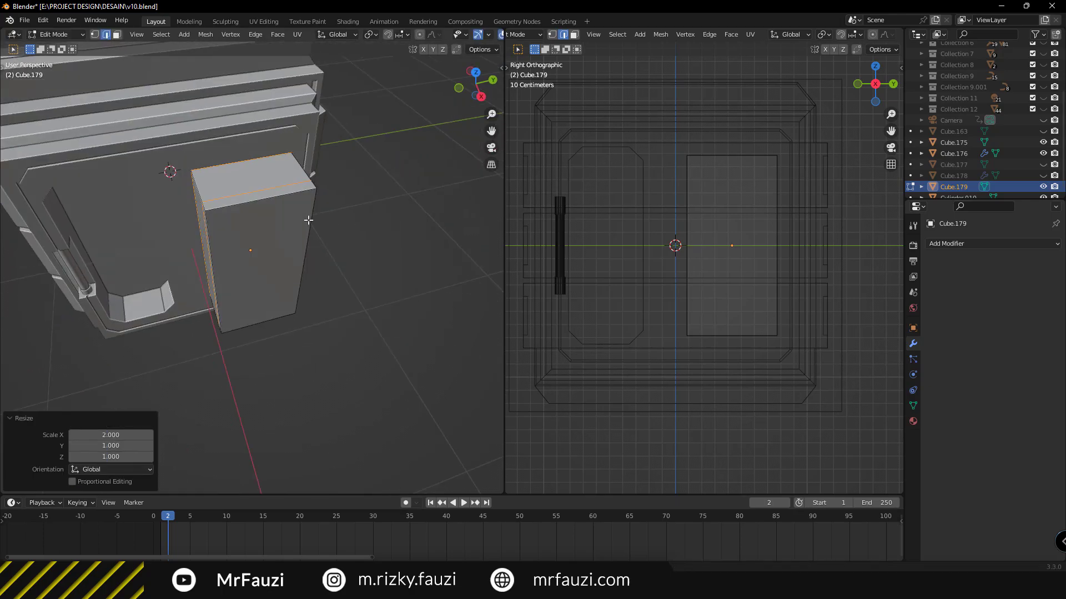
{"action": "scroll", "coordinate": [254, 184], "scroll_direction": "up", "scroll_amount": 1}
{"action": "left_click", "coordinate": [255, 184]}
{"action": "right_click", "coordinate": [255, 184]}
{"action": "type", "text": "sx"}
{"action": "type", "text": "y2"}
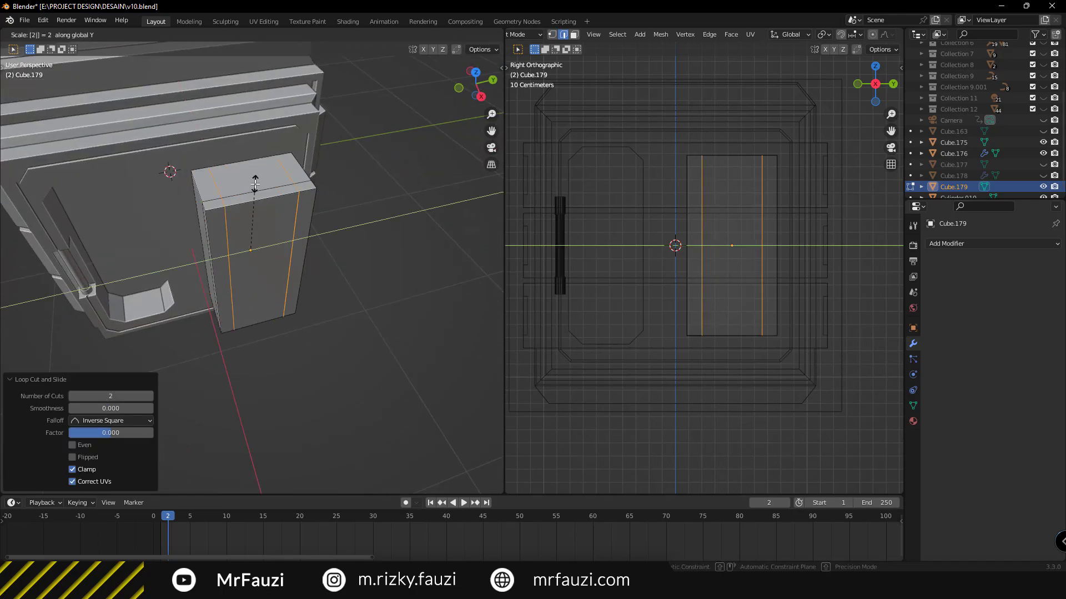
{"action": "type", "text": ".5"}
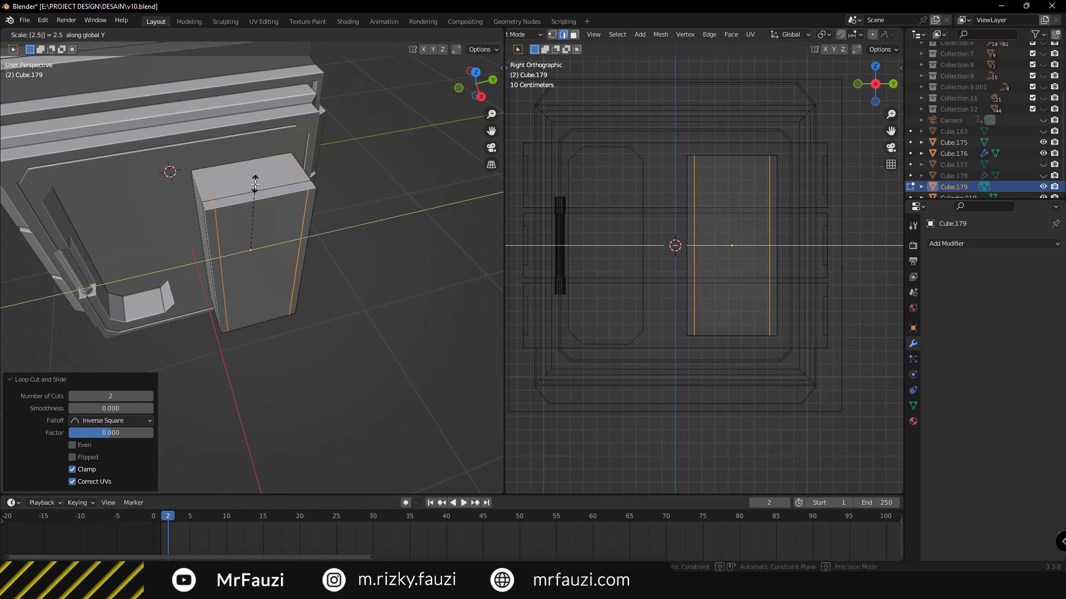
{"action": "key", "text": "BackSpace"}
{"action": "type", "text": "4"}
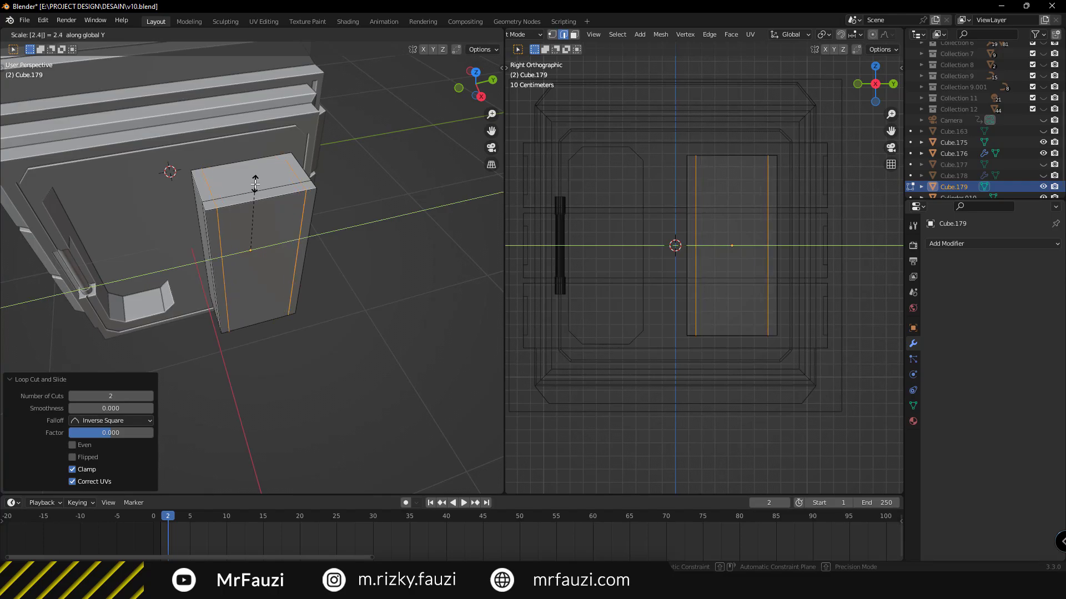
{"action": "key", "text": "Return"}
Add a two-cut loop and scale those loops apart along Z by 2.7
{"action": "middle_click_drag", "start_coordinate": [254, 183], "coordinate": [213, 254]}
{"action": "scroll", "coordinate": [212, 253], "scroll_direction": "up", "scroll_amount": 5}
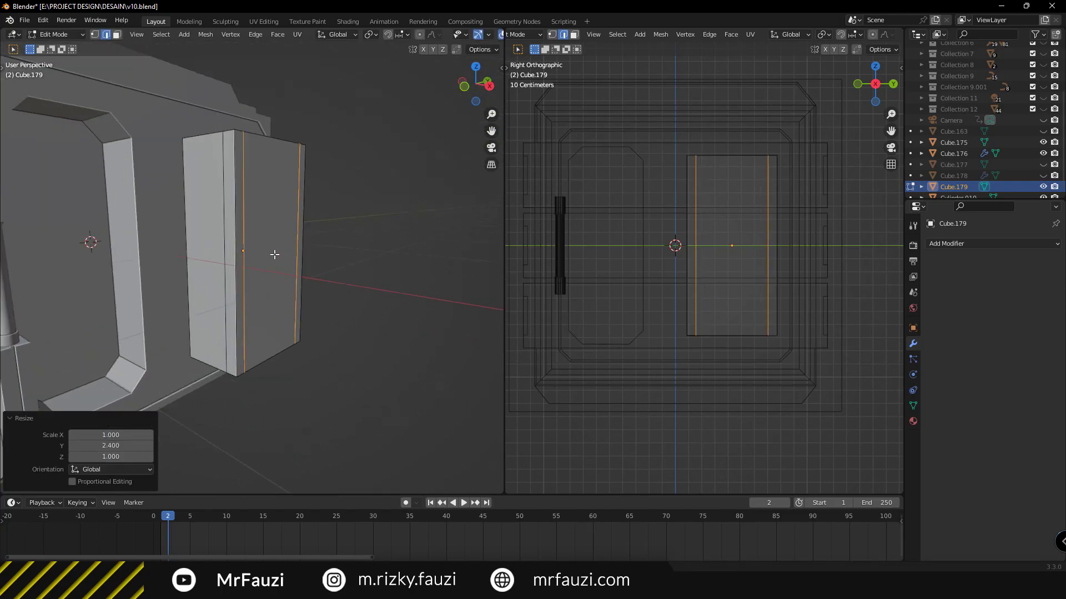
{"action": "left_click", "coordinate": [212, 254]}
{"action": "key", "text": "s"}
{"action": "key", "text": "z"}
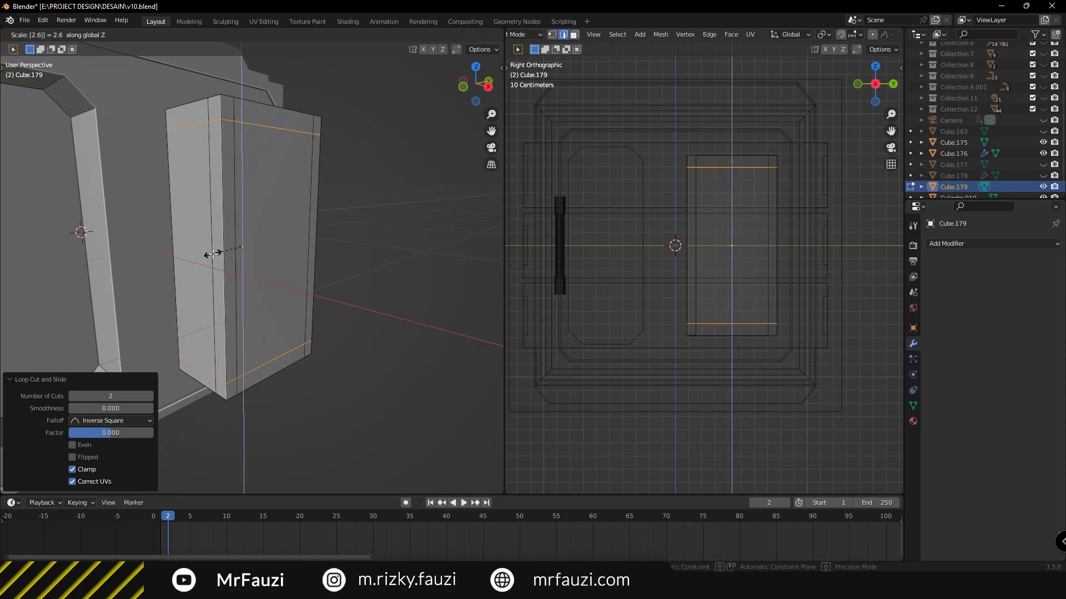
{"action": "key", "text": "Return"}
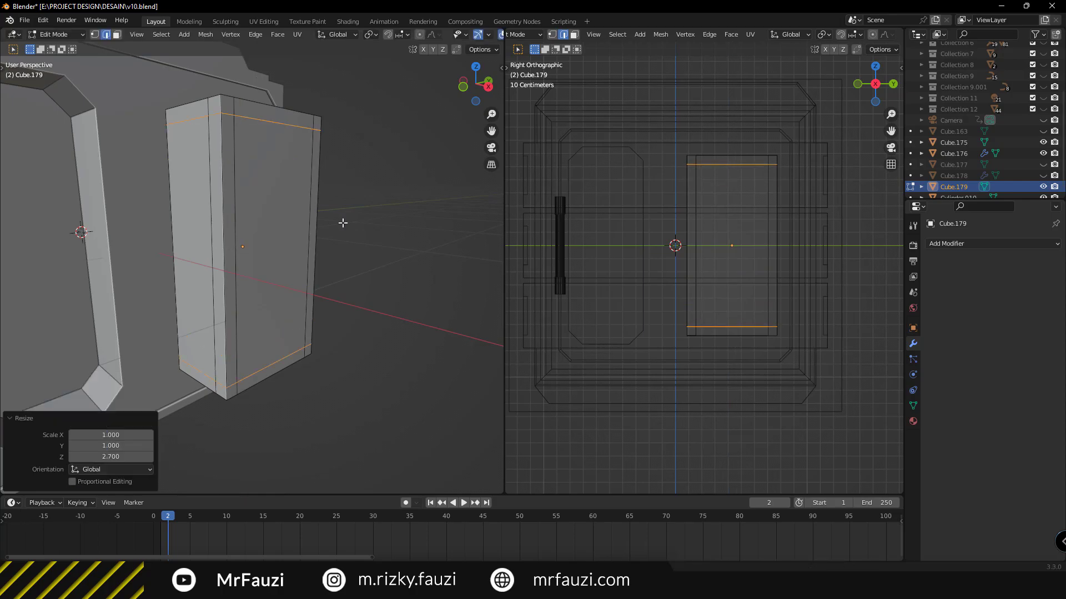
{"action": "mouse_move", "coordinate": [342, 223]}
{"action": "middle_mouse_down"}
{"action": "mouse_move", "coordinate": [351, 255]}
{"action": "mouse_move", "coordinate": [287, 245]}
{"action": "mouse_move", "coordinate": [281, 218]}
{"action": "mouse_move", "coordinate": [345, 247]}
{"action": "mouse_move", "coordinate": [316, 313]}
{"action": "middle_mouse_up"}
Select the block's front face and extrude it inward to recess a frame
{"action": "key", "text": "3"}
{"action": "left_click", "coordinate": [280, 219]}
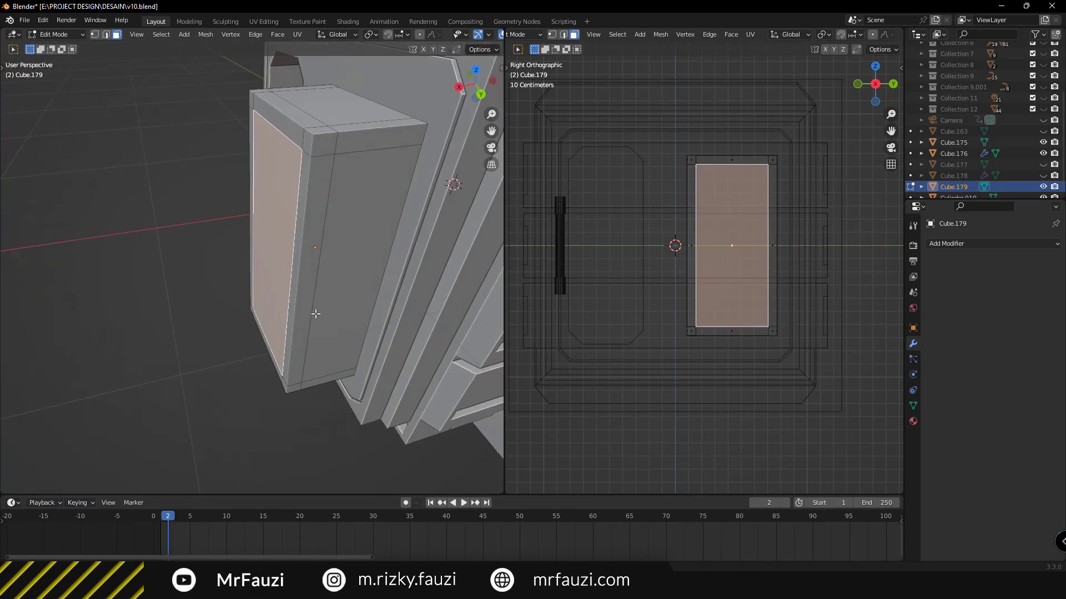
{"action": "mouse_move", "coordinate": [276, 345]}
{"action": "middle_mouse_down"}
{"action": "mouse_move", "coordinate": [332, 331]}
{"action": "mouse_move", "coordinate": [267, 311]}
{"action": "middle_mouse_up"}
{"action": "key", "text": "e"}
{"action": "left_click", "coordinate": [337, 328]}
In front view, nudge the selected edge slightly along X
{"action": "key", "text": "KP_1"}
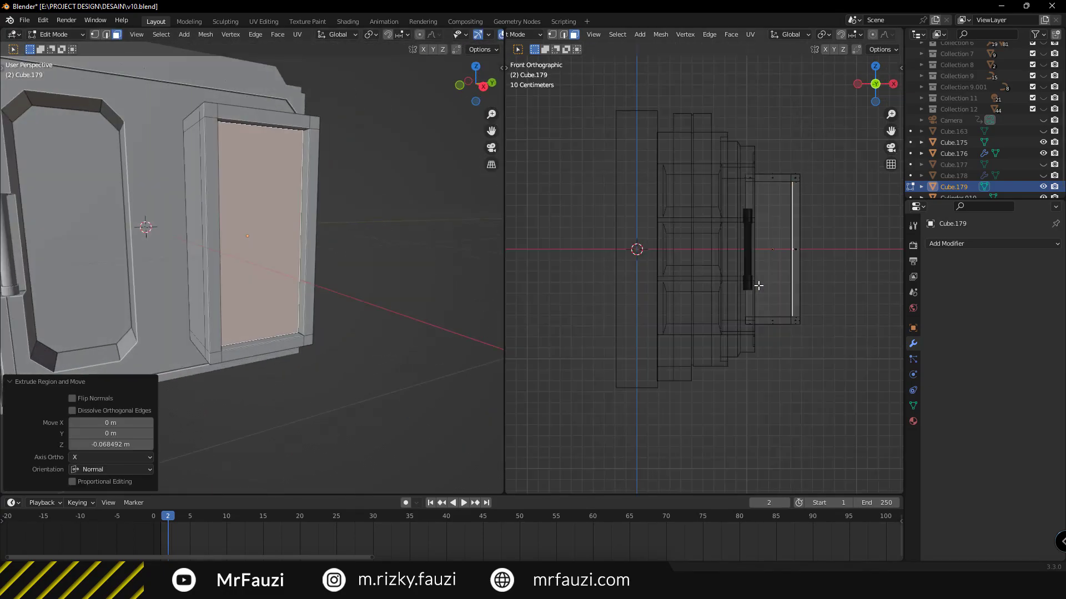
{"action": "scroll", "coordinate": [758, 286], "scroll_direction": "up", "scroll_amount": 3}
{"action": "scroll", "coordinate": [666, 267], "scroll_direction": "up", "scroll_amount": 5}
{"action": "middle_click_drag", "start_coordinate": [626, 278], "coordinate": [771, 258], "text": "shift"}
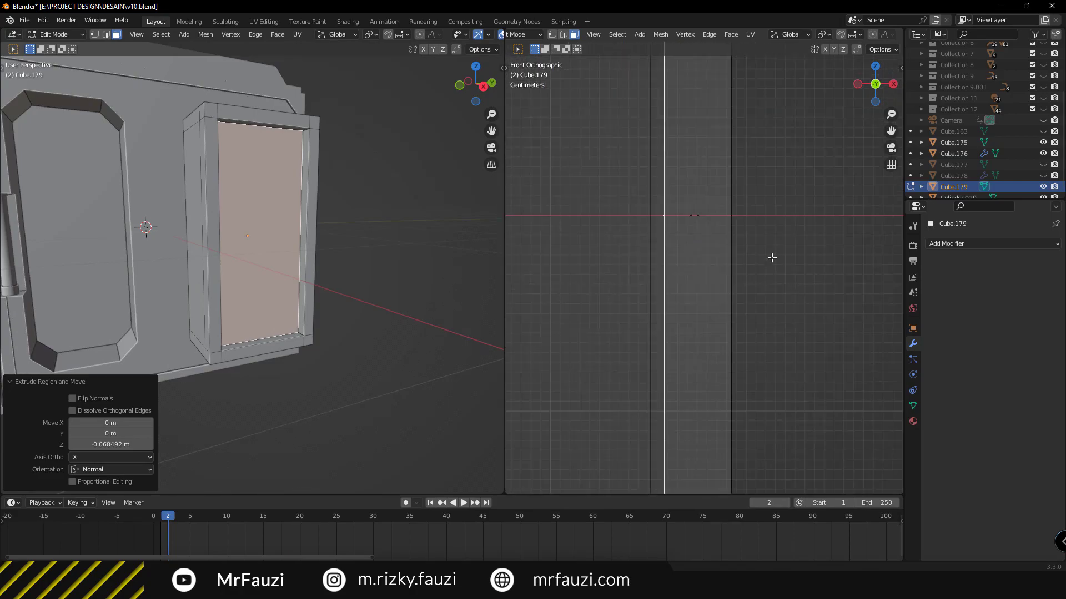
{"action": "key", "text": "g"}
{"action": "key", "text": "x"}
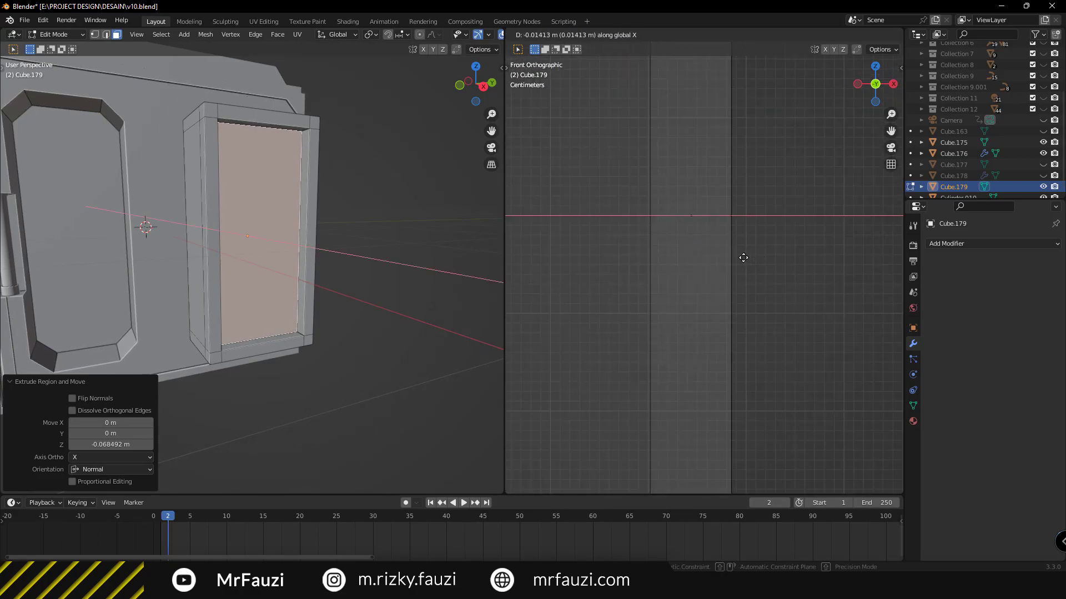
{"action": "left_click", "coordinate": [743, 258]}
{"action": "scroll", "coordinate": [278, 233], "scroll_direction": "down", "scroll_amount": 3}
{"action": "mouse_move", "coordinate": [277, 233]}
{"action": "middle_mouse_down"}
{"action": "mouse_move", "coordinate": [288, 245]}
{"action": "mouse_move", "coordinate": [282, 282]}
{"action": "mouse_move", "coordinate": [327, 288]}
{"action": "middle_mouse_up"}
{"action": "scroll", "coordinate": [282, 247], "scroll_direction": "up", "scroll_amount": 4}
{"action": "scroll", "coordinate": [283, 266], "scroll_direction": "down", "scroll_amount": 3}
{"action": "key", "text": "Tab"}
{"action": "key", "text": "Tab"}
Move the block's top vertices -0.24 along X to taper it
{"action": "key", "text": "KP_Decimal"}
{"action": "scroll", "coordinate": [702, 378], "scroll_direction": "down", "scroll_amount": 3}
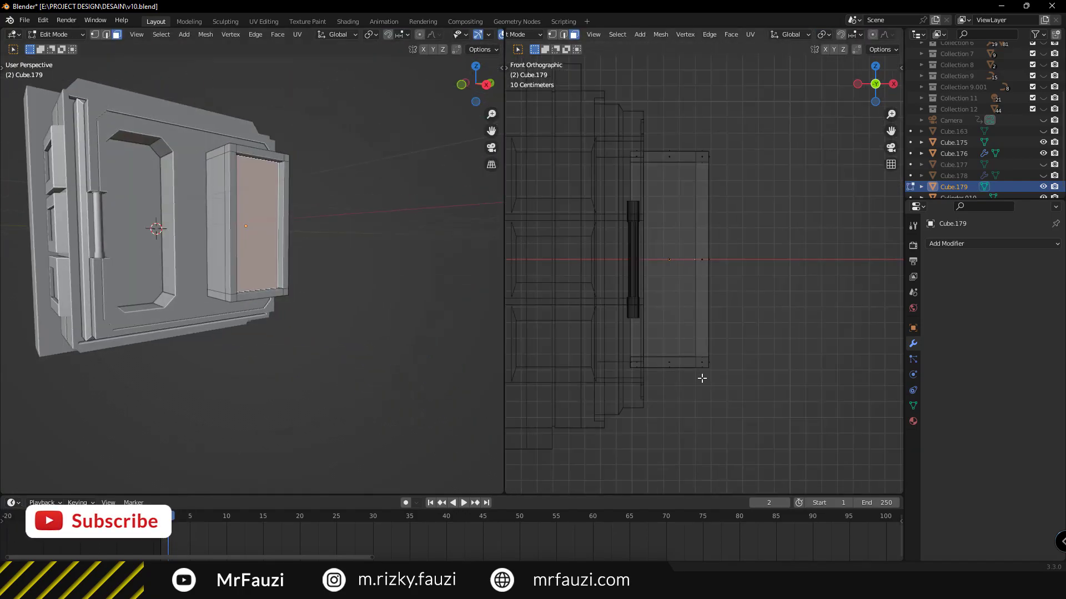
{"action": "scroll", "coordinate": [702, 379], "scroll_direction": "up", "scroll_amount": 3}
{"action": "scroll", "coordinate": [690, 388], "scroll_direction": "up", "scroll_amount": 1}
{"action": "key", "text": "1"}
{"action": "left_click_drag", "start_coordinate": [656, 340], "coordinate": [745, 423]}
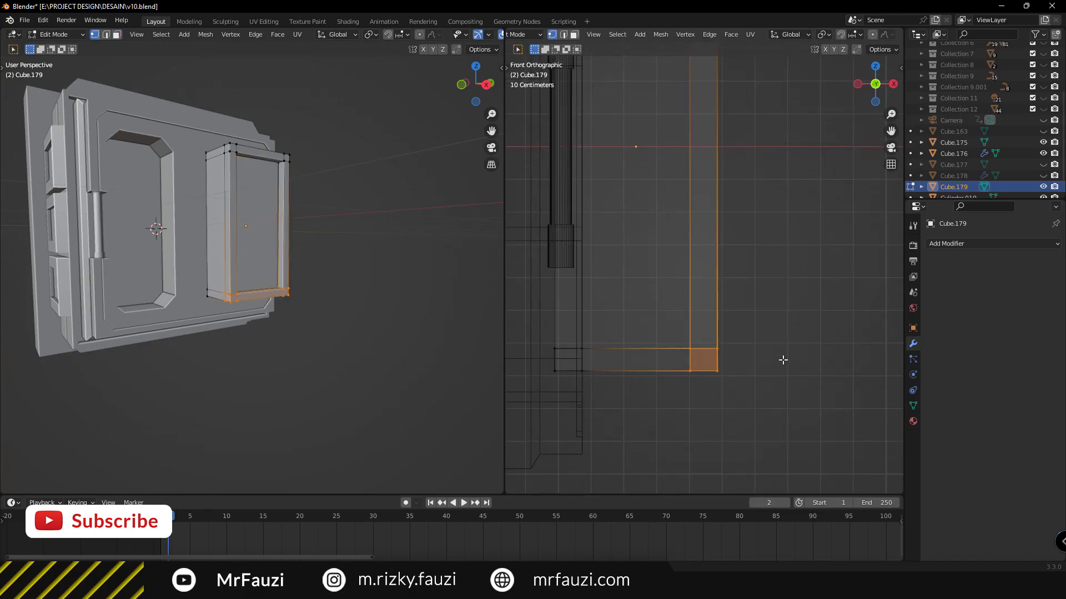
{"action": "scroll", "coordinate": [782, 360], "scroll_direction": "down", "scroll_amount": 3}
{"action": "scroll", "coordinate": [694, 281], "scroll_direction": "down", "scroll_amount": 2}
{"action": "left_click_drag", "start_coordinate": [669, 205], "coordinate": [719, 293]}
{"action": "scroll", "coordinate": [715, 278], "scroll_direction": "up", "scroll_amount": 3}
{"action": "key", "text": "g"}
{"action": "key", "text": "x"}
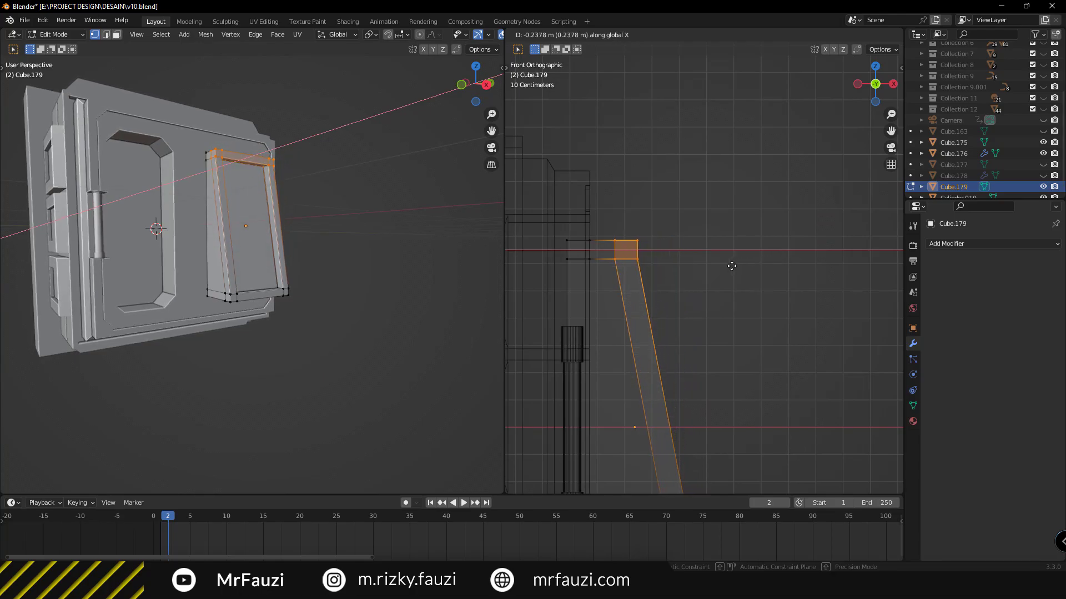
{"action": "left_click", "coordinate": [731, 266]}
Return to object mode and bring up the Shift+S snap menu
{"action": "scroll", "coordinate": [711, 314], "scroll_direction": "down", "scroll_amount": 3}
{"action": "scroll", "coordinate": [733, 346], "scroll_direction": "up", "scroll_amount": 2}
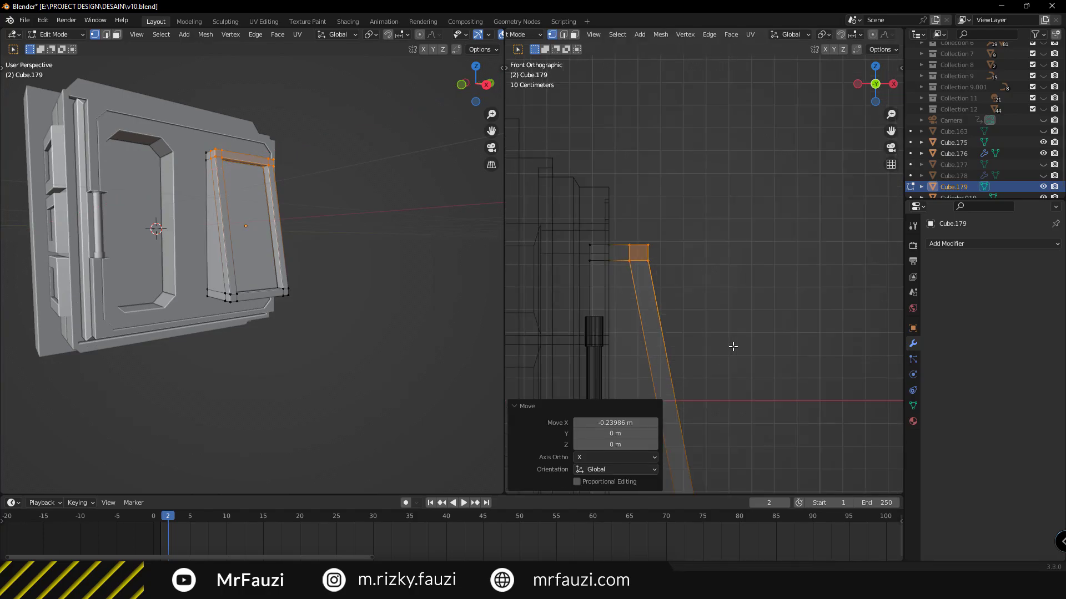
{"action": "scroll", "coordinate": [733, 346], "scroll_direction": "up", "scroll_amount": 3}
{"action": "mouse_move", "coordinate": [261, 217]}
{"action": "middle_mouse_down"}
{"action": "mouse_move", "coordinate": [256, 251]}
{"action": "mouse_move", "coordinate": [314, 281]}
{"action": "mouse_move", "coordinate": [245, 231]}
{"action": "middle_mouse_up"}
{"action": "scroll", "coordinate": [255, 251], "scroll_direction": "up", "scroll_amount": 3}
{"action": "key", "text": "Tab"}
{"action": "scroll", "coordinate": [284, 281], "scroll_direction": "down", "scroll_amount": 3}
{"action": "key", "text": "shift+s"}
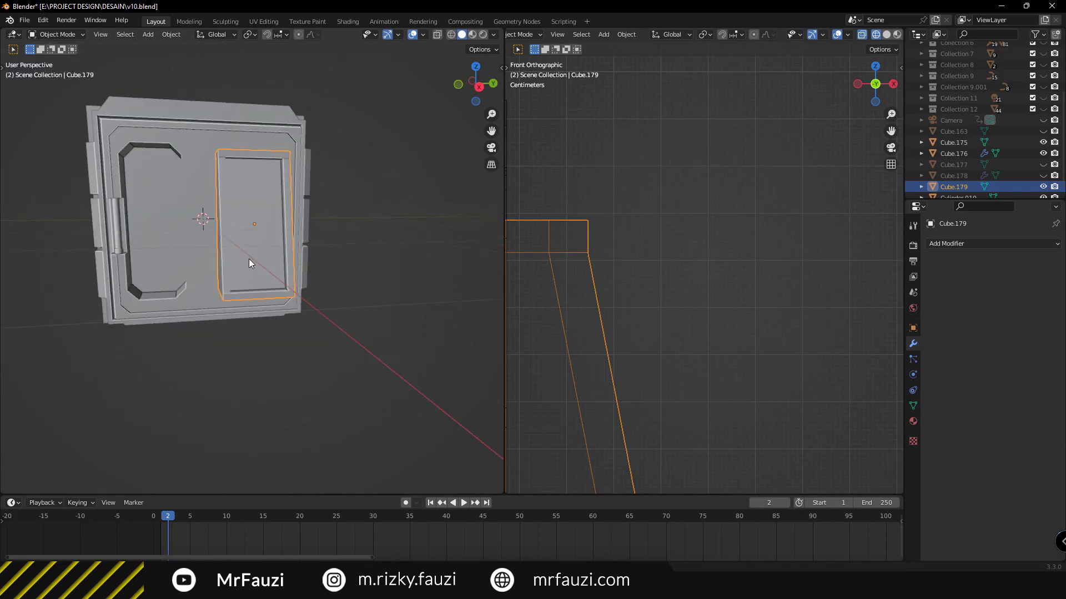
{"action": "mouse_move", "coordinate": [219, 242]}
{"action": "middle_mouse_down"}
{"action": "mouse_move", "coordinate": [264, 191]}
{"action": "mouse_move", "coordinate": [293, 275]}
{"action": "mouse_move", "coordinate": [230, 258]}
{"action": "mouse_move", "coordinate": [258, 235]}
{"action": "middle_mouse_up"}
{"action": "key", "text": "shift+s"}
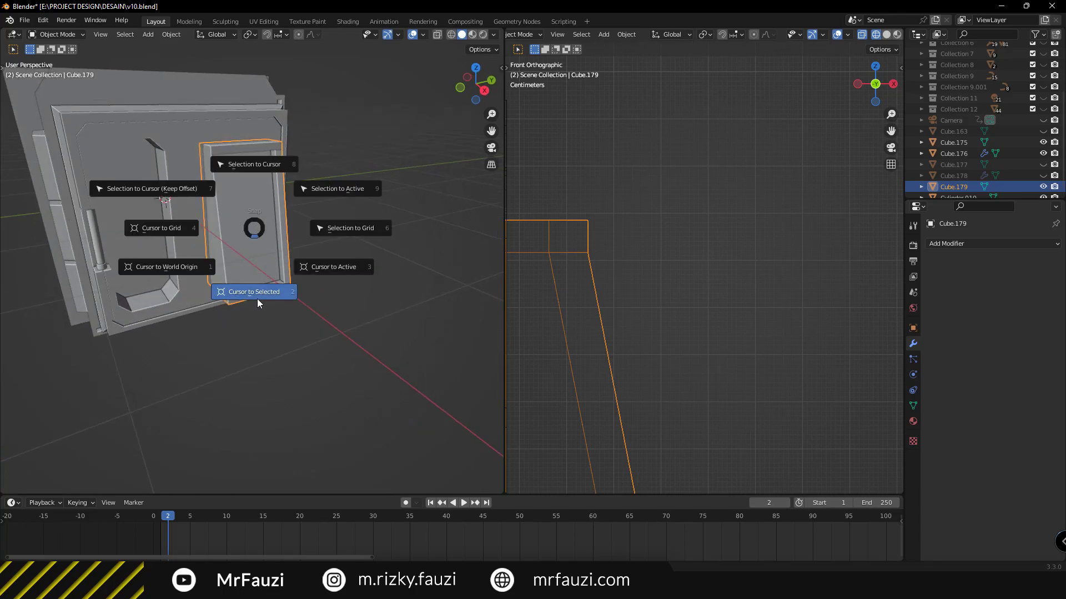
Snap the 3D cursor to the frame and add a new cube there
{"action": "left_click", "coordinate": [258, 299]}
{"action": "mouse_move", "coordinate": [257, 299]}
{"action": "middle_mouse_down"}
{"action": "mouse_move", "coordinate": [176, 288]}
{"action": "mouse_move", "coordinate": [281, 271]}
{"action": "middle_mouse_up"}
{"action": "key", "text": "shift+a"}
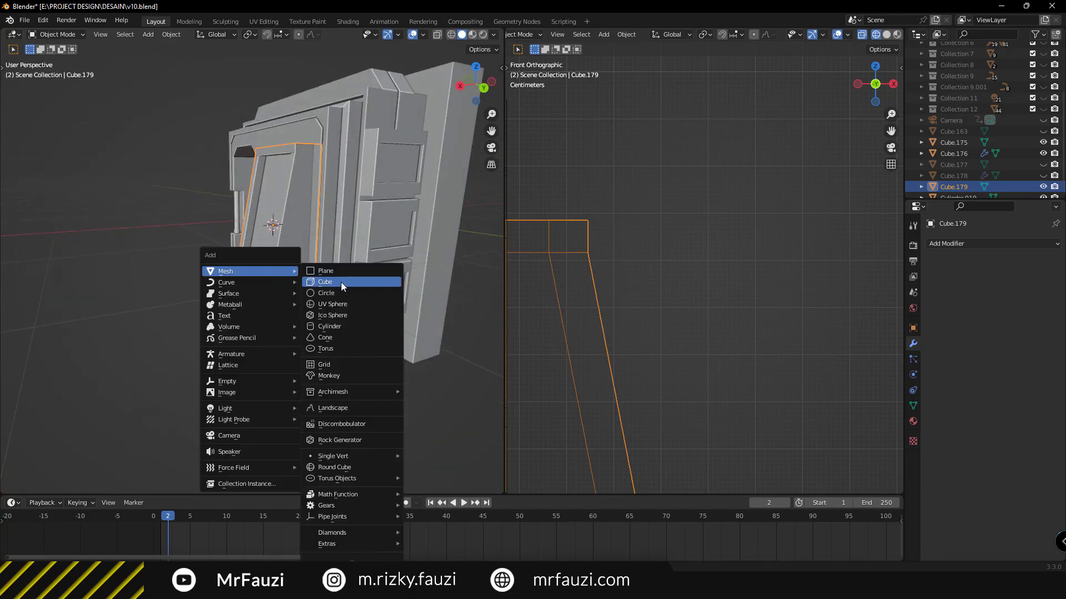
{"action": "left_click", "coordinate": [341, 281]}
{"action": "scroll", "coordinate": [622, 312], "scroll_direction": "down", "scroll_amount": 3}
{"action": "scroll", "coordinate": [621, 312], "scroll_direction": "down", "scroll_amount": 2}
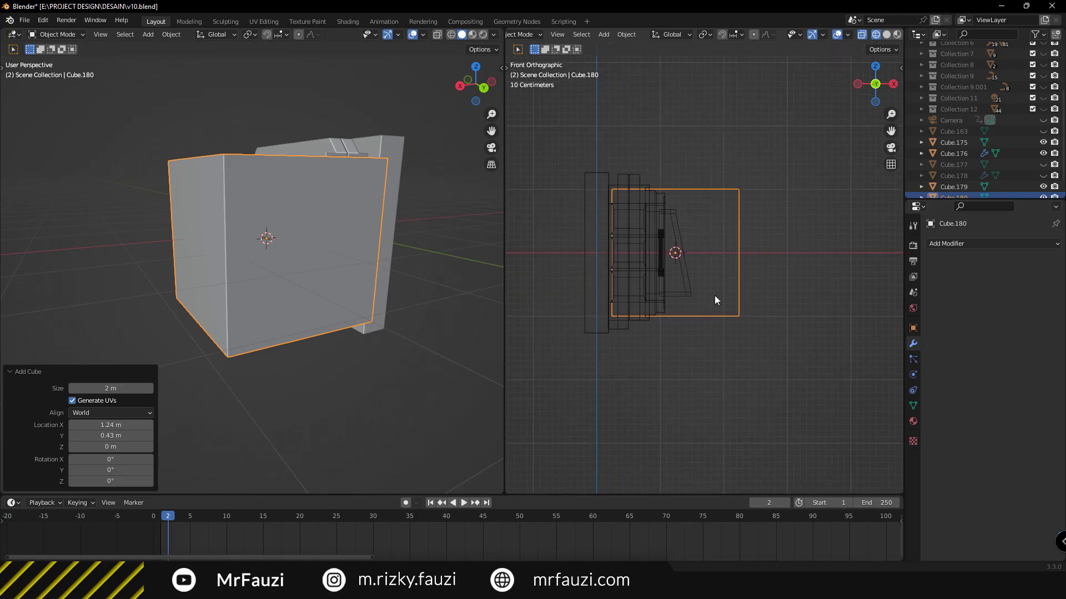
{"action": "scroll", "coordinate": [723, 279], "scroll_direction": "up", "scroll_amount": 3}
Scale the new cube to 0.451 and place it beside the frame, slightly lowered
{"action": "key", "text": "s"}
{"action": "left_click", "coordinate": [684, 272]}
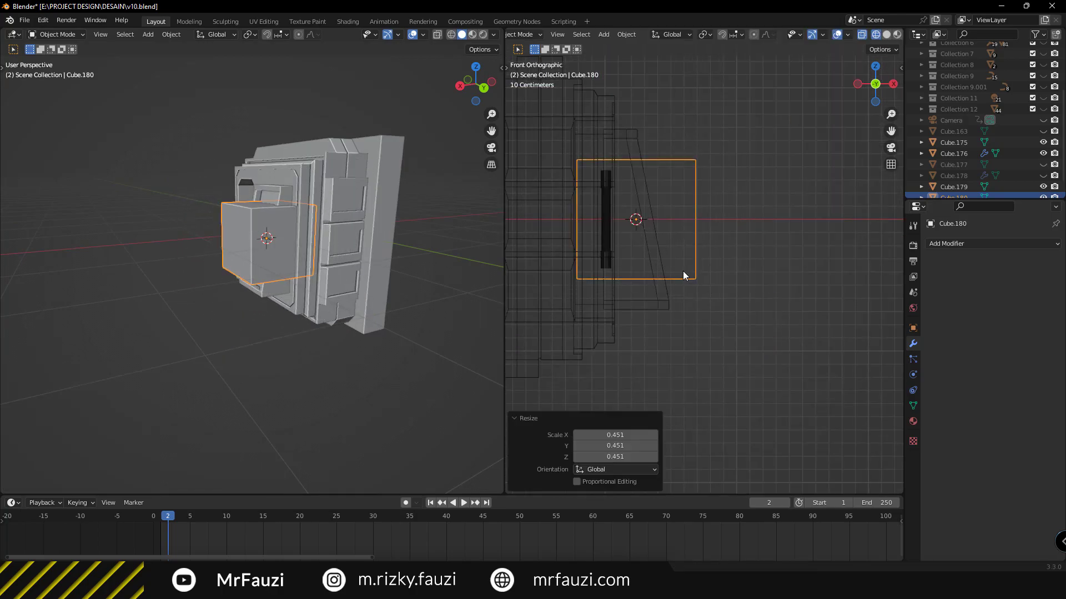
{"action": "key", "text": "g"}
{"action": "key", "text": "x"}
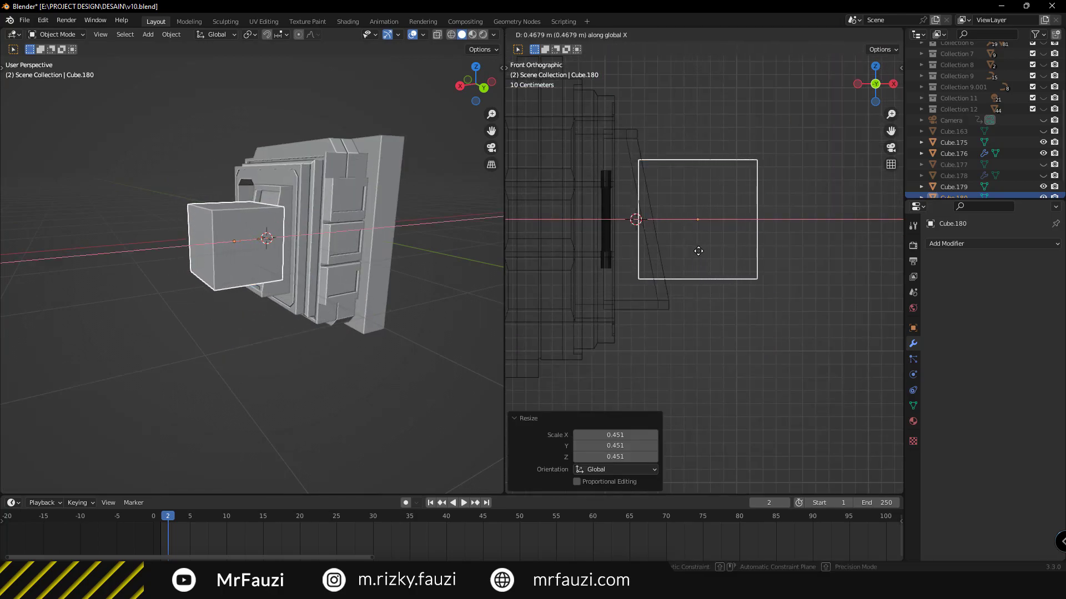
{"action": "left_click", "coordinate": [715, 264]}
{"action": "scroll", "coordinate": [718, 271], "scroll_direction": "up", "scroll_amount": 3}
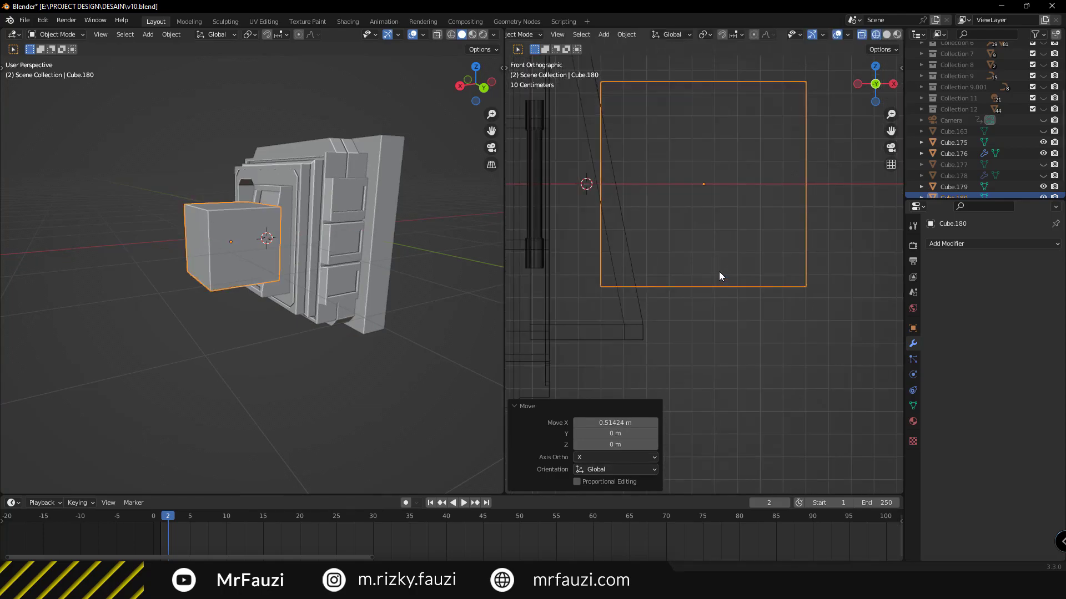
{"action": "key", "text": "s"}
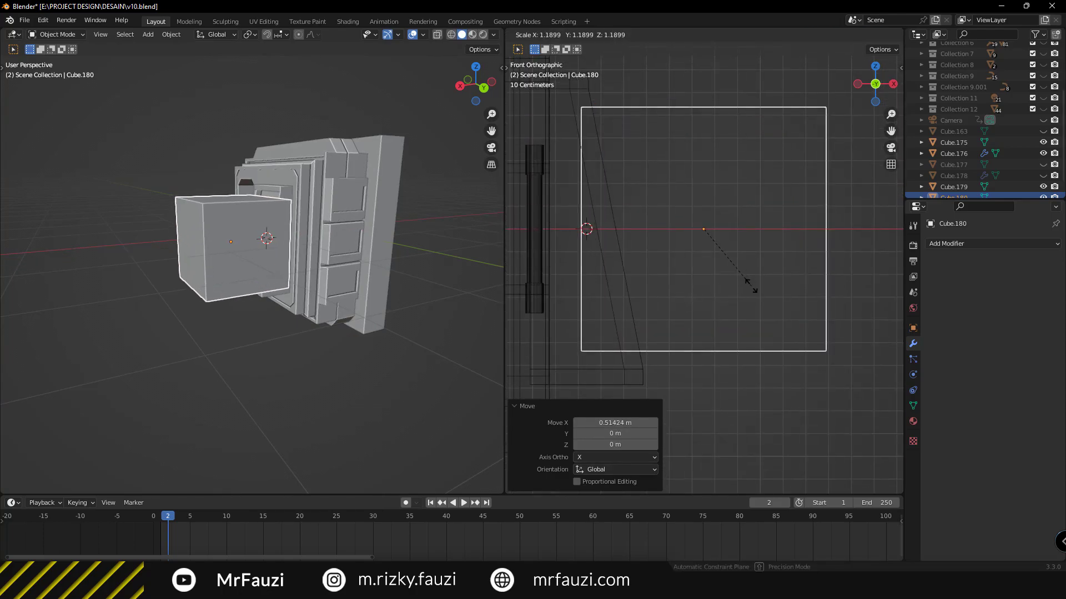
{"action": "key", "text": "Escape"}
{"action": "key", "text": "g"}
{"action": "key", "text": "z"}
{"action": "key", "text": "z"}
{"action": "left_click", "coordinate": [699, 330]}
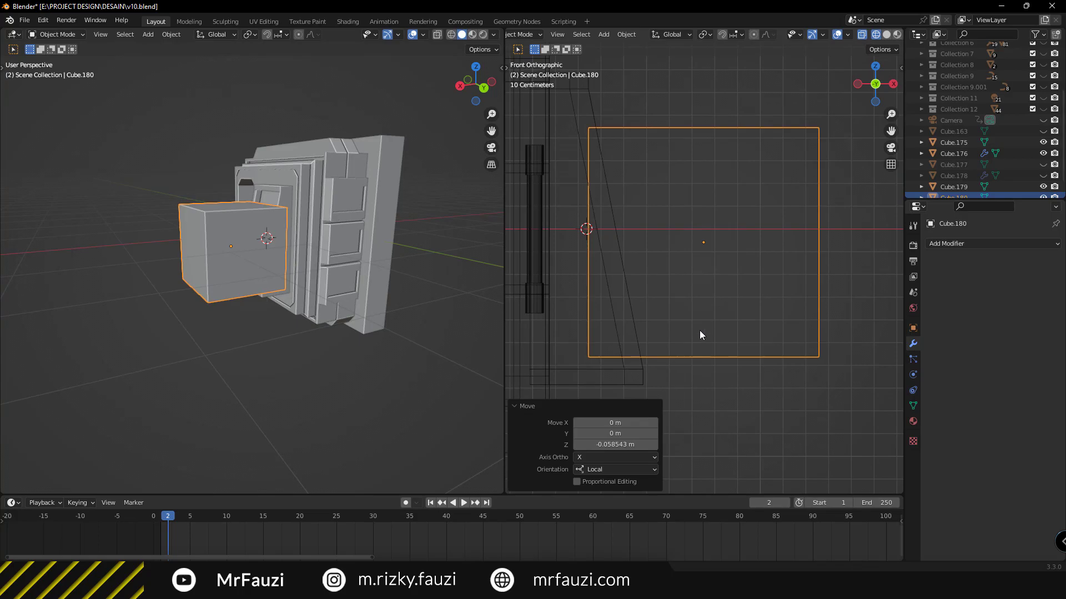
{"action": "middle_click_drag", "start_coordinate": [700, 331], "coordinate": [713, 293], "text": "shift"}
Bevel the cube's bottom-left vertex into a chamfered corner
{"action": "key", "text": "Tab"}
{"action": "left_click_drag", "start_coordinate": [593, 311], "coordinate": [631, 350]}
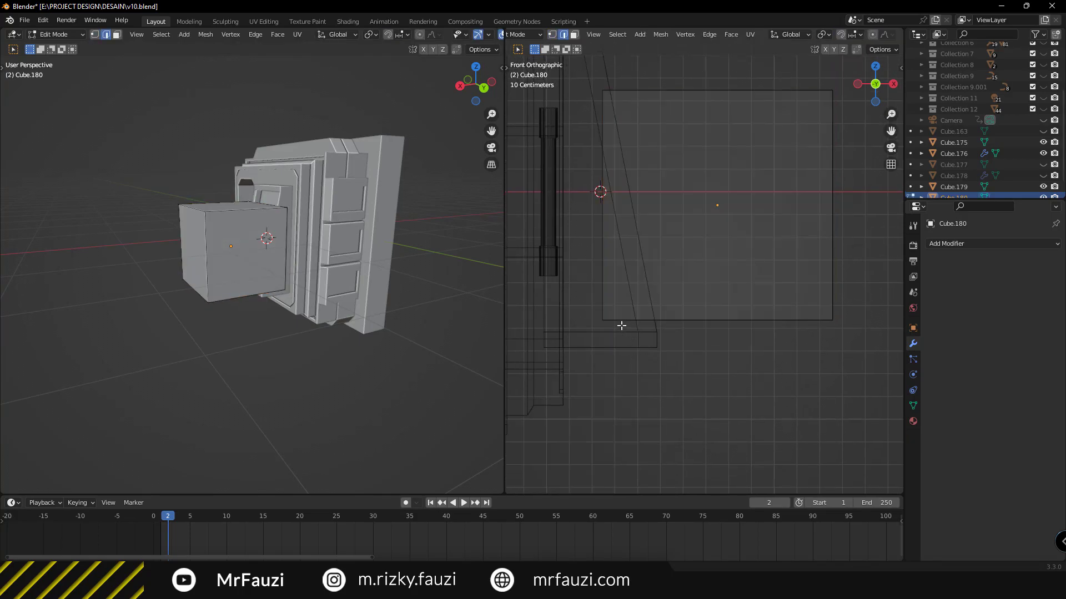
{"action": "left_click_drag", "start_coordinate": [588, 291], "coordinate": [651, 358]}
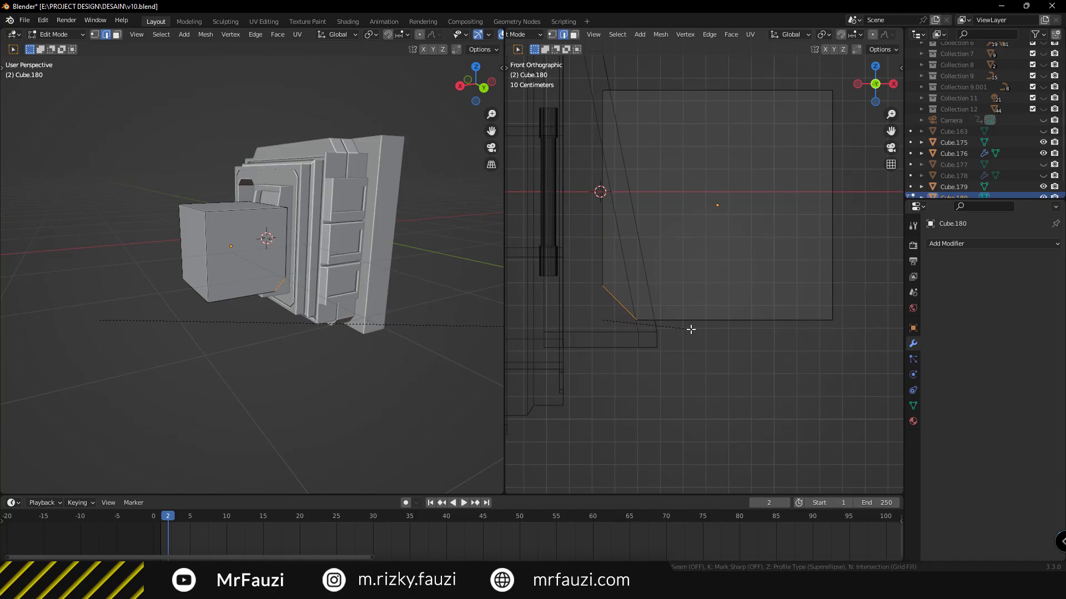
{"action": "left_click", "coordinate": [687, 329]}
{"action": "key", "text": "Tab"}
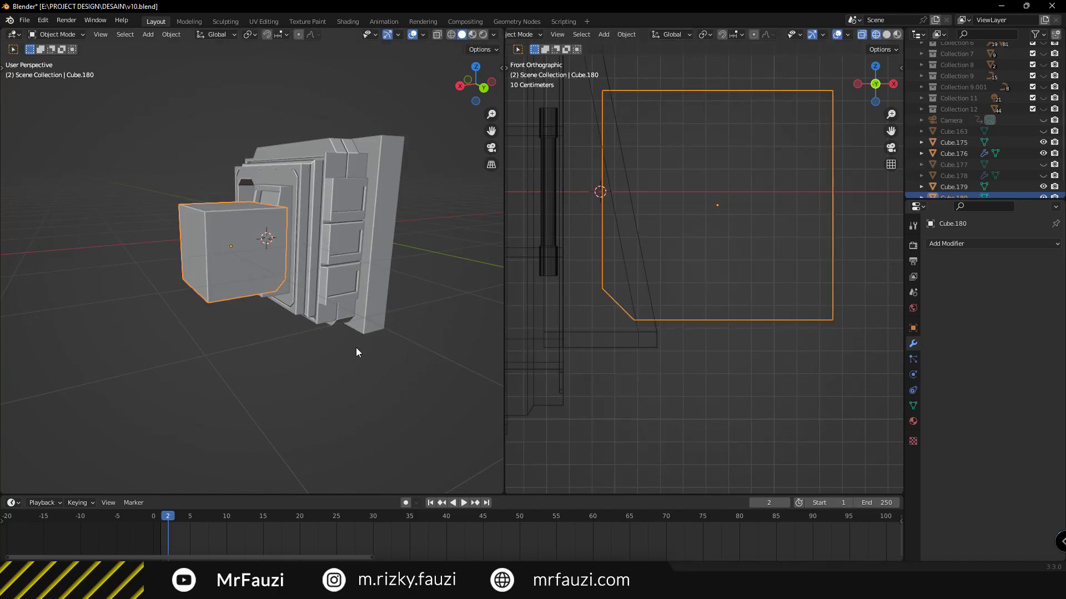
Move the cube's top-left vertices 0.1229 along X to slant its left side
{"action": "middle_click_drag", "start_coordinate": [356, 348], "coordinate": [197, 331]}
{"action": "scroll", "coordinate": [212, 318], "scroll_direction": "up", "scroll_amount": 3}
{"action": "scroll", "coordinate": [188, 245], "scroll_direction": "up", "scroll_amount": 3}
{"action": "scroll", "coordinate": [181, 258], "scroll_direction": "up", "scroll_amount": 2}
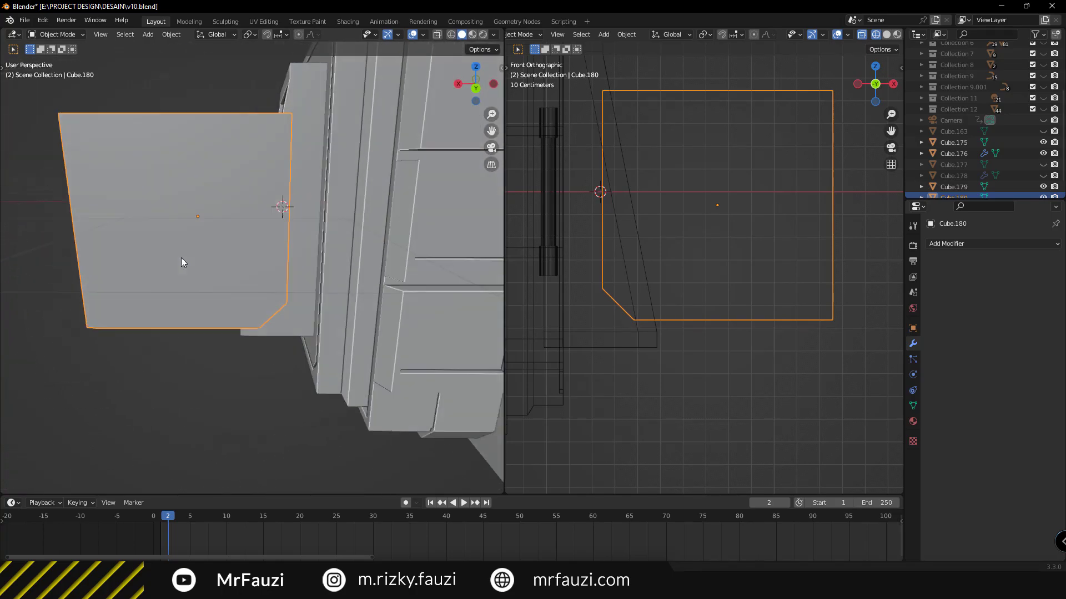
{"action": "middle_click_drag", "start_coordinate": [181, 257], "coordinate": [179, 269]}
{"action": "scroll", "coordinate": [734, 179], "scroll_direction": "down", "scroll_amount": 3}
{"action": "middle_click_drag", "start_coordinate": [734, 179], "coordinate": [727, 219], "text": "shift"}
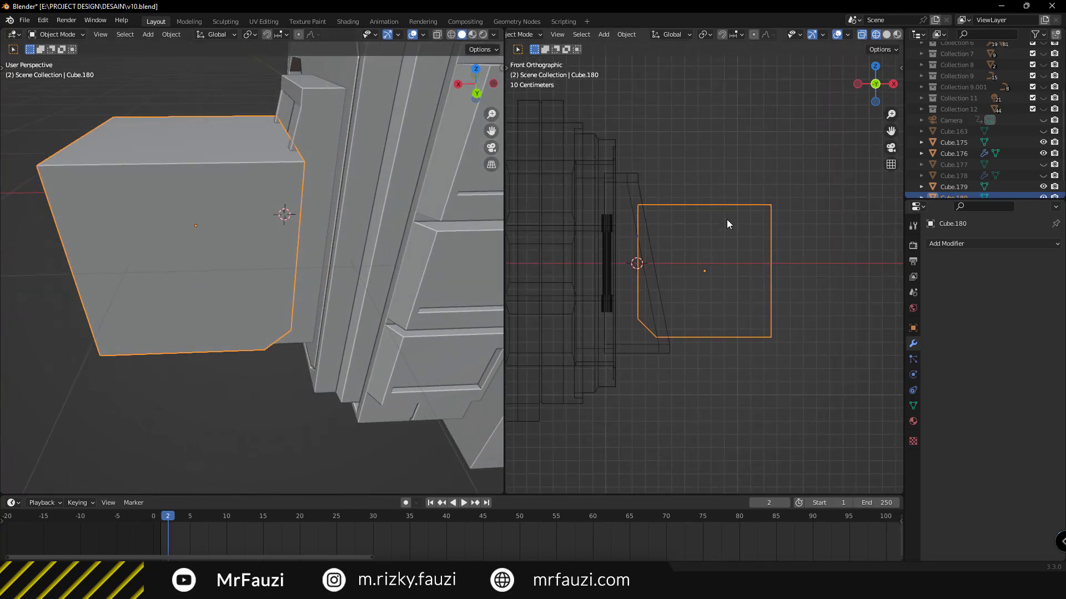
{"action": "scroll", "coordinate": [666, 232], "scroll_direction": "up", "scroll_amount": 2}
{"action": "key", "text": "Tab"}
{"action": "left_click_drag", "start_coordinate": [598, 165], "coordinate": [659, 202]}
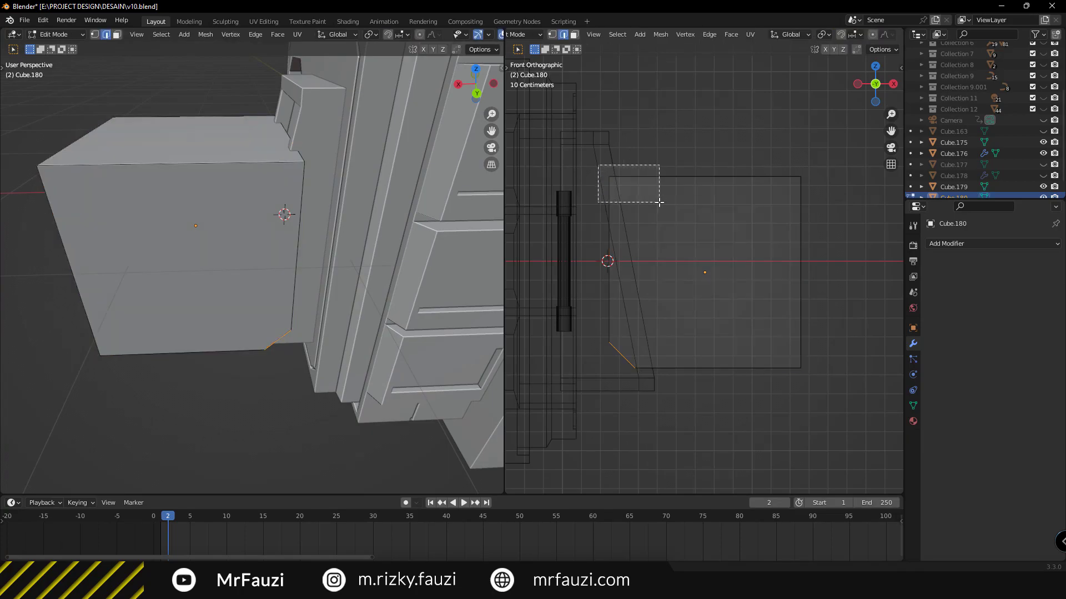
{"action": "key", "text": "g"}
{"action": "key", "text": "x"}
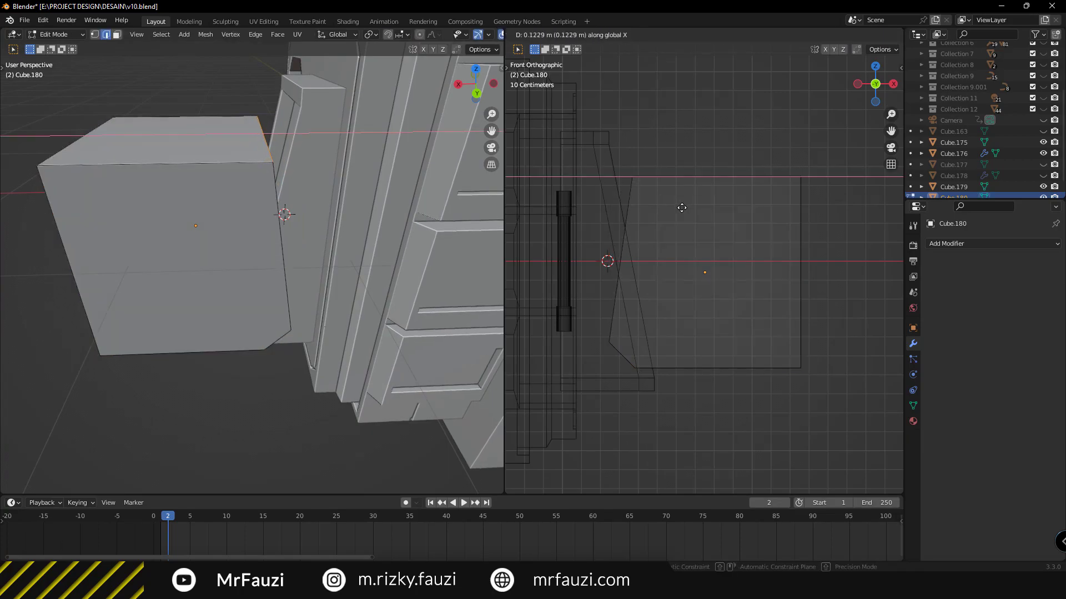
{"action": "left_click", "coordinate": [678, 208]}
{"action": "key", "text": "Tab"}
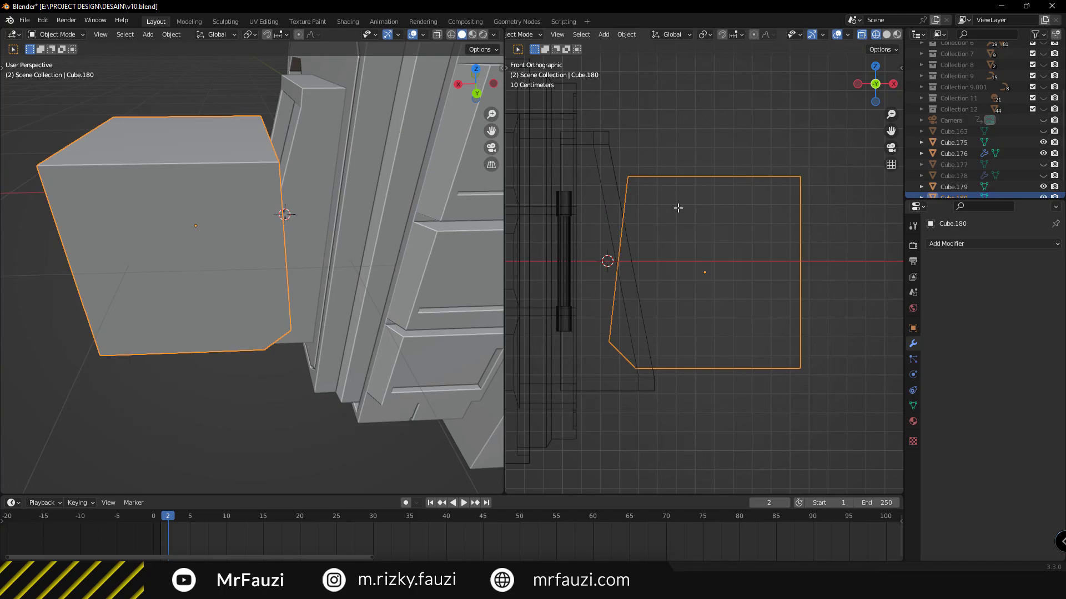
Give the tapered frame a Boolean modifier and select the cutter cube Cube.180
{"action": "left_click", "coordinate": [952, 239]}
{"action": "left_click", "coordinate": [608, 183]}
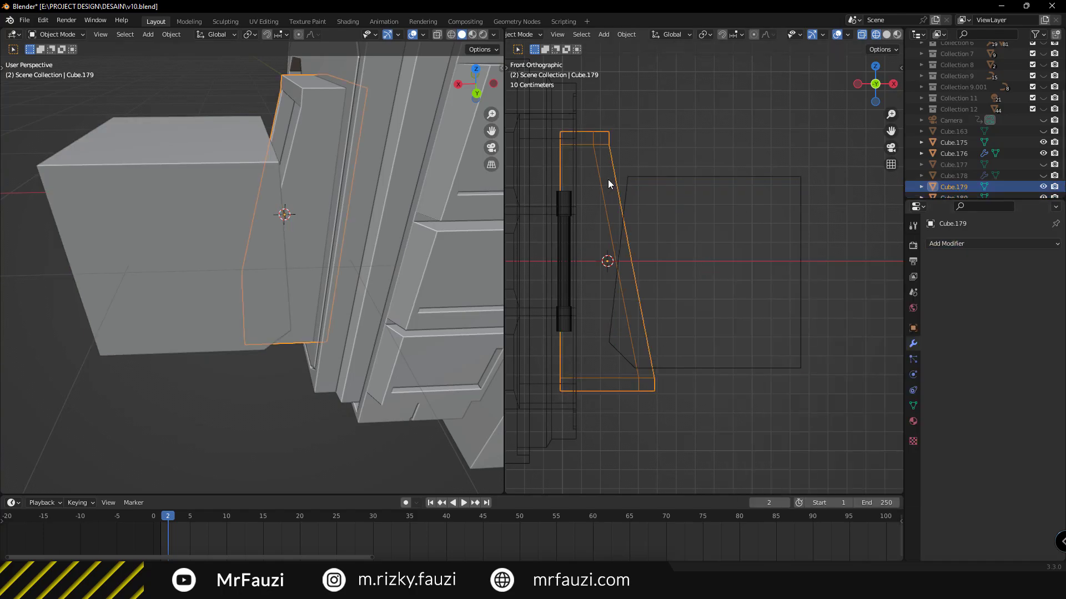
{"action": "left_click", "coordinate": [953, 244]}
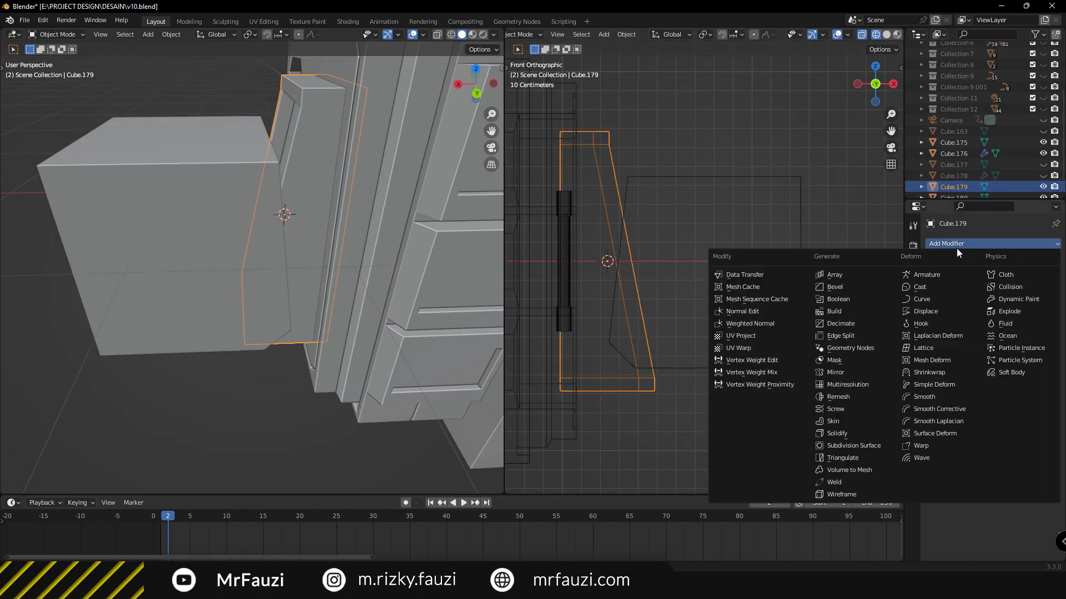
{"action": "left_click", "coordinate": [848, 300]}
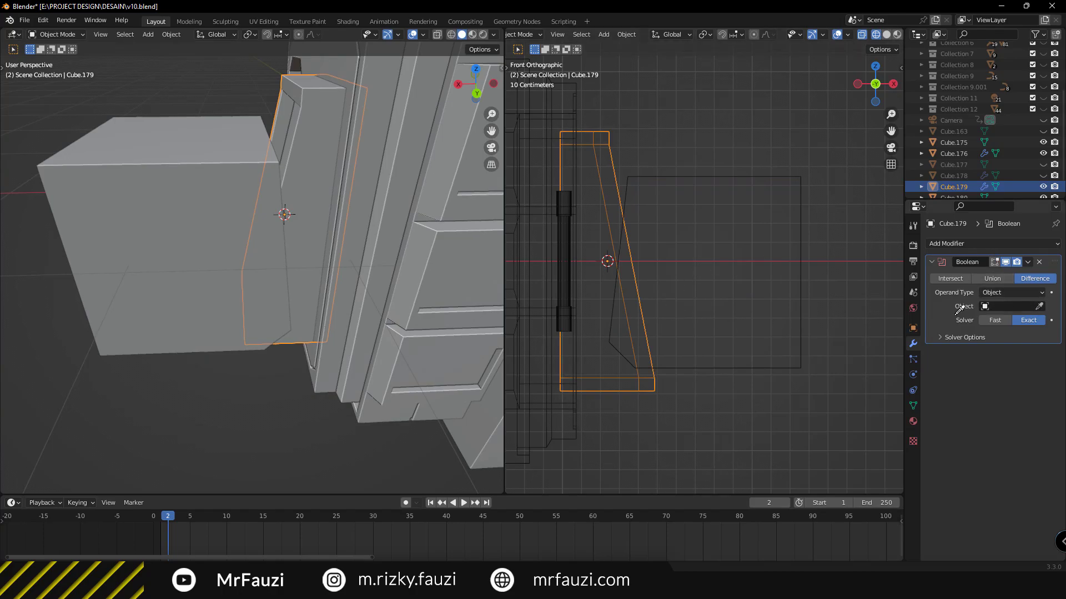
{"action": "left_click", "coordinate": [635, 175]}
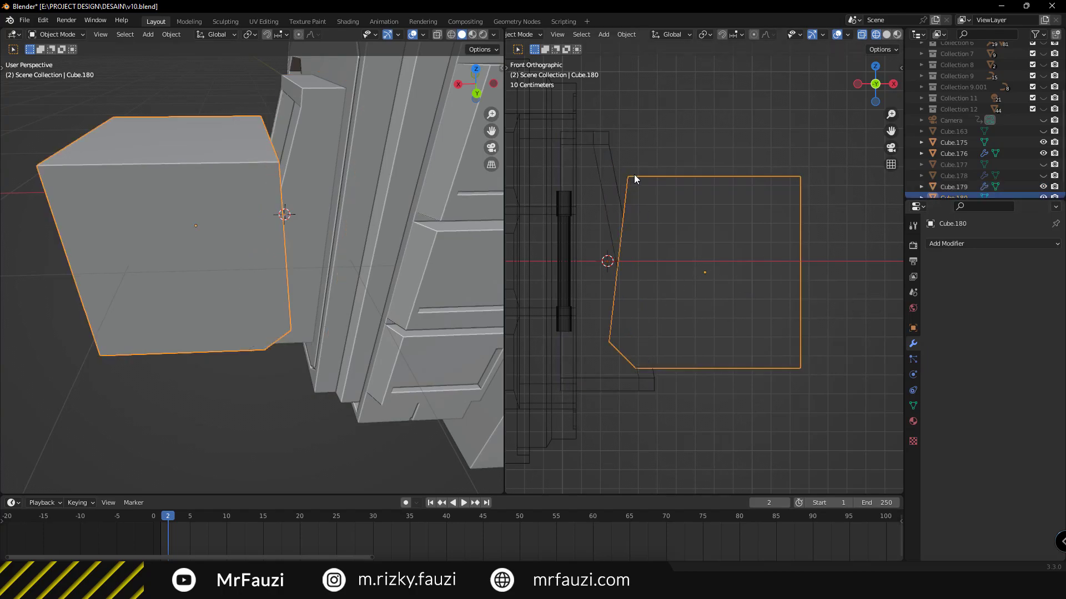
Hide the cutter cube and select the tapered frame panel, Cube.179
{"action": "key", "text": "h"}
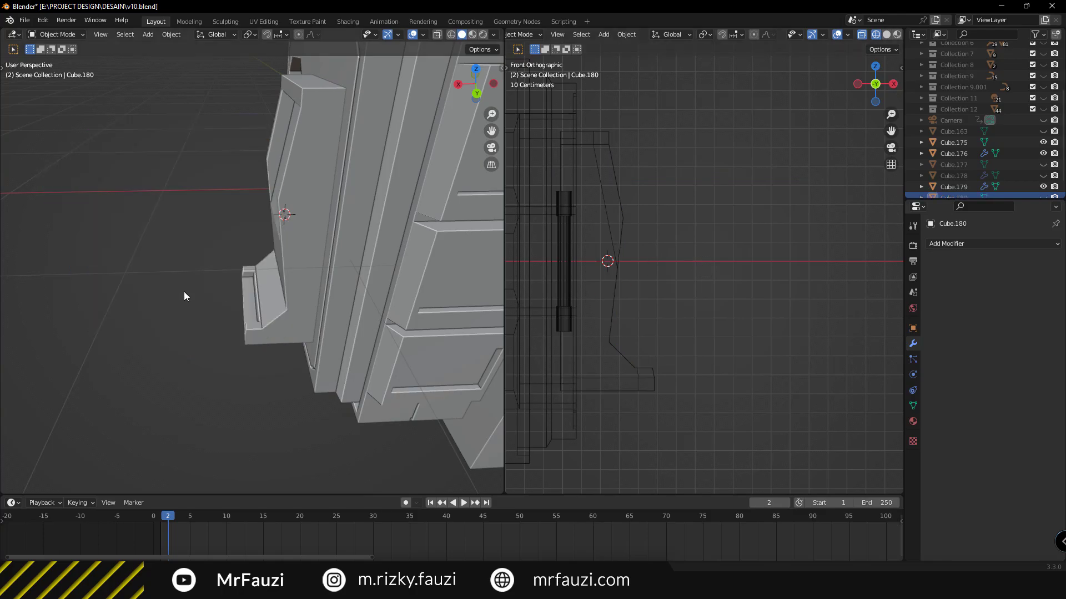
{"action": "mouse_move", "coordinate": [184, 291]}
{"action": "middle_mouse_down"}
{"action": "mouse_move", "coordinate": [290, 267]}
{"action": "mouse_move", "coordinate": [279, 306]}
{"action": "mouse_move", "coordinate": [275, 258]}
{"action": "mouse_move", "coordinate": [190, 315]}
{"action": "mouse_move", "coordinate": [134, 330]}
{"action": "mouse_move", "coordinate": [82, 318]}
{"action": "mouse_move", "coordinate": [306, 229]}
{"action": "mouse_move", "coordinate": [221, 344]}
{"action": "mouse_move", "coordinate": [234, 347]}
{"action": "mouse_move", "coordinate": [240, 327]}
{"action": "mouse_move", "coordinate": [267, 329]}
{"action": "mouse_move", "coordinate": [285, 347]}
{"action": "middle_mouse_up"}
{"action": "left_click", "coordinate": [248, 318]}
Shift the frame panel's lower corner edge slightly along X
{"action": "key", "text": "Tab"}
{"action": "left_click", "coordinate": [234, 347]}
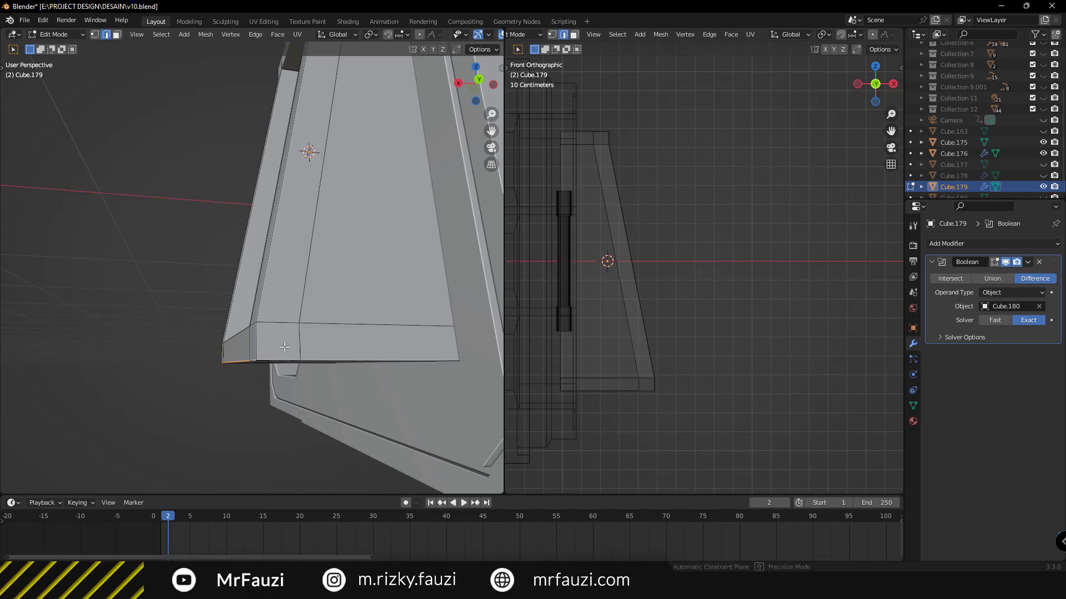
{"action": "key", "text": "g"}
{"action": "key", "text": "x"}
{"action": "left_click", "coordinate": [296, 352]}
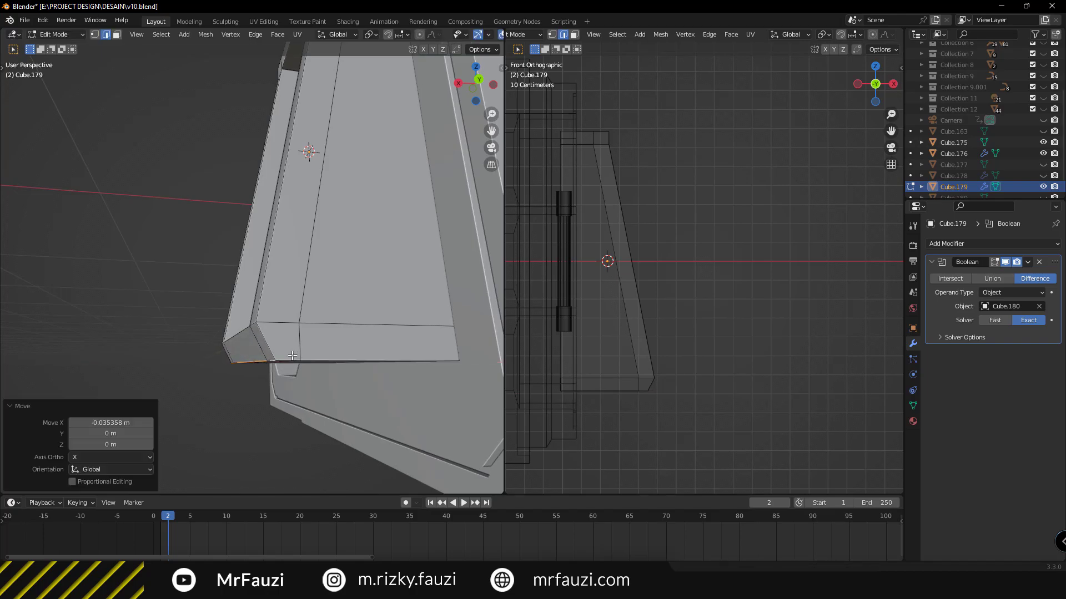
{"action": "middle_click_drag", "start_coordinate": [296, 352], "coordinate": [332, 375]}
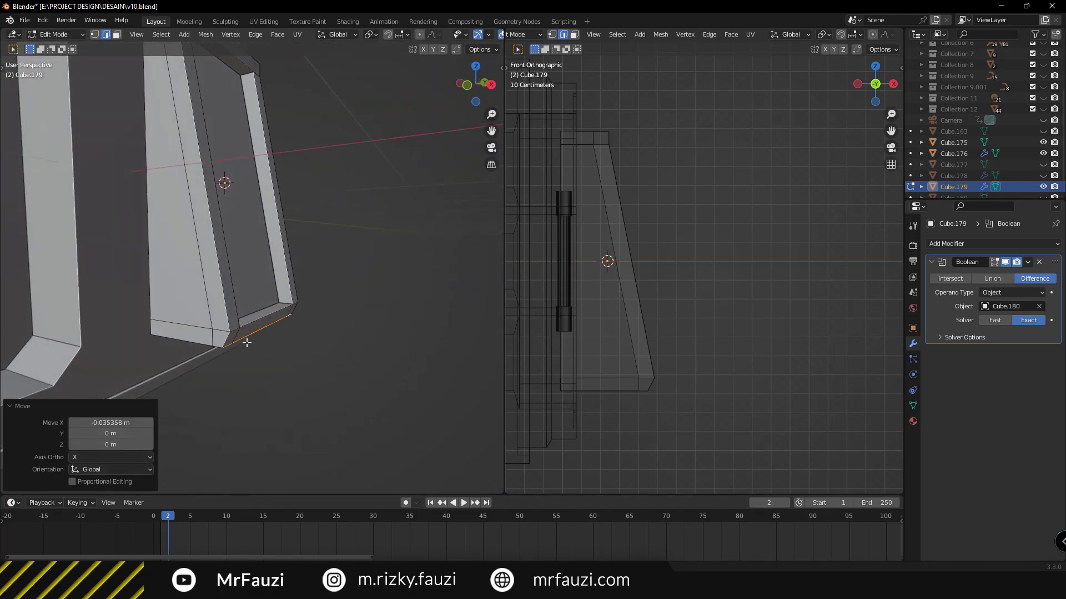
{"action": "key", "text": "Tab"}
Extrude the panel's top faces up 0.075633 m and narrow the lip to 0.783 along Y
{"action": "mouse_move", "coordinate": [246, 343]}
{"action": "middle_mouse_down"}
{"action": "mouse_move", "coordinate": [205, 331]}
{"action": "mouse_move", "coordinate": [239, 352]}
{"action": "mouse_move", "coordinate": [232, 255]}
{"action": "mouse_move", "coordinate": [231, 394]}
{"action": "mouse_move", "coordinate": [228, 364]}
{"action": "mouse_move", "coordinate": [127, 297]}
{"action": "middle_mouse_up"}
{"action": "key", "text": "Tab"}
{"action": "middle_click_drag", "start_coordinate": [183, 327], "coordinate": [135, 285]}
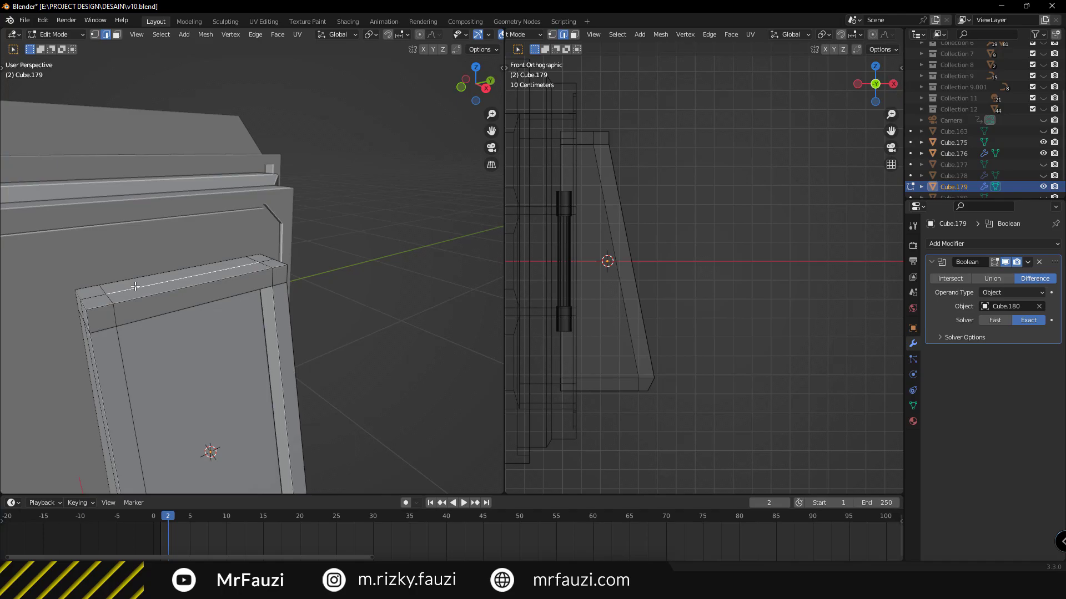
{"action": "left_click", "coordinate": [257, 256], "text": "shift"}
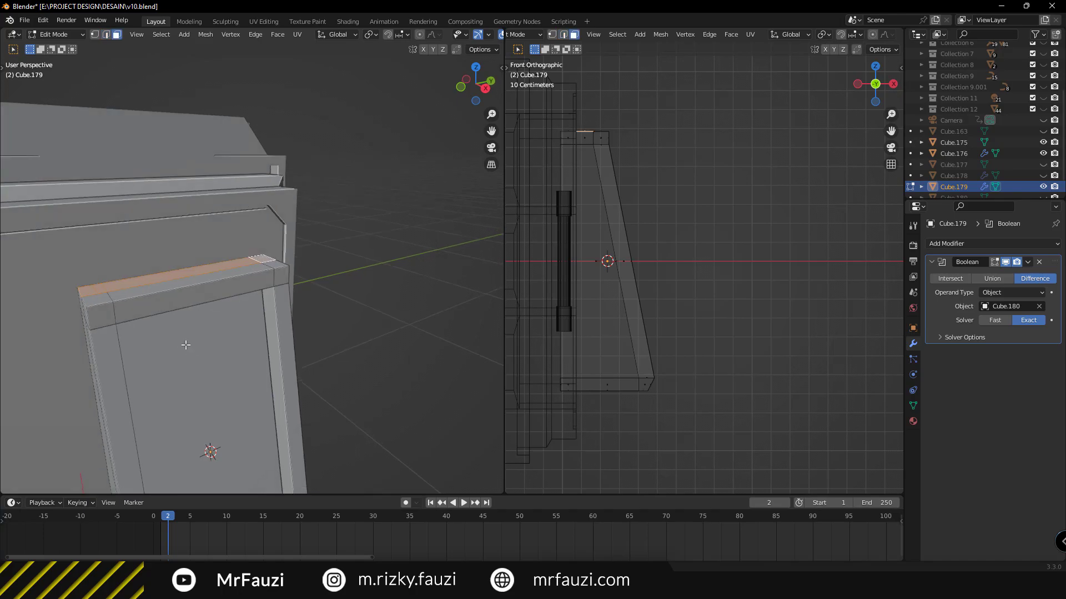
{"action": "middle_click_drag", "start_coordinate": [257, 256], "coordinate": [239, 319]}
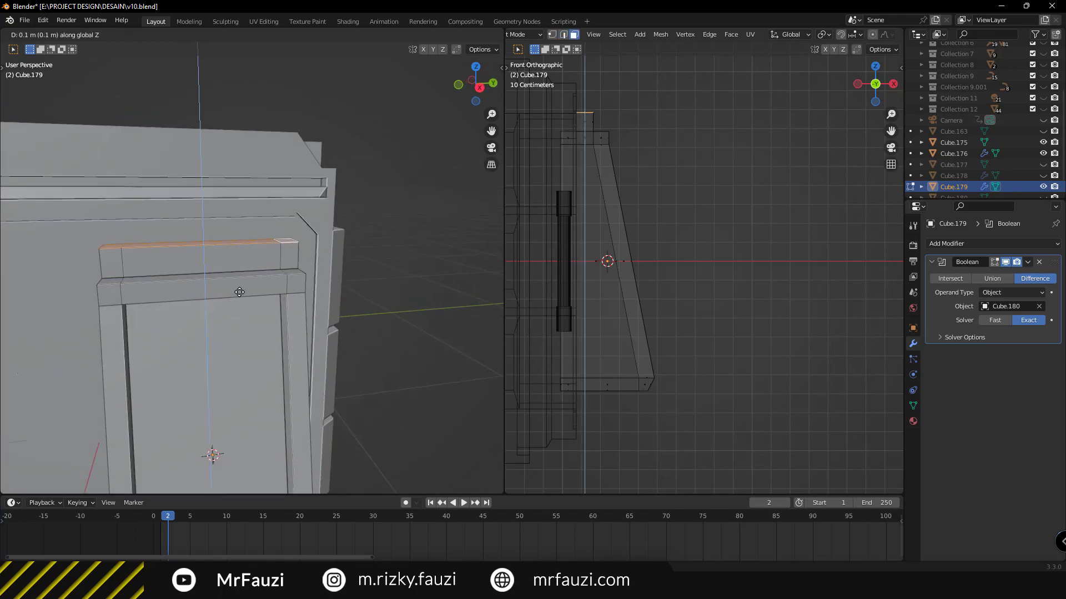
{"action": "left_click", "coordinate": [298, 261]}
{"action": "key", "text": "s"}
{"action": "key", "text": "y"}
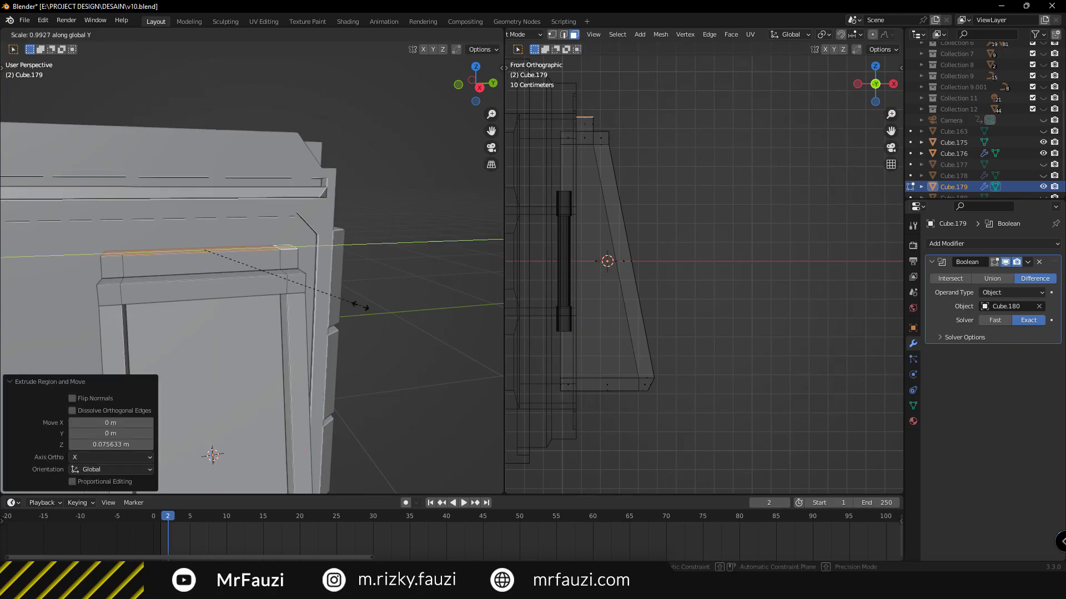
{"action": "left_click", "coordinate": [327, 299]}
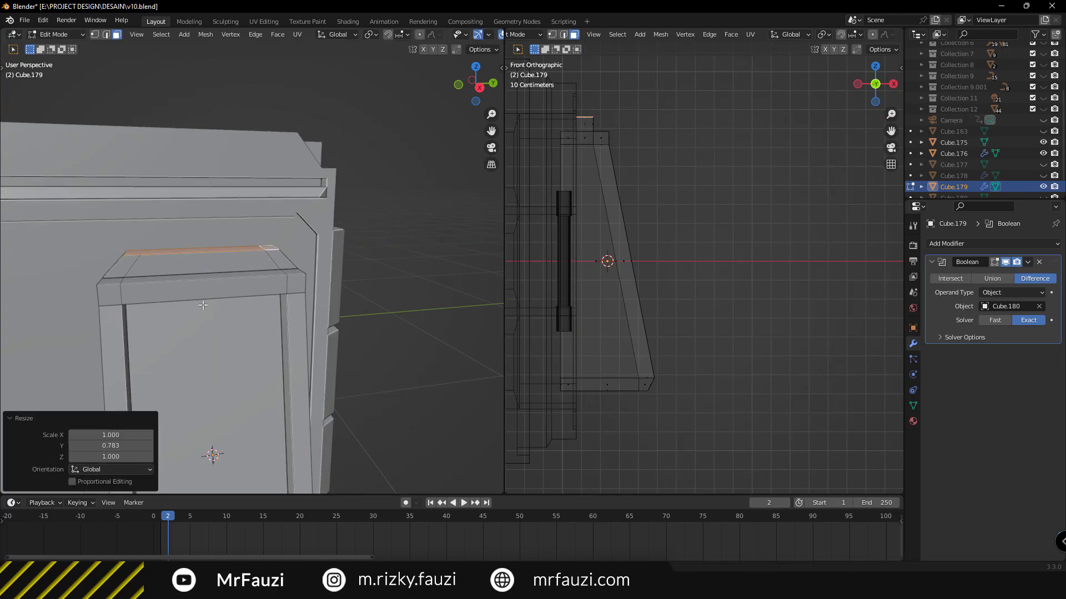
{"action": "key", "text": "Tab"}
{"action": "mouse_move", "coordinate": [327, 300]}
{"action": "middle_mouse_down"}
{"action": "mouse_move", "coordinate": [302, 302]}
{"action": "mouse_move", "coordinate": [269, 340]}
{"action": "mouse_move", "coordinate": [207, 304]}
{"action": "mouse_move", "coordinate": [216, 284]}
{"action": "mouse_move", "coordinate": [254, 314]}
{"action": "middle_mouse_up"}
{"action": "scroll", "coordinate": [254, 314], "scroll_direction": "down", "scroll_amount": 3}
{"action": "middle_click_drag", "start_coordinate": [224, 371], "coordinate": [272, 309]}
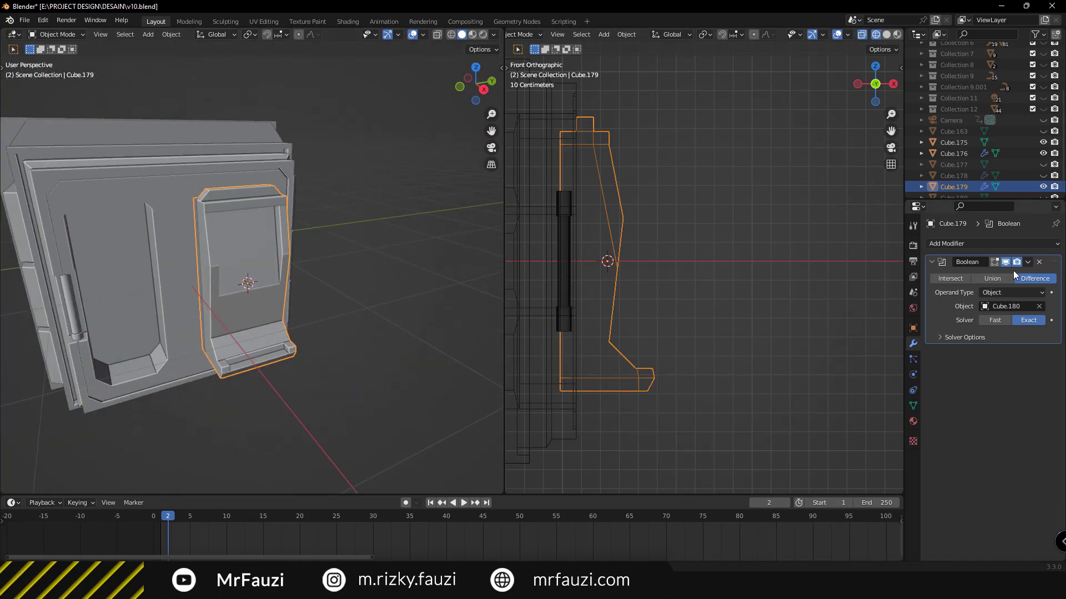
Apply Cube.179's Boolean modifier so the notch from Cube.180 becomes permanent geometry
{"action": "left_click", "coordinate": [1028, 262]}
{"action": "left_click", "coordinate": [993, 275]}
{"action": "mouse_move", "coordinate": [485, 340]}
{"action": "middle_mouse_down"}
{"action": "mouse_move", "coordinate": [212, 311]}
{"action": "mouse_move", "coordinate": [247, 292]}
{"action": "mouse_move", "coordinate": [333, 314]}
{"action": "middle_mouse_up"}
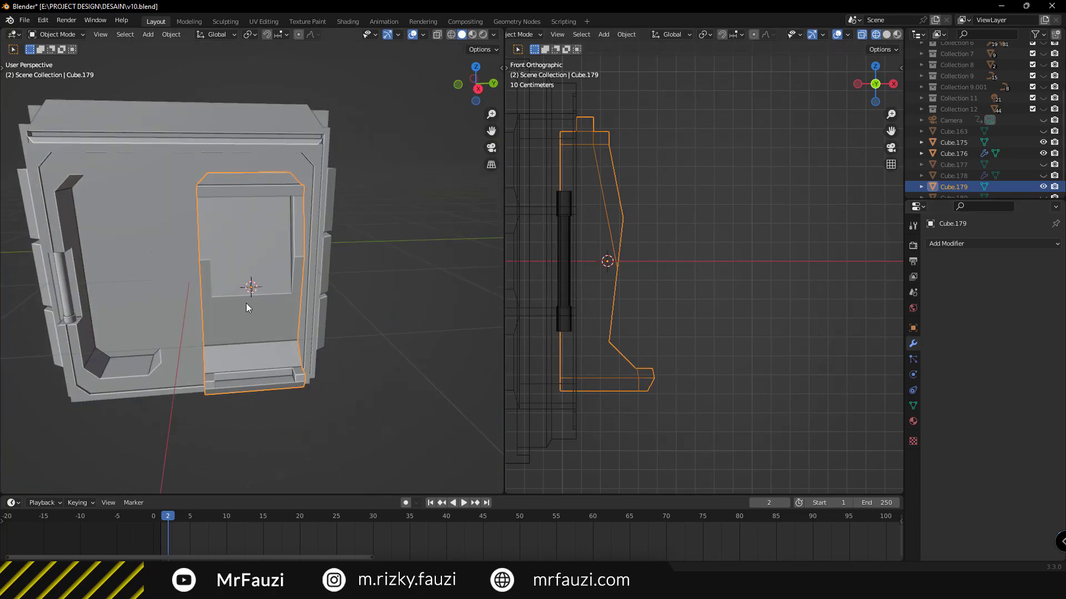
{"action": "key", "text": "shift+a"}
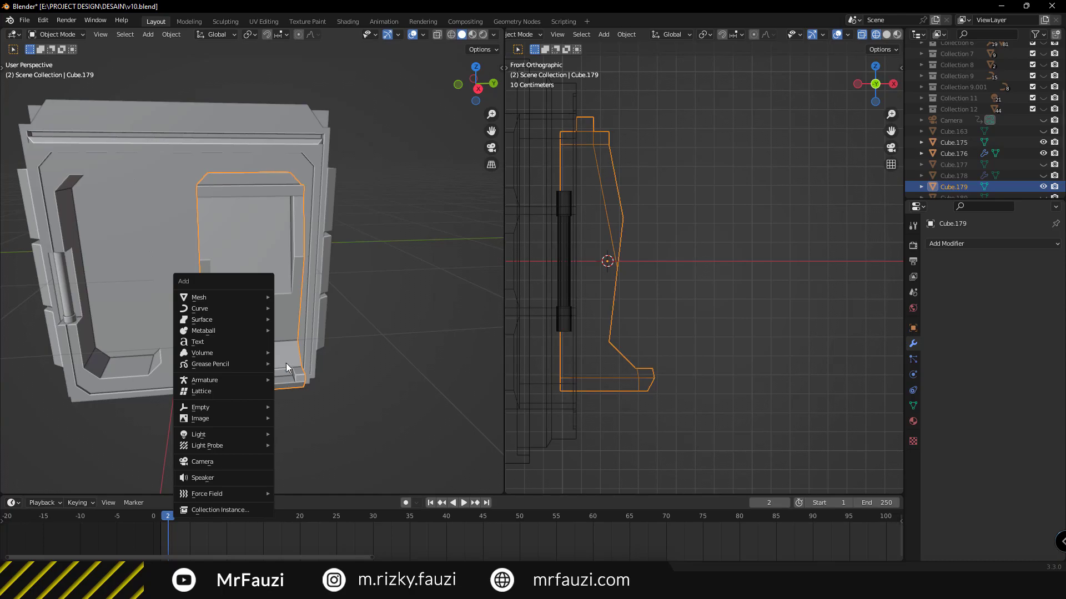
{"action": "mouse_move", "coordinate": [224, 298]}
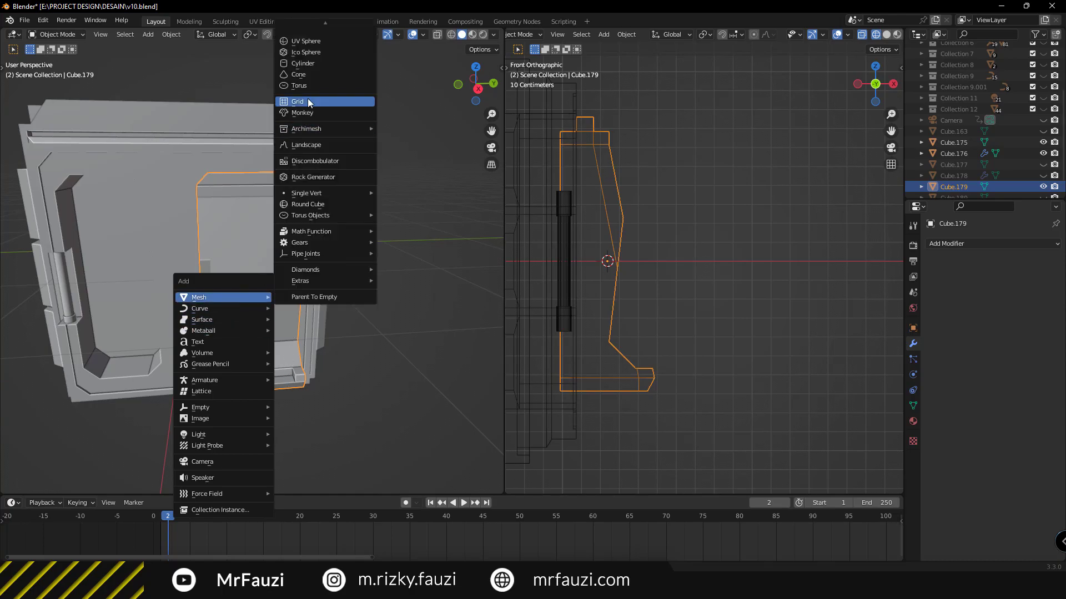
Add a new cube, shrink it to 0.213 and raise it 0.313 m along Z
{"action": "scroll", "coordinate": [333, 299], "scroll_direction": "up", "scroll_amount": 2}
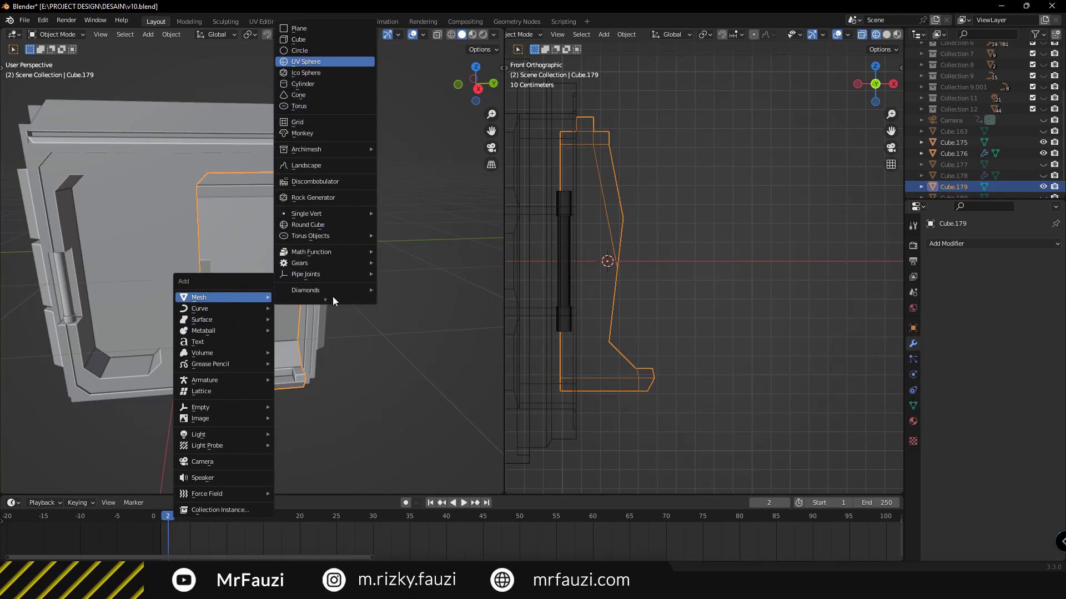
{"action": "left_click", "coordinate": [300, 40]}
{"action": "key", "text": "s"}
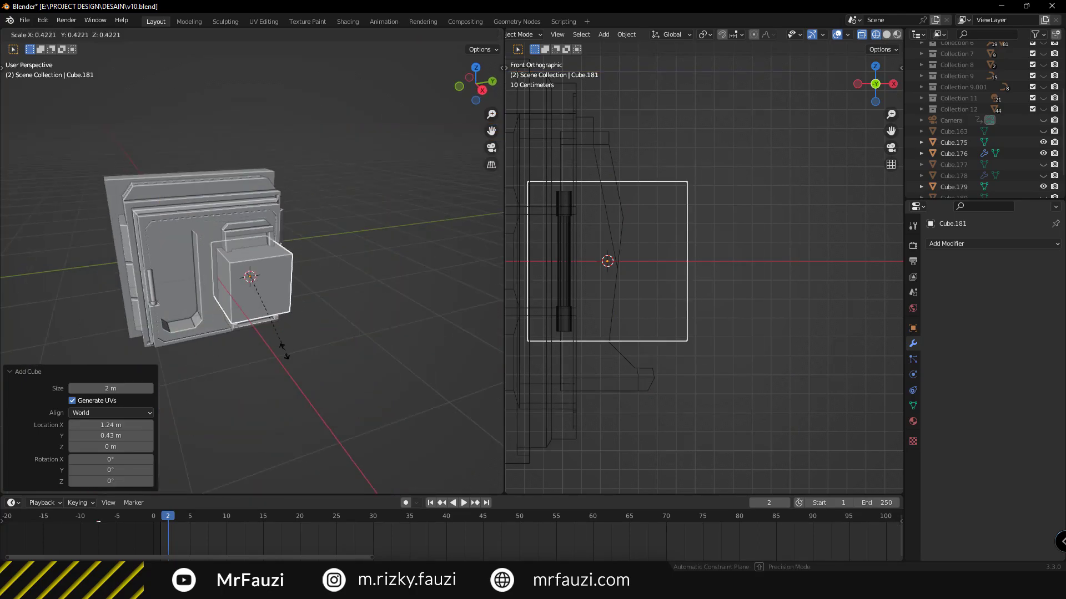
{"action": "left_click", "coordinate": [262, 313]}
{"action": "scroll", "coordinate": [291, 305], "scroll_direction": "up", "scroll_amount": 4}
{"action": "mouse_move", "coordinate": [291, 306]}
{"action": "middle_mouse_down"}
{"action": "mouse_move", "coordinate": [269, 277]}
{"action": "mouse_move", "coordinate": [264, 321]}
{"action": "middle_mouse_up"}
{"action": "key", "text": "g"}
{"action": "key", "text": "z"}
{"action": "left_click", "coordinate": [282, 243]}
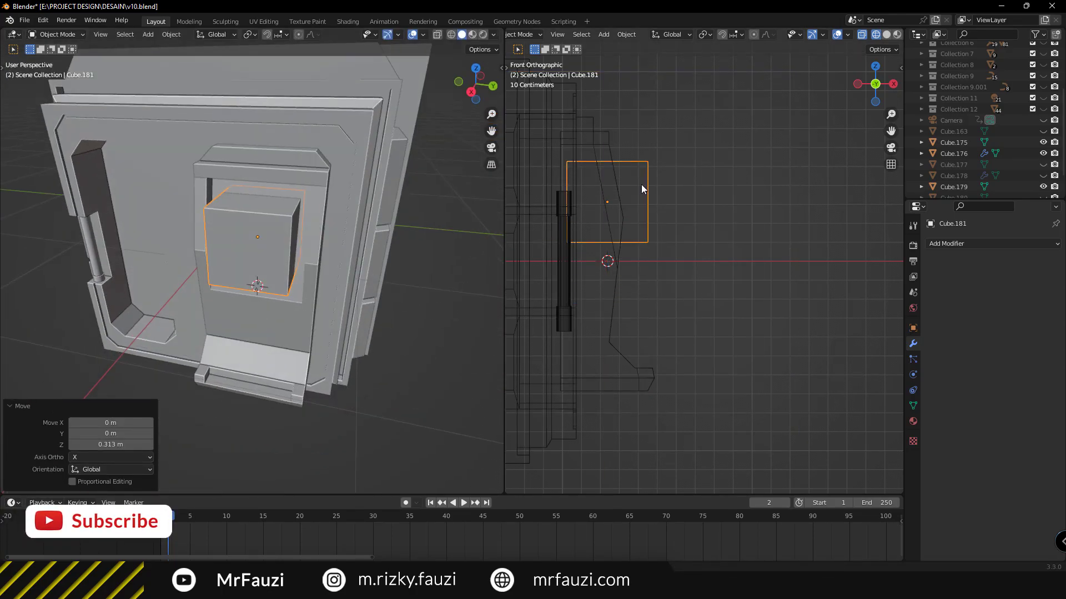
In a side orthographic view, enlarge the cube to 1.241 and raise it 0.029164 m
{"action": "key", "text": "KP_3"}
{"action": "scroll", "coordinate": [764, 227], "scroll_direction": "up", "scroll_amount": 3}
{"action": "middle_click_drag", "start_coordinate": [764, 227], "coordinate": [755, 303], "text": "shift"}
{"action": "key", "text": "s"}
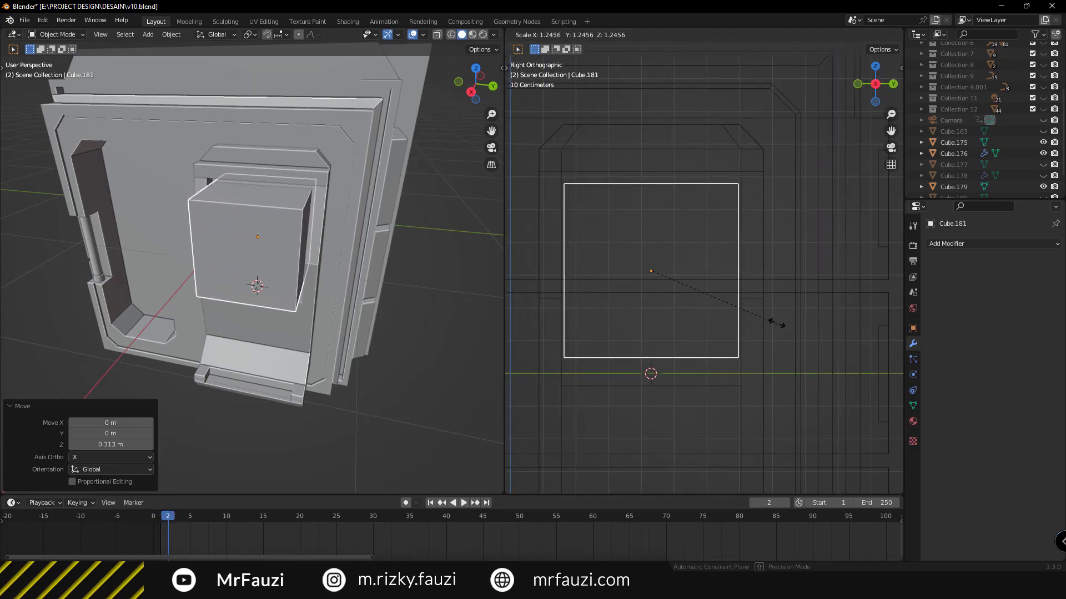
{"action": "left_click", "coordinate": [773, 317]}
{"action": "scroll", "coordinate": [752, 275], "scroll_direction": "up", "scroll_amount": 4}
{"action": "key", "text": "g"}
{"action": "key", "text": "z"}
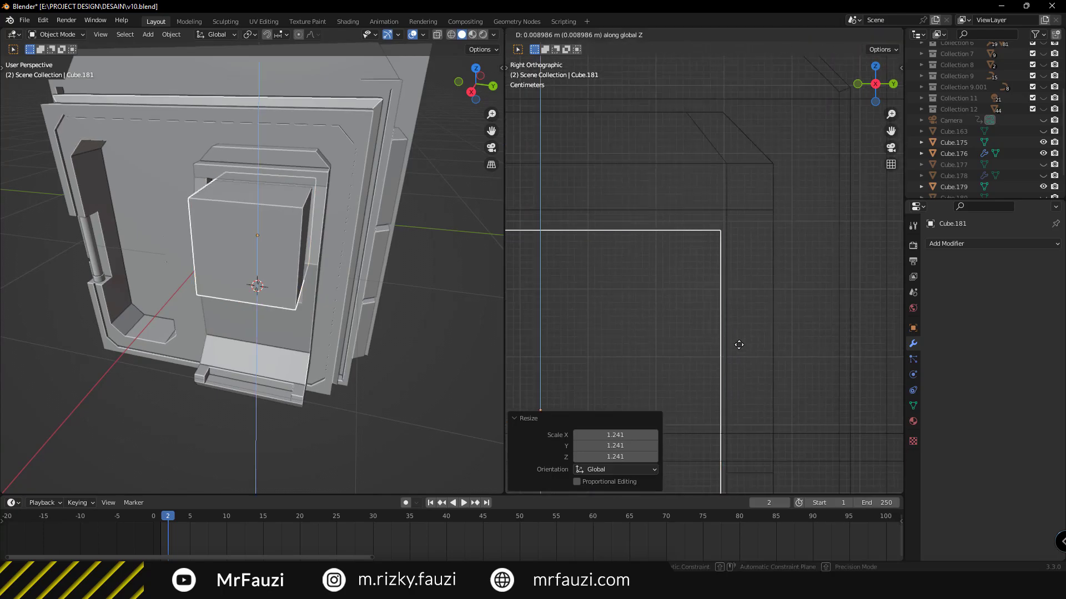
{"action": "left_click", "coordinate": [744, 319]}
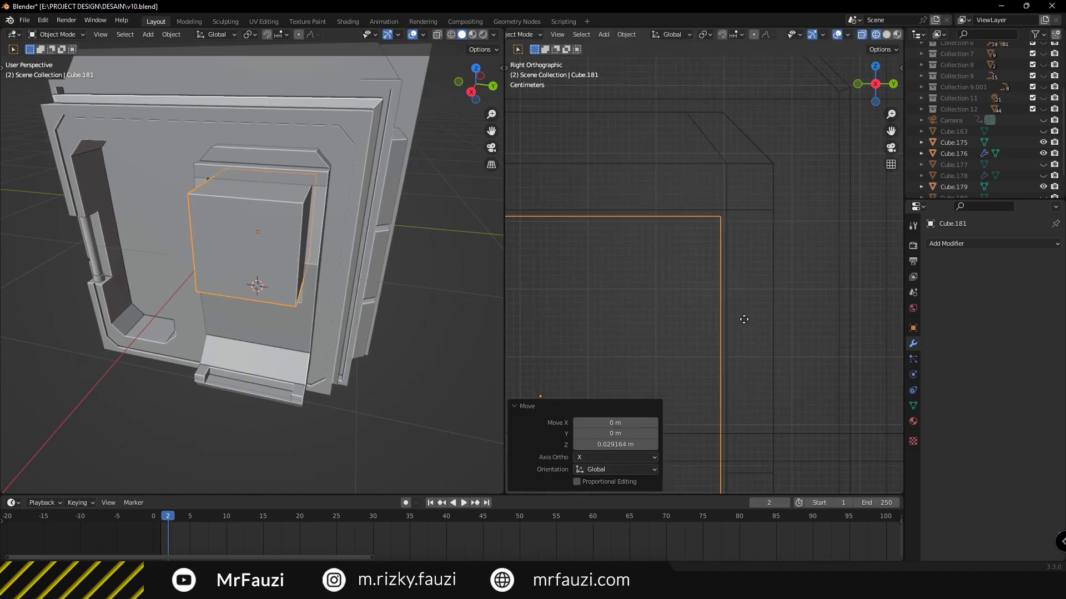
Flatten the cube along X and slide it along X into the frame's recess
{"action": "middle_click_drag", "start_coordinate": [300, 270], "coordinate": [352, 362]}
{"action": "key", "text": "s"}
{"action": "key", "text": "x"}
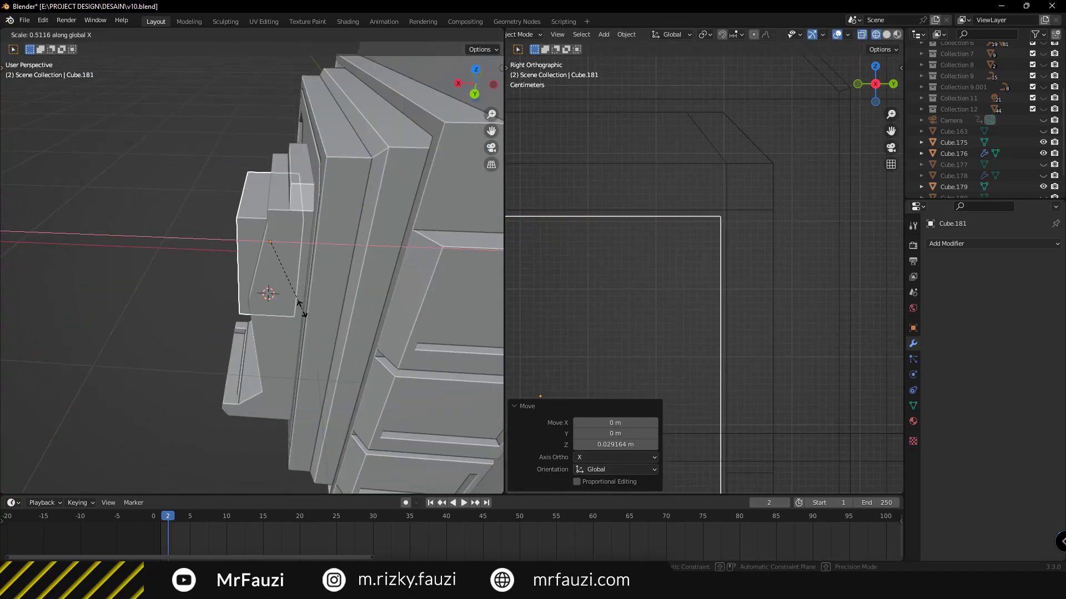
{"action": "left_click", "coordinate": [286, 292]}
{"action": "mouse_move", "coordinate": [351, 288]}
{"action": "middle_mouse_down"}
{"action": "mouse_move", "coordinate": [274, 305]}
{"action": "mouse_move", "coordinate": [309, 388]}
{"action": "middle_mouse_up"}
{"action": "key", "text": "g"}
{"action": "key", "text": "x"}
{"action": "left_click", "coordinate": [353, 290]}
Edit the inset block Cube.181 and box-select its bottom edge in front orthographic view
{"action": "left_click", "coordinate": [371, 273]}
{"action": "left_click", "coordinate": [260, 271]}
{"action": "key", "text": "Tab"}
{"action": "key", "text": "alt+a"}
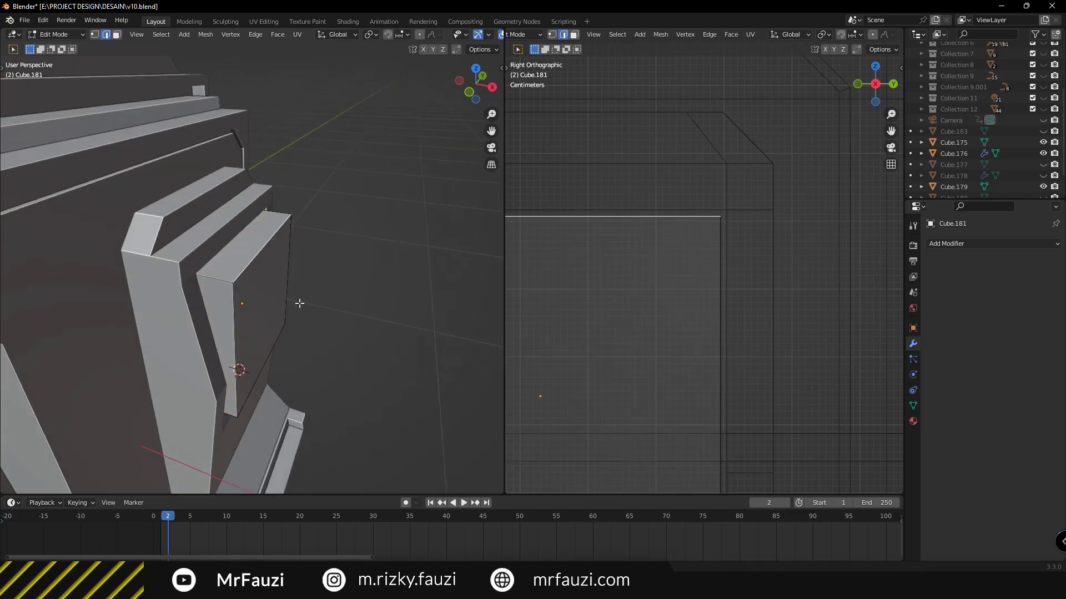
{"action": "mouse_move", "coordinate": [297, 305]}
{"action": "middle_mouse_down"}
{"action": "mouse_move", "coordinate": [277, 340]}
{"action": "mouse_move", "coordinate": [372, 341]}
{"action": "middle_mouse_up"}
{"action": "left_click", "coordinate": [277, 341]}
{"action": "scroll", "coordinate": [737, 388], "scroll_direction": "down", "scroll_amount": 3}
{"action": "scroll", "coordinate": [711, 272], "scroll_direction": "up", "scroll_amount": 3}
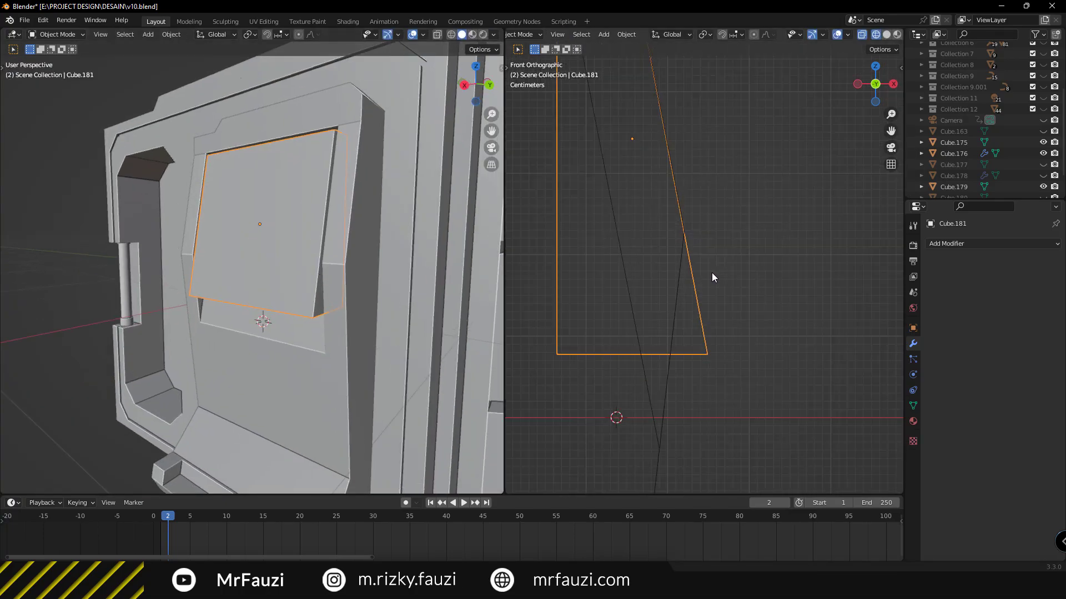
{"action": "key", "text": "alt+a"}
{"action": "left_click_drag", "start_coordinate": [685, 340], "coordinate": [742, 388]}
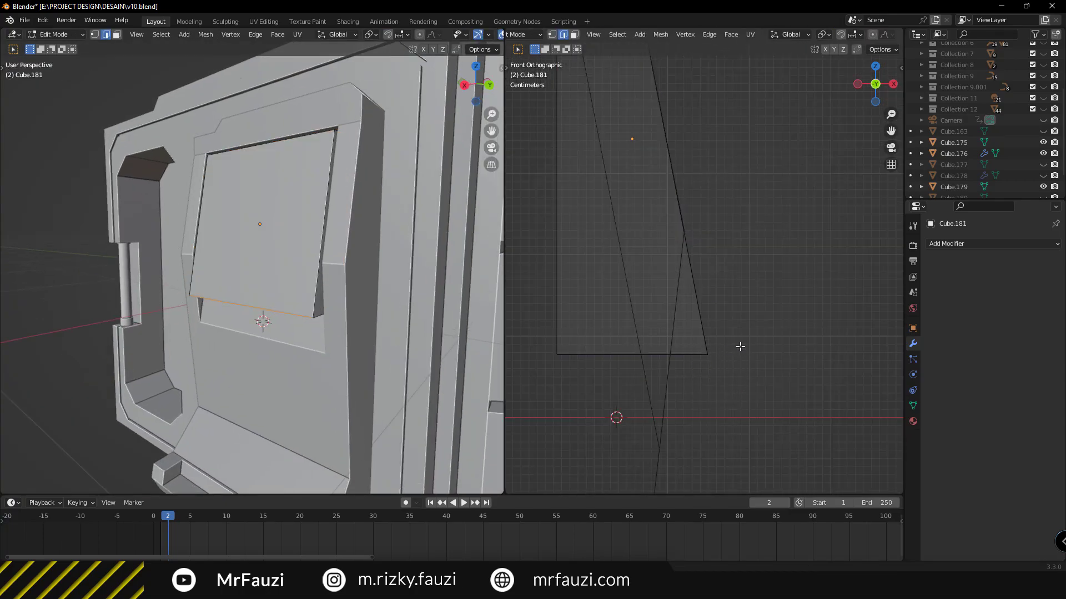
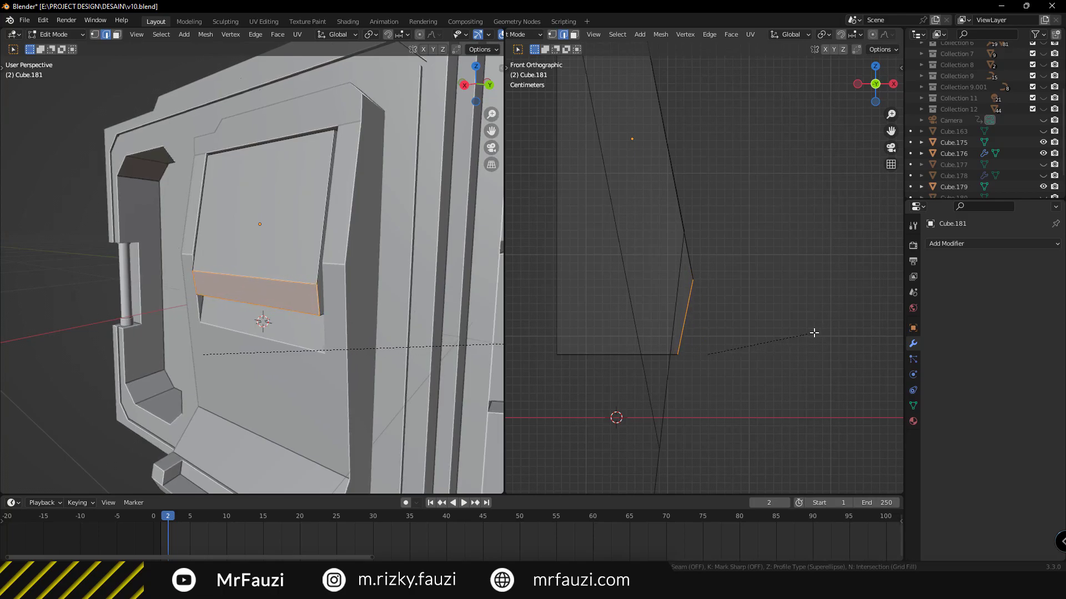
Undo a trial bevel, then nudge the flap's lower edge slightly along X
{"action": "left_click", "coordinate": [813, 332]}
{"action": "key", "text": "ctrl+z"}
{"action": "scroll", "coordinate": [721, 300], "scroll_direction": "up", "scroll_amount": 2}
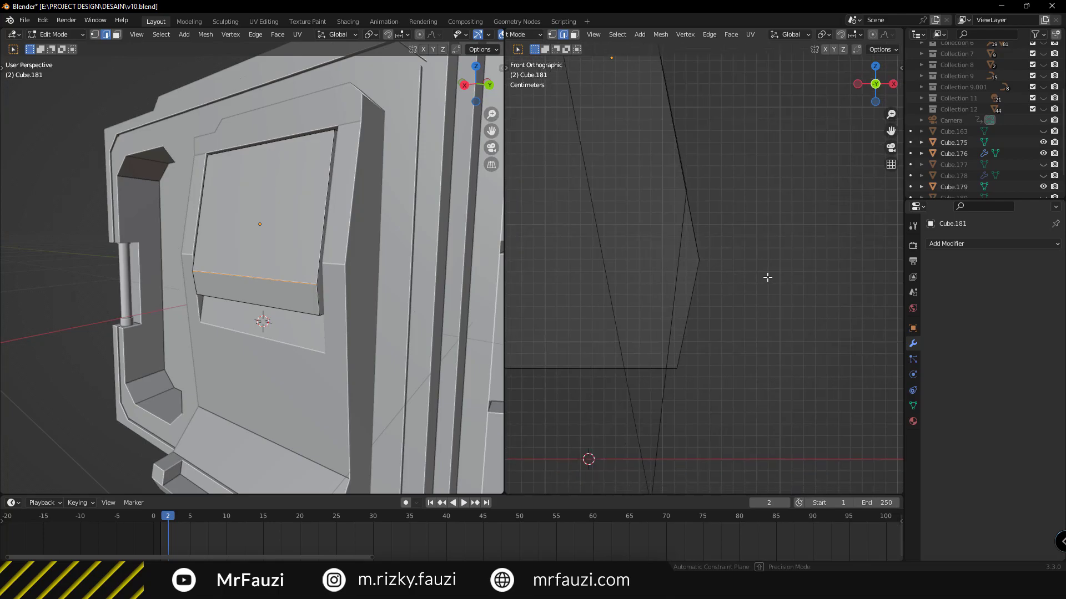
{"action": "key", "text": "g"}
{"action": "key", "text": "x"}
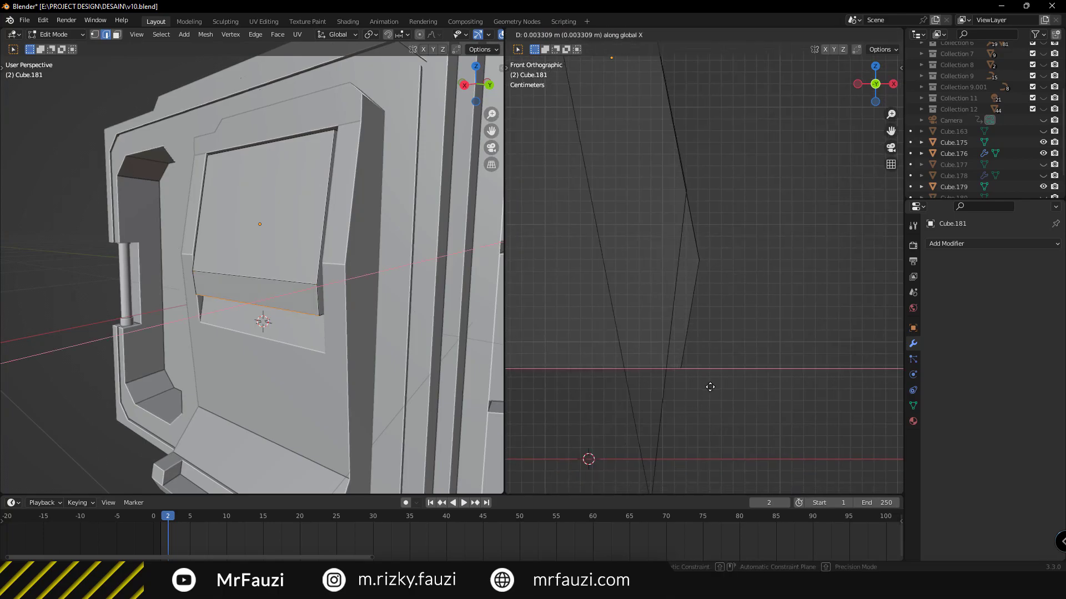
{"action": "left_click", "coordinate": [747, 397]}
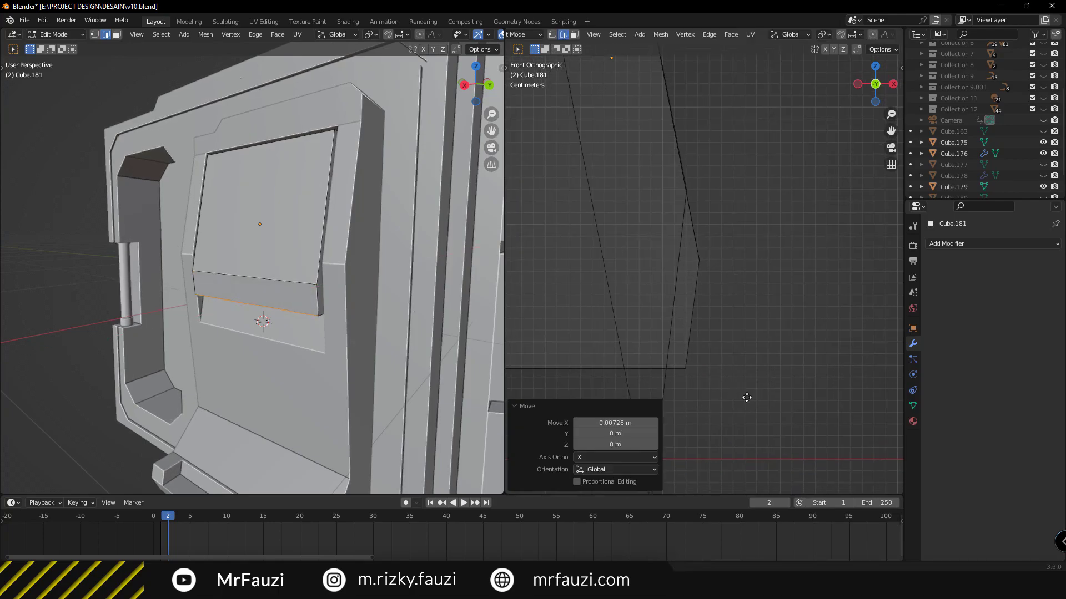
Nudge the edge along X a second time and return to Object Mode
{"action": "scroll", "coordinate": [697, 233], "scroll_direction": "down", "scroll_amount": 3}
{"action": "scroll", "coordinate": [755, 405], "scroll_direction": "up", "scroll_amount": 1}
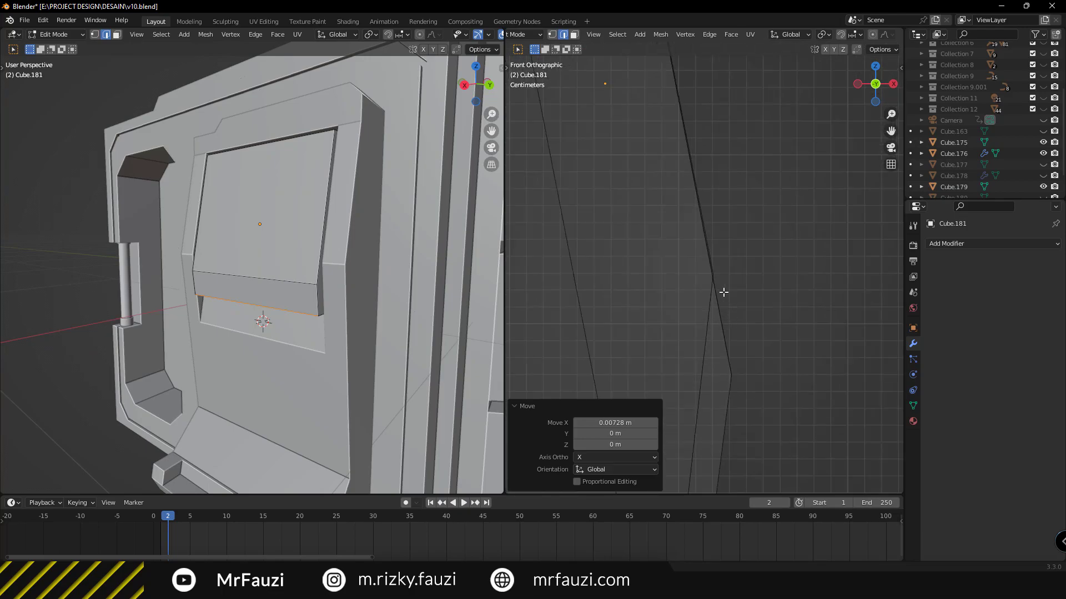
{"action": "scroll", "coordinate": [721, 293], "scroll_direction": "down", "scroll_amount": 1}
{"action": "scroll", "coordinate": [680, 255], "scroll_direction": "up", "scroll_amount": 2}
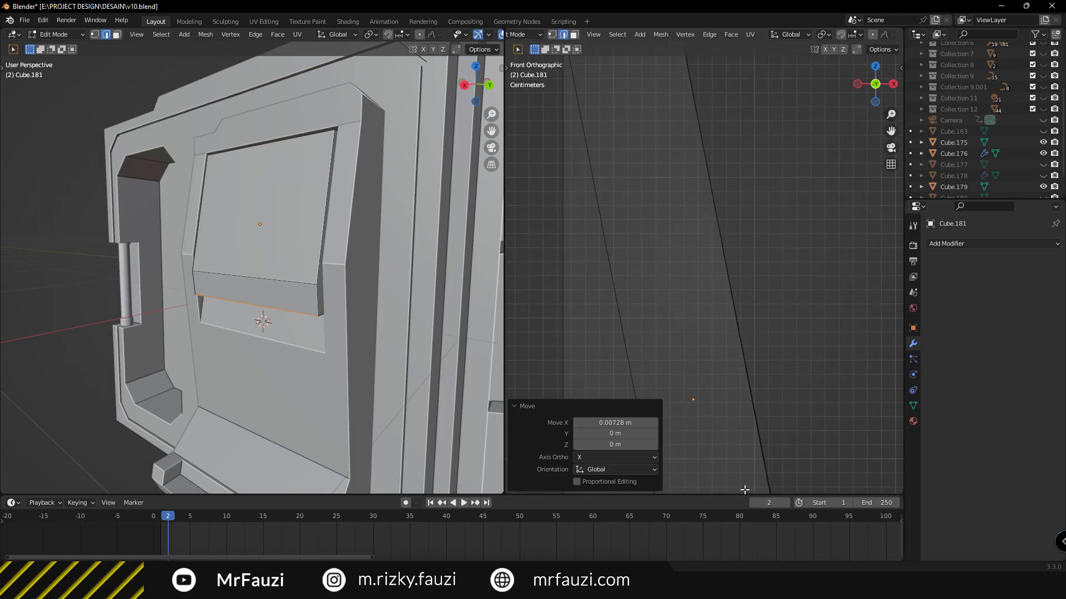
{"action": "scroll", "coordinate": [686, 244], "scroll_direction": "up", "scroll_amount": 1}
{"action": "scroll", "coordinate": [687, 243], "scroll_direction": "down", "scroll_amount": 1}
{"action": "scroll", "coordinate": [704, 309], "scroll_direction": "up", "scroll_amount": 1}
{"action": "left_click_drag", "start_coordinate": [667, 275], "coordinate": [709, 323]}
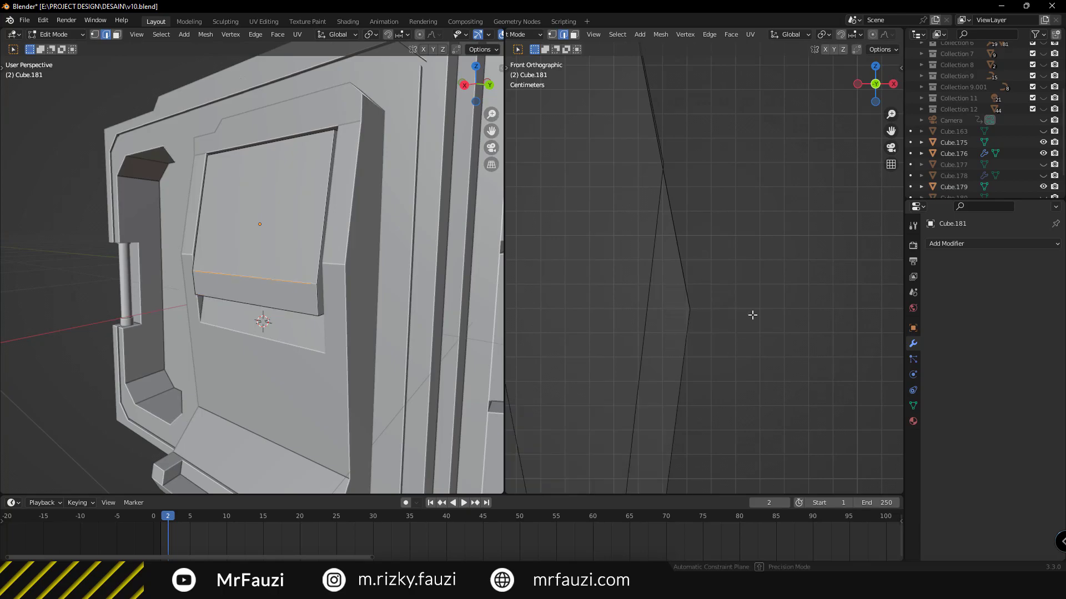
{"action": "key", "text": "g"}
{"action": "key", "text": "x"}
{"action": "left_click", "coordinate": [773, 320]}
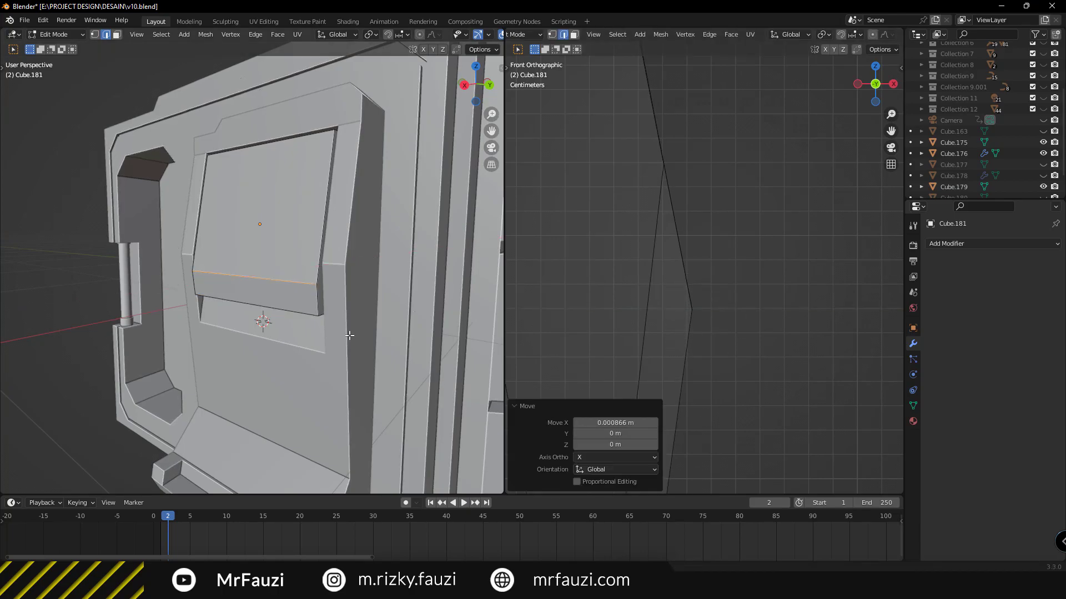
{"action": "key", "text": "Tab"}
{"action": "mouse_move", "coordinate": [264, 331]}
{"action": "middle_mouse_down"}
{"action": "mouse_move", "coordinate": [198, 318]}
{"action": "mouse_move", "coordinate": [167, 347]}
{"action": "mouse_move", "coordinate": [206, 354]}
{"action": "mouse_move", "coordinate": [285, 337]}
{"action": "mouse_move", "coordinate": [231, 342]}
{"action": "middle_mouse_up"}
Subdivide Cube.179's ledge face with 3 cuts
{"action": "left_click", "coordinate": [269, 335]}
{"action": "key", "text": "Tab"}
{"action": "scroll", "coordinate": [231, 342], "scroll_direction": "up", "scroll_amount": 4}
{"action": "left_click", "coordinate": [250, 313]}
{"action": "right_click", "coordinate": [255, 308]}
{"action": "left_click", "coordinate": [268, 307]}
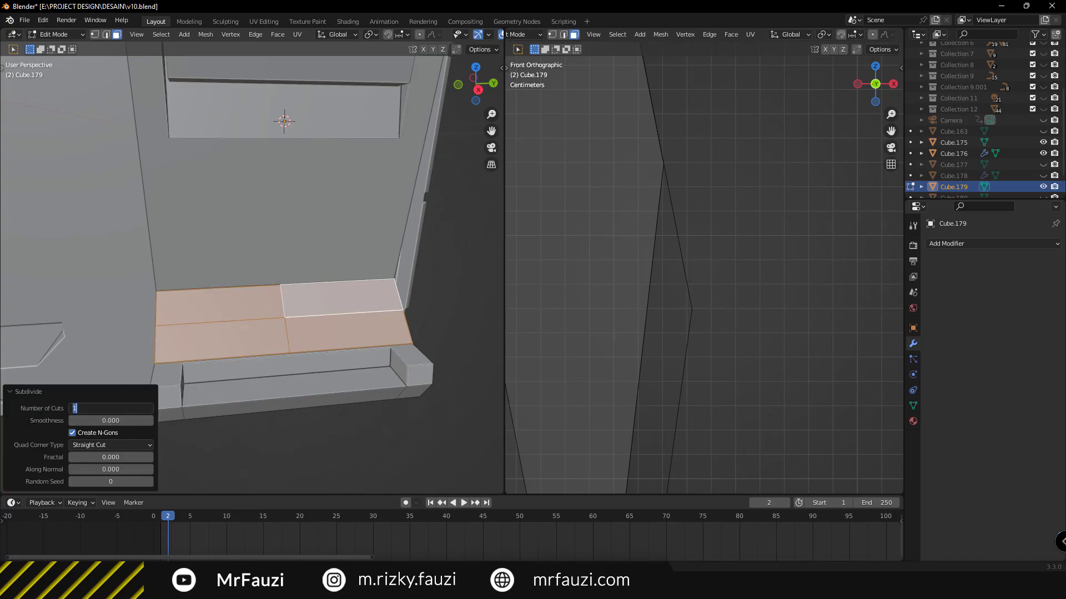
{"action": "type", "text": "3"}
{"action": "key", "text": "Return"}
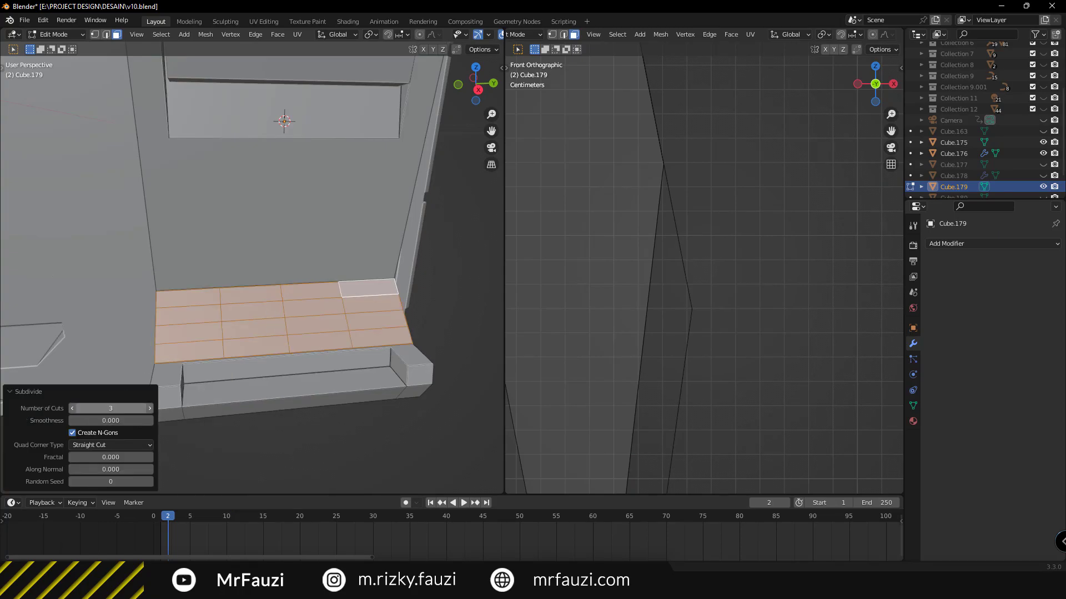
Bevel the three cross edge loops of the ledge grid to form seam gaps
{"action": "key", "text": "a"}
{"action": "mouse_move", "coordinate": [351, 332]}
{"action": "middle_mouse_down"}
{"action": "mouse_move", "coordinate": [194, 318]}
{"action": "mouse_move", "coordinate": [208, 345]}
{"action": "middle_mouse_up"}
{"action": "key", "text": "alt+a"}
{"action": "key", "text": "2"}
{"action": "scroll", "coordinate": [196, 337], "scroll_direction": "down", "scroll_amount": 2}
{"action": "scroll", "coordinate": [183, 350], "scroll_direction": "down", "scroll_amount": 2}
{"action": "scroll", "coordinate": [209, 345], "scroll_direction": "up", "scroll_amount": 3}
{"action": "left_click", "coordinate": [200, 368], "text": "alt"}
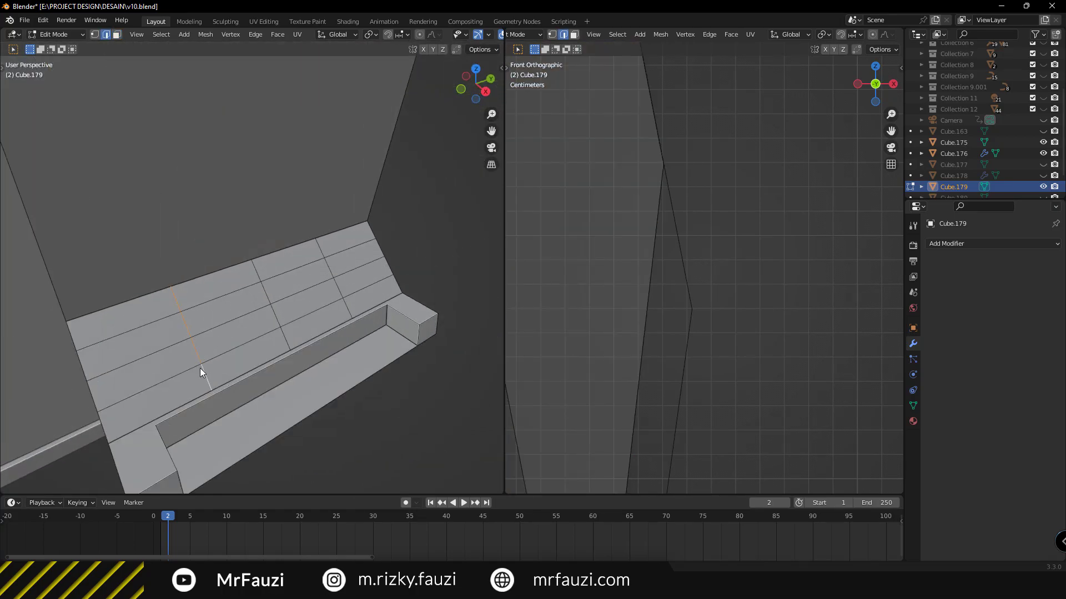
{"action": "left_click", "coordinate": [281, 344], "text": "alt+shift"}
{"action": "left_click", "coordinate": [352, 305], "text": "alt+shift"}
{"action": "middle_click_drag", "start_coordinate": [352, 305], "coordinate": [258, 347]}
{"action": "key", "text": "ctrl+b"}
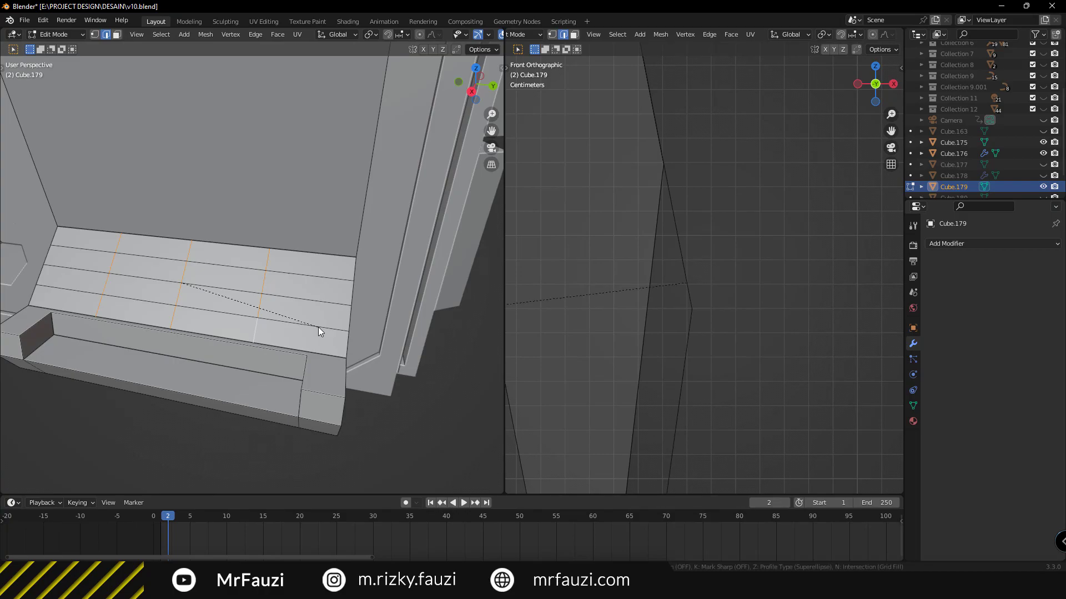
{"action": "left_click", "coordinate": [332, 338]}
Select the three lengthwise edge loops of the grid and bevel them
{"action": "mouse_move", "coordinate": [341, 311]}
{"action": "middle_mouse_down"}
{"action": "mouse_move", "coordinate": [252, 320]}
{"action": "mouse_move", "coordinate": [298, 311]}
{"action": "mouse_move", "coordinate": [244, 349]}
{"action": "mouse_move", "coordinate": [300, 344]}
{"action": "middle_mouse_up"}
{"action": "left_click", "coordinate": [252, 319], "text": "alt"}
{"action": "left_click", "coordinate": [234, 292], "text": "alt+shift"}
{"action": "left_click", "coordinate": [221, 268], "text": "alt+shift"}
{"action": "scroll", "coordinate": [301, 311], "scroll_direction": "up", "scroll_amount": 3}
{"action": "key", "text": "ctrl+b"}
Finish the lengthwise bevel and select the tiles in the left three columns
{"action": "left_click", "coordinate": [277, 329]}
{"action": "scroll", "coordinate": [277, 328], "scroll_direction": "down", "scroll_amount": 3}
{"action": "key", "text": "3"}
{"action": "left_click", "coordinate": [239, 298]}
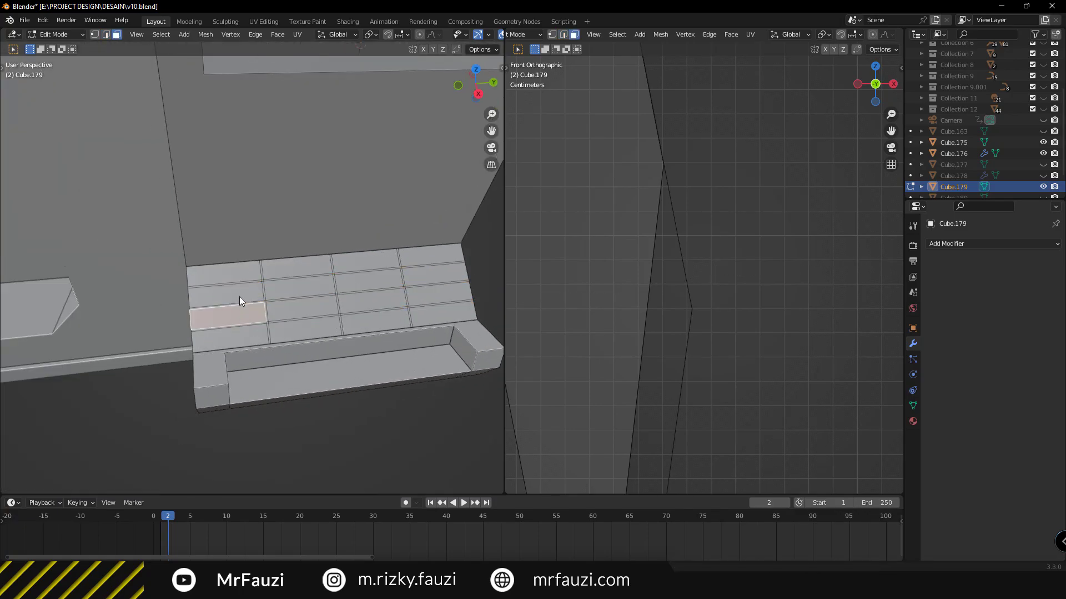
{"action": "left_click", "coordinate": [239, 320], "text": "shift"}
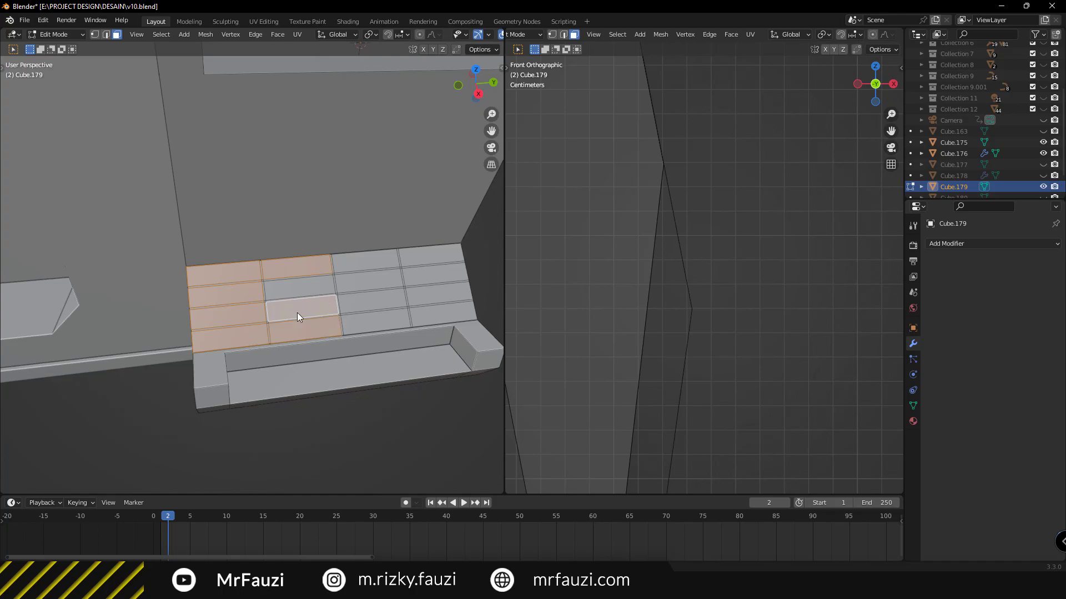
{"action": "left_click", "coordinate": [368, 312], "text": "shift"}
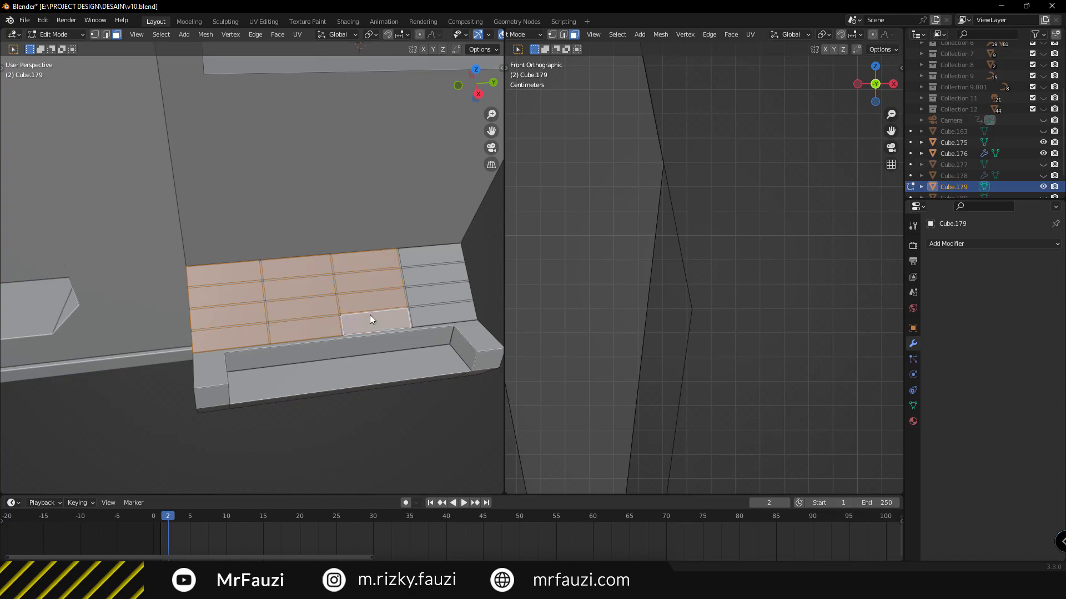
{"action": "scroll", "coordinate": [368, 311], "scroll_direction": "up", "scroll_amount": 4}
{"action": "scroll", "coordinate": [356, 318], "scroll_direction": "down", "scroll_amount": 3}
{"action": "mouse_move", "coordinate": [328, 361]}
{"action": "middle_mouse_down"}
{"action": "mouse_move", "coordinate": [230, 353]}
{"action": "mouse_move", "coordinate": [259, 374]}
{"action": "middle_mouse_up"}
Extrude the selected tiles about 0.009 m and return to Object Mode
{"action": "key", "text": "e"}
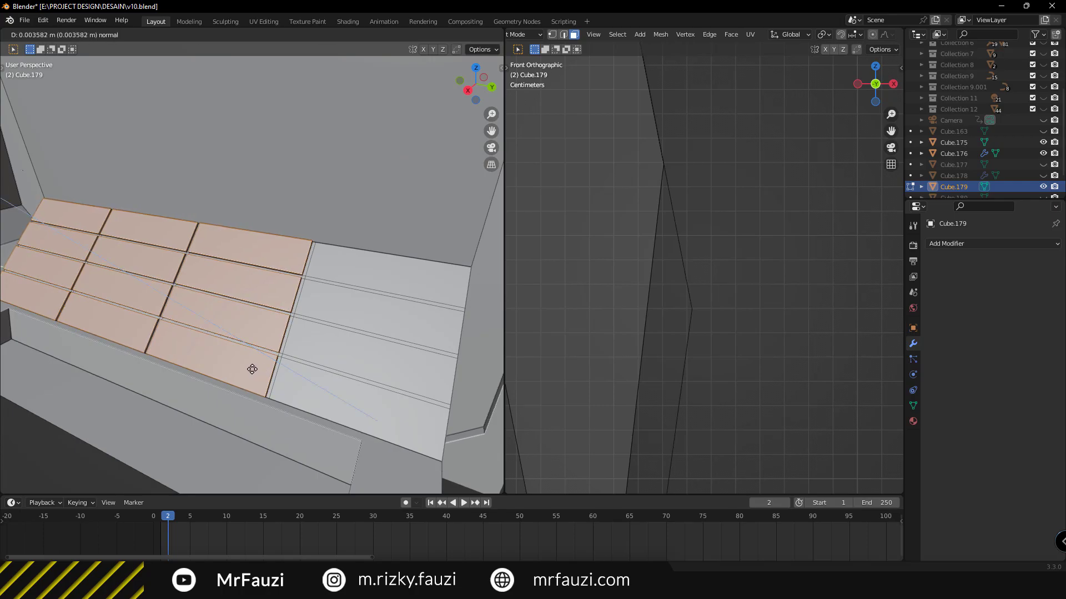
{"action": "left_click", "coordinate": [229, 363]}
{"action": "scroll", "coordinate": [331, 367], "scroll_direction": "down", "scroll_amount": 4}
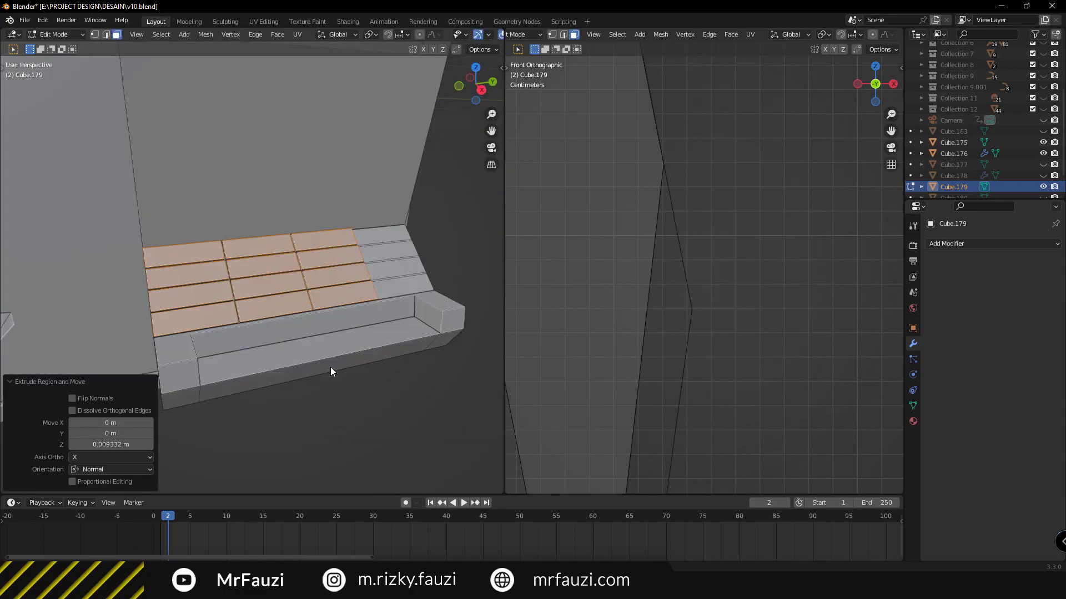
{"action": "mouse_move", "coordinate": [331, 367]}
{"action": "middle_mouse_down"}
{"action": "mouse_move", "coordinate": [352, 320]}
{"action": "mouse_move", "coordinate": [348, 333]}
{"action": "mouse_move", "coordinate": [254, 368]}
{"action": "mouse_move", "coordinate": [281, 364]}
{"action": "mouse_move", "coordinate": [307, 336]}
{"action": "mouse_move", "coordinate": [244, 378]}
{"action": "mouse_move", "coordinate": [268, 343]}
{"action": "mouse_move", "coordinate": [231, 365]}
{"action": "mouse_move", "coordinate": [231, 399]}
{"action": "middle_mouse_up"}
{"action": "key", "text": "Tab"}
{"action": "scroll", "coordinate": [265, 344], "scroll_direction": "up", "scroll_amount": 2}
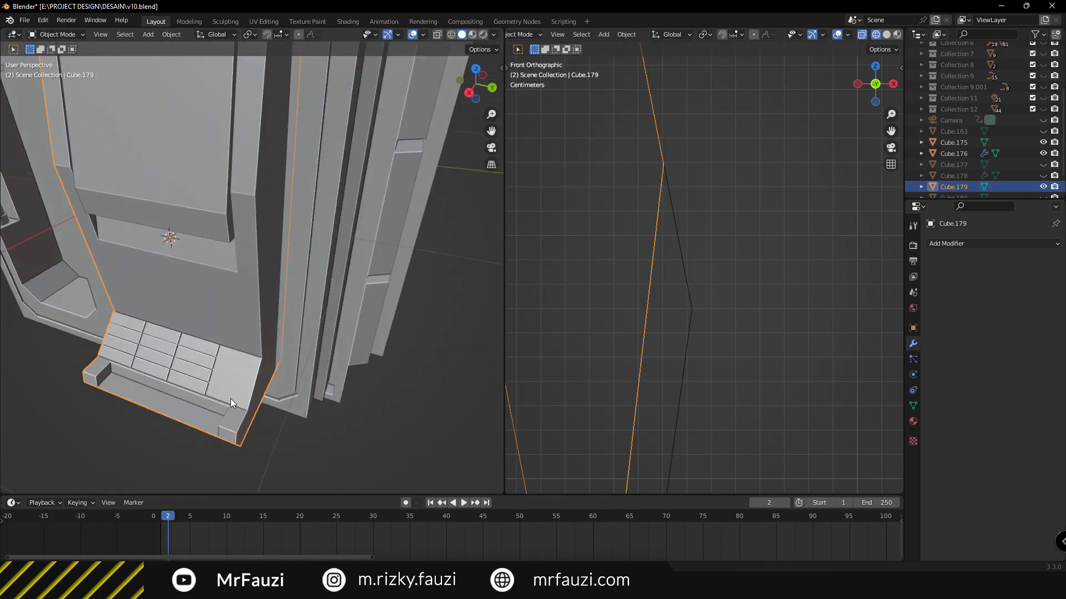
Extrude the right-column ledge tiles about 0.029 m into a taller block
{"action": "key", "text": "Tab"}
{"action": "scroll", "coordinate": [230, 385], "scroll_direction": "up", "scroll_amount": 2}
{"action": "scroll", "coordinate": [229, 385], "scroll_direction": "down", "scroll_amount": 2}
{"action": "left_click", "coordinate": [208, 333]}
{"action": "left_click", "coordinate": [210, 314], "text": "shift"}
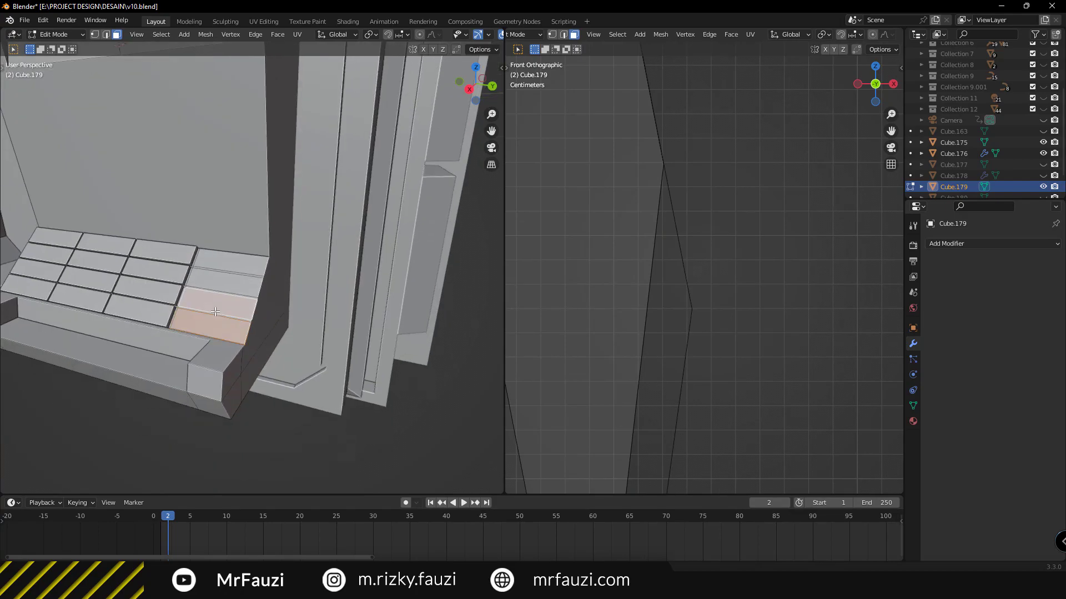
{"action": "scroll", "coordinate": [215, 312], "scroll_direction": "up", "scroll_amount": 2}
{"action": "scroll", "coordinate": [198, 355], "scroll_direction": "down", "scroll_amount": 2}
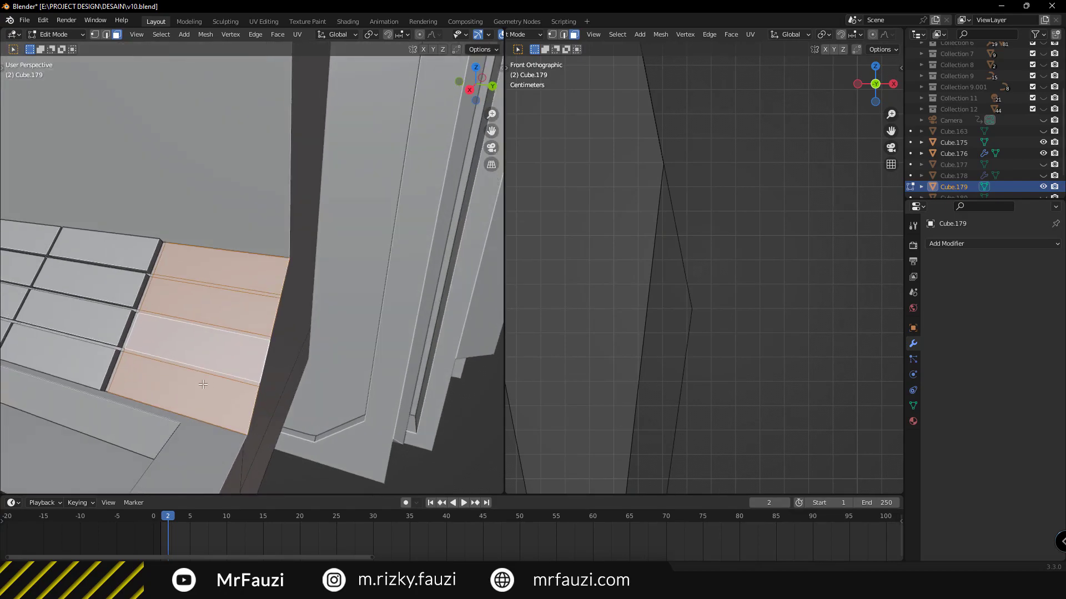
{"action": "scroll", "coordinate": [191, 375], "scroll_direction": "up", "scroll_amount": 2}
{"action": "key", "text": "e"}
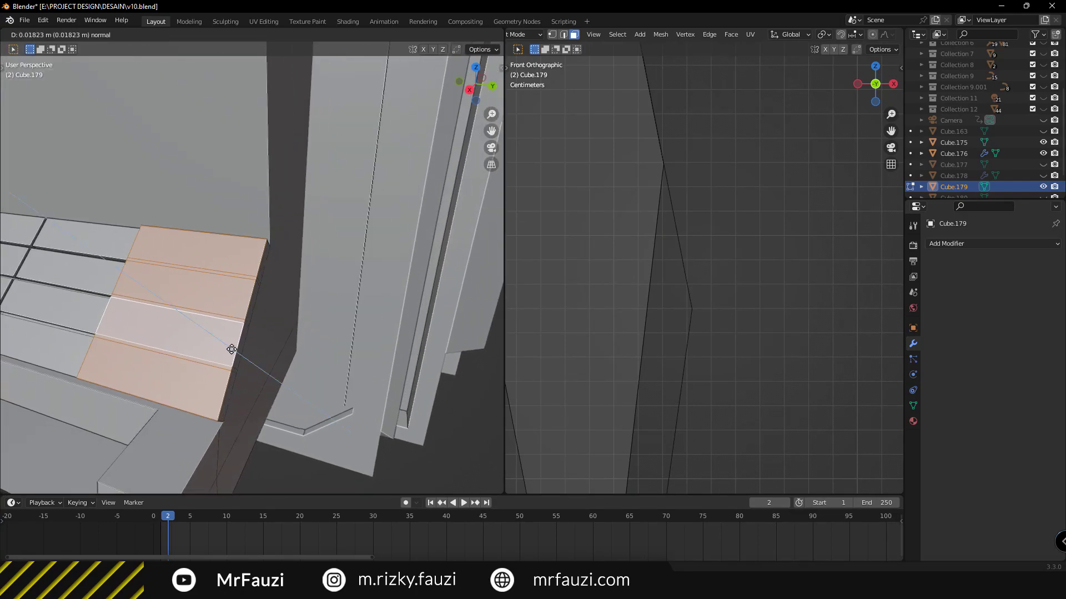
{"action": "left_click", "coordinate": [225, 350]}
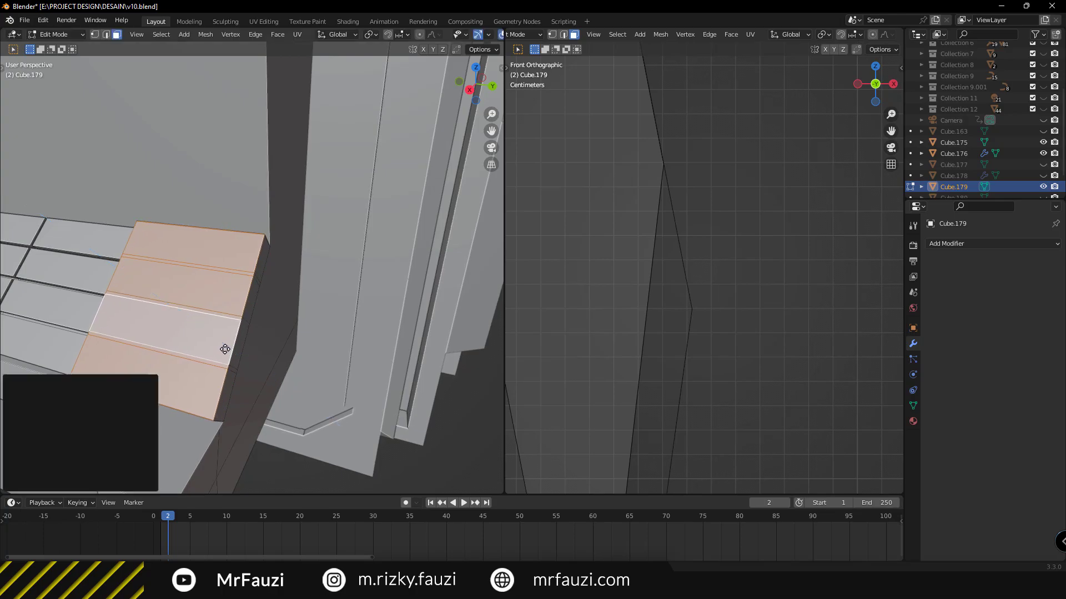
{"action": "middle_click_drag", "start_coordinate": [225, 350], "coordinate": [386, 394]}
Scale the block to 0.799 along Y and return to Object Mode
{"action": "key", "text": "s"}
{"action": "key", "text": "y"}
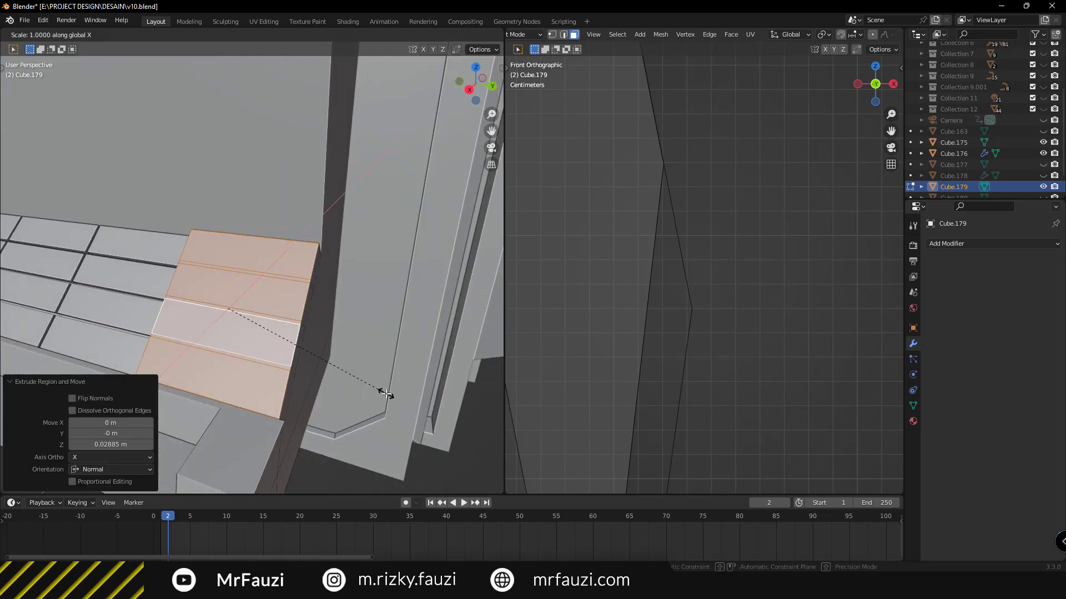
{"action": "left_click", "coordinate": [349, 389]}
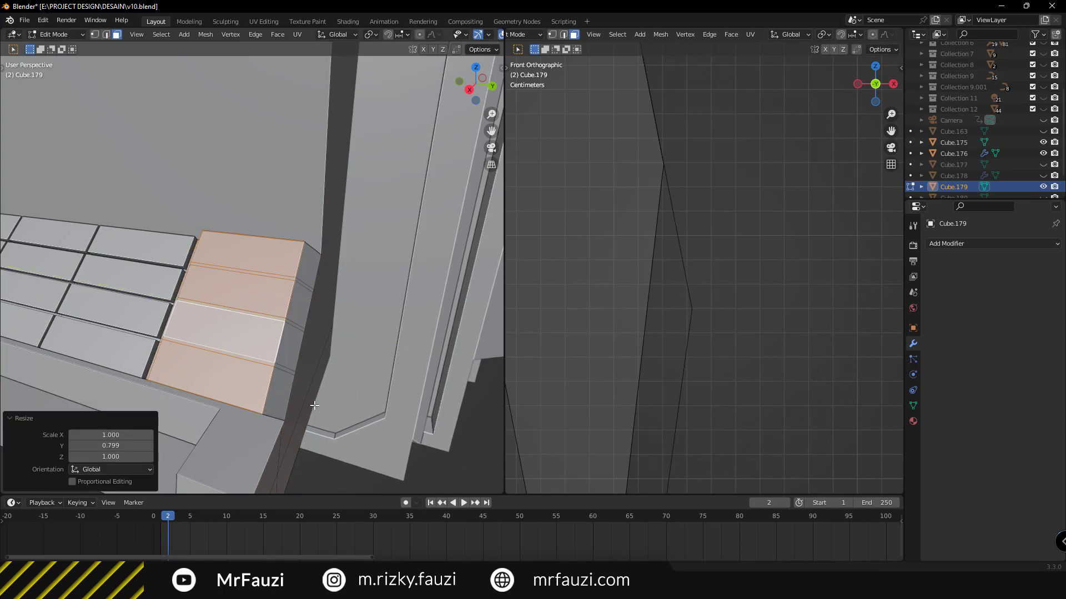
{"action": "mouse_move", "coordinate": [349, 390]}
{"action": "middle_mouse_down"}
{"action": "mouse_move", "coordinate": [347, 314]}
{"action": "mouse_move", "coordinate": [290, 302]}
{"action": "mouse_move", "coordinate": [284, 349]}
{"action": "mouse_move", "coordinate": [251, 252]}
{"action": "middle_mouse_up"}
{"action": "key", "text": "Tab"}
{"action": "scroll", "coordinate": [284, 349], "scroll_direction": "down", "scroll_amount": 3}
{"action": "key", "text": "grave"}
Add a cylinder with 6 sides
{"action": "scroll", "coordinate": [251, 256], "scroll_direction": "up", "scroll_amount": 3}
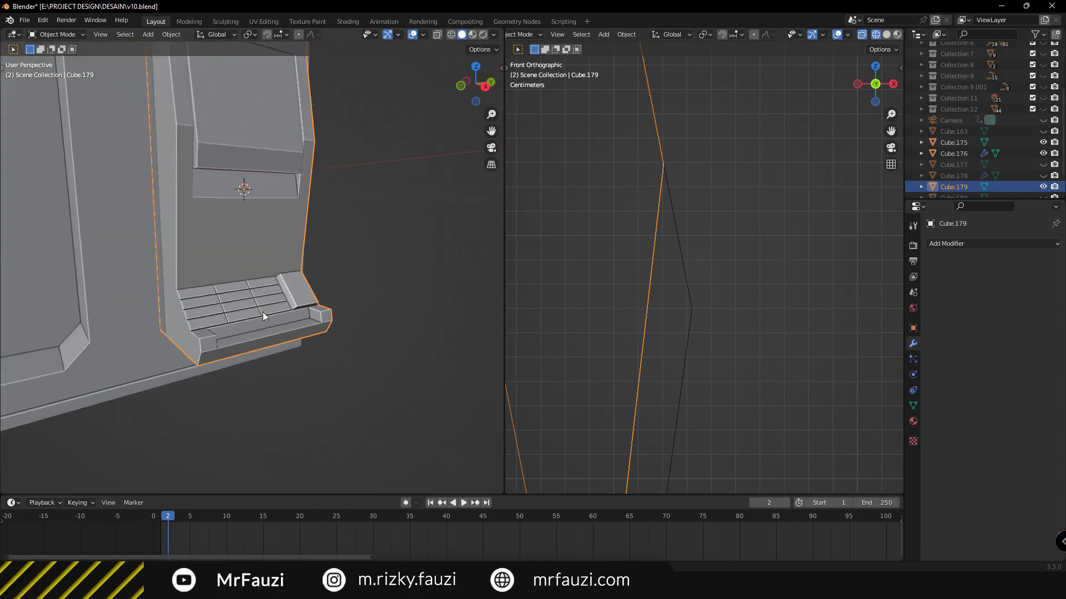
{"action": "key", "text": "shift+a"}
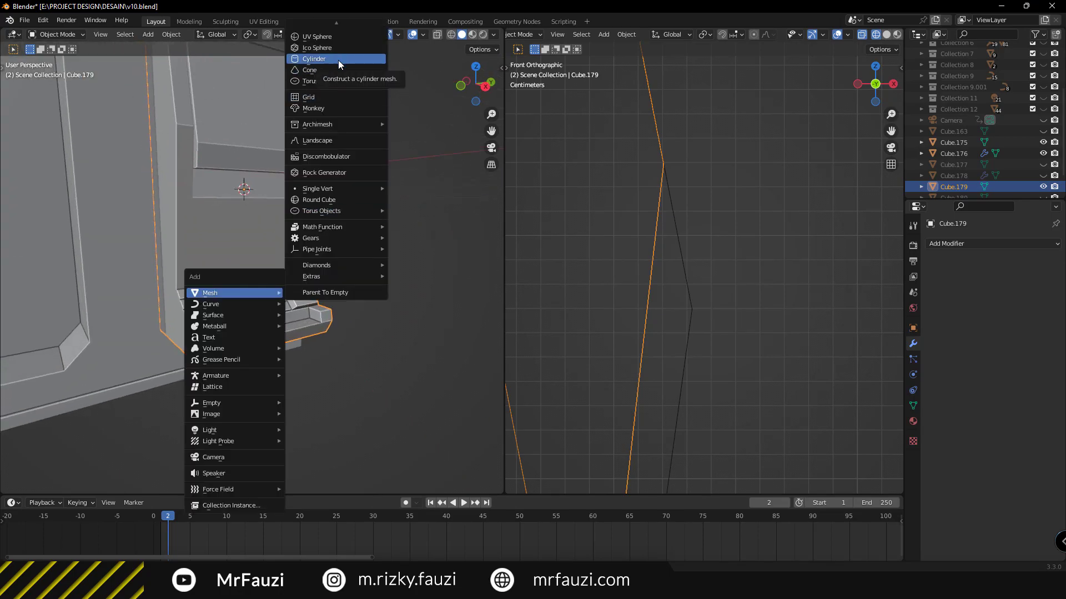
{"action": "left_click", "coordinate": [338, 60]}
{"action": "scroll", "coordinate": [318, 228], "scroll_direction": "down", "scroll_amount": 8}
{"action": "scroll", "coordinate": [308, 248], "scroll_direction": "up", "scroll_amount": 4}
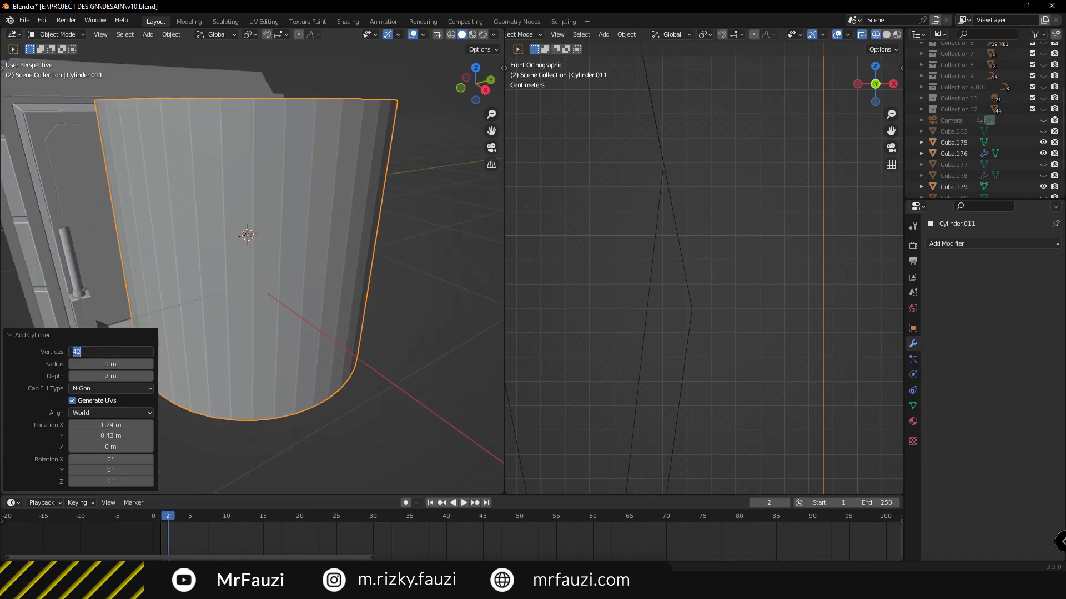
{"action": "type", "text": "6"}
{"action": "key", "text": "Return"}
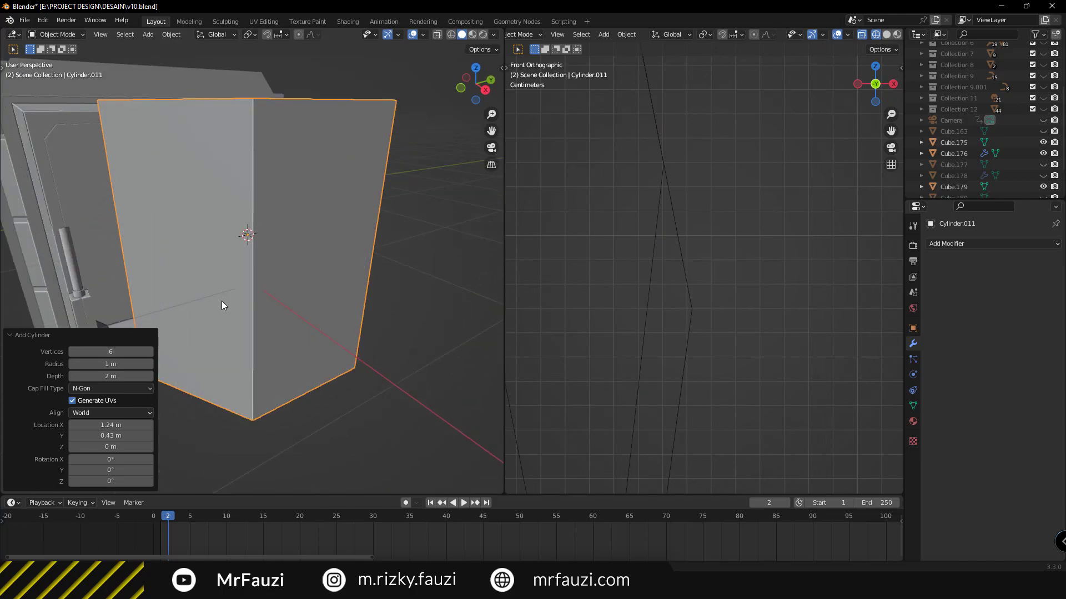
{"action": "mouse_move", "coordinate": [221, 301]}
{"action": "middle_mouse_down"}
{"action": "mouse_move", "coordinate": [215, 326]}
{"action": "mouse_move", "coordinate": [312, 328]}
{"action": "middle_mouse_up"}
Rotate the hex cylinder 90 degrees on X and scale it to 0.356
{"action": "key", "text": "r"}
{"action": "key", "text": "x"}
{"action": "key", "text": "9"}
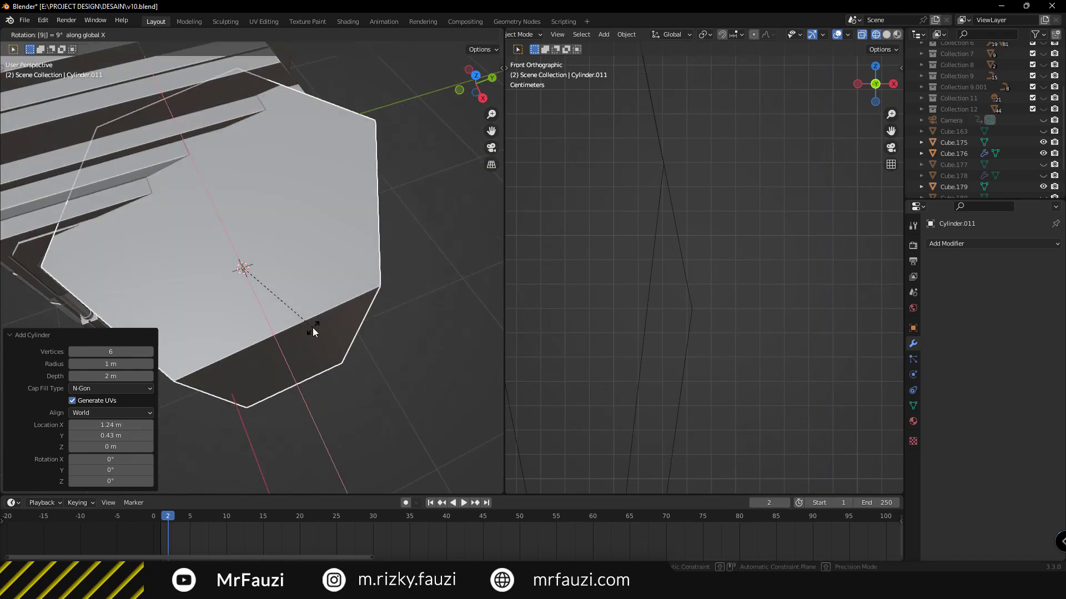
{"action": "key", "text": "0"}
{"action": "key", "text": "Return"}
{"action": "key", "text": "s"}
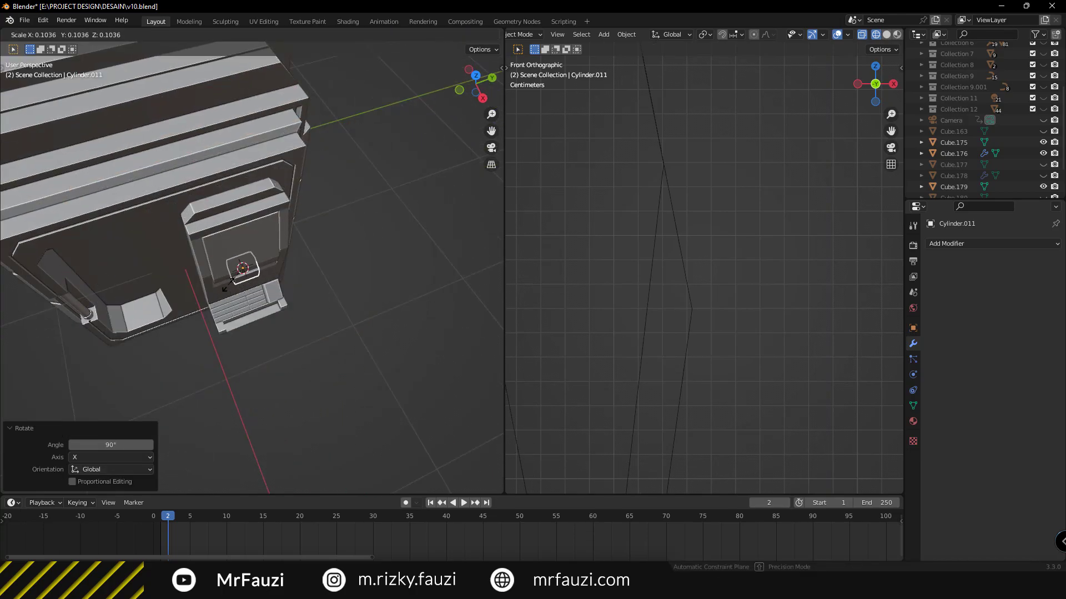
{"action": "left_click", "coordinate": [278, 303]}
Shift the piece along X, then lower it about 0.53 m on Z
{"action": "key", "text": "g"}
{"action": "key", "text": "x"}
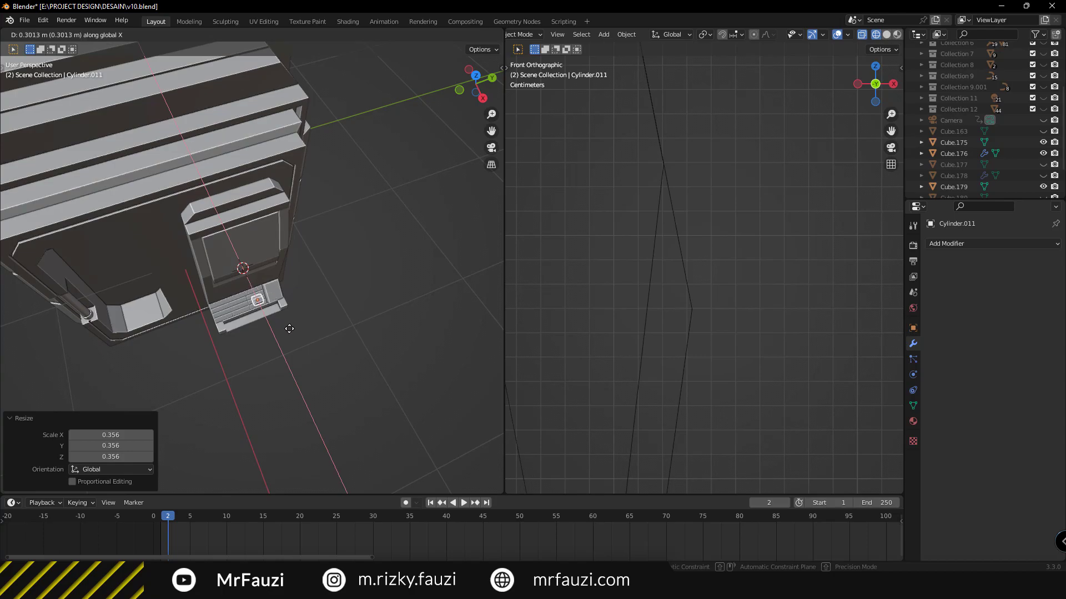
{"action": "left_click", "coordinate": [295, 335]}
{"action": "middle_click_drag", "start_coordinate": [294, 335], "coordinate": [268, 281]}
{"action": "scroll", "coordinate": [268, 281], "scroll_direction": "up", "scroll_amount": 3}
{"action": "key", "text": "g"}
{"action": "key", "text": "z"}
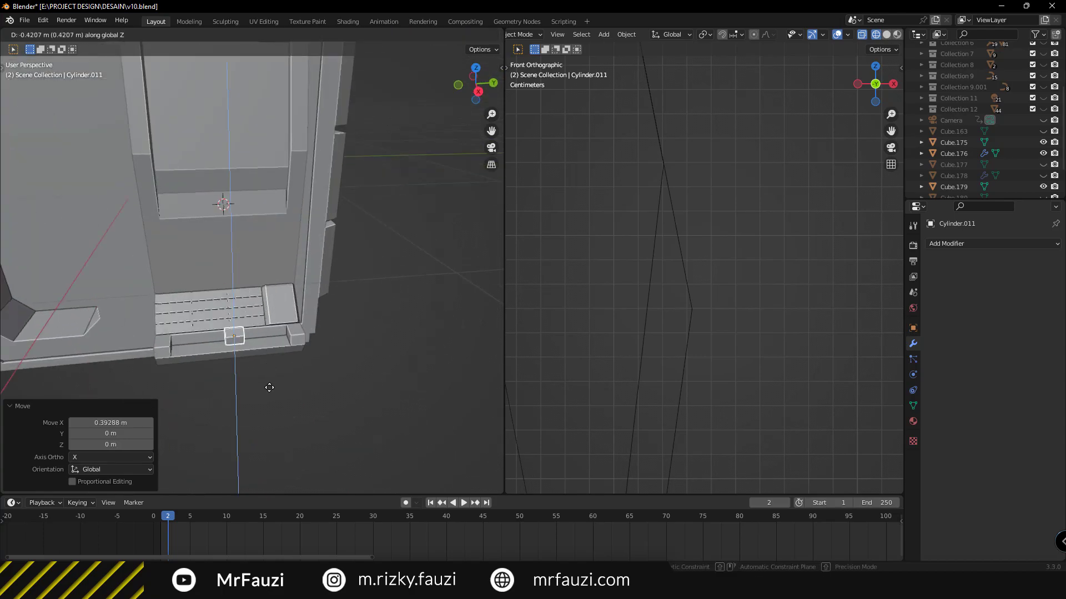
{"action": "left_click", "coordinate": [270, 387]}
{"action": "mouse_move", "coordinate": [271, 388]}
{"action": "middle_mouse_down"}
{"action": "mouse_move", "coordinate": [350, 361]}
{"action": "mouse_move", "coordinate": [302, 309]}
{"action": "middle_mouse_up"}
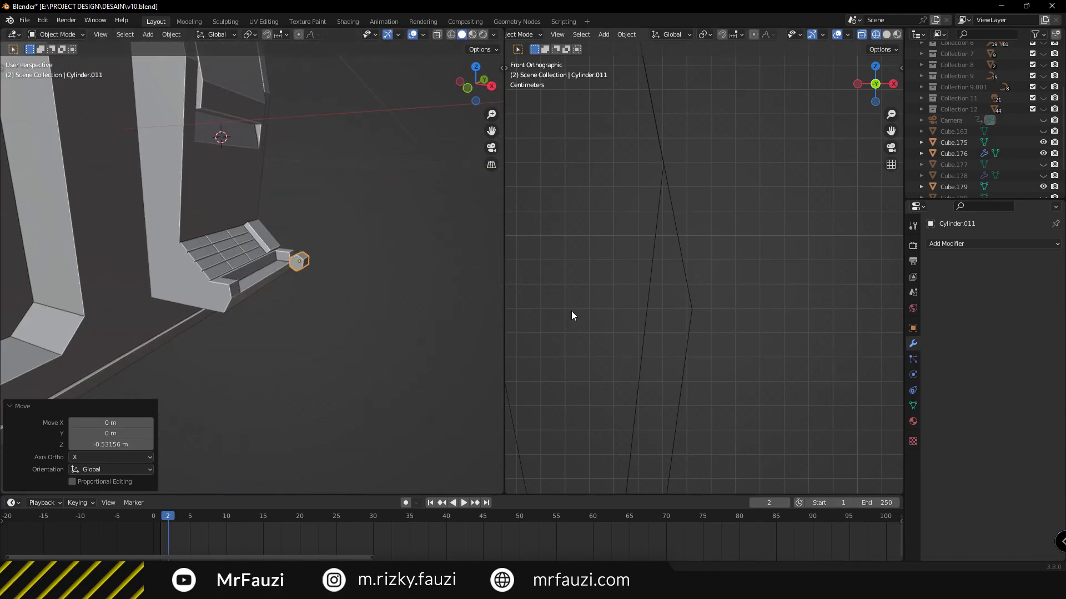
Move the hexagon cylinder into the tray and scale it to 0.465
{"action": "scroll", "coordinate": [579, 309], "scroll_direction": "down", "scroll_amount": 2}
{"action": "scroll", "coordinate": [578, 308], "scroll_direction": "up", "scroll_amount": 3}
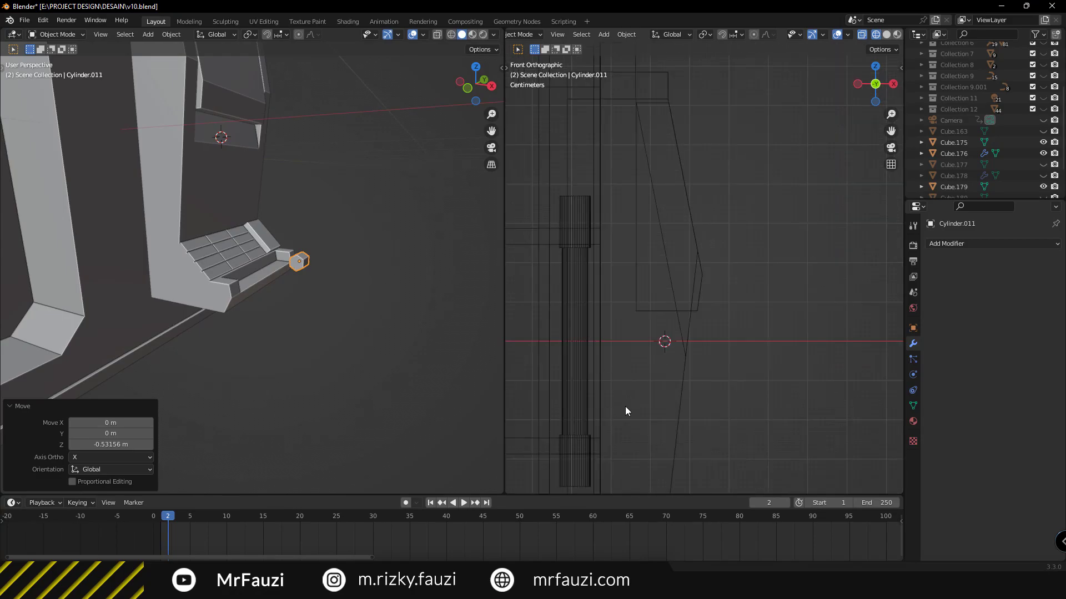
{"action": "middle_click_drag", "start_coordinate": [625, 406], "coordinate": [642, 262], "text": "shift"}
{"action": "scroll", "coordinate": [826, 306], "scroll_direction": "up", "scroll_amount": 1}
{"action": "scroll", "coordinate": [825, 306], "scroll_direction": "up", "scroll_amount": 1}
{"action": "key", "text": "g"}
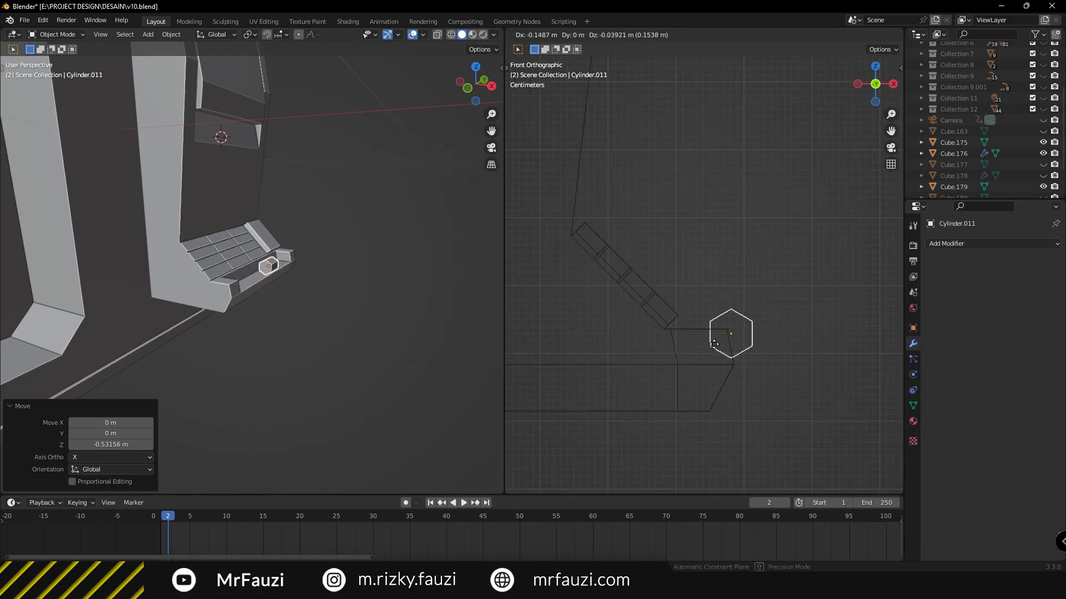
{"action": "left_click", "coordinate": [764, 368]}
{"action": "key", "text": "s"}
{"action": "left_click", "coordinate": [767, 367]}
Fine-tune the rod's position and stretch it to about 3.539 along Y
{"action": "middle_click_drag", "start_coordinate": [743, 289], "coordinate": [709, 216], "text": "shift"}
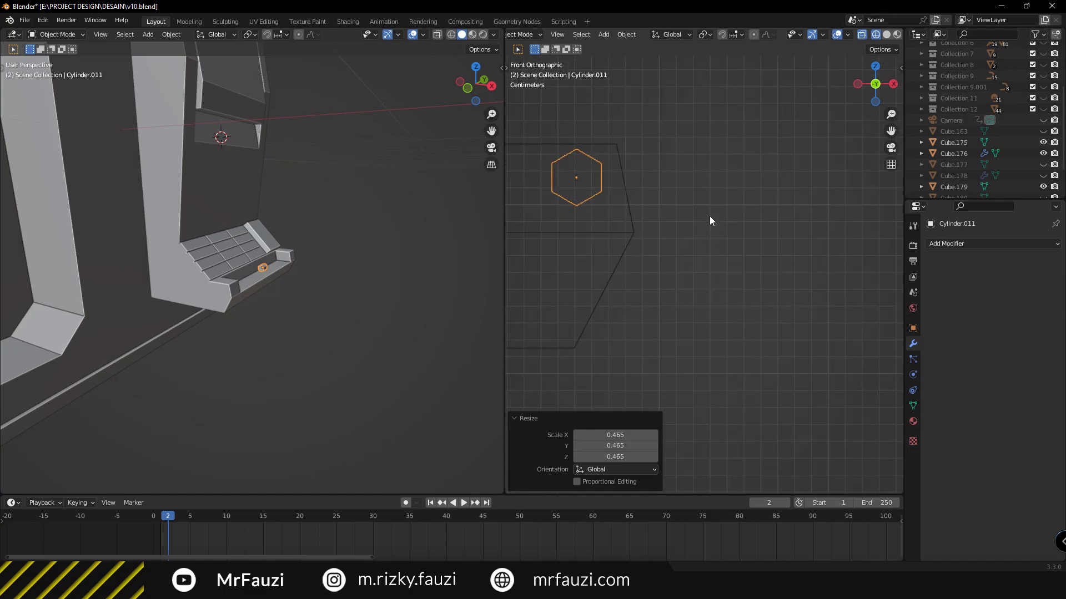
{"action": "scroll", "coordinate": [722, 250], "scroll_direction": "up", "scroll_amount": 2}
{"action": "key", "text": "g"}
{"action": "left_click", "coordinate": [748, 320]}
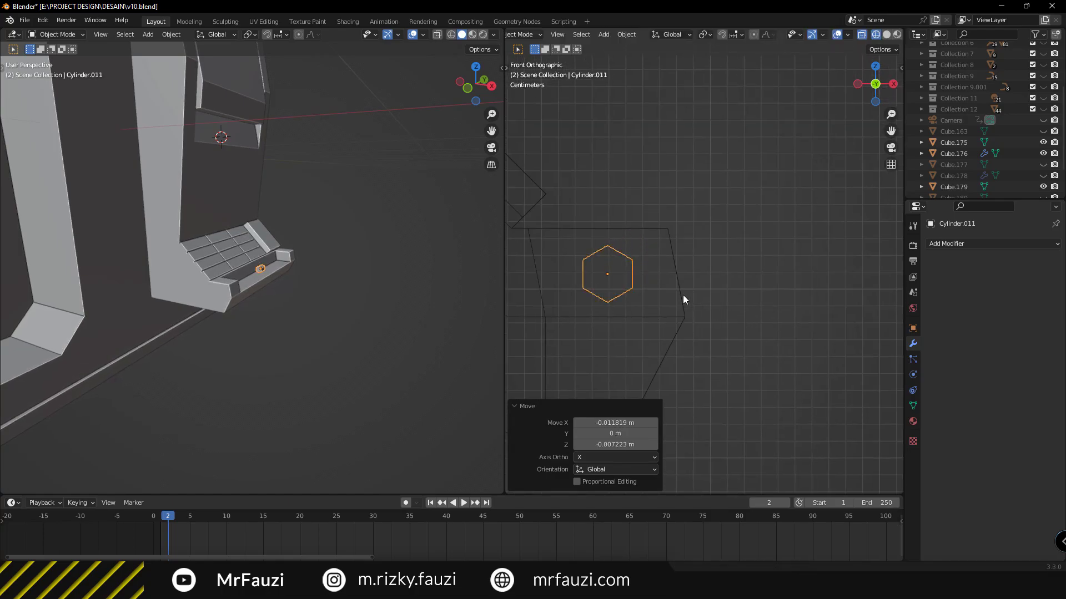
{"action": "key", "text": "s"}
{"action": "key", "text": "x"}
{"action": "key", "text": "y"}
{"action": "left_click", "coordinate": [333, 310]}
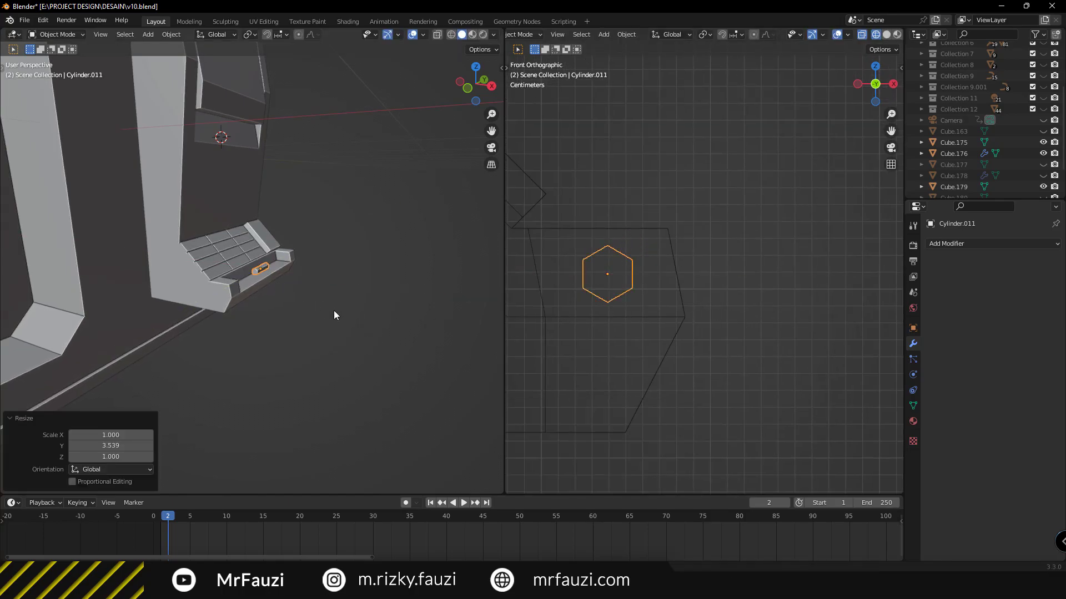
{"action": "key", "text": "s"}
{"action": "key", "text": "y"}
{"action": "left_click", "coordinate": [389, 368]}
Deselect everything and orbit to frame the hex rod in the tray
{"action": "key", "text": "a"}
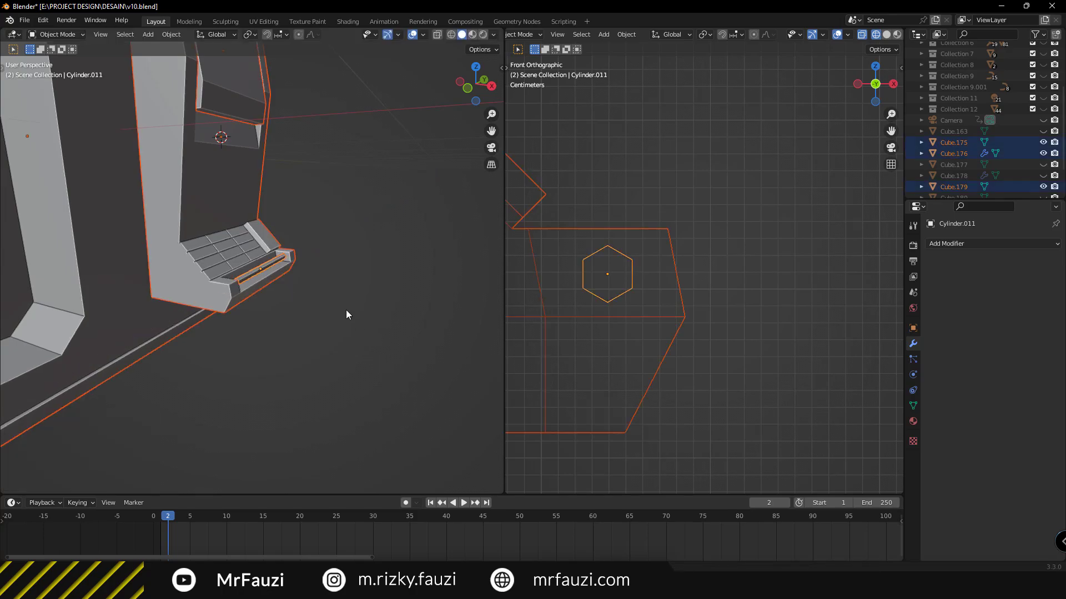
{"action": "key", "text": "alt+a"}
{"action": "middle_click_drag", "start_coordinate": [345, 310], "coordinate": [193, 294]}
{"action": "scroll", "coordinate": [222, 277], "scroll_direction": "up", "scroll_amount": 3}
{"action": "mouse_move", "coordinate": [254, 258]}
{"action": "middle_mouse_down"}
{"action": "mouse_move", "coordinate": [268, 269]}
{"action": "mouse_move", "coordinate": [292, 240]}
{"action": "mouse_move", "coordinate": [245, 298]}
{"action": "mouse_move", "coordinate": [333, 283]}
{"action": "middle_mouse_up"}
{"action": "middle_click_drag", "start_coordinate": [647, 273], "coordinate": [601, 275], "text": "shift"}
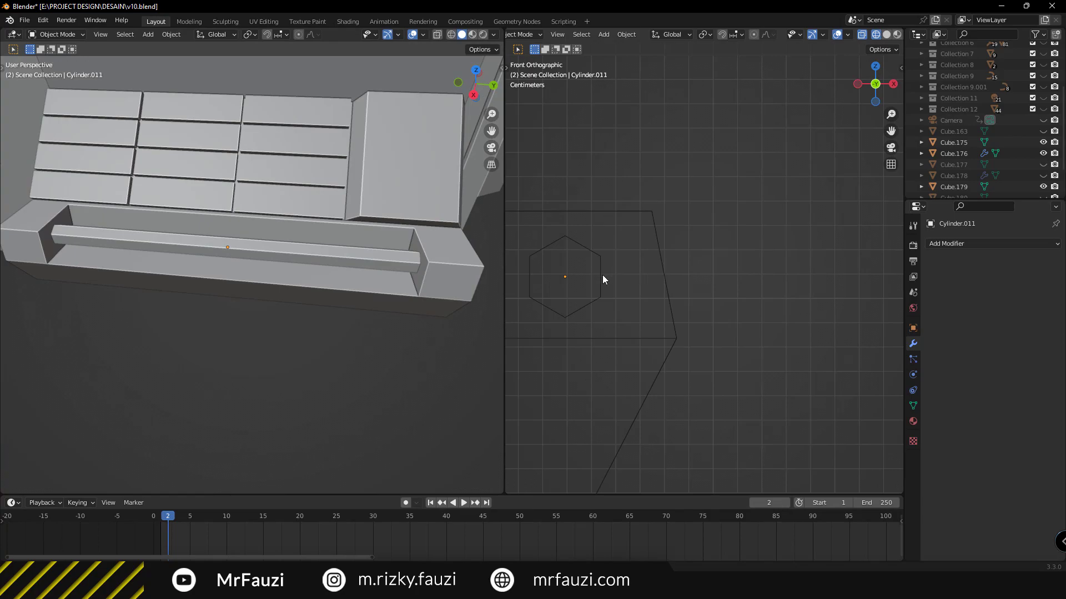
Add two centred edge loops across the hexagonal rod in Edit Mode
{"action": "left_click", "coordinate": [232, 250]}
{"action": "middle_click_drag", "start_coordinate": [232, 249], "coordinate": [260, 258]}
{"action": "key", "text": "Tab"}
{"action": "key", "text": "ctrl+r"}
{"action": "scroll", "coordinate": [260, 258], "scroll_direction": "up", "scroll_amount": 1}
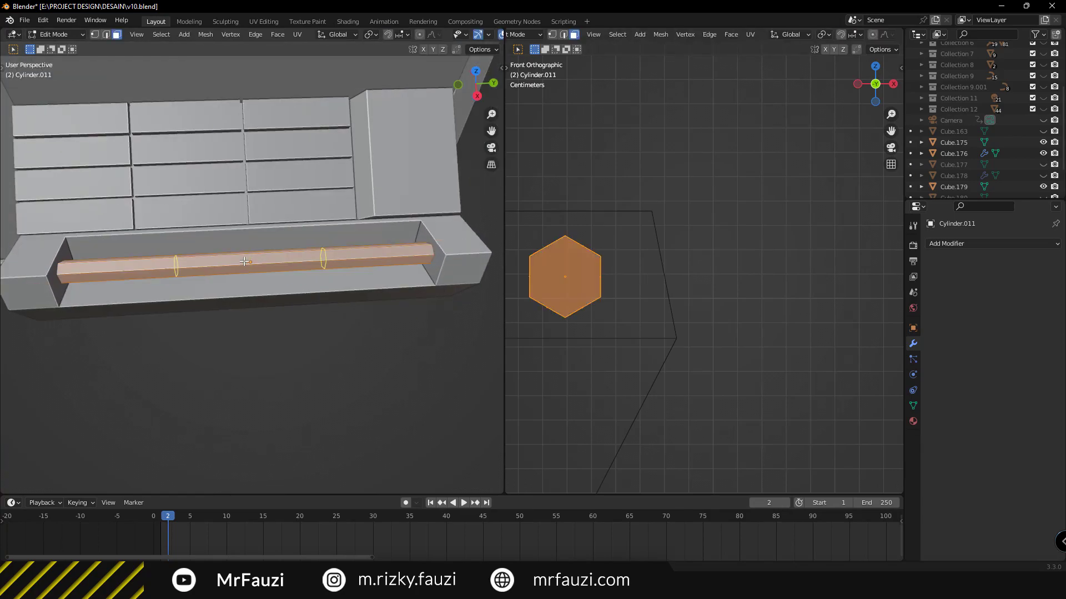
{"action": "left_click", "coordinate": [261, 259]}
{"action": "right_click", "coordinate": [261, 259]}
{"action": "key", "text": "x"}
{"action": "key", "text": "Escape"}
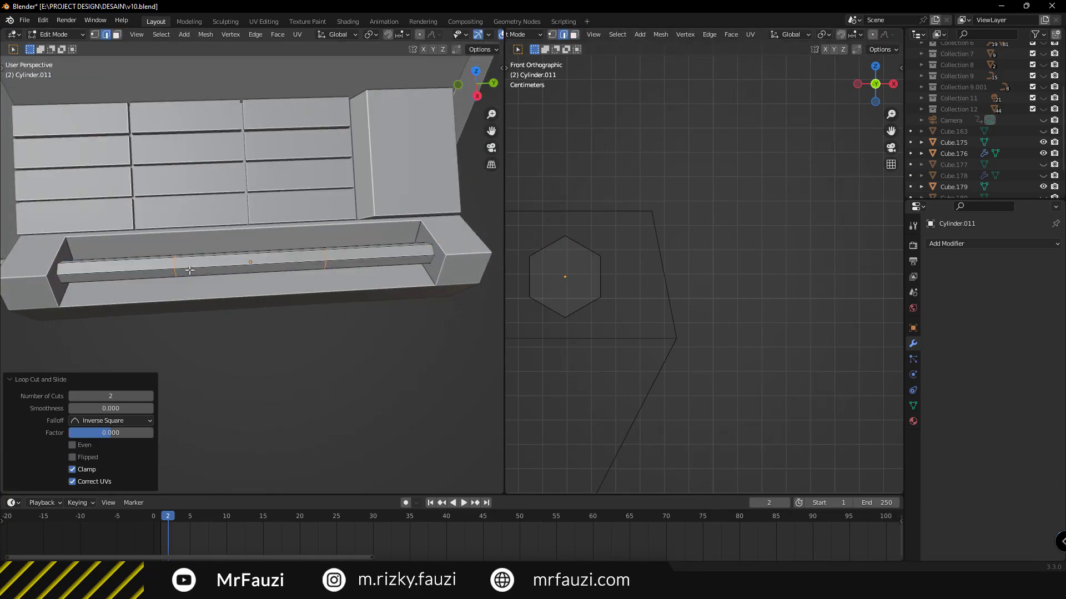
Spread the two loops apart along Y to 2.150 and bevel them
{"action": "key", "text": "s"}
{"action": "key", "text": "x"}
{"action": "key", "text": "y"}
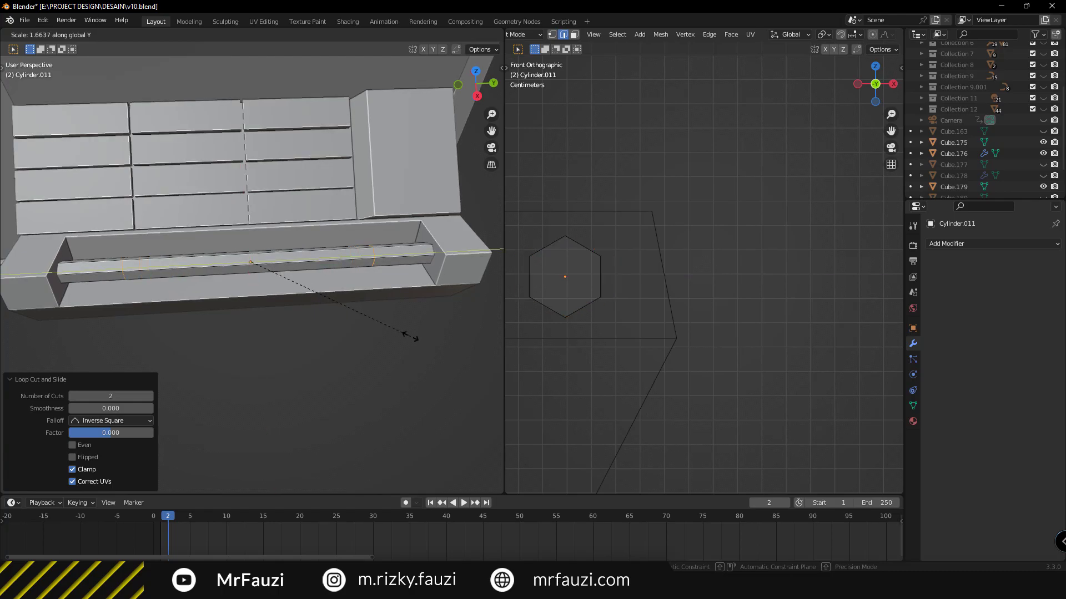
{"action": "left_click", "coordinate": [449, 358]}
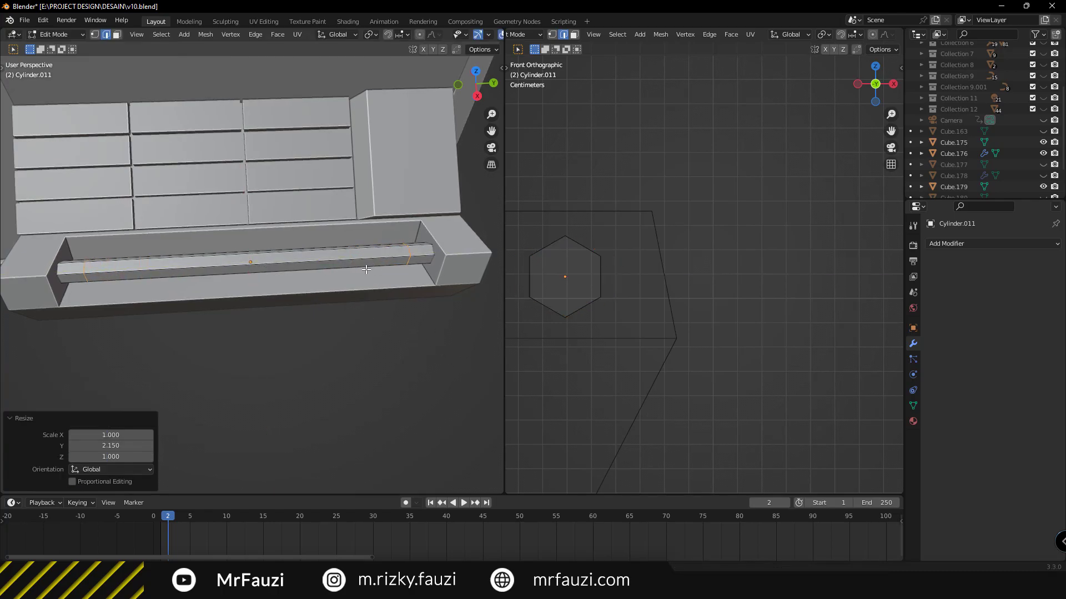
{"action": "left_click", "coordinate": [395, 259]}
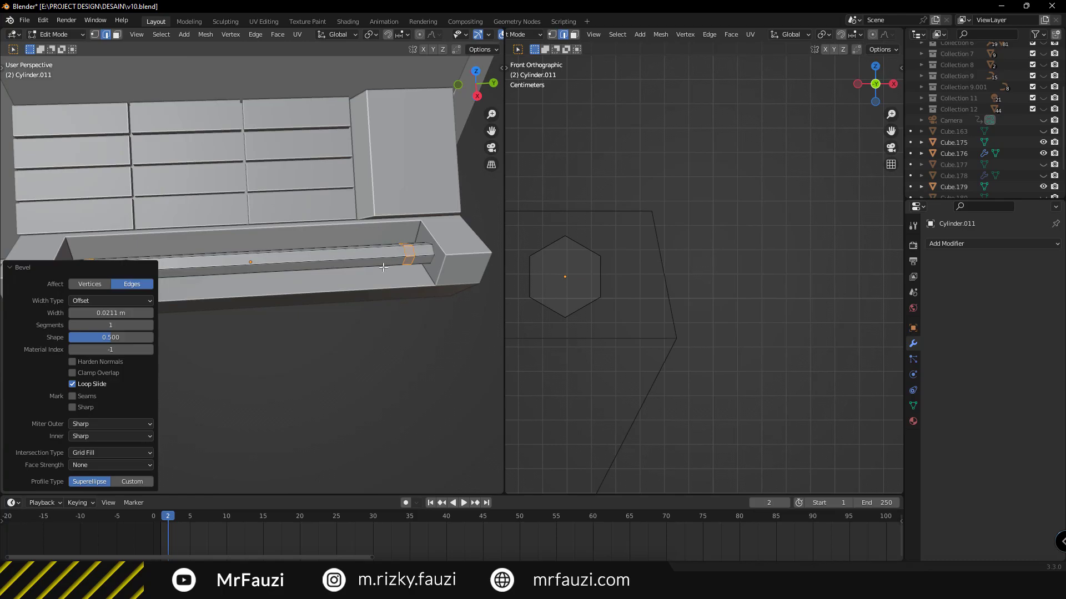
Extrude the rod's middle face loop along normals about 0.035 m into a thicker sleeve
{"action": "key", "text": "3"}
{"action": "left_click", "coordinate": [243, 252], "text": "alt"}
{"action": "mouse_move", "coordinate": [251, 259]}
{"action": "middle_mouse_down"}
{"action": "mouse_move", "coordinate": [297, 270]}
{"action": "mouse_move", "coordinate": [342, 258]}
{"action": "middle_mouse_up"}
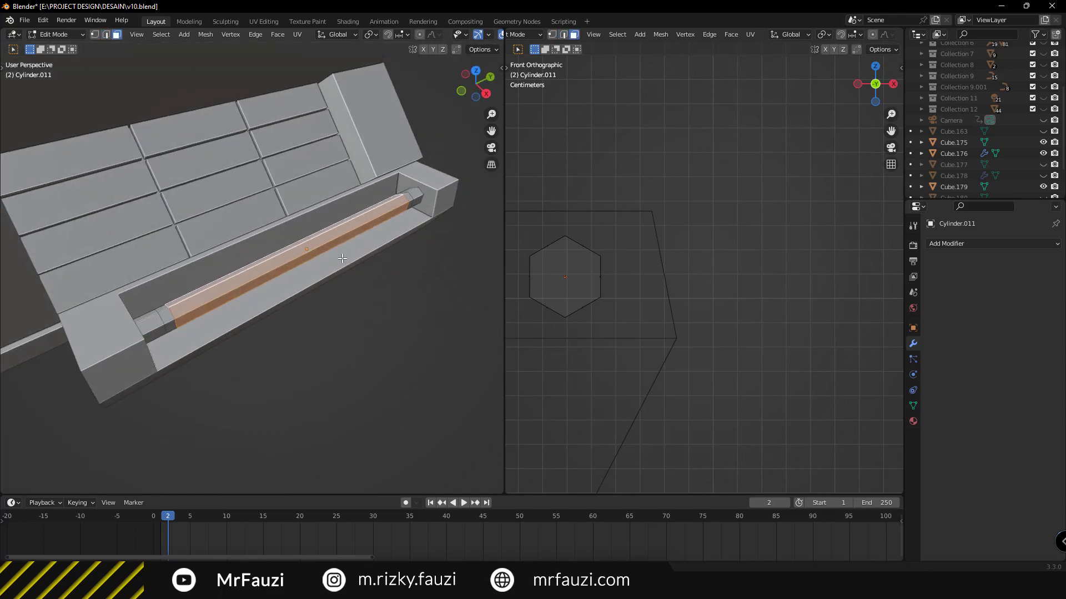
{"action": "right_click", "coordinate": [343, 258]}
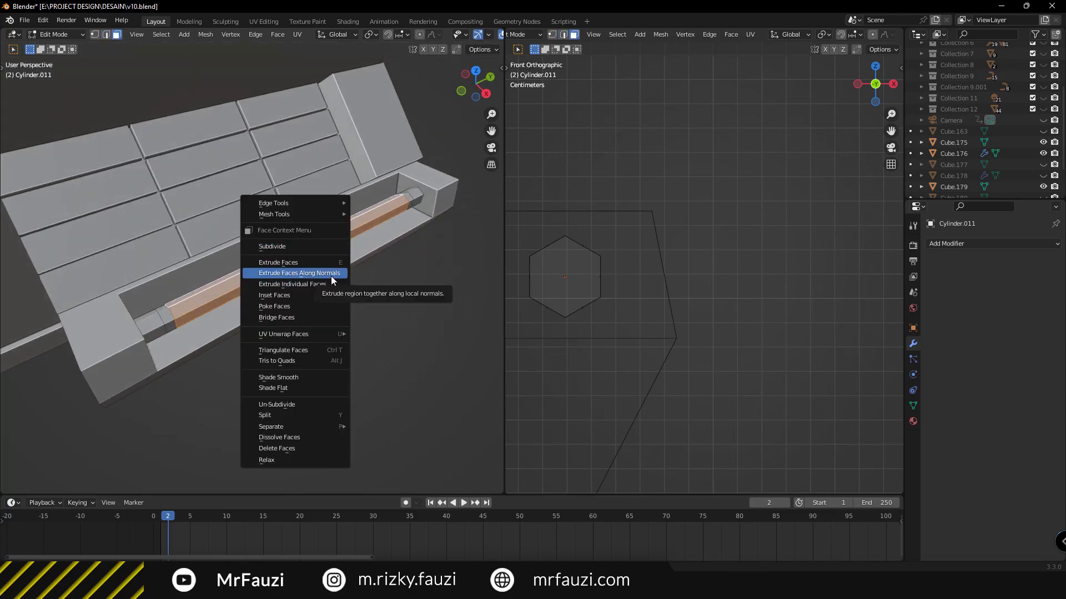
{"action": "left_click", "coordinate": [330, 275]}
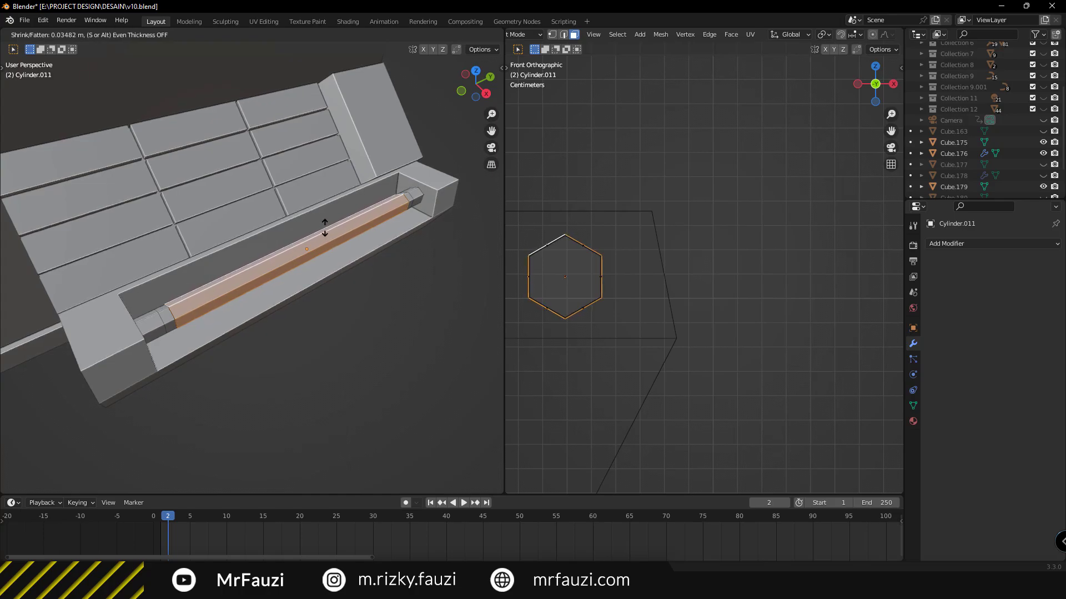
{"action": "left_click", "coordinate": [307, 158]}
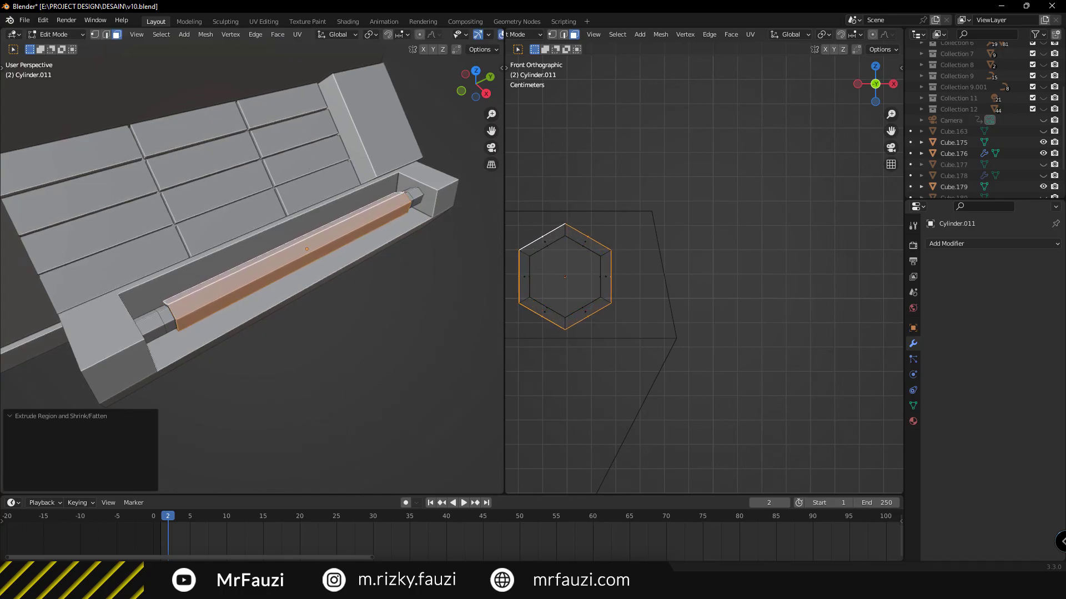
Return to Object Mode and select the box housing the vent and tray
{"action": "key", "text": "Tab"}
{"action": "mouse_move", "coordinate": [344, 292]}
{"action": "middle_mouse_down"}
{"action": "mouse_move", "coordinate": [299, 298]}
{"action": "mouse_move", "coordinate": [289, 216]}
{"action": "mouse_move", "coordinate": [297, 237]}
{"action": "middle_mouse_up"}
{"action": "left_click", "coordinate": [299, 299]}
{"action": "left_click", "coordinate": [342, 272]}
{"action": "mouse_move", "coordinate": [342, 272]}
{"action": "middle_mouse_down"}
{"action": "mouse_move", "coordinate": [308, 298]}
{"action": "mouse_move", "coordinate": [180, 280]}
{"action": "mouse_move", "coordinate": [228, 281]}
{"action": "mouse_move", "coordinate": [185, 309]}
{"action": "mouse_move", "coordinate": [218, 254]}
{"action": "mouse_move", "coordinate": [179, 294]}
{"action": "mouse_move", "coordinate": [295, 265]}
{"action": "mouse_move", "coordinate": [375, 222]}
{"action": "mouse_move", "coordinate": [333, 254]}
{"action": "mouse_move", "coordinate": [324, 194]}
{"action": "mouse_move", "coordinate": [285, 299]}
{"action": "middle_mouse_up"}
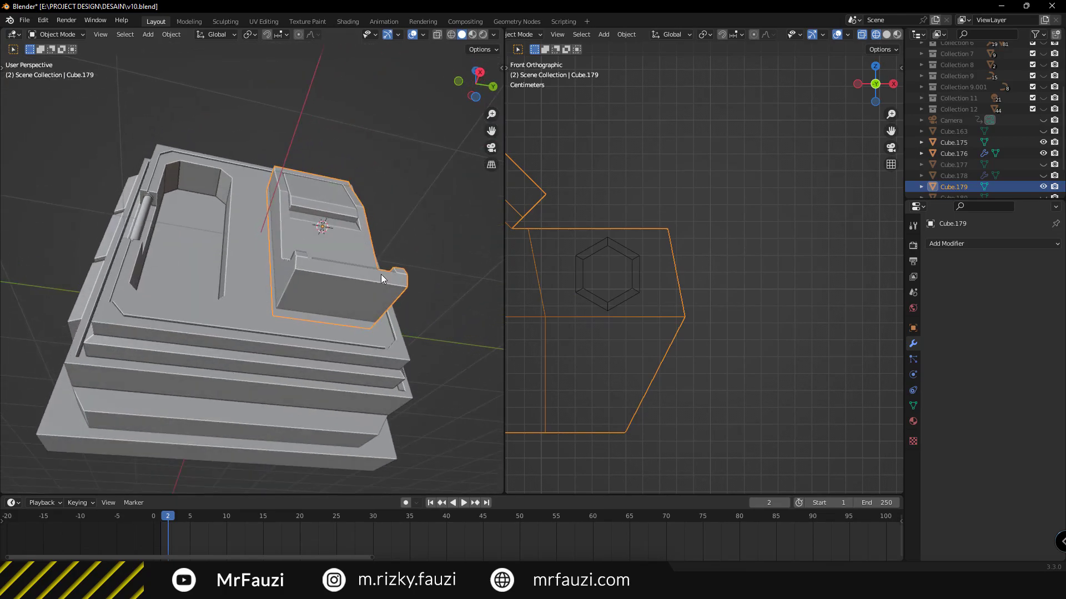
Add a cube scaled to 0.36 and frame it in the right side view
{"action": "middle_click_drag", "start_coordinate": [380, 274], "coordinate": [278, 258]}
{"action": "key", "text": "shift+a"}
{"action": "left_click", "coordinate": [332, 274]}
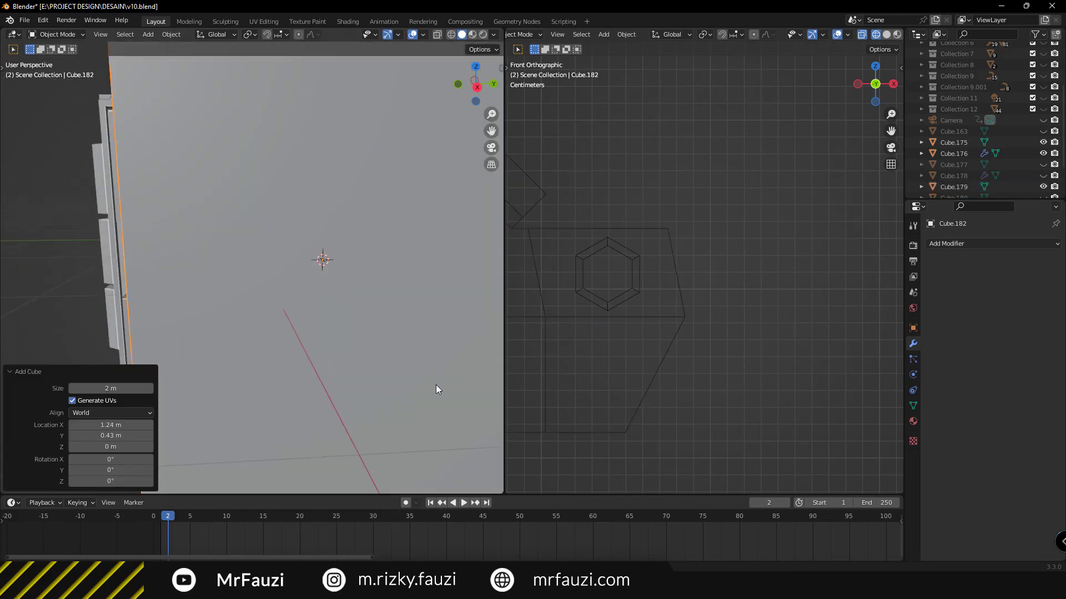
{"action": "key", "text": "s"}
{"action": "left_click", "coordinate": [373, 298]}
{"action": "scroll", "coordinate": [649, 337], "scroll_direction": "down", "scroll_amount": 4}
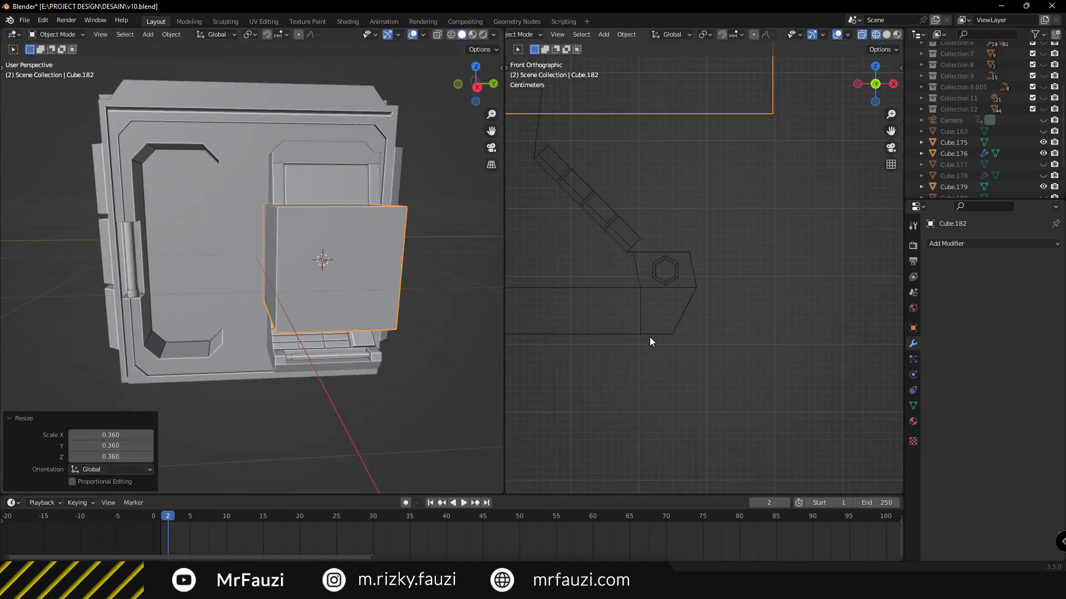
{"action": "key", "text": "KP_3"}
{"action": "key", "text": "KP_Decimal"}
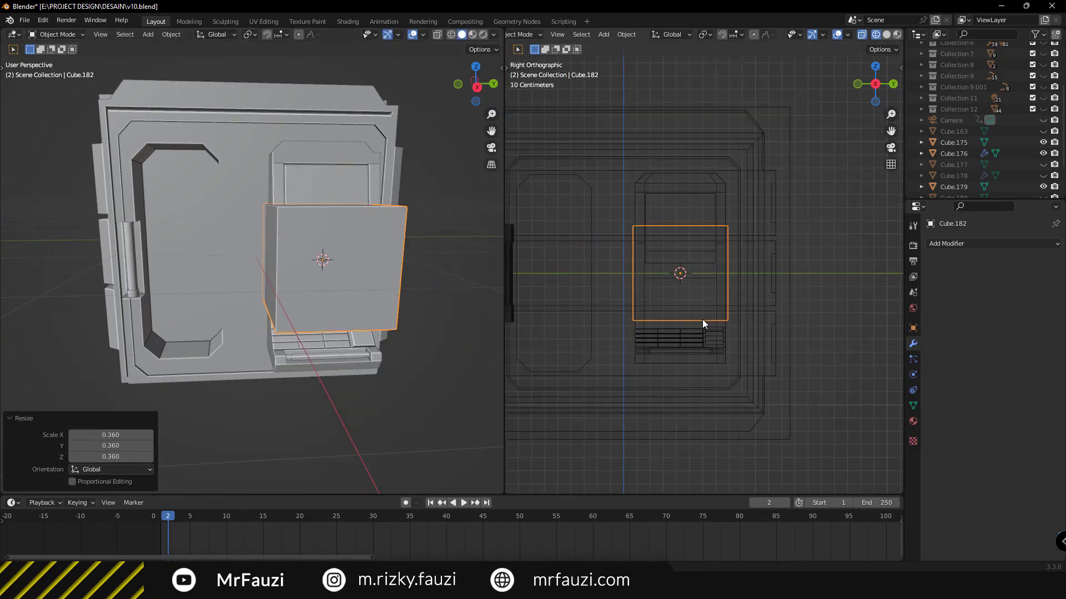
{"action": "scroll", "coordinate": [703, 324], "scroll_direction": "up", "scroll_amount": 2}
Resize the cube to 1.076 and flatten it along X into a thin plate
{"action": "key", "text": "s"}
{"action": "left_click", "coordinate": [761, 313]}
{"action": "key", "text": "s"}
{"action": "key", "text": "z"}
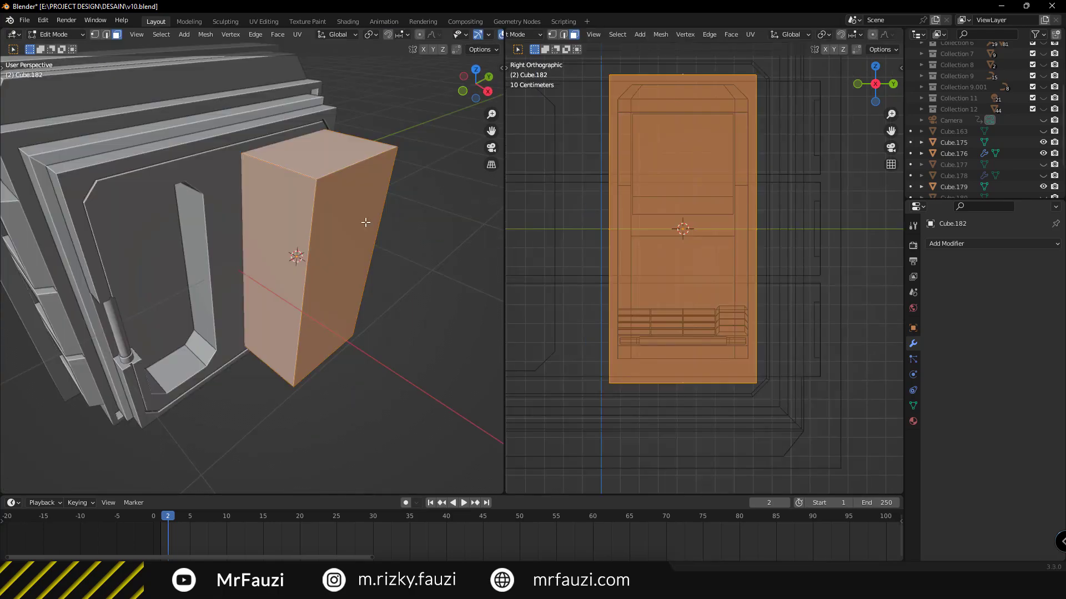
{"action": "key", "text": "x"}
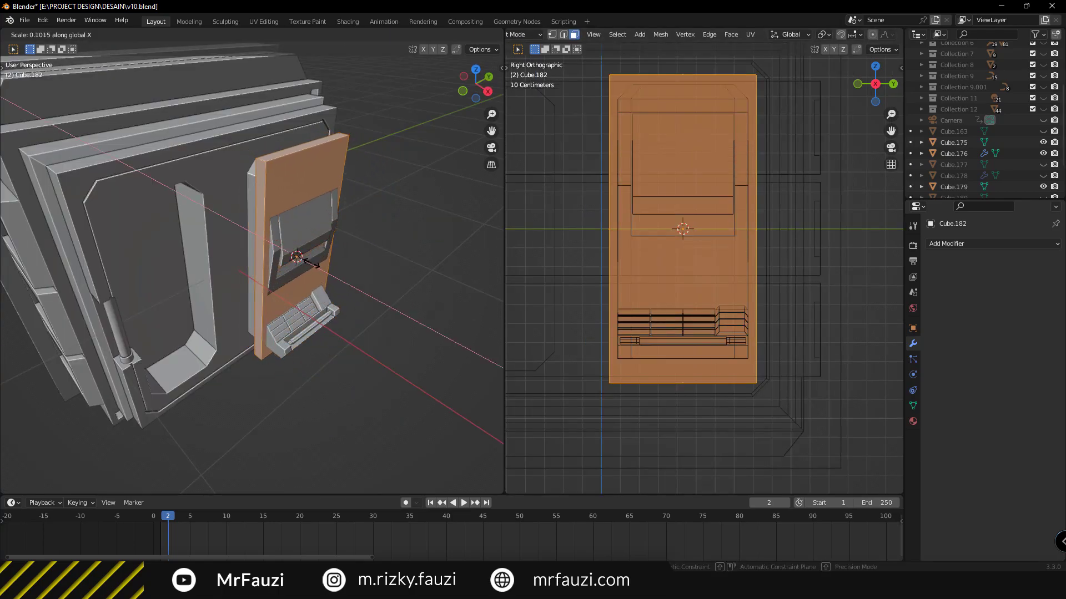
{"action": "left_click", "coordinate": [373, 290]}
Move the plate back along X so it sits behind the vent
{"action": "key", "text": "g"}
{"action": "key", "text": "x"}
{"action": "key", "text": "Escape"}
{"action": "key", "text": "Tab"}
{"action": "key", "text": "g"}
{"action": "key", "text": "x"}
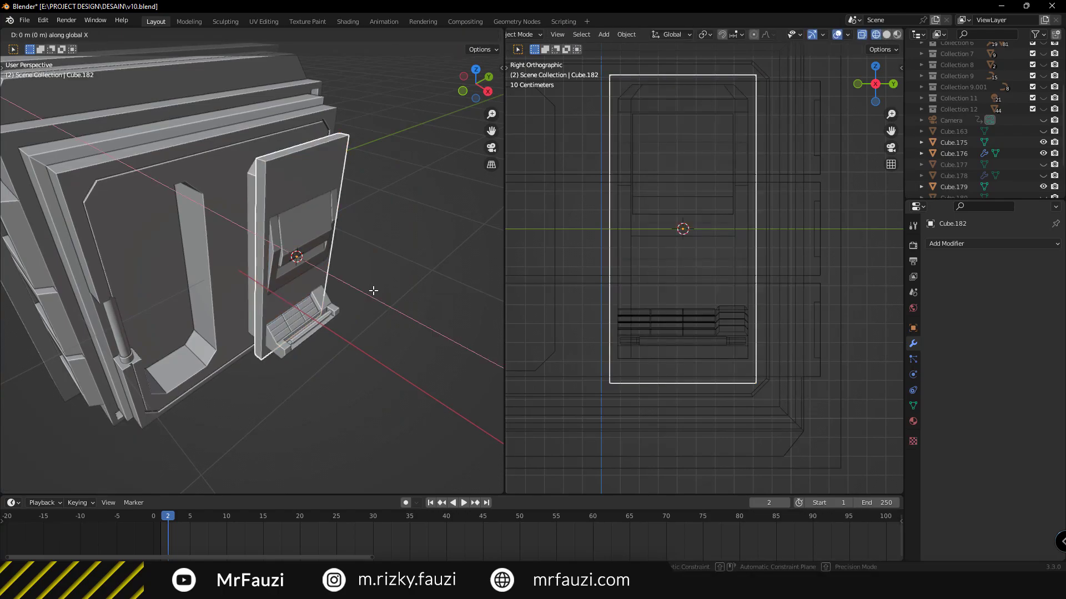
{"action": "left_click", "coordinate": [377, 299]}
Enter Edit Mode on the frame with nothing selected, viewing the whole panel
{"action": "key", "text": "KP_Decimal"}
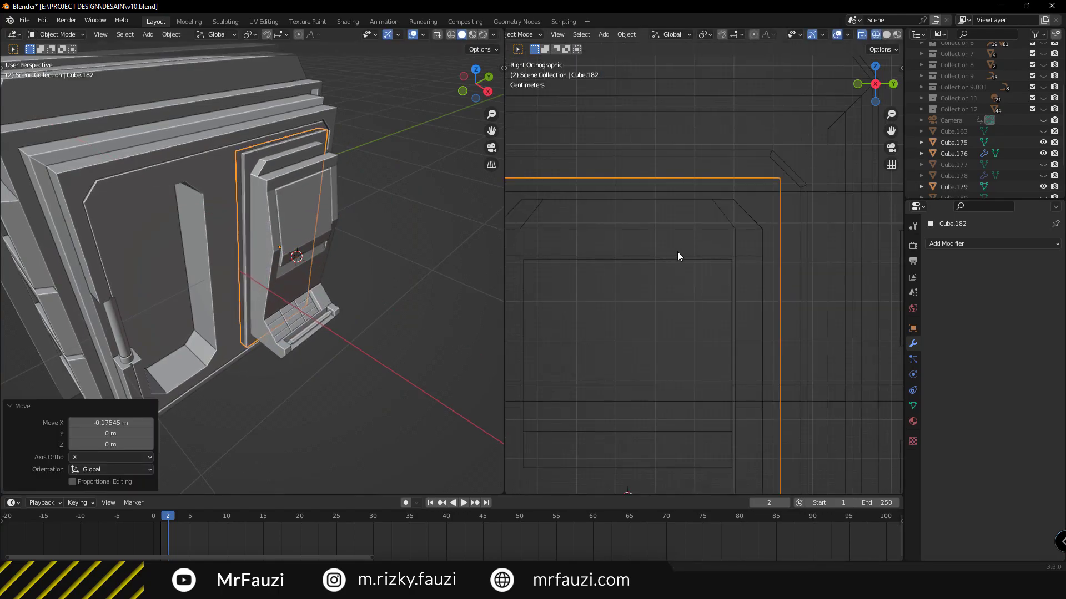
{"action": "key", "text": "Tab"}
{"action": "key", "text": "alt+a"}
{"action": "scroll", "coordinate": [777, 194], "scroll_direction": "down", "scroll_amount": 3}
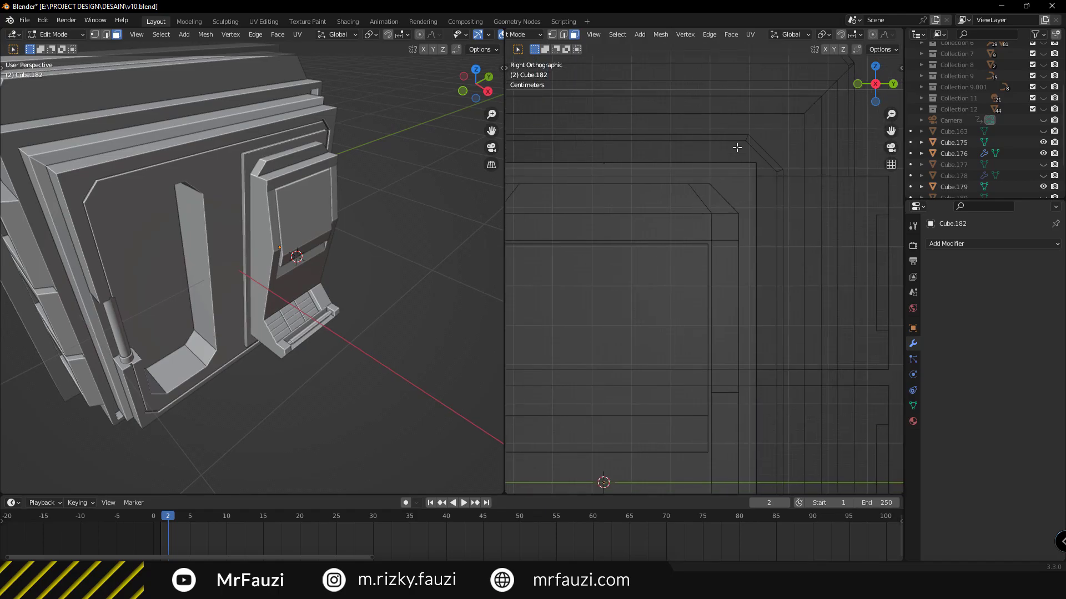
{"action": "scroll", "coordinate": [738, 166], "scroll_direction": "down", "scroll_amount": 2}
{"action": "middle_click_drag", "start_coordinate": [743, 393], "coordinate": [677, 202], "text": "shift"}
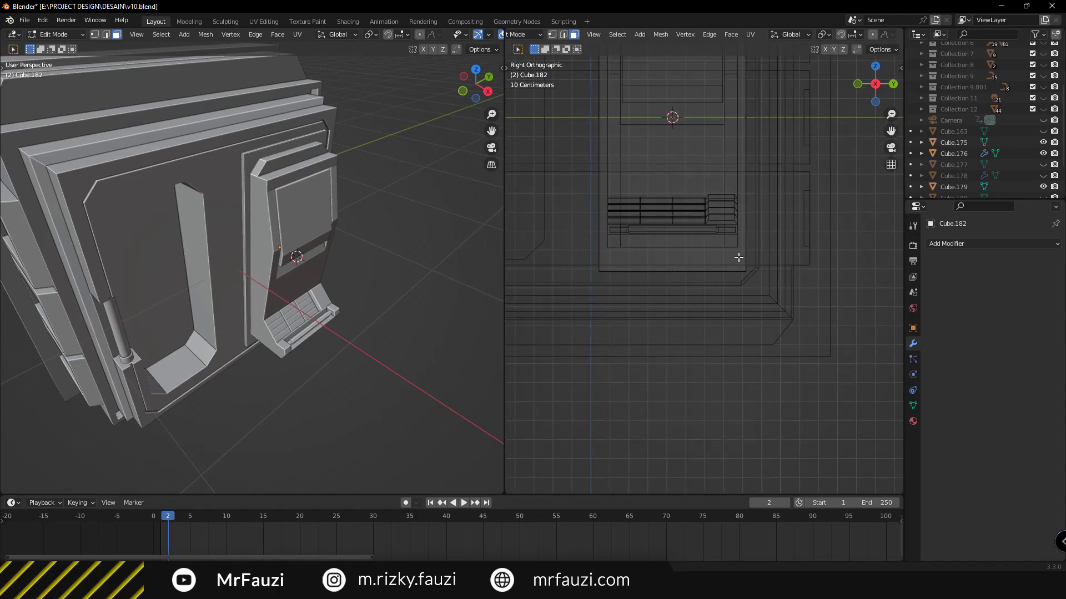
{"action": "scroll", "coordinate": [753, 232], "scroll_direction": "up", "scroll_amount": 3}
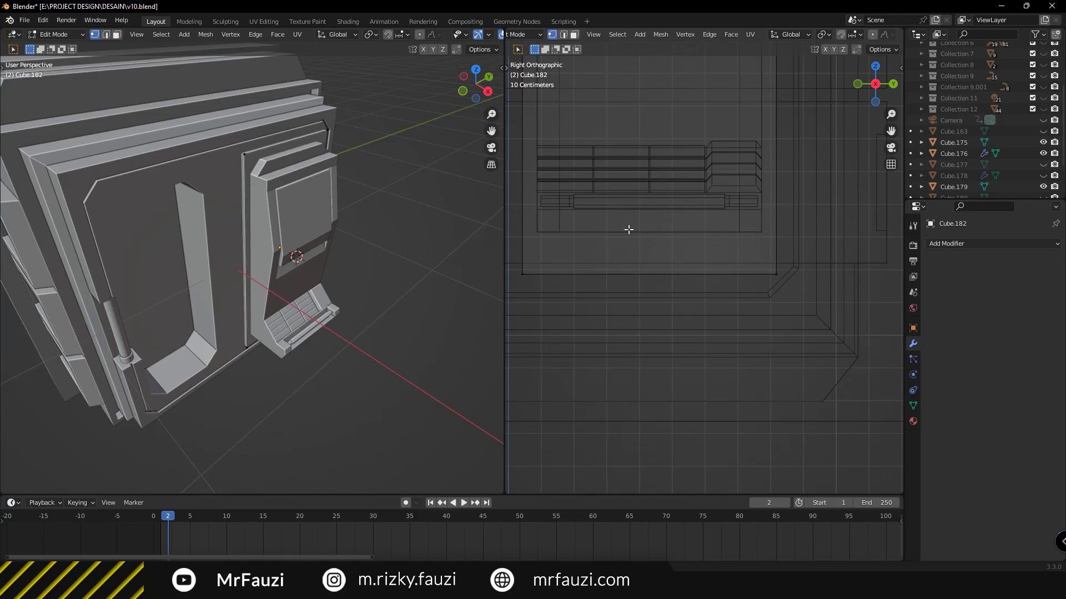
{"action": "middle_click_drag", "start_coordinate": [467, 261], "coordinate": [833, 265]}
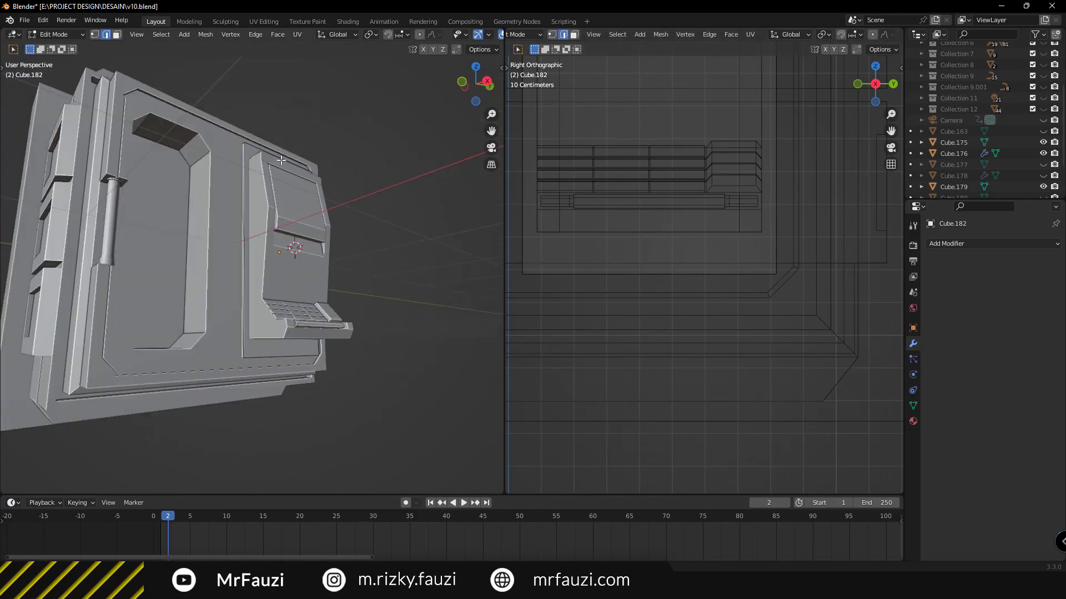
{"action": "scroll", "coordinate": [666, 171], "scroll_direction": "down", "scroll_amount": 3}
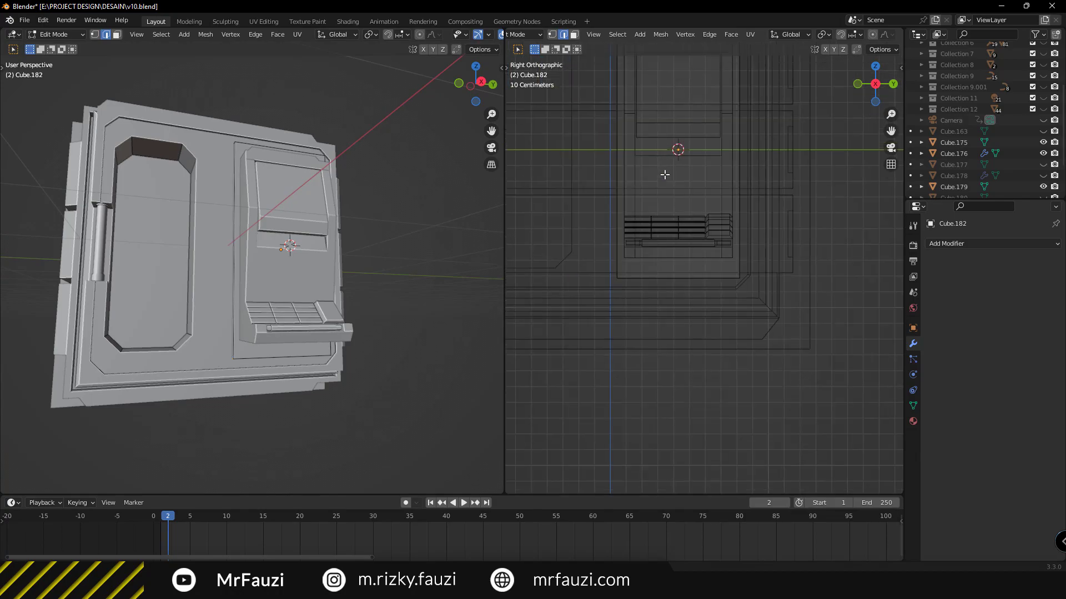
{"action": "middle_click_drag", "start_coordinate": [666, 171], "coordinate": [637, 248], "text": "shift"}
{"action": "scroll", "coordinate": [791, 316], "scroll_direction": "up", "scroll_amount": 3}
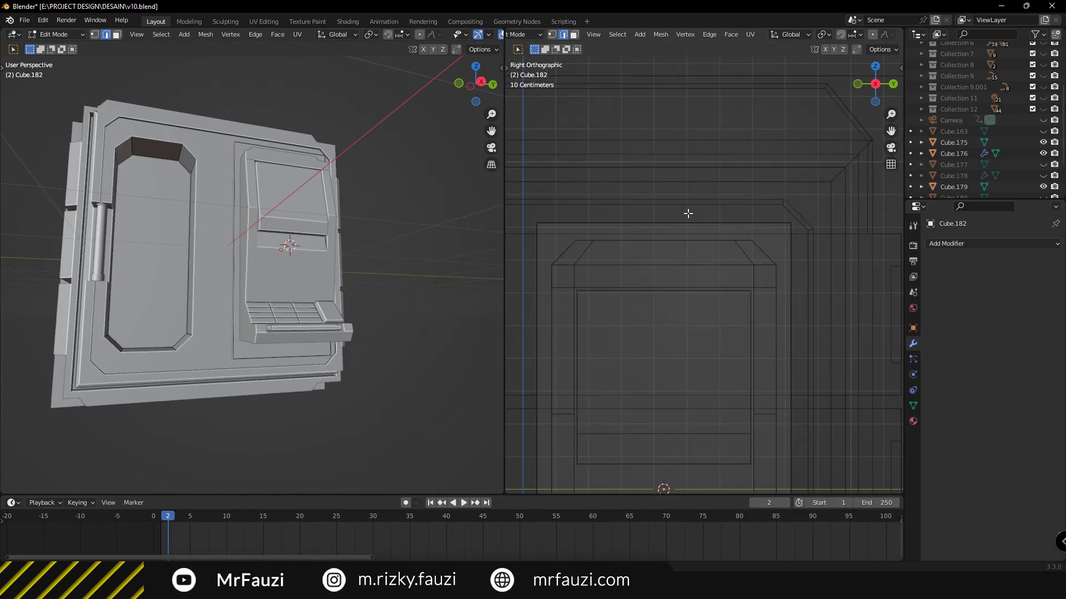
Bevel the frame's two top corner edges and narrow its bottom edge to about 0.87 along Y
{"action": "key", "text": "ctrl+b"}
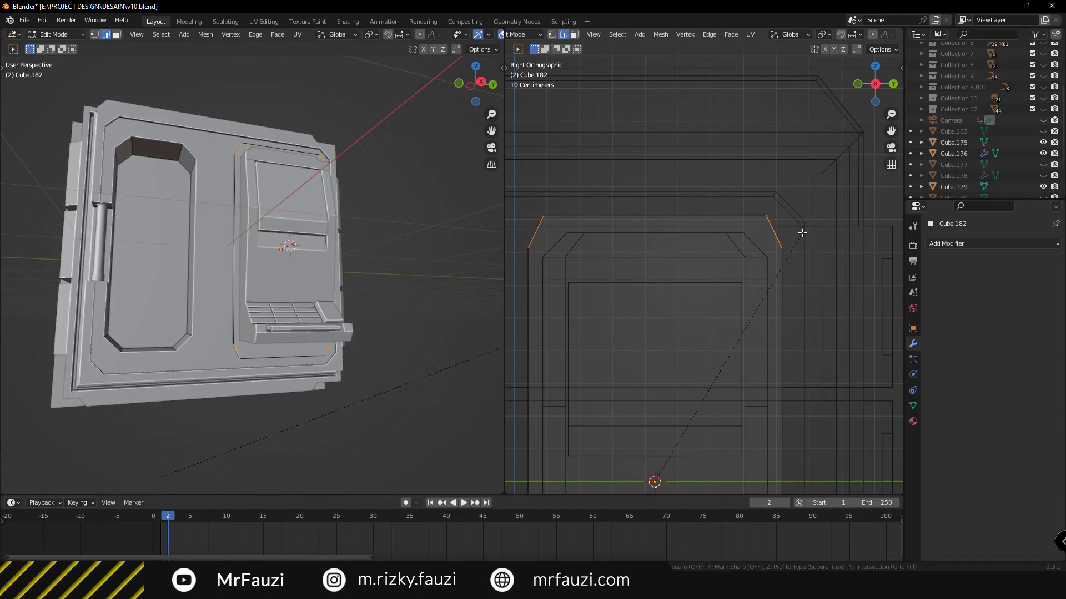
{"action": "left_click", "coordinate": [801, 237]}
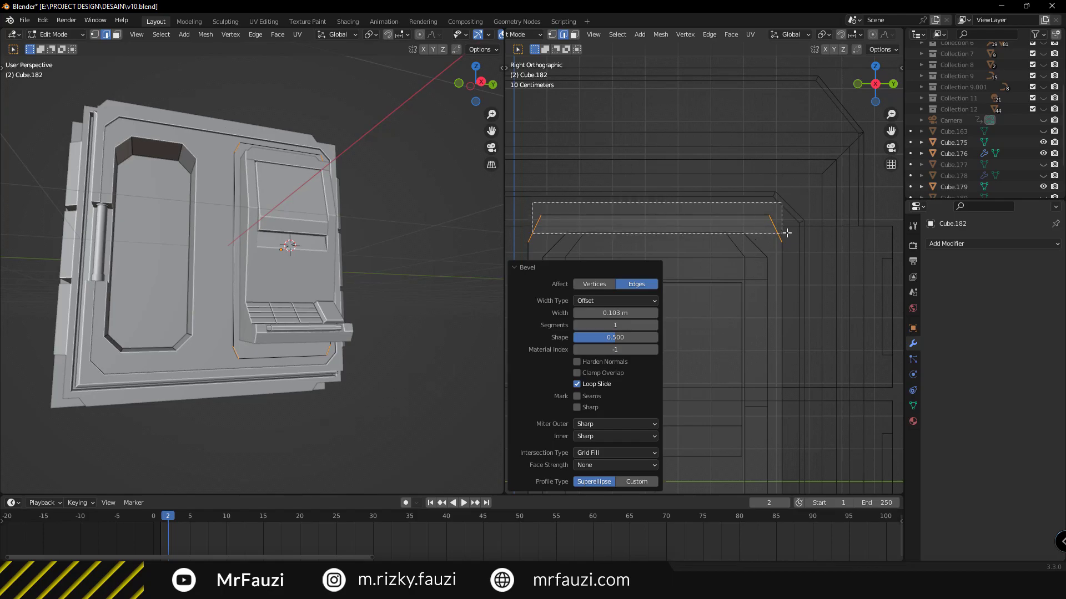
{"action": "scroll", "coordinate": [766, 183], "scroll_direction": "down", "scroll_amount": 2}
{"action": "scroll", "coordinate": [750, 141], "scroll_direction": "down", "scroll_amount": 2}
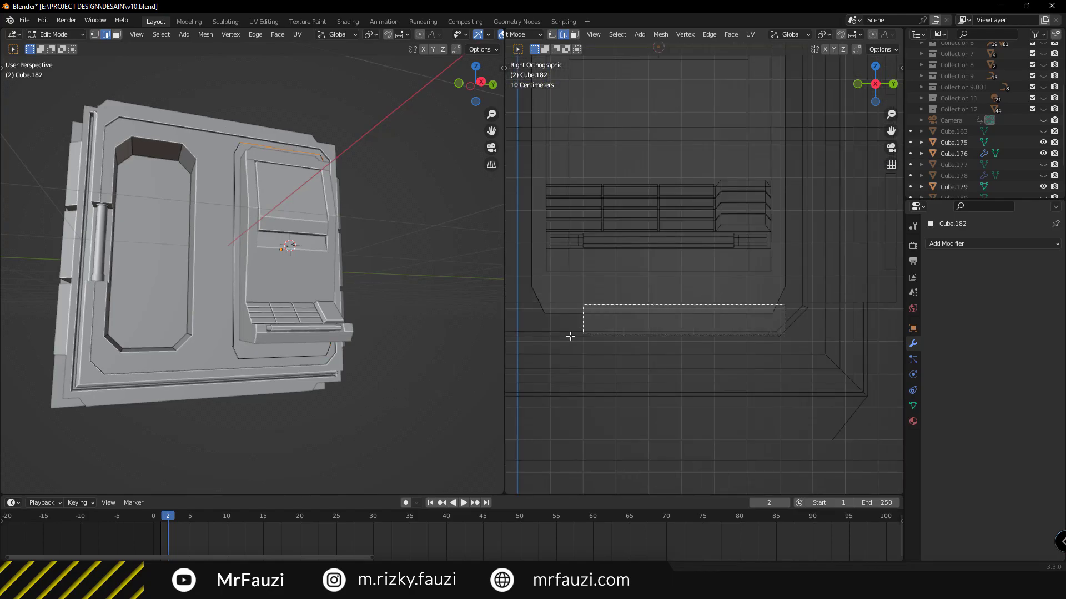
{"action": "left_click_drag", "start_coordinate": [570, 336], "coordinate": [570, 336]}
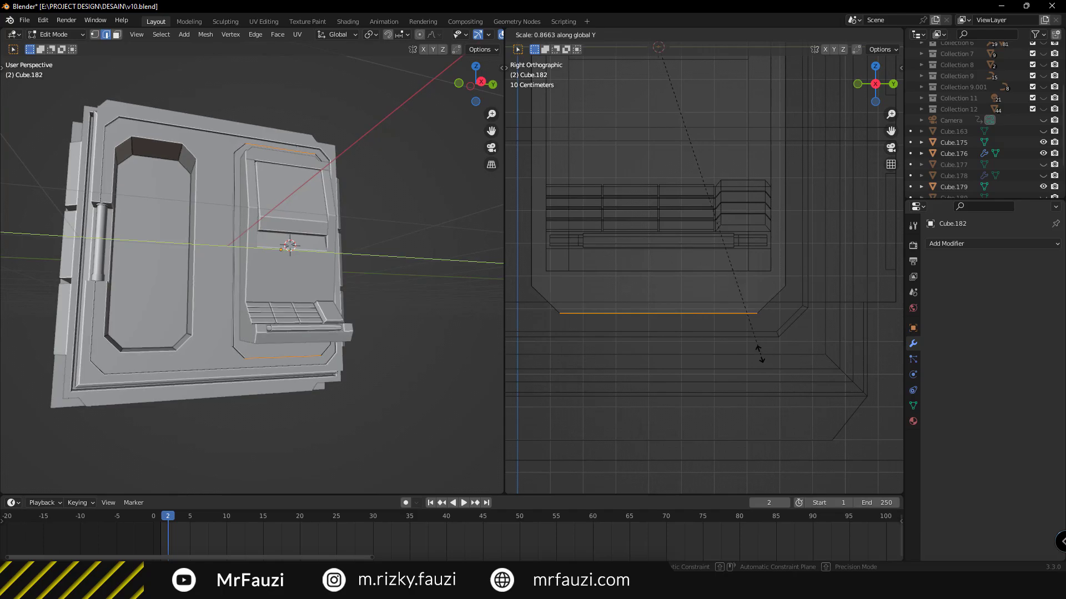
{"action": "left_click", "coordinate": [758, 352]}
Return to Object Mode and select the right-hand frame piece near its upper corner
{"action": "mouse_move", "coordinate": [238, 256]}
{"action": "middle_mouse_down"}
{"action": "mouse_move", "coordinate": [257, 265]}
{"action": "mouse_move", "coordinate": [272, 321]}
{"action": "mouse_move", "coordinate": [284, 254]}
{"action": "mouse_move", "coordinate": [262, 349]}
{"action": "mouse_move", "coordinate": [327, 259]}
{"action": "mouse_move", "coordinate": [231, 215]}
{"action": "mouse_move", "coordinate": [240, 275]}
{"action": "mouse_move", "coordinate": [253, 222]}
{"action": "middle_mouse_up"}
{"action": "key", "text": "Tab"}
{"action": "left_click", "coordinate": [251, 225]}
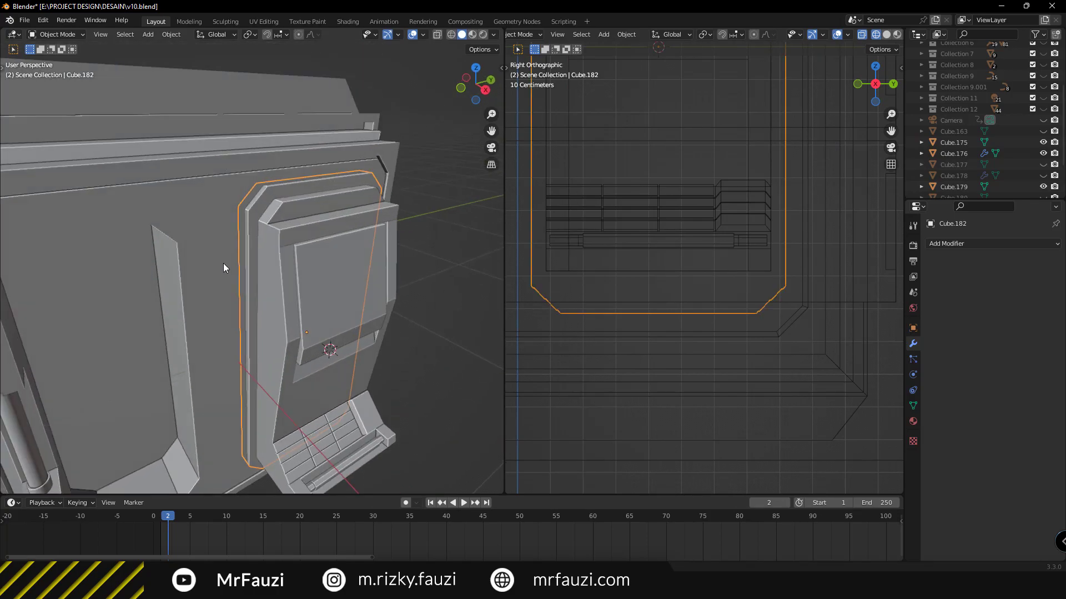
{"action": "mouse_move", "coordinate": [223, 263]}
{"action": "middle_mouse_down"}
{"action": "mouse_move", "coordinate": [217, 289]}
{"action": "mouse_move", "coordinate": [288, 216]}
{"action": "mouse_move", "coordinate": [261, 245]}
{"action": "mouse_move", "coordinate": [242, 216]}
{"action": "mouse_move", "coordinate": [231, 225]}
{"action": "mouse_move", "coordinate": [278, 244]}
{"action": "mouse_move", "coordinate": [206, 275]}
{"action": "mouse_move", "coordinate": [246, 222]}
{"action": "mouse_move", "coordinate": [292, 245]}
{"action": "mouse_move", "coordinate": [285, 303]}
{"action": "mouse_move", "coordinate": [250, 331]}
{"action": "middle_mouse_up"}
{"action": "key", "text": "shift+a"}
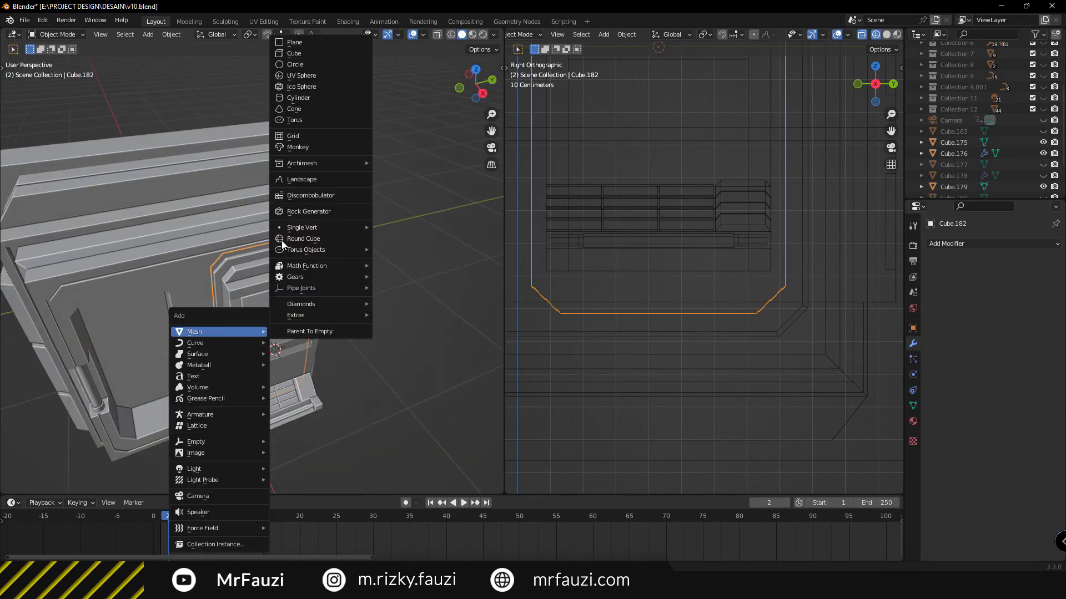
Add a six-sided cylinder, rotate it 90° about Y, and scale it to 0.219
{"action": "left_click", "coordinate": [325, 97]}
{"action": "scroll", "coordinate": [308, 321], "scroll_direction": "down", "scroll_amount": 4}
{"action": "middle_click_drag", "start_coordinate": [298, 365], "coordinate": [341, 320]}
{"action": "type", "text": "r"}
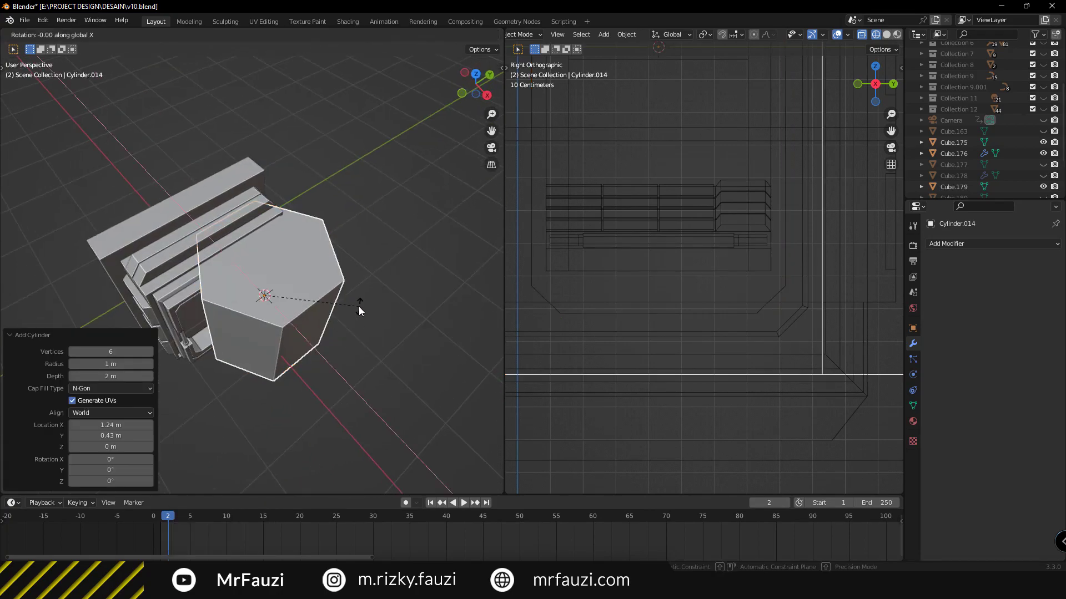
{"action": "type", "text": "y90"}
{"action": "key", "text": "Return"}
{"action": "middle_click_drag", "start_coordinate": [348, 360], "coordinate": [415, 404]}
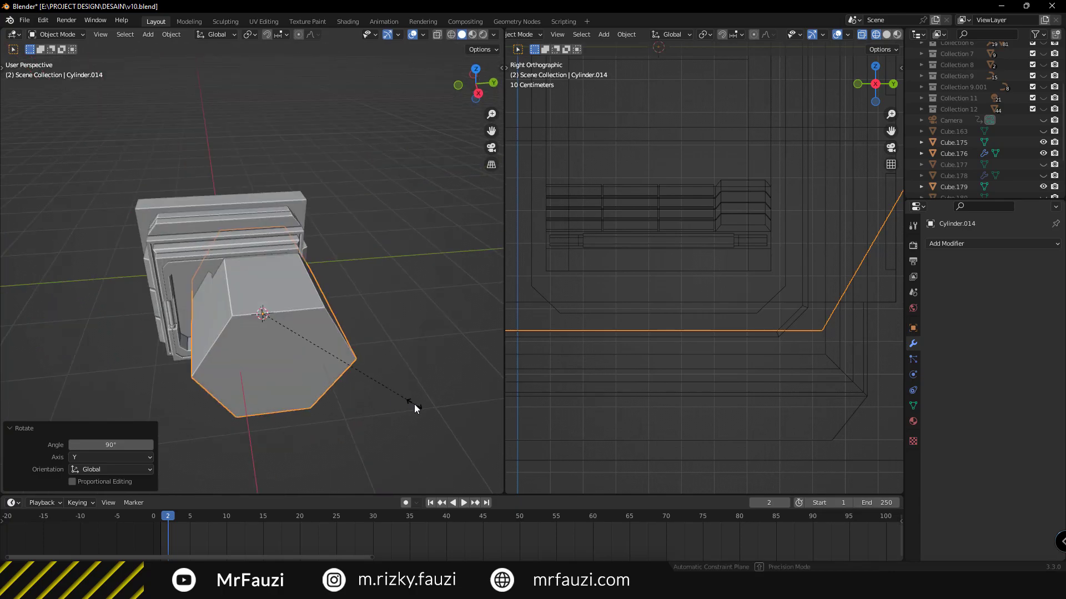
{"action": "key", "text": "s"}
{"action": "left_click", "coordinate": [296, 380]}
{"action": "scroll", "coordinate": [324, 395], "scroll_direction": "up", "scroll_amount": 2}
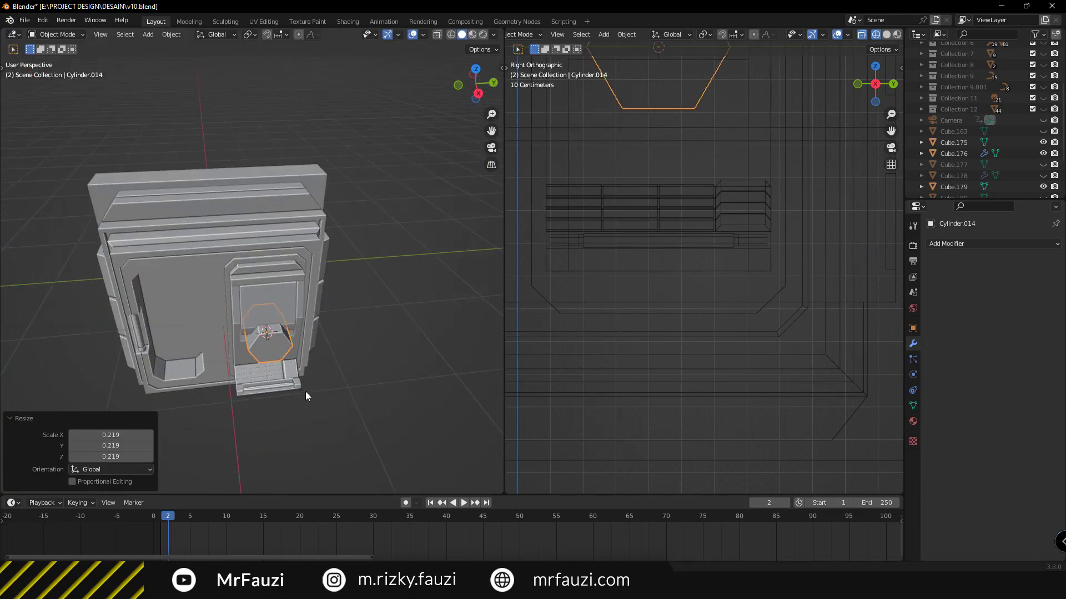
Raise the cylinder along Z near the frame's top and shrink it to bolt size
{"action": "key", "text": "g"}
{"action": "key", "text": "z"}
{"action": "left_click", "coordinate": [295, 322]}
{"action": "scroll", "coordinate": [687, 291], "scroll_direction": "down", "scroll_amount": 2}
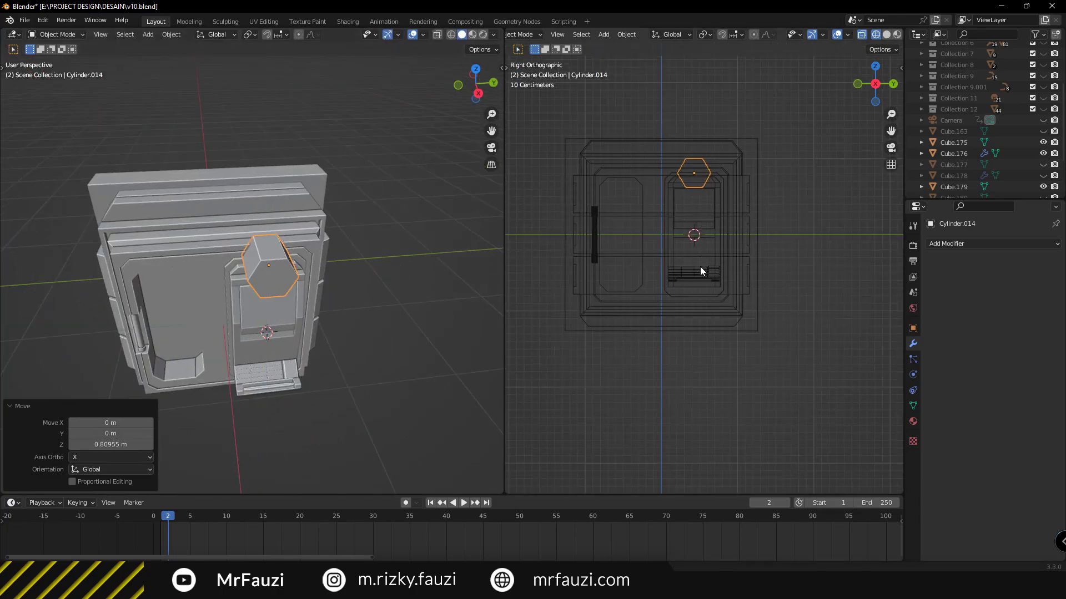
{"action": "scroll", "coordinate": [701, 266], "scroll_direction": "up", "scroll_amount": 3}
{"action": "scroll", "coordinate": [721, 282], "scroll_direction": "up", "scroll_amount": 3}
{"action": "key", "text": "s"}
{"action": "left_click", "coordinate": [721, 253]}
Inset the bolt's front face, extrude it about 0.0076 m, inset again, and nudge along X
{"action": "key", "text": "Tab"}
{"action": "key", "text": "KP_Decimal"}
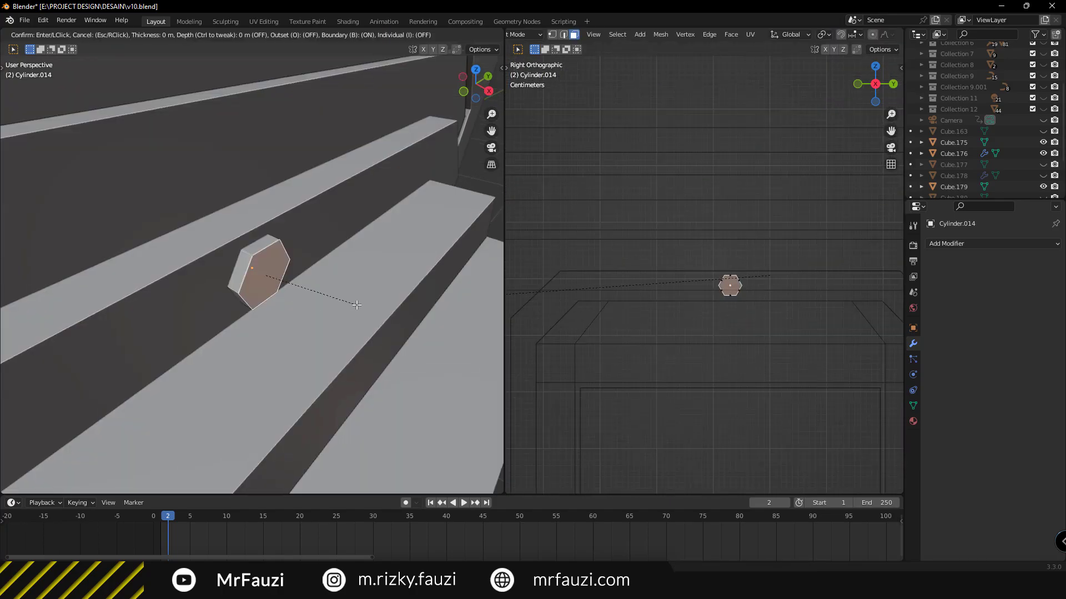
{"action": "left_click", "coordinate": [306, 297]}
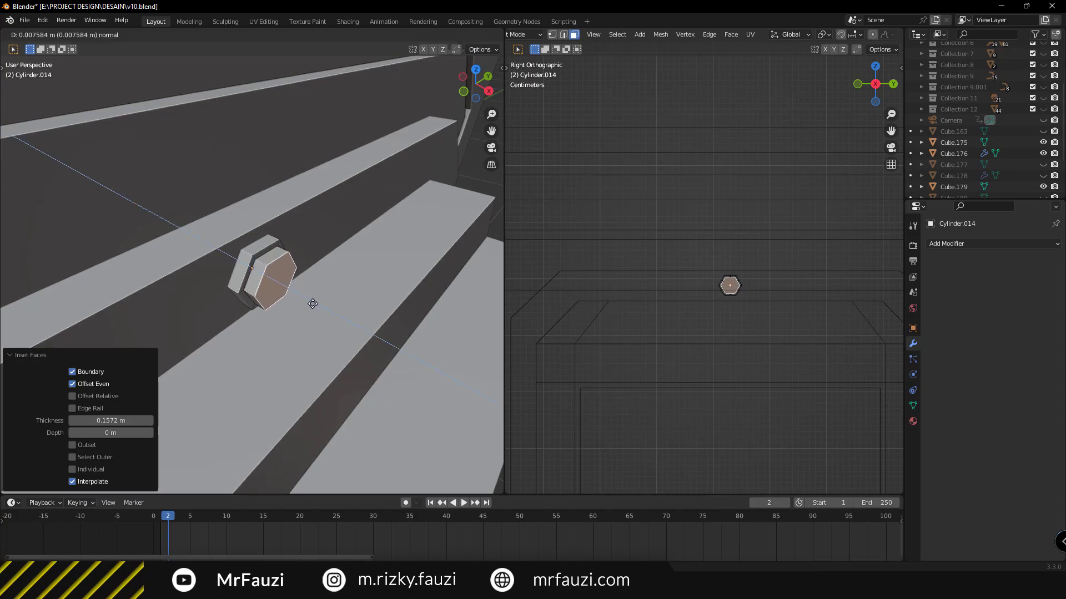
{"action": "left_click", "coordinate": [312, 303]}
{"action": "middle_click_drag", "start_coordinate": [313, 304], "coordinate": [320, 307]}
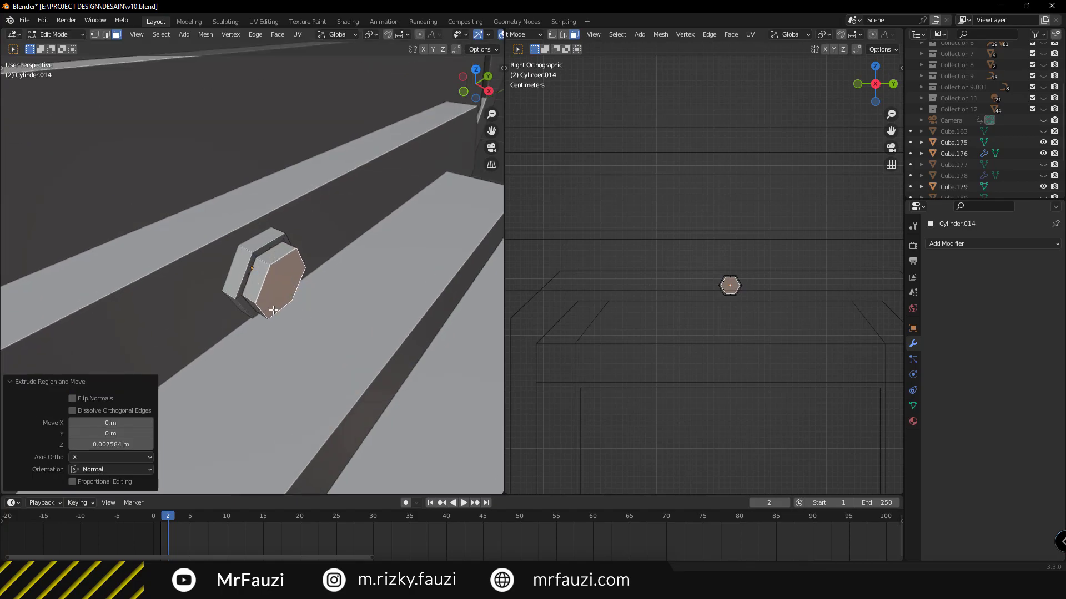
{"action": "left_click", "coordinate": [373, 309]}
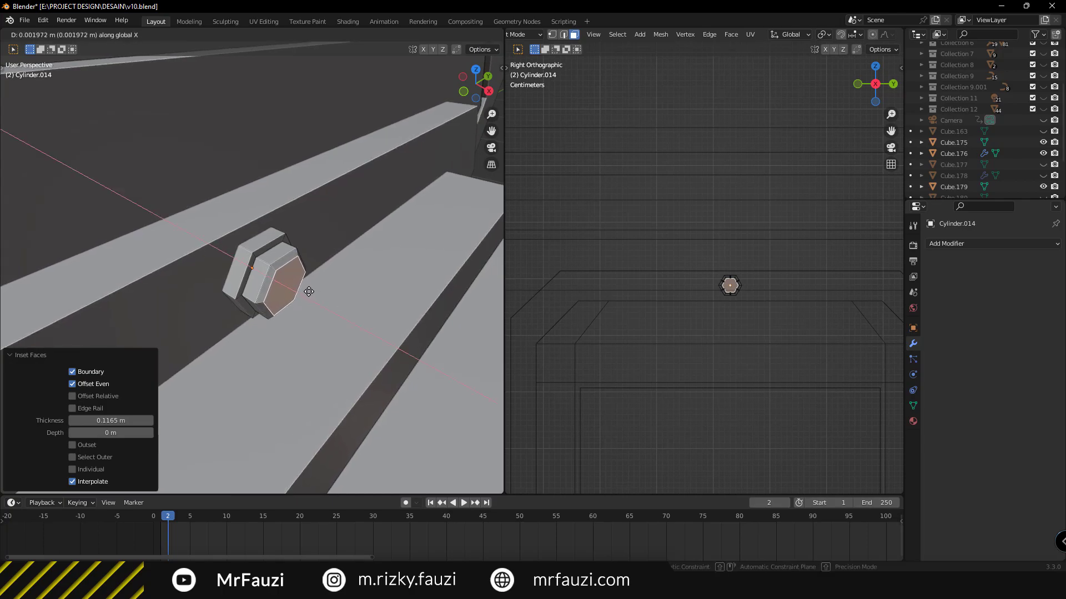
{"action": "left_click", "coordinate": [308, 292]}
{"action": "mouse_move", "coordinate": [308, 292]}
{"action": "middle_mouse_down"}
{"action": "mouse_move", "coordinate": [208, 315]}
{"action": "mouse_move", "coordinate": [151, 308]}
{"action": "mouse_move", "coordinate": [379, 306]}
{"action": "middle_mouse_up"}
{"action": "key", "text": "Tab"}
{"action": "scroll", "coordinate": [291, 305], "scroll_direction": "down", "scroll_amount": 3}
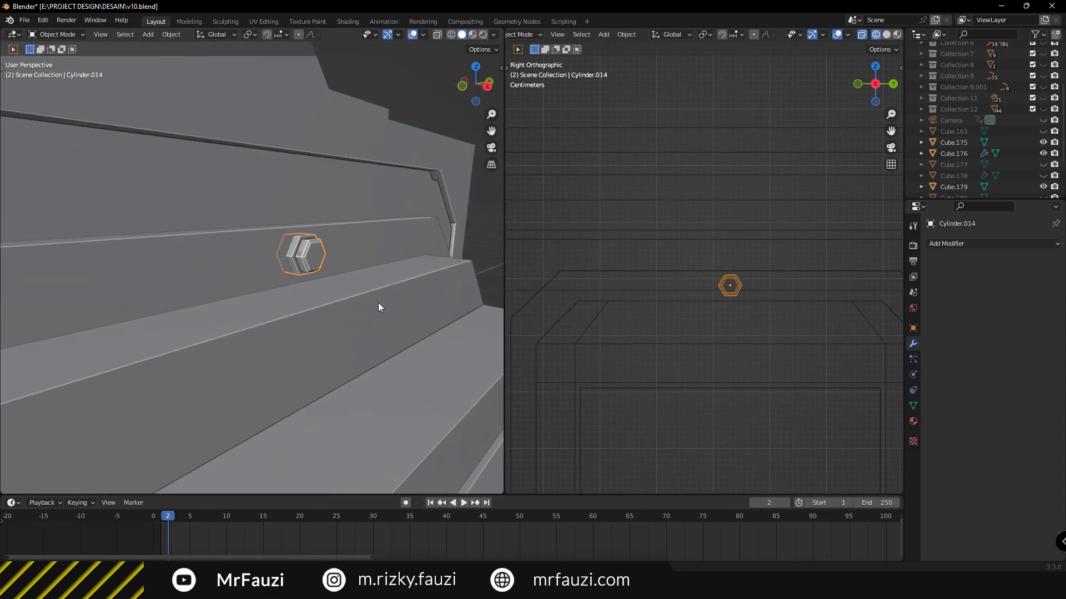
Add an Array modifier making a pair of bolts (count 2, Y offset 2) and shift it along Y
{"action": "scroll", "coordinate": [704, 333], "scroll_direction": "up", "scroll_amount": 2}
{"action": "scroll", "coordinate": [704, 333], "scroll_direction": "up", "scroll_amount": 2}
{"action": "left_click", "coordinate": [953, 244]}
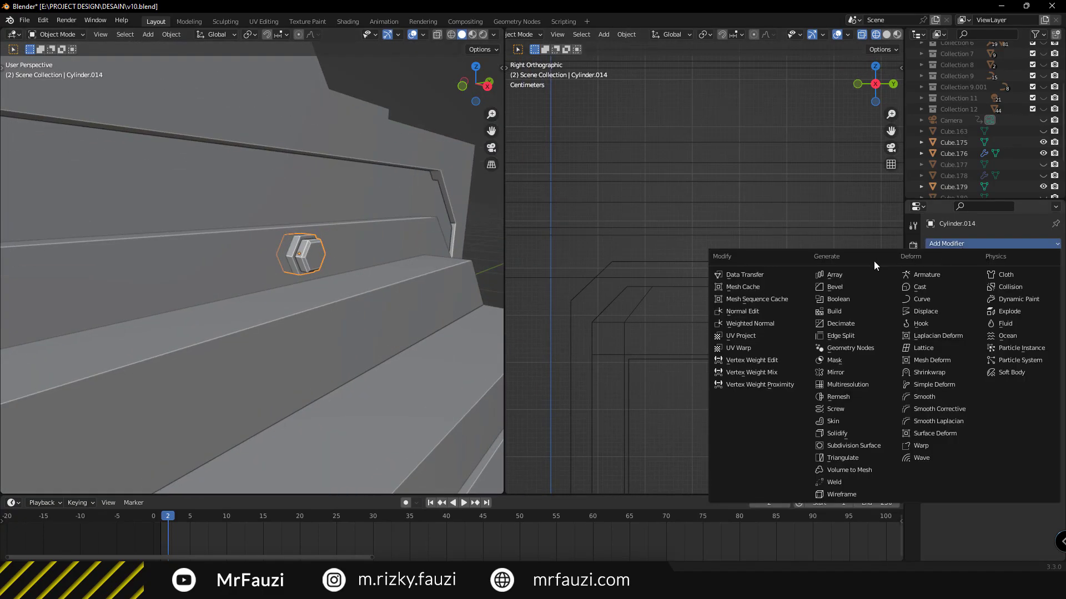
{"action": "left_click", "coordinate": [839, 276]}
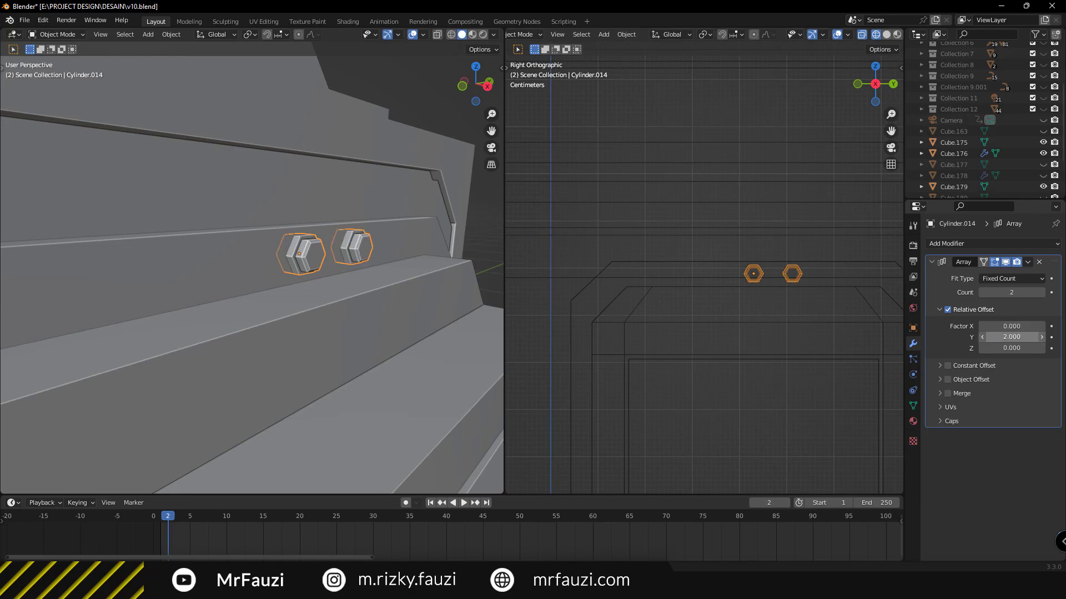
{"action": "scroll", "coordinate": [771, 316], "scroll_direction": "down", "scroll_amount": 1}
{"action": "scroll", "coordinate": [798, 315], "scroll_direction": "down", "scroll_amount": 1}
{"action": "key", "text": "g"}
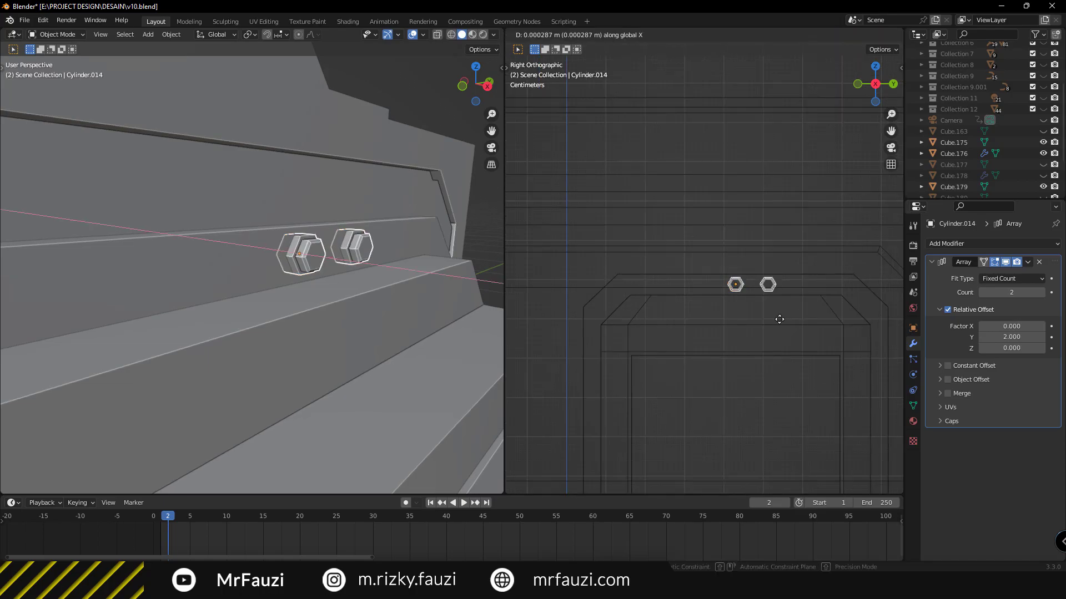
{"action": "key", "text": "y"}
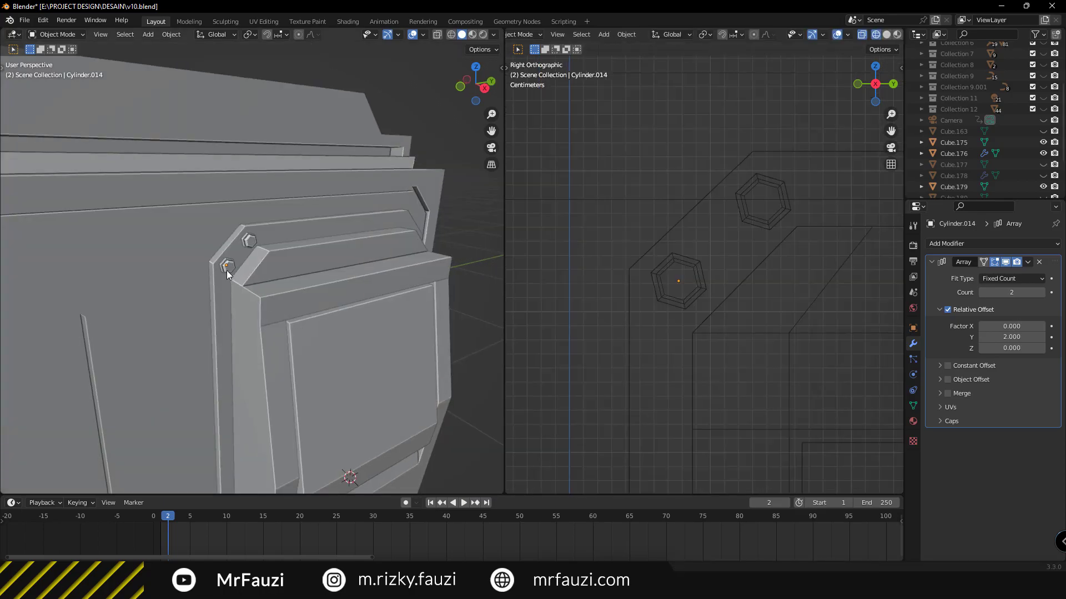
Add a Mirror modifier around Cube.182 with the Z axis enabled
{"action": "left_click", "coordinate": [949, 244]}
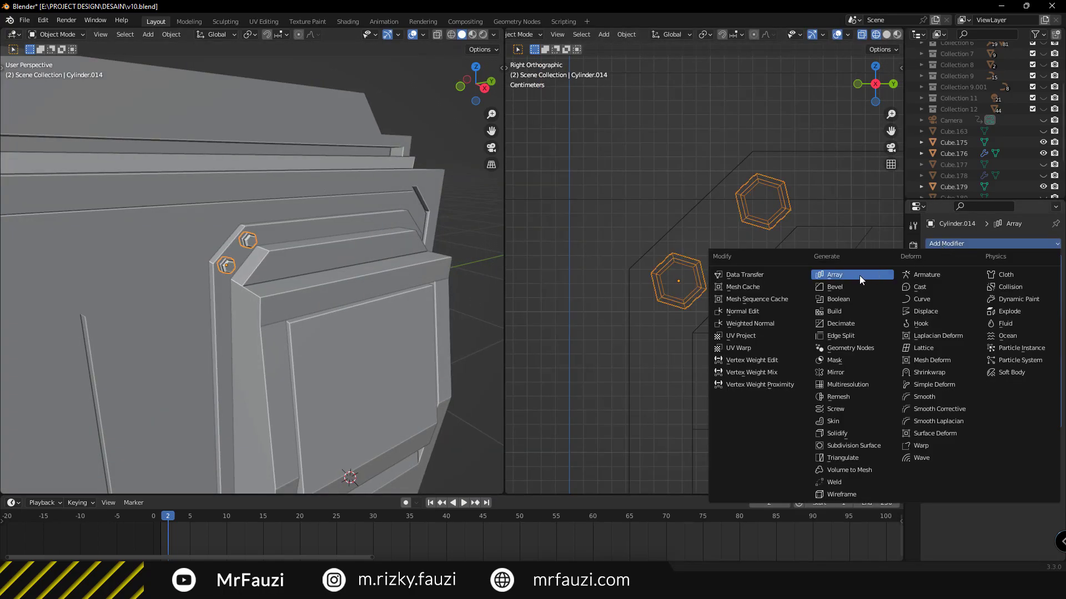
{"action": "left_click", "coordinate": [847, 375]}
{"action": "scroll", "coordinate": [710, 342], "scroll_direction": "down", "scroll_amount": 4}
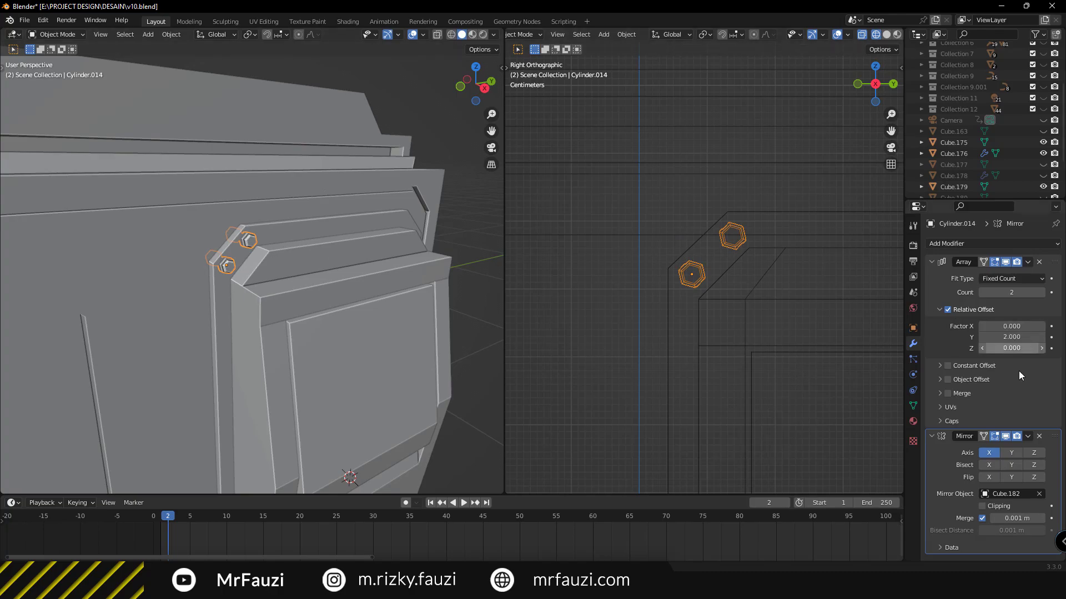
{"action": "left_click", "coordinate": [1034, 454]}
{"action": "mouse_move", "coordinate": [344, 298]}
{"action": "middle_mouse_down"}
{"action": "mouse_move", "coordinate": [288, 196]}
{"action": "mouse_move", "coordinate": [305, 261]}
{"action": "mouse_move", "coordinate": [282, 292]}
{"action": "mouse_move", "coordinate": [254, 275]}
{"action": "mouse_move", "coordinate": [209, 298]}
{"action": "mouse_move", "coordinate": [309, 300]}
{"action": "mouse_move", "coordinate": [263, 261]}
{"action": "mouse_move", "coordinate": [258, 195]}
{"action": "mouse_move", "coordinate": [255, 239]}
{"action": "mouse_move", "coordinate": [221, 238]}
{"action": "mouse_move", "coordinate": [234, 245]}
{"action": "mouse_move", "coordinate": [293, 179]}
{"action": "mouse_move", "coordinate": [274, 178]}
{"action": "mouse_move", "coordinate": [294, 195]}
{"action": "mouse_move", "coordinate": [294, 232]}
{"action": "mouse_move", "coordinate": [267, 176]}
{"action": "mouse_move", "coordinate": [280, 198]}
{"action": "mouse_move", "coordinate": [269, 281]}
{"action": "mouse_move", "coordinate": [295, 268]}
{"action": "mouse_move", "coordinate": [297, 292]}
{"action": "middle_mouse_up"}
{"action": "scroll", "coordinate": [234, 245], "scroll_direction": "down", "scroll_amount": 5}
Add a new cube and slide it along X onto the back panel's surface
{"action": "scroll", "coordinate": [294, 283], "scroll_direction": "down", "scroll_amount": 3}
{"action": "left_click", "coordinate": [291, 278]}
{"action": "key", "text": "shift+a"}
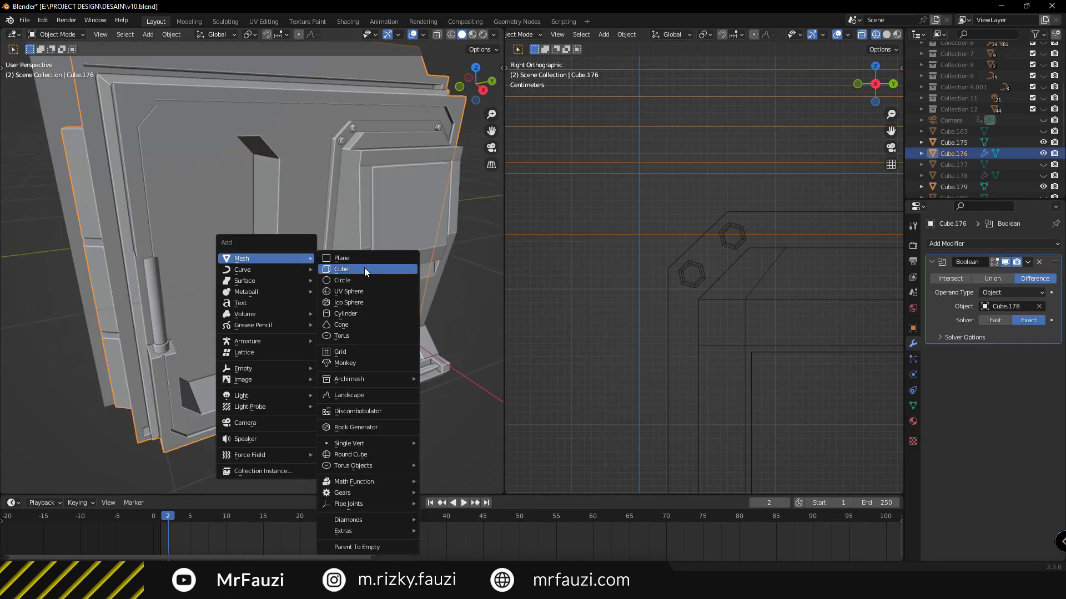
{"action": "left_click", "coordinate": [364, 267]}
{"action": "key", "text": "g"}
{"action": "key", "text": "x"}
{"action": "left_click", "coordinate": [352, 321]}
Widen the new cube along X and check its mesh in Edit Mode
{"action": "scroll", "coordinate": [299, 314], "scroll_direction": "up", "scroll_amount": 3}
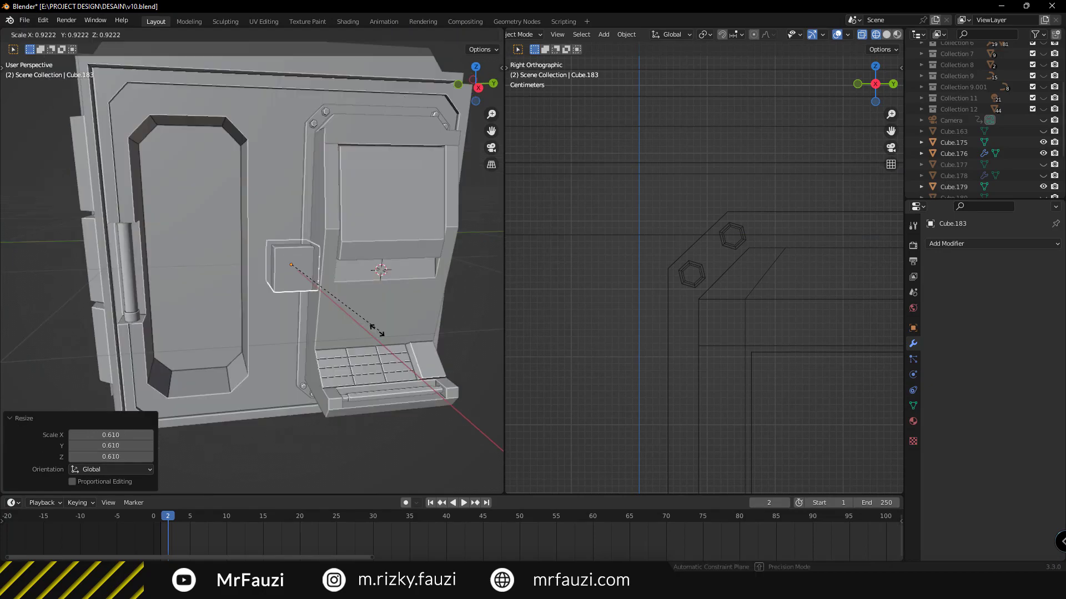
{"action": "scroll", "coordinate": [303, 299], "scroll_direction": "up", "scroll_amount": 1}
{"action": "scroll", "coordinate": [303, 299], "scroll_direction": "up", "scroll_amount": 2}
{"action": "mouse_move", "coordinate": [303, 298]}
{"action": "middle_mouse_down"}
{"action": "mouse_move", "coordinate": [324, 388]}
{"action": "mouse_move", "coordinate": [354, 364]}
{"action": "mouse_move", "coordinate": [284, 340]}
{"action": "middle_mouse_up"}
{"action": "key", "text": "s"}
{"action": "key", "text": "x"}
{"action": "left_click", "coordinate": [318, 382]}
{"action": "key", "text": "Tab"}
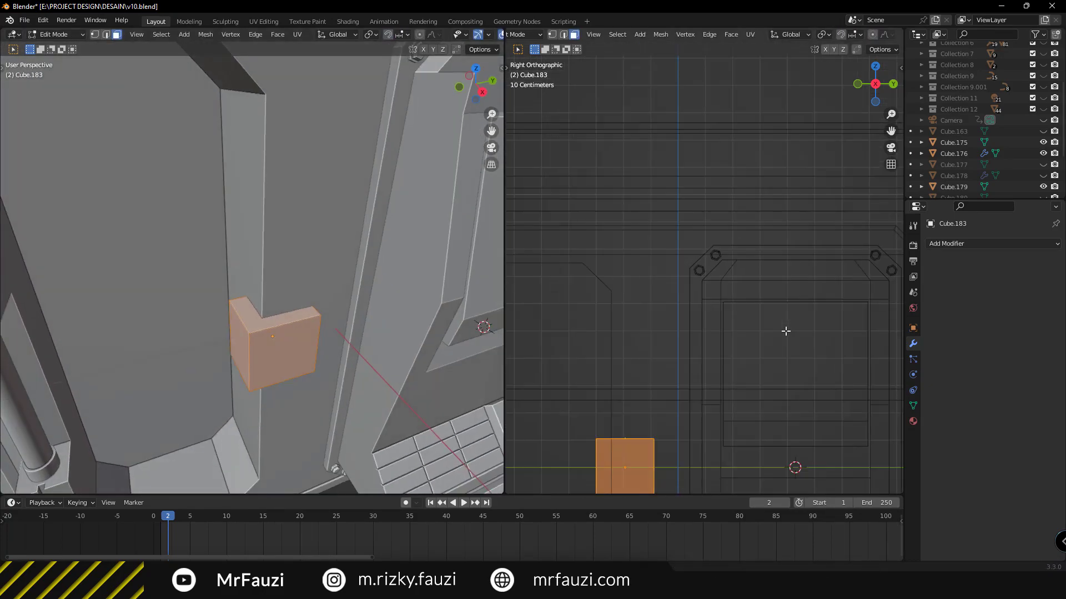
{"action": "key", "text": "KP_Decimal"}
{"action": "middle_click_drag", "start_coordinate": [792, 328], "coordinate": [730, 123]}
{"action": "scroll", "coordinate": [730, 124], "scroll_direction": "down", "scroll_amount": 5}
{"action": "key", "text": "Tab"}
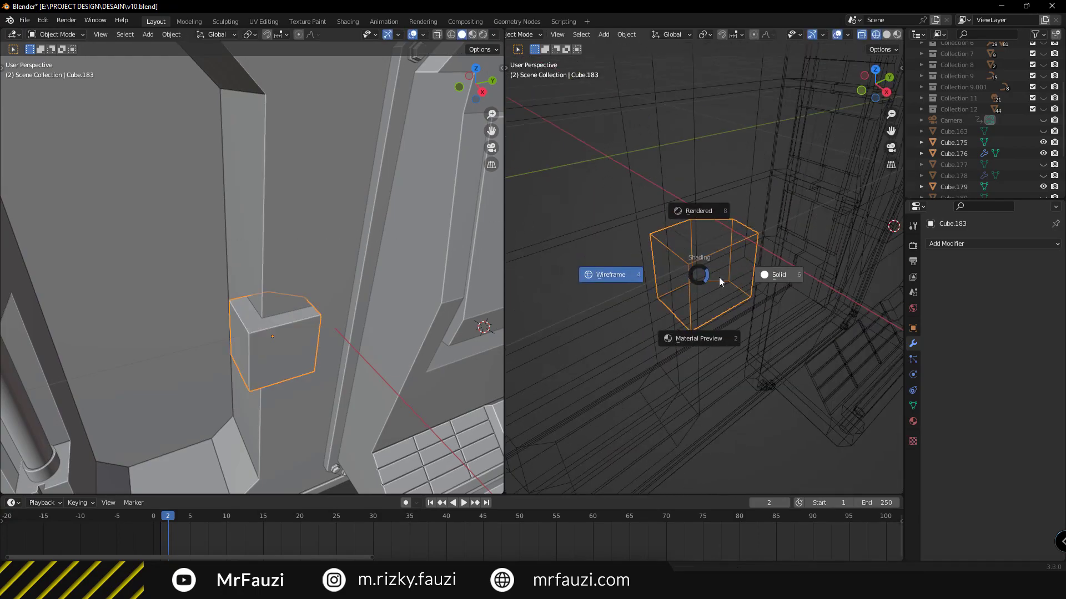
Apply the back panel's existing Boolean cut-out and add a new Boolean modifier
{"action": "left_click", "coordinate": [681, 195]}
{"action": "scroll", "coordinate": [709, 288], "scroll_direction": "down", "scroll_amount": 5}
{"action": "scroll", "coordinate": [860, 207], "scroll_direction": "up", "scroll_amount": 2}
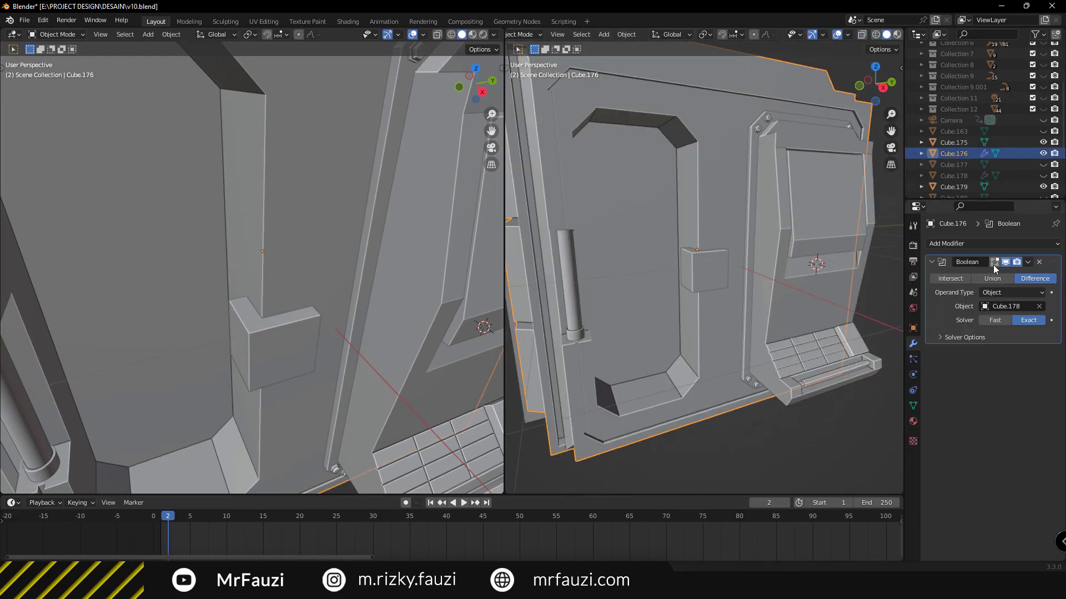
{"action": "scroll", "coordinate": [808, 270], "scroll_direction": "down", "scroll_amount": 3}
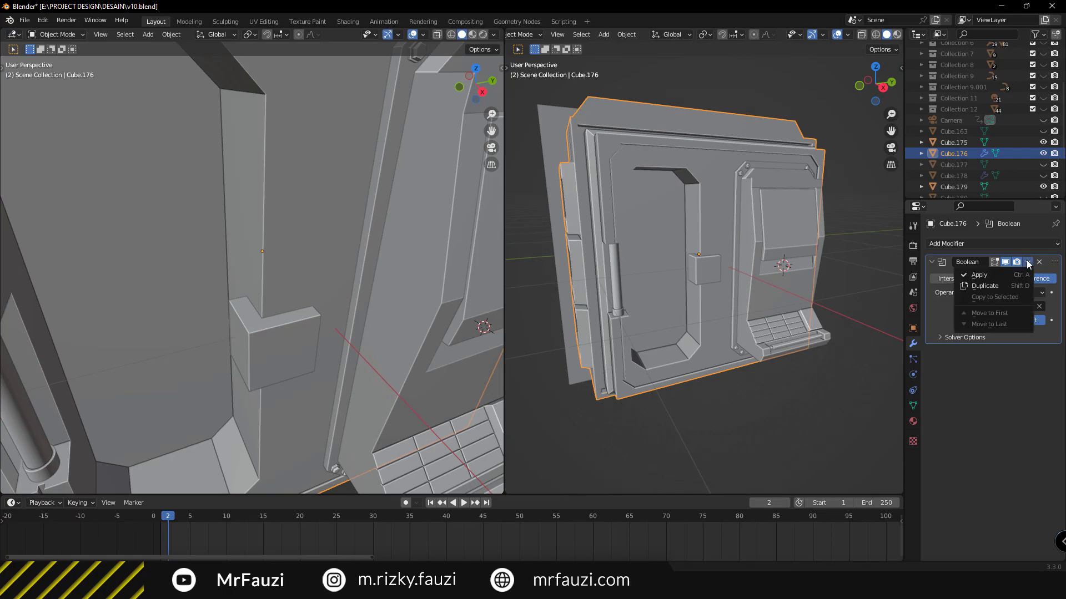
{"action": "left_click", "coordinate": [970, 274]}
{"action": "scroll", "coordinate": [668, 271], "scroll_direction": "up", "scroll_amount": 3}
{"action": "scroll", "coordinate": [648, 239], "scroll_direction": "up", "scroll_amount": 3}
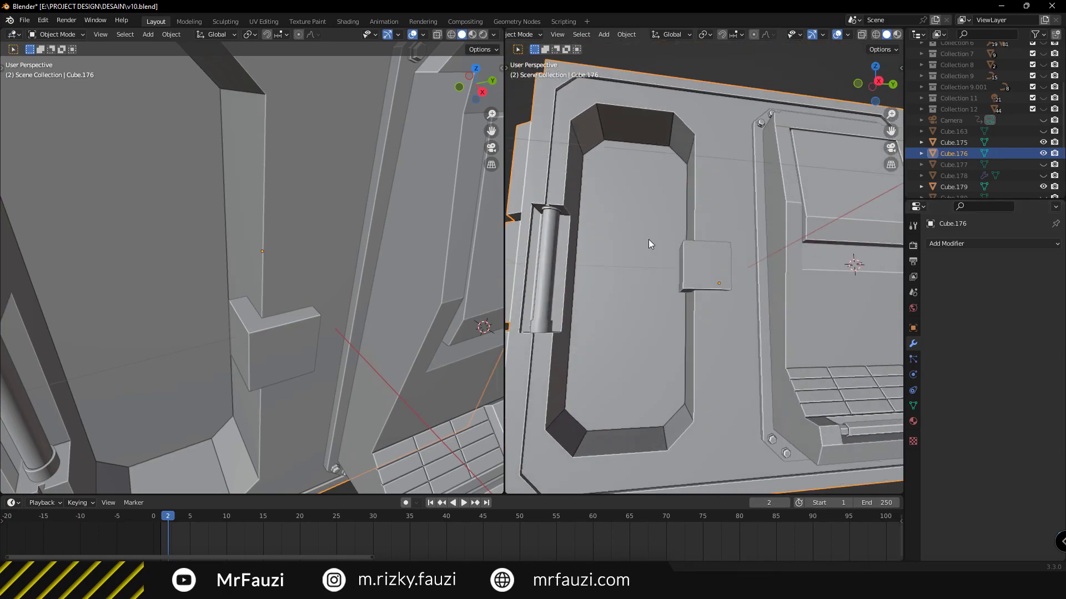
{"action": "left_click", "coordinate": [949, 244]}
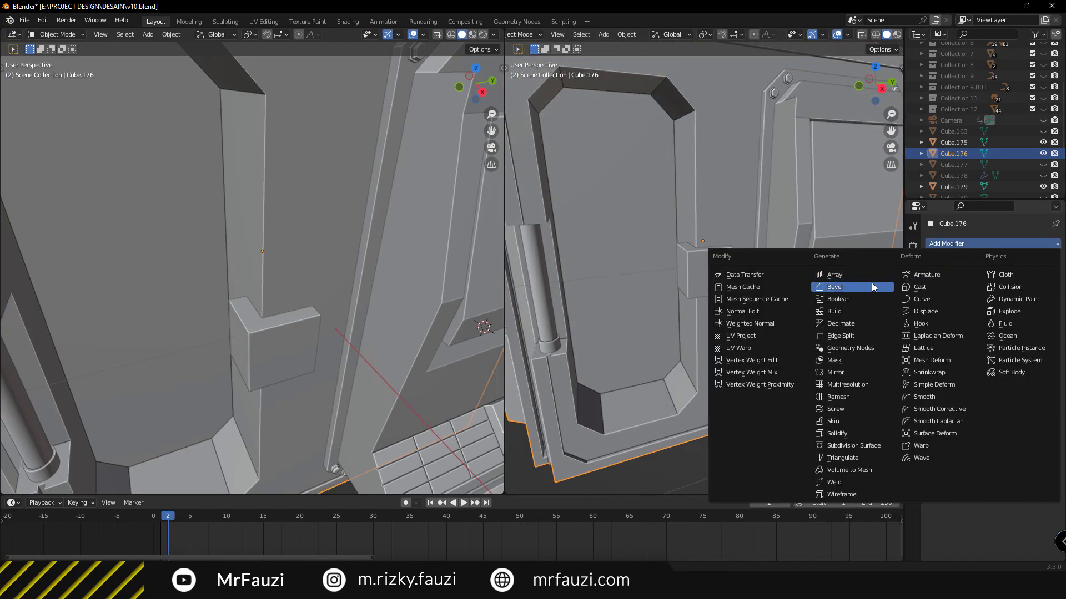
{"action": "left_click", "coordinate": [868, 300]}
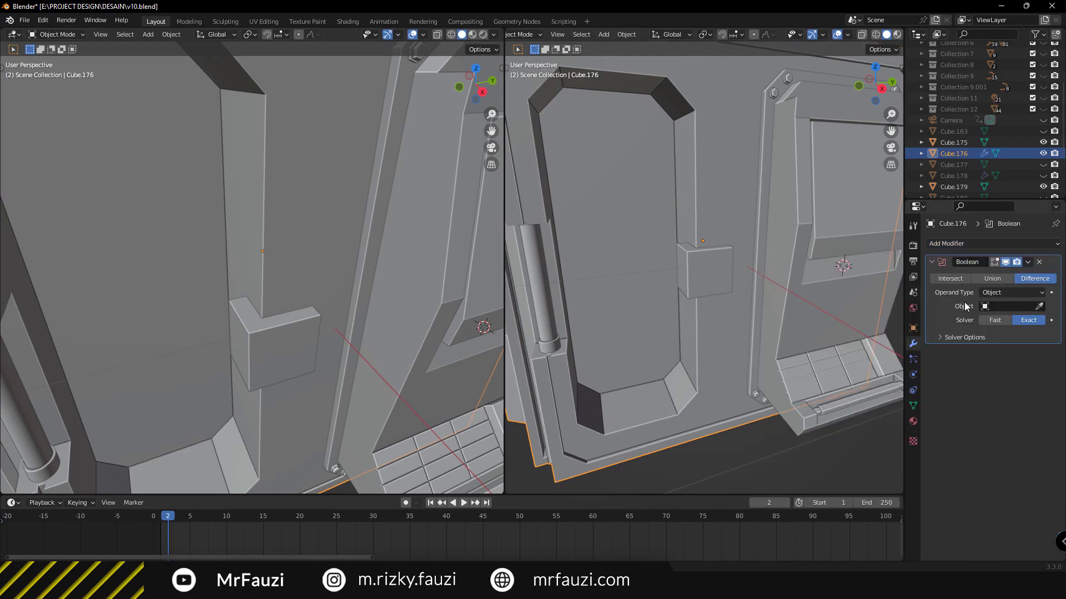
Hide the small cutting cube and orbit around the revealed recessed slot
{"action": "left_click", "coordinate": [708, 268]}
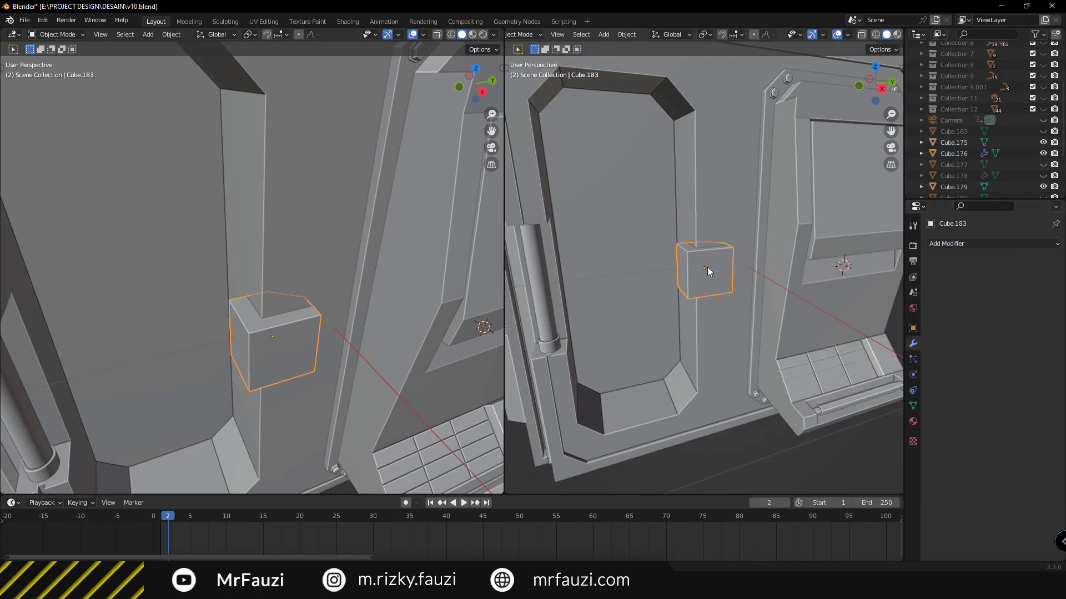
{"action": "key", "text": "h"}
{"action": "middle_click_drag", "start_coordinate": [707, 267], "coordinate": [695, 307]}
{"action": "scroll", "coordinate": [700, 277], "scroll_direction": "up", "scroll_amount": 2}
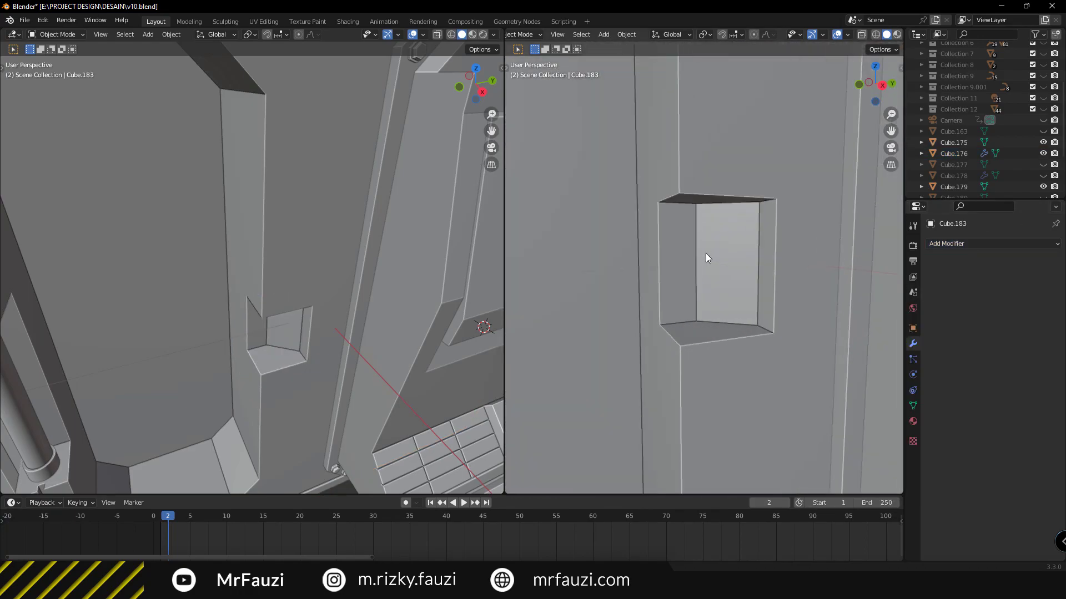
{"action": "mouse_move", "coordinate": [704, 253]}
{"action": "middle_mouse_down"}
{"action": "mouse_move", "coordinate": [714, 221]}
{"action": "mouse_move", "coordinate": [700, 322]}
{"action": "mouse_move", "coordinate": [765, 308]}
{"action": "mouse_move", "coordinate": [678, 323]}
{"action": "mouse_move", "coordinate": [661, 310]}
{"action": "mouse_move", "coordinate": [699, 339]}
{"action": "mouse_move", "coordinate": [714, 316]}
{"action": "mouse_move", "coordinate": [582, 297]}
{"action": "middle_mouse_up"}
{"action": "scroll", "coordinate": [714, 221], "scroll_direction": "down", "scroll_amount": 2}
{"action": "scroll", "coordinate": [700, 326], "scroll_direction": "down", "scroll_amount": 4}
{"action": "scroll", "coordinate": [229, 344], "scroll_direction": "down", "scroll_amount": 3}
Snap the 3D cursor to the alcove's inner back face on the main panel
{"action": "mouse_move", "coordinate": [229, 344]}
{"action": "middle_mouse_down"}
{"action": "mouse_move", "coordinate": [274, 293]}
{"action": "mouse_move", "coordinate": [231, 224]}
{"action": "middle_mouse_up"}
{"action": "left_click", "coordinate": [231, 224]}
{"action": "key", "text": "Tab"}
{"action": "left_click", "coordinate": [235, 262]}
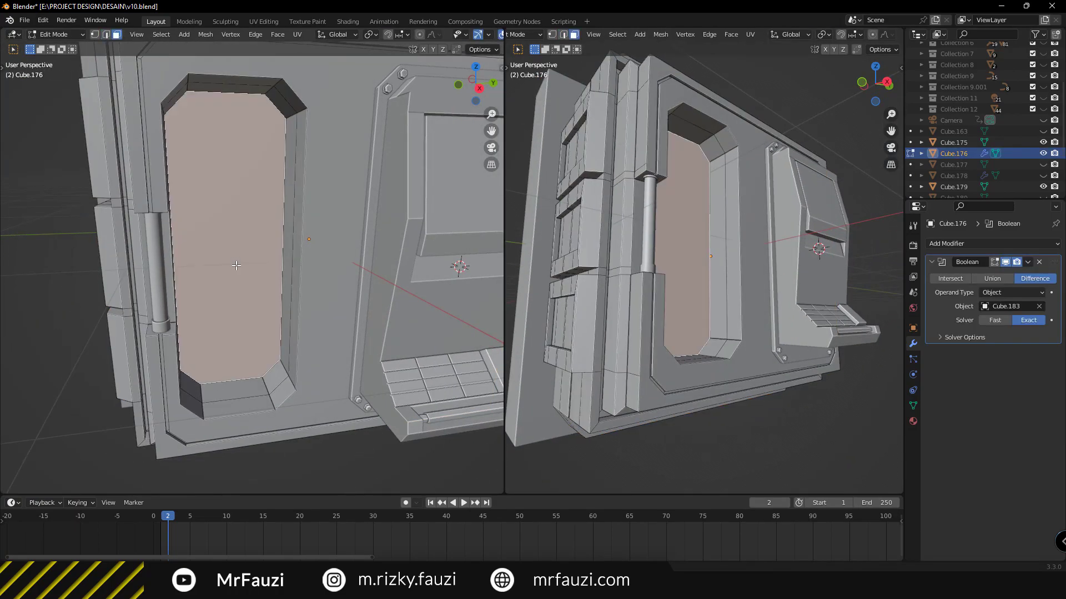
{"action": "scroll", "coordinate": [239, 265], "scroll_direction": "down", "scroll_amount": 2}
{"action": "scroll", "coordinate": [248, 269], "scroll_direction": "down", "scroll_amount": 5}
{"action": "mouse_move", "coordinate": [248, 270]}
{"action": "middle_mouse_down"}
{"action": "mouse_move", "coordinate": [247, 295]}
{"action": "mouse_move", "coordinate": [270, 281]}
{"action": "mouse_move", "coordinate": [266, 270]}
{"action": "mouse_move", "coordinate": [232, 285]}
{"action": "middle_mouse_up"}
{"action": "scroll", "coordinate": [256, 223], "scroll_direction": "up", "scroll_amount": 3}
{"action": "key", "text": "shift+s"}
{"action": "left_click", "coordinate": [239, 265]}
{"action": "scroll", "coordinate": [240, 266], "scroll_direction": "down", "scroll_amount": 3}
Add a 52-vertex cylinder at the 3D cursor
{"action": "key", "text": "Tab"}
{"action": "key", "text": "shift+a"}
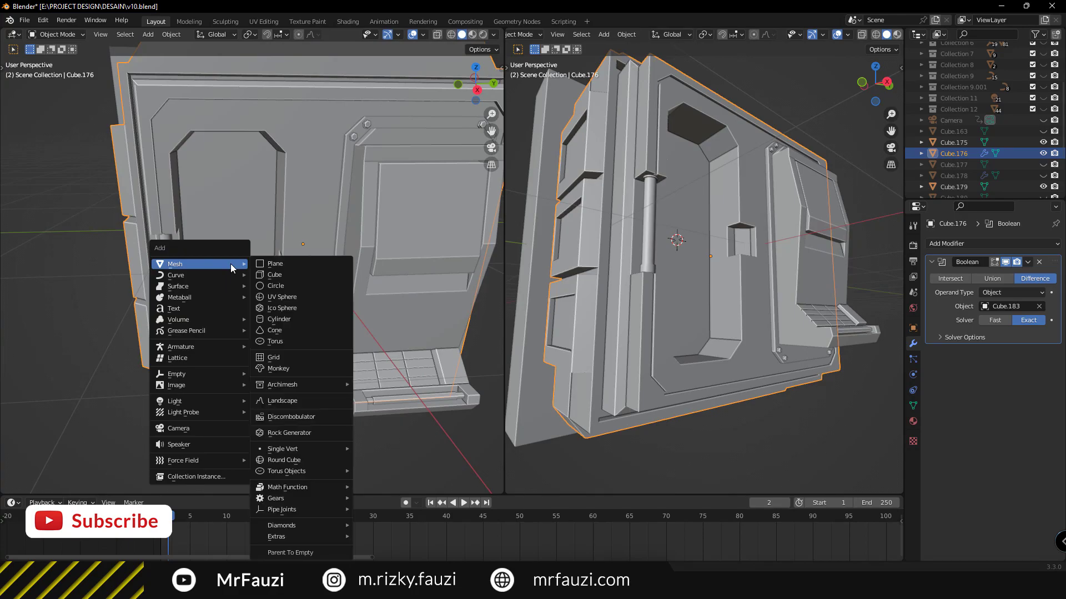
{"action": "left_click", "coordinate": [287, 322]}
{"action": "scroll", "coordinate": [375, 329], "scroll_direction": "down", "scroll_amount": 4}
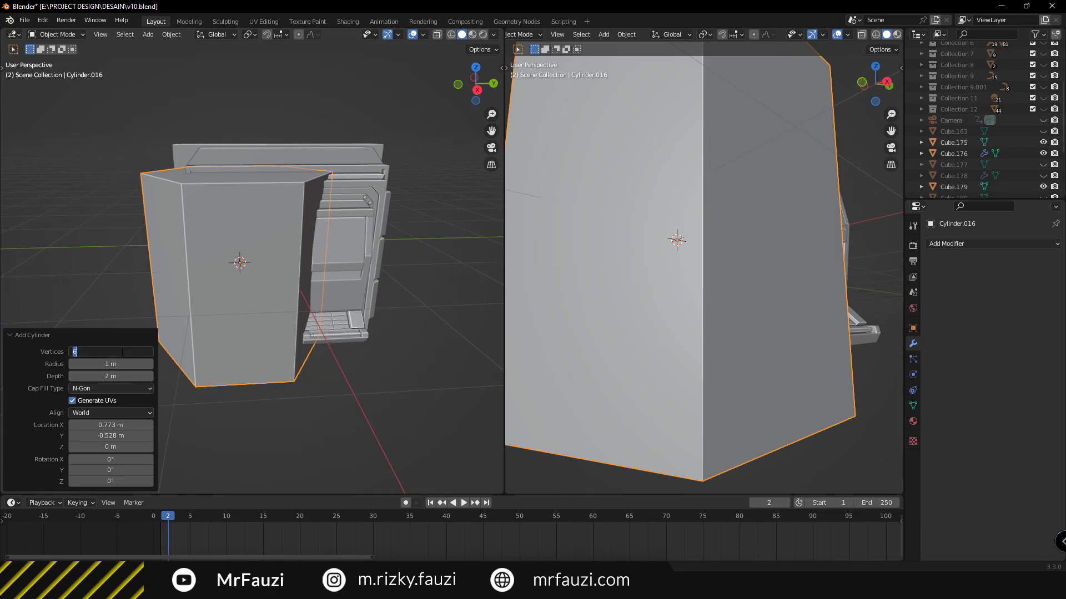
{"action": "type", "text": "2"}
{"action": "key", "text": "Return"}
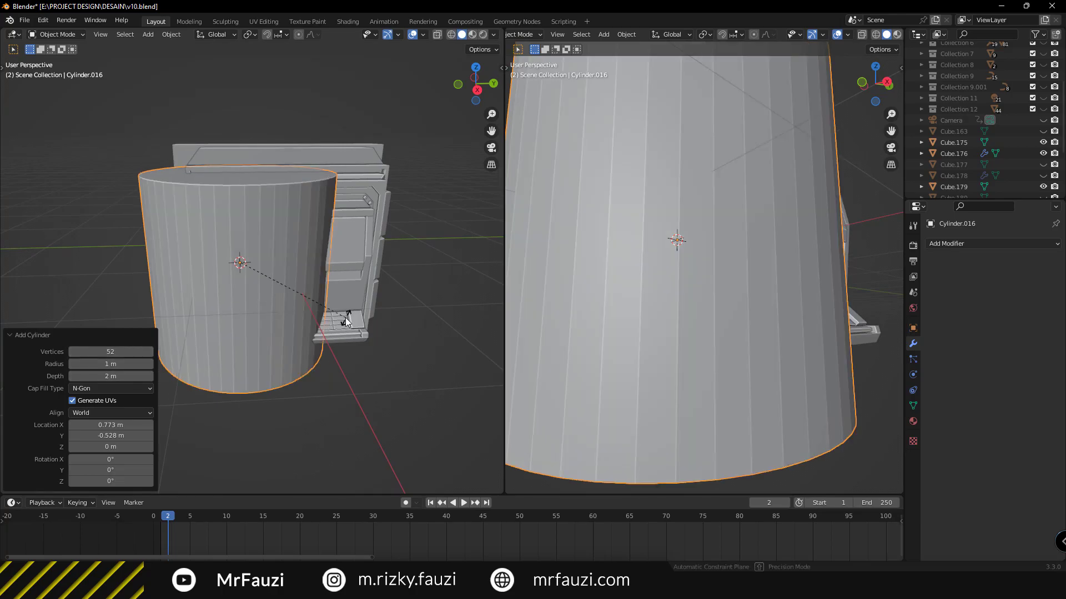
Rotate the cylinder 90° about X and shrink it to 0.254
{"action": "key", "text": "x"}
{"action": "key", "text": "9"}
{"action": "key", "text": "0"}
{"action": "key", "text": "Return"}
{"action": "key", "text": "s"}
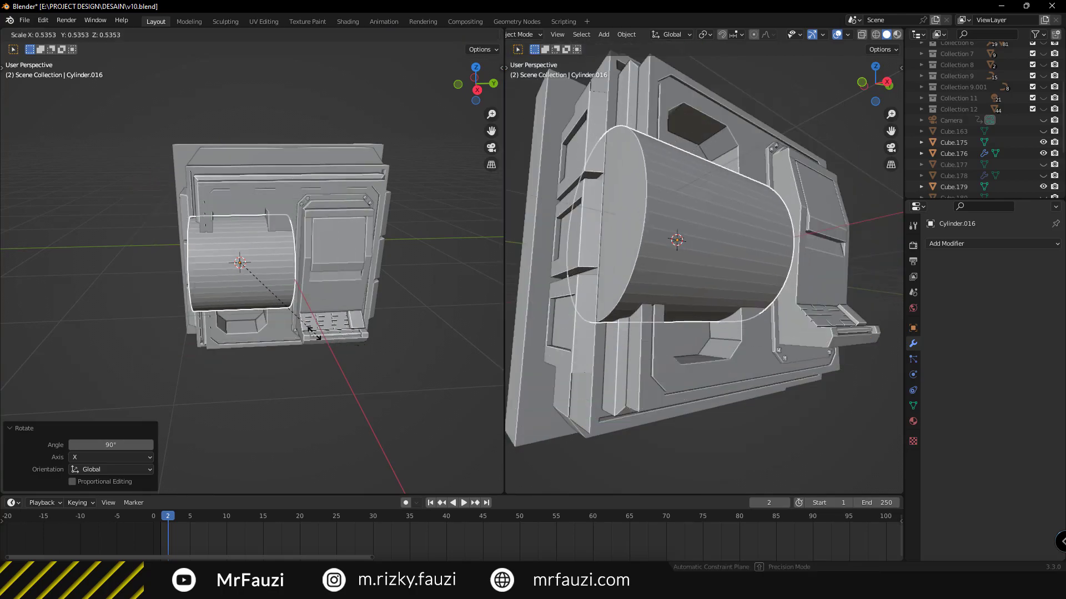
{"action": "left_click", "coordinate": [269, 302]}
{"action": "scroll", "coordinate": [313, 359], "scroll_direction": "up", "scroll_amount": 2}
Raise the cylinder along Z and resize it to 0.393
{"action": "key", "text": "g"}
{"action": "key", "text": "z"}
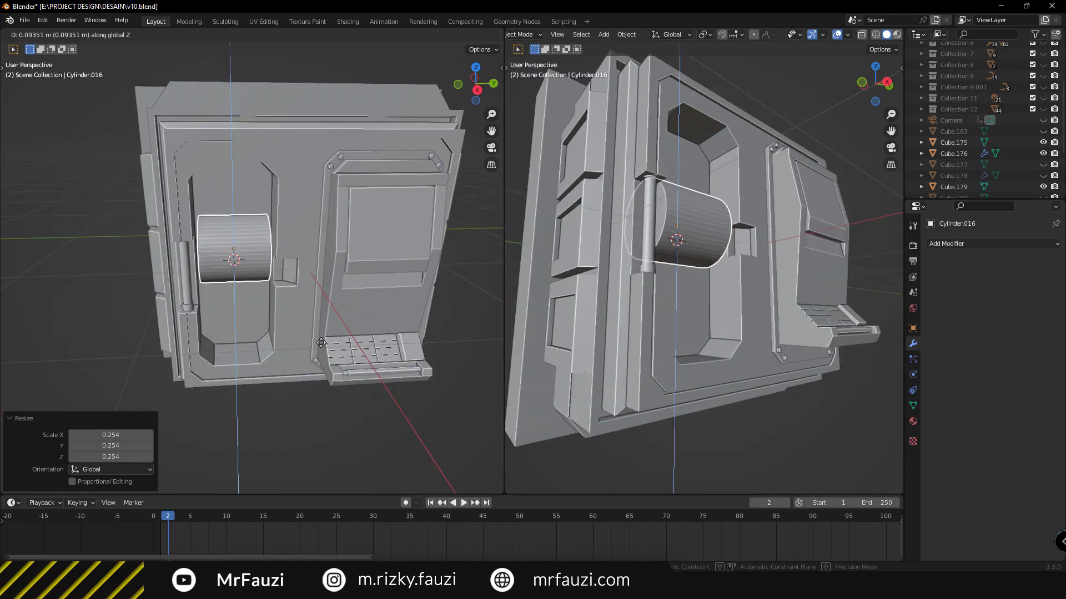
{"action": "left_click", "coordinate": [298, 270]}
{"action": "middle_click_drag", "start_coordinate": [298, 269], "coordinate": [318, 355]}
{"action": "key", "text": "s"}
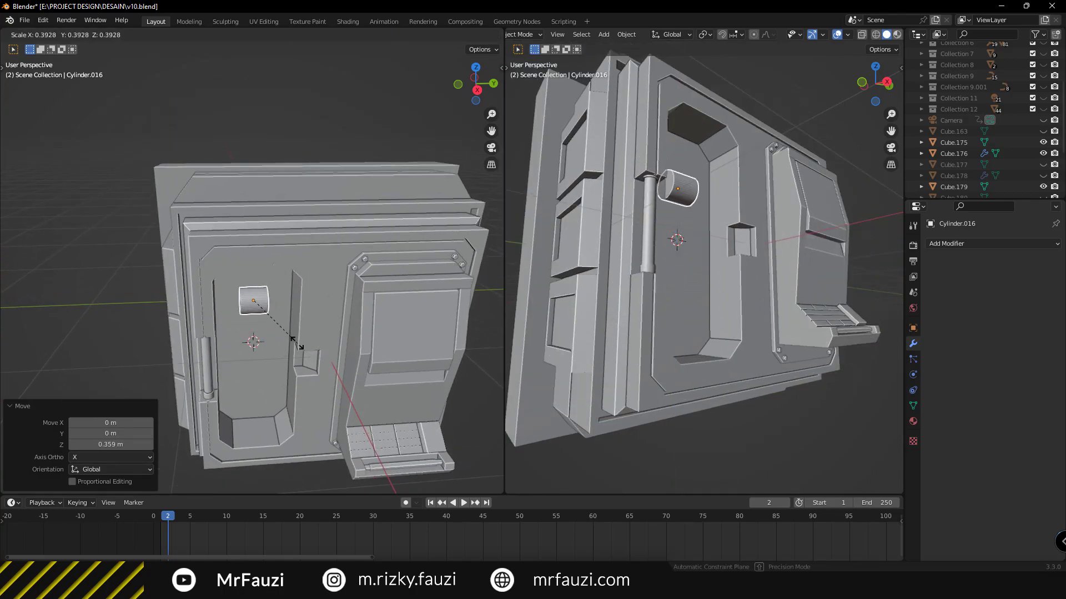
{"action": "left_click", "coordinate": [297, 344]}
{"action": "mouse_move", "coordinate": [761, 262]}
{"action": "middle_mouse_down"}
{"action": "mouse_move", "coordinate": [711, 300]}
{"action": "mouse_move", "coordinate": [728, 278]}
{"action": "middle_mouse_up"}
Stretch the rod along Y across the alcove and slide it into place along X
{"action": "key", "text": "s"}
{"action": "key", "text": "y"}
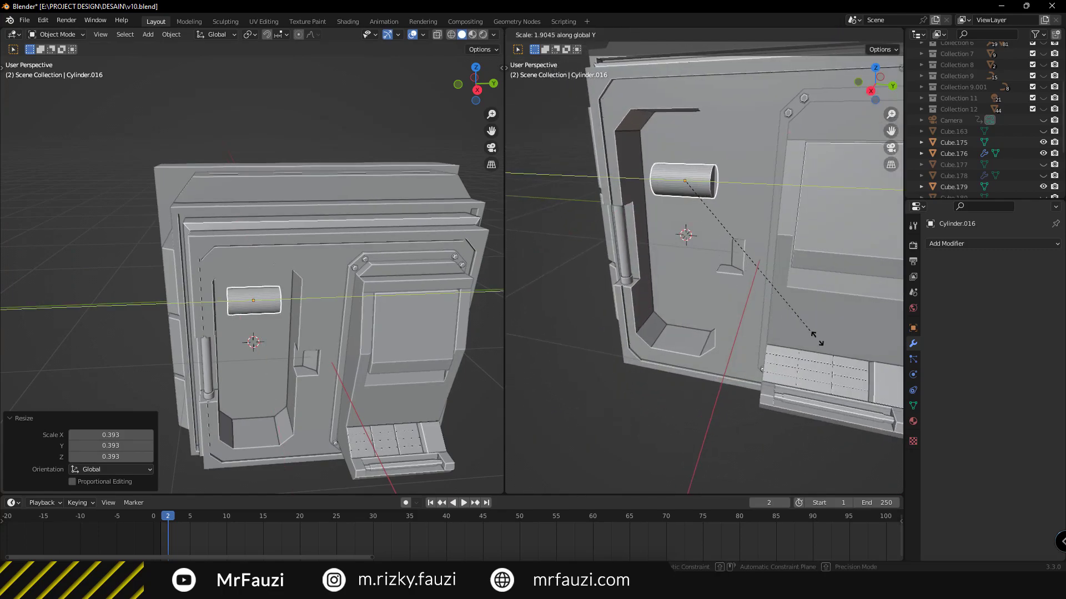
{"action": "left_click", "coordinate": [741, 254]}
{"action": "key", "text": "g"}
{"action": "key", "text": "z"}
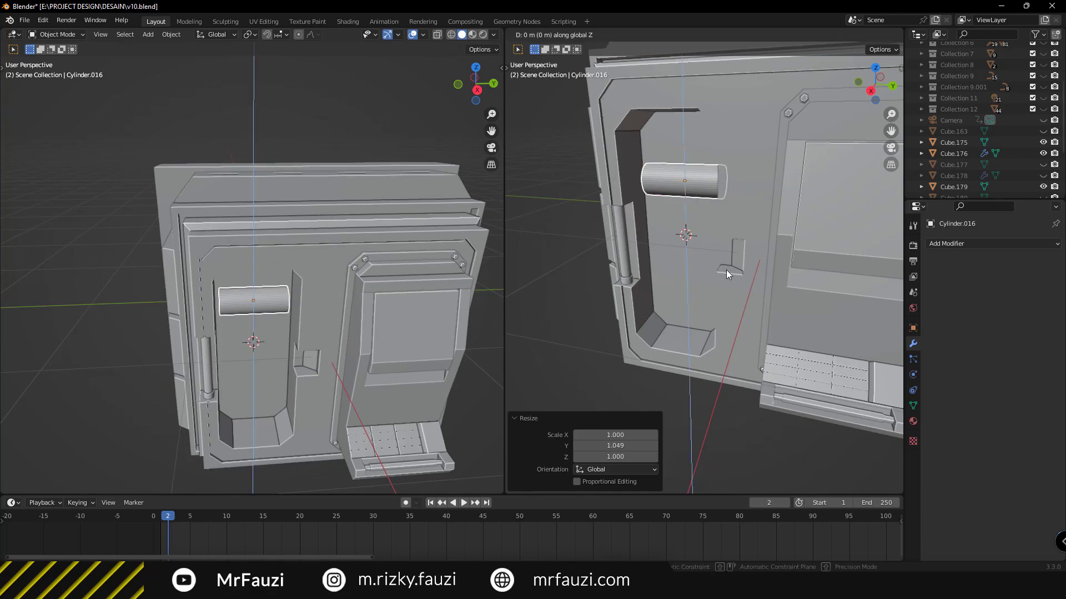
{"action": "key", "text": "Escape"}
{"action": "mouse_move", "coordinate": [736, 234]}
{"action": "middle_mouse_down"}
{"action": "mouse_move", "coordinate": [695, 266]}
{"action": "mouse_move", "coordinate": [677, 228]}
{"action": "middle_mouse_up"}
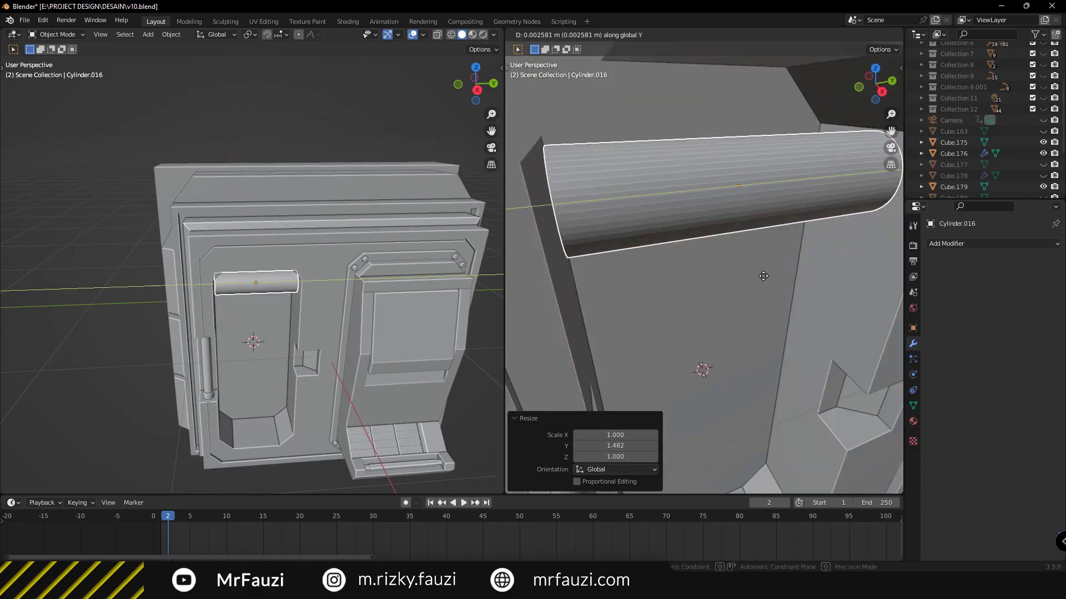
{"action": "key", "text": "KP_1"}
{"action": "key", "text": "g"}
{"action": "key", "text": "x"}
{"action": "left_click", "coordinate": [319, 302]}
{"action": "middle_click_drag", "start_coordinate": [703, 329], "coordinate": [721, 275]}
Inset the bottom block's top face and narrow it along Y
{"action": "left_click", "coordinate": [699, 249]}
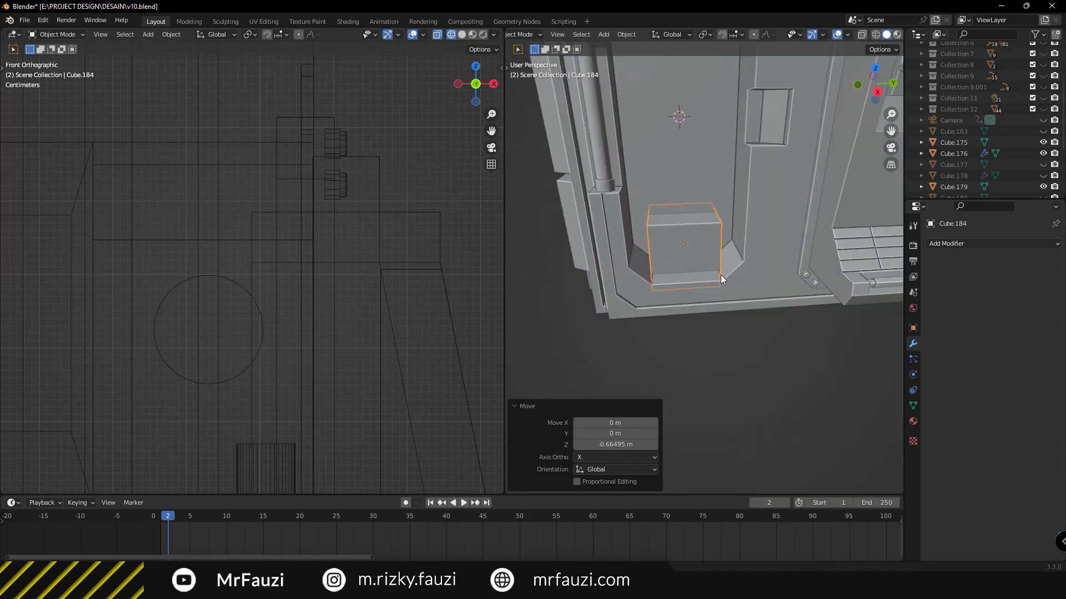
{"action": "middle_click_drag", "start_coordinate": [700, 331], "coordinate": [705, 271]}
{"action": "key", "text": "Tab"}
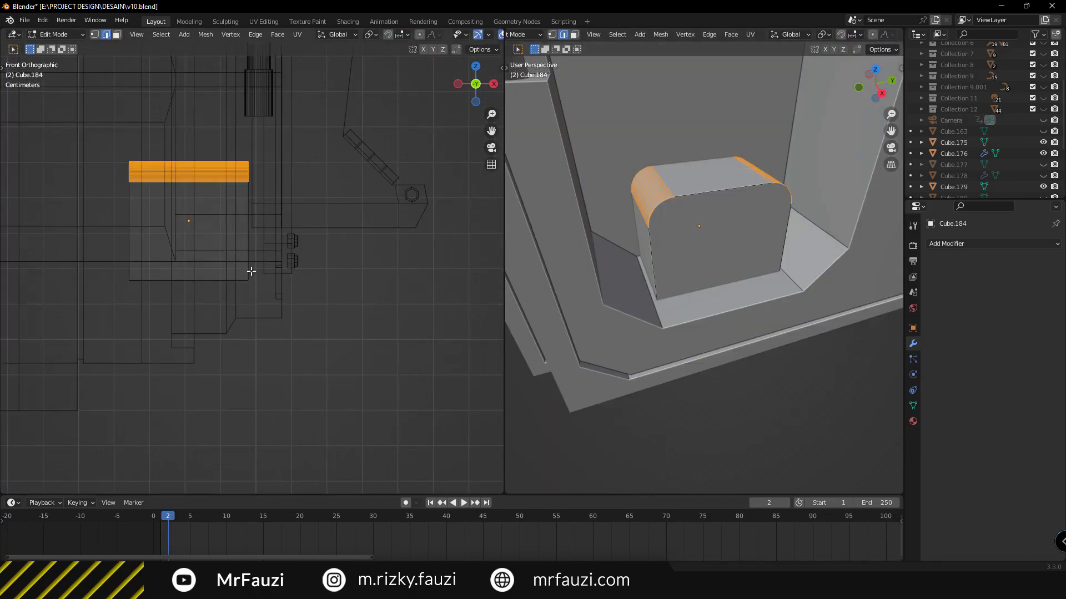
{"action": "left_click", "coordinate": [716, 250]}
{"action": "key", "text": "i"}
{"action": "left_click", "coordinate": [823, 305]}
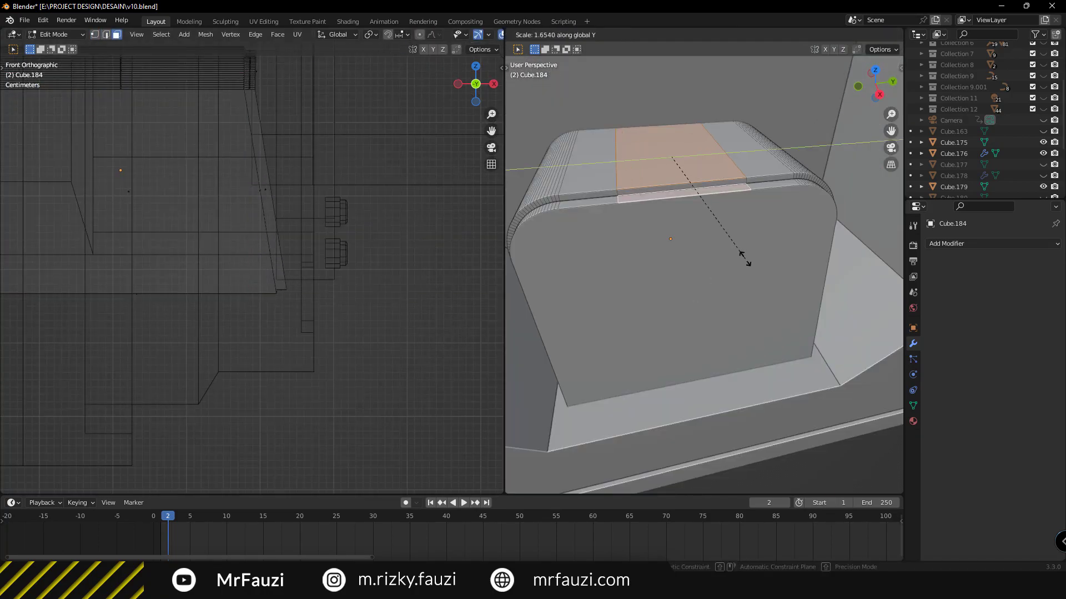
{"action": "key", "text": "s"}
{"action": "key", "text": "y"}
{"action": "left_click", "coordinate": [810, 233]}
Extrude the rod's bottom face down to the block as a strut
{"action": "middle_click_drag", "start_coordinate": [721, 278], "coordinate": [739, 167]}
{"action": "key", "text": "Tab"}
{"action": "left_click", "coordinate": [740, 116]}
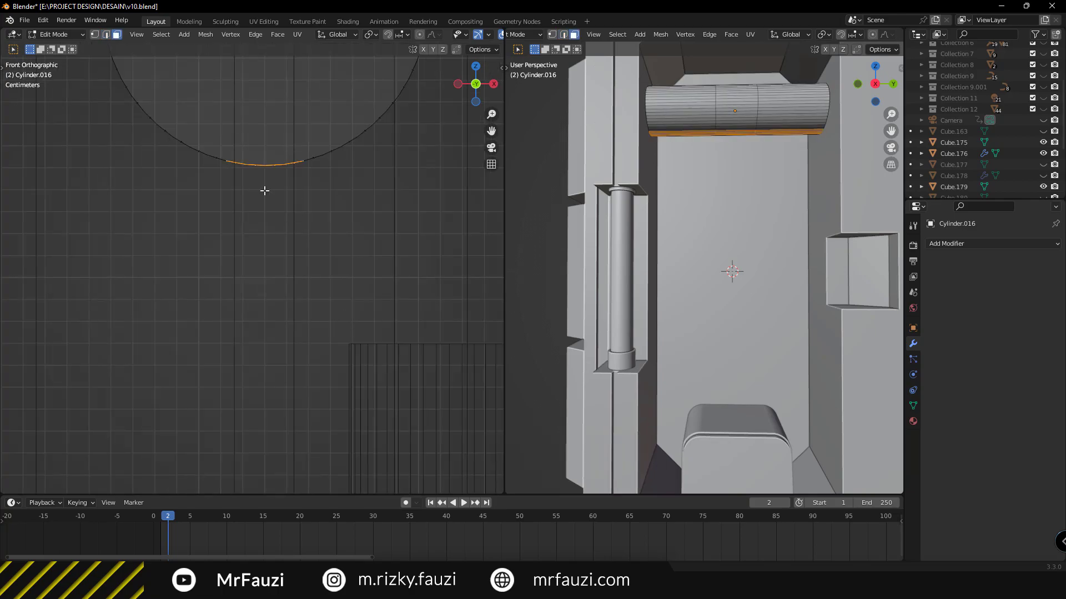
{"action": "key", "text": "Tab"}
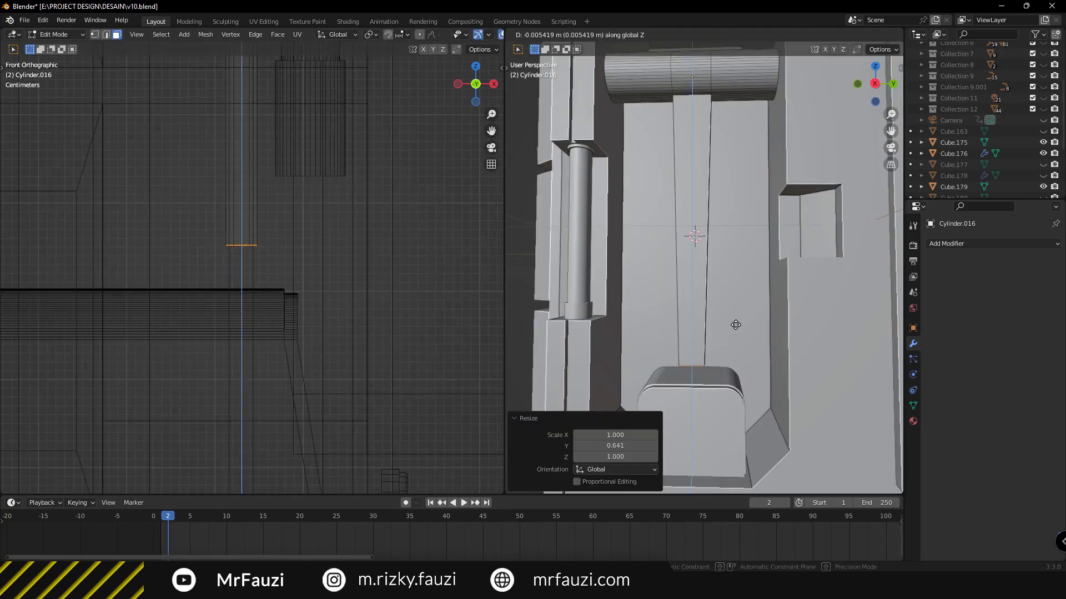
{"action": "left_click", "coordinate": [306, 358]}
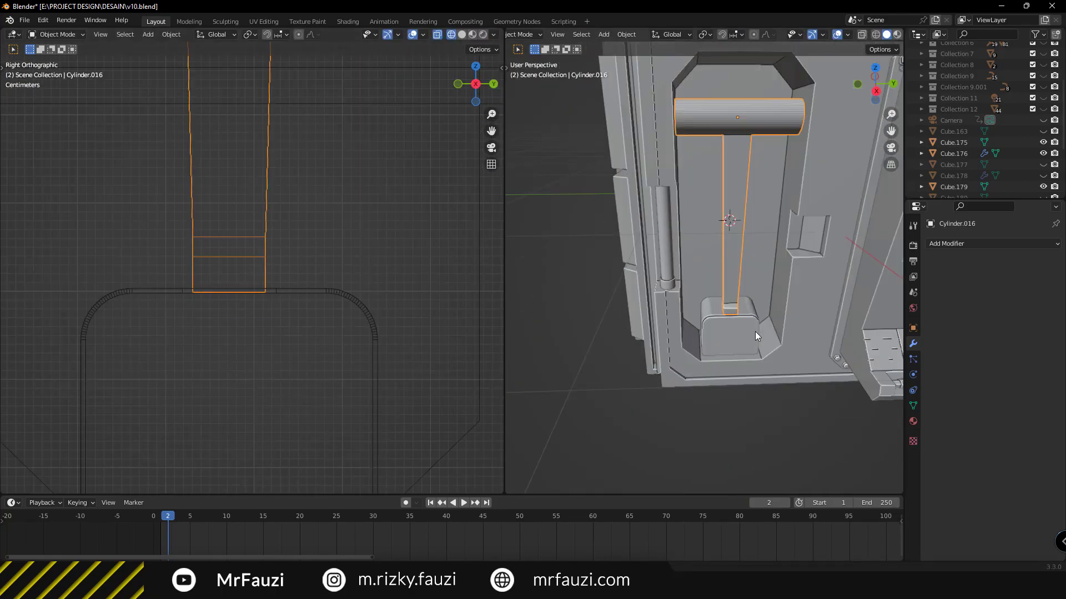
Add a cylinder hinge pin, stretch it along Y and position it
{"action": "key", "text": "shift+a"}
{"action": "left_click", "coordinate": [255, 311]}
{"action": "key", "text": "s"}
{"action": "key", "text": "y"}
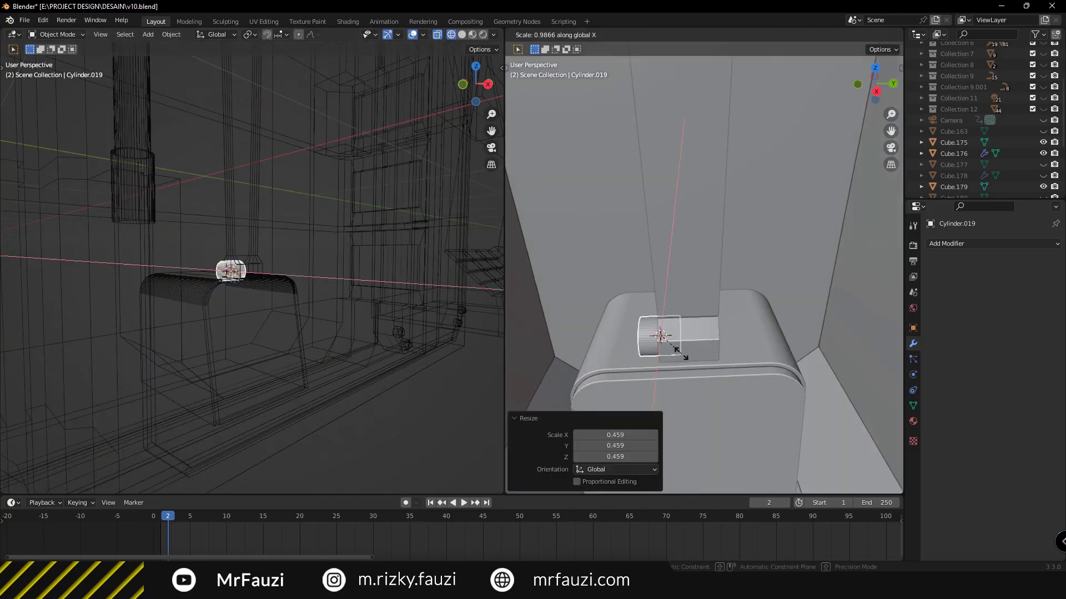
{"action": "key", "text": "g"}
{"action": "key", "text": "y"}
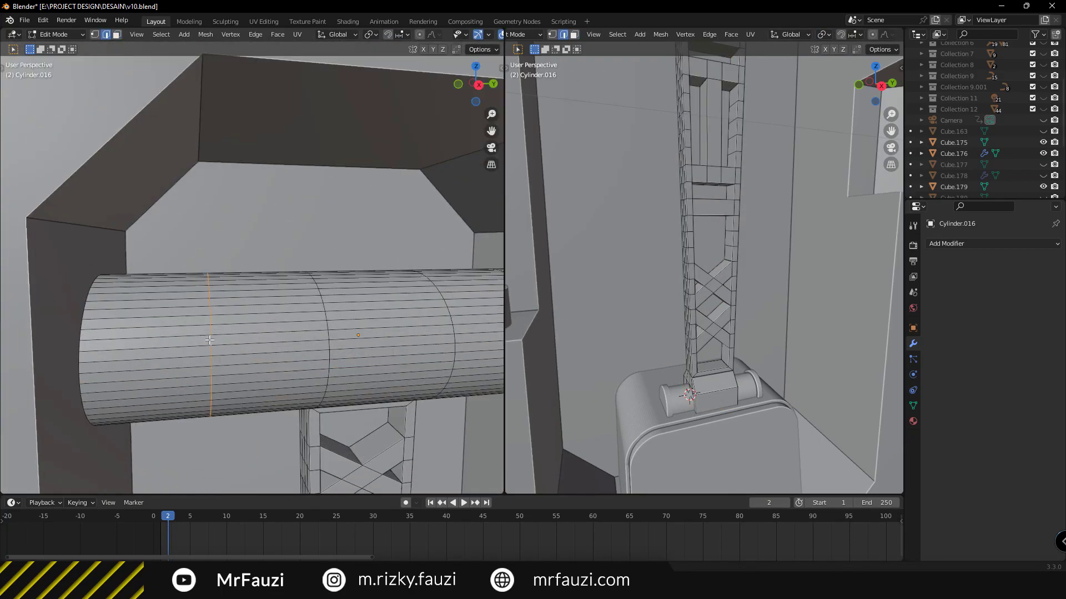
Snap the 3D cursor to the selection and add another cylinder pin there
{"action": "key", "text": "shift+s"}
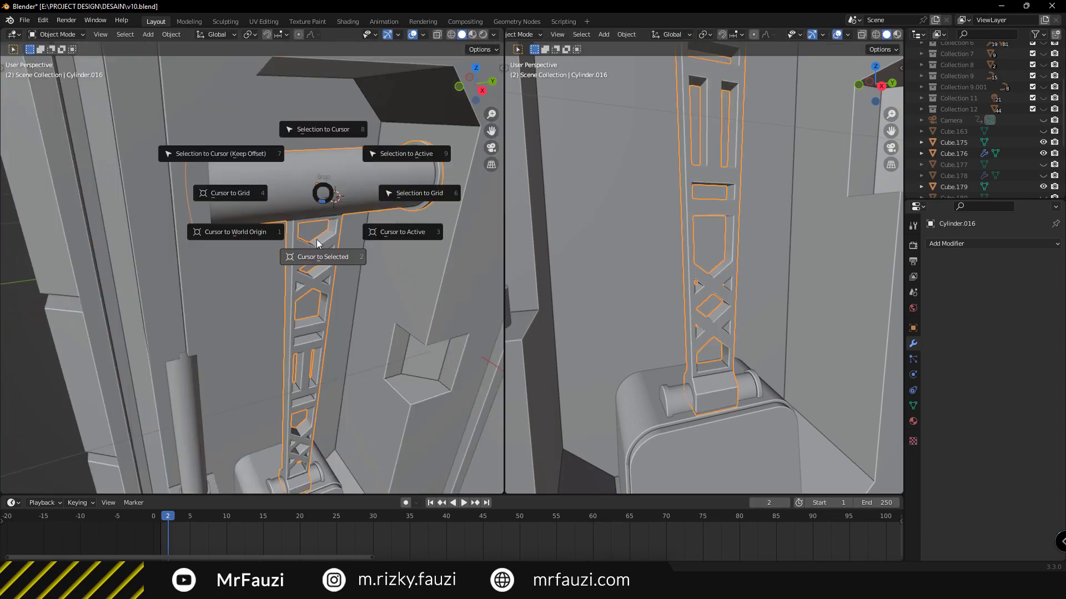
{"action": "left_click", "coordinate": [317, 243]}
{"action": "key", "text": "shift+a"}
{"action": "left_click", "coordinate": [291, 268]}
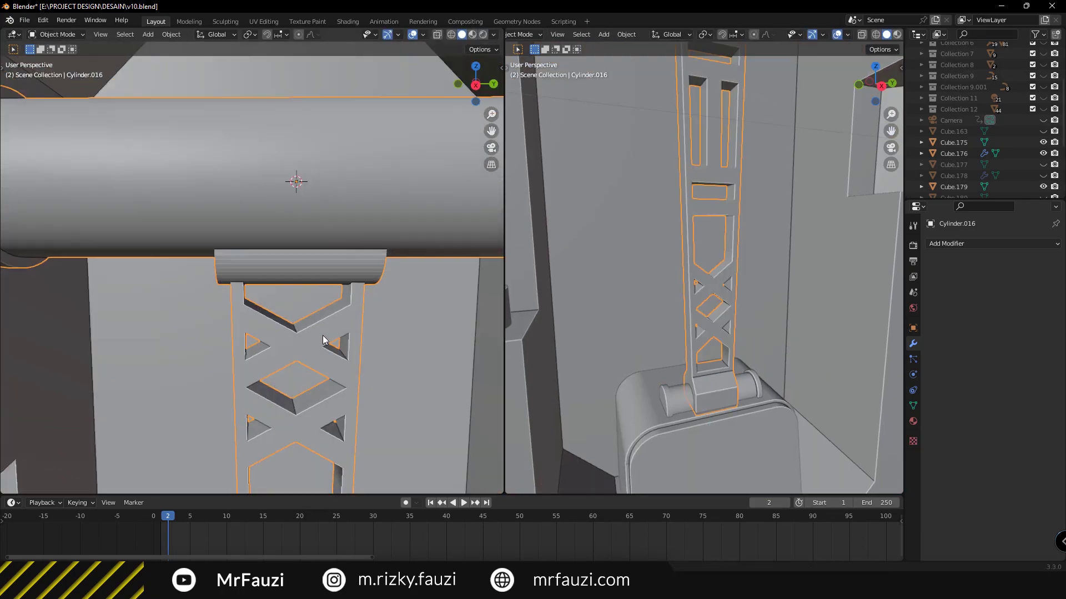
{"action": "right_click", "coordinate": [325, 340]}
{"action": "key", "text": "Escape"}
{"action": "scroll", "coordinate": [328, 278], "scroll_direction": "down", "scroll_amount": 5}
{"action": "mouse_move", "coordinate": [327, 277]}
{"action": "middle_mouse_down"}
{"action": "mouse_move", "coordinate": [273, 338]}
{"action": "mouse_move", "coordinate": [306, 345]}
{"action": "mouse_move", "coordinate": [374, 330]}
{"action": "mouse_move", "coordinate": [275, 312]}
{"action": "mouse_move", "coordinate": [363, 322]}
{"action": "mouse_move", "coordinate": [321, 350]}
{"action": "mouse_move", "coordinate": [315, 208]}
{"action": "mouse_move", "coordinate": [269, 329]}
{"action": "middle_mouse_up"}
{"action": "scroll", "coordinate": [374, 330], "scroll_direction": "down", "scroll_amount": 3}
Duplicate a corner bolt from the side box and raise the copy vertically
{"action": "left_click", "coordinate": [301, 230]}
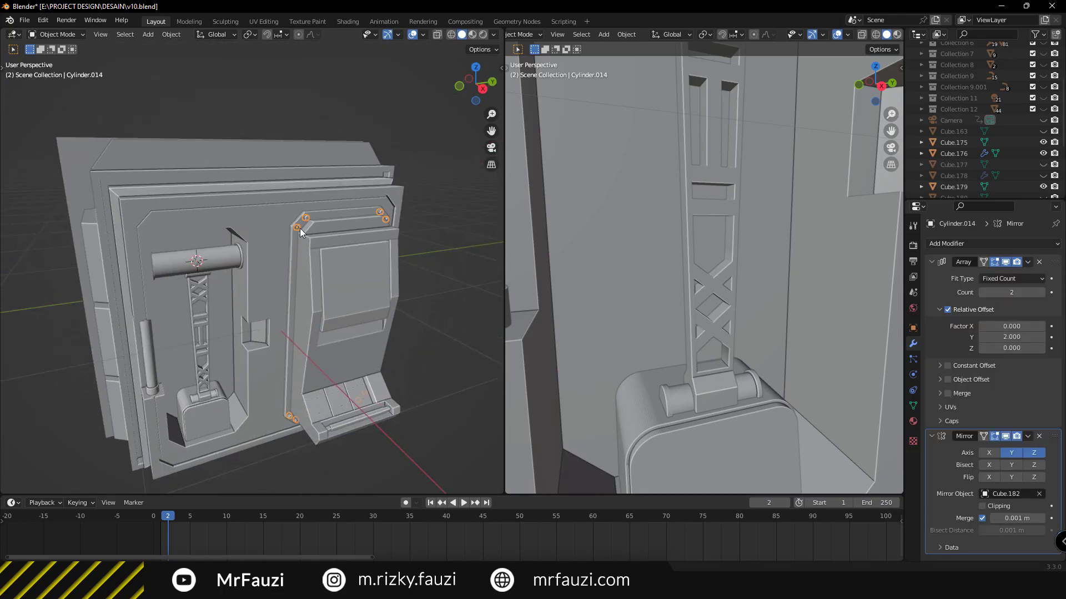
{"action": "scroll", "coordinate": [300, 228], "scroll_direction": "up", "scroll_amount": 3}
{"action": "mouse_move", "coordinate": [296, 242]}
{"action": "middle_mouse_down"}
{"action": "mouse_move", "coordinate": [274, 311]}
{"action": "mouse_move", "coordinate": [323, 314]}
{"action": "mouse_move", "coordinate": [359, 335]}
{"action": "middle_mouse_up"}
{"action": "key", "text": "shift+d"}
{"action": "key", "text": "z"}
{"action": "left_click", "coordinate": [363, 267]}
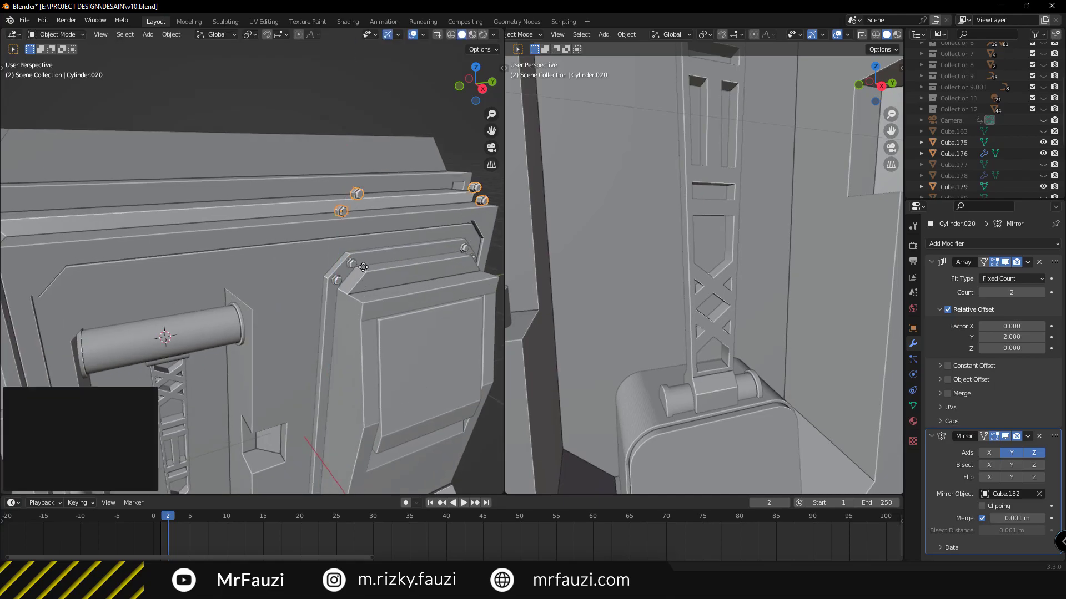
Remove the copied bolt's array and enlarge it to 2.509
{"action": "left_click", "coordinate": [1039, 262]}
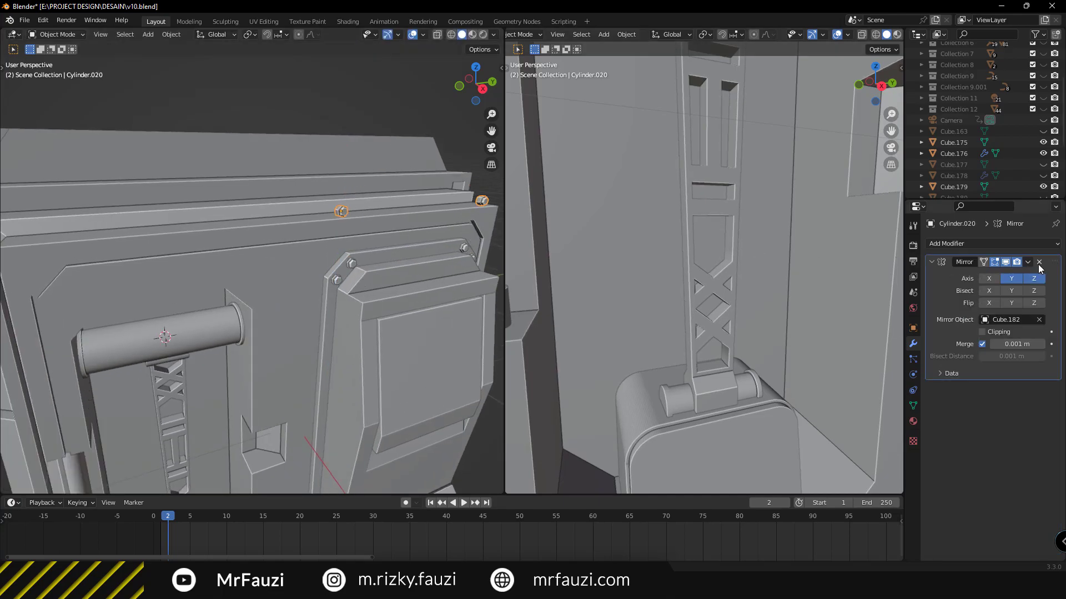
{"action": "scroll", "coordinate": [352, 304], "scroll_direction": "down", "scroll_amount": 5}
{"action": "scroll", "coordinate": [317, 272], "scroll_direction": "up", "scroll_amount": 5}
{"action": "middle_click_drag", "start_coordinate": [317, 272], "coordinate": [344, 306]}
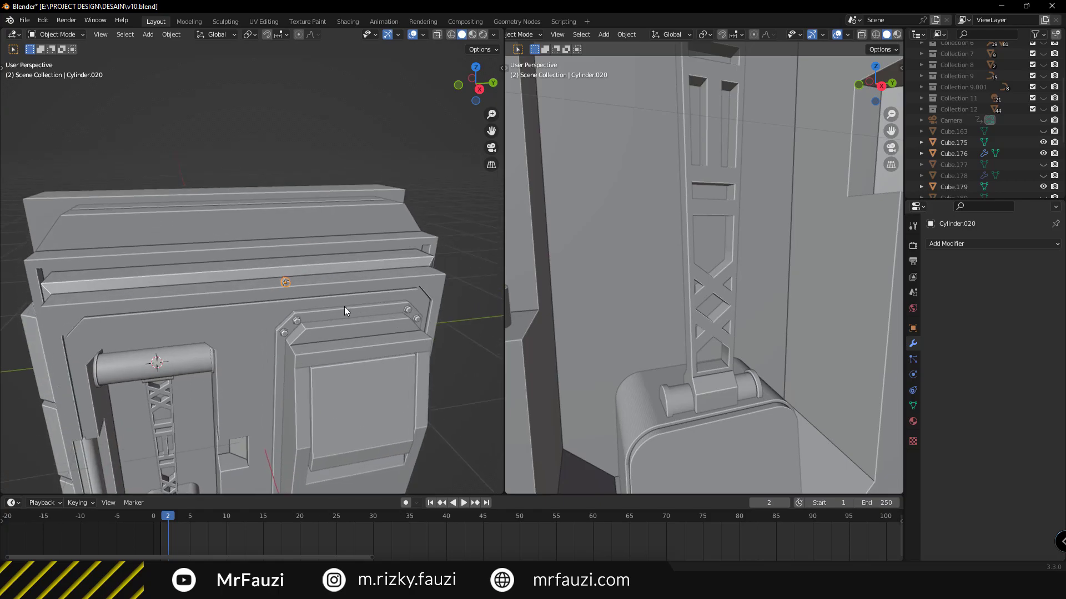
{"action": "left_click", "coordinate": [426, 384]}
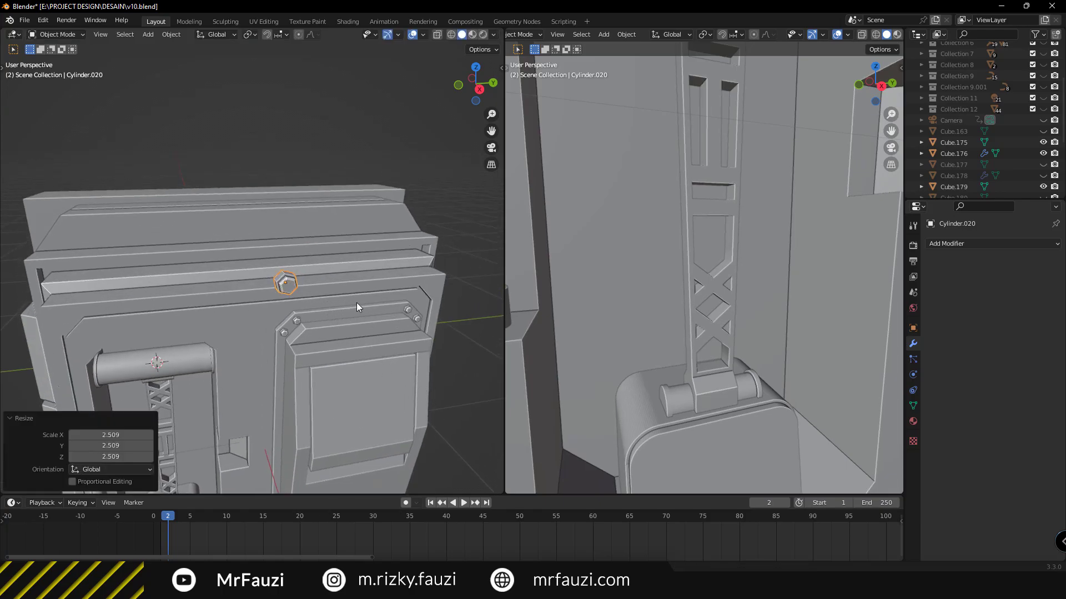
{"action": "key", "text": "KP_1"}
{"action": "scroll", "coordinate": [389, 288], "scroll_direction": "up", "scroll_amount": 1}
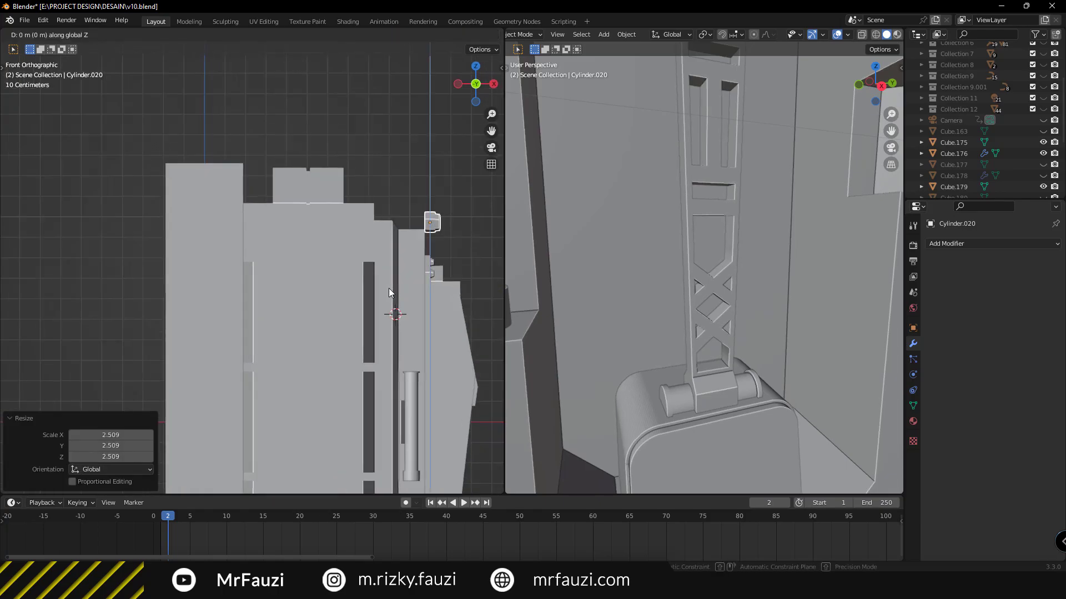
Raise the bolt in Z and move it along X to -0.45977
{"action": "key", "text": "g"}
{"action": "key", "text": "z"}
{"action": "left_click", "coordinate": [438, 243]}
{"action": "key", "text": "g"}
{"action": "key", "text": "x"}
{"action": "left_click", "coordinate": [336, 239]}
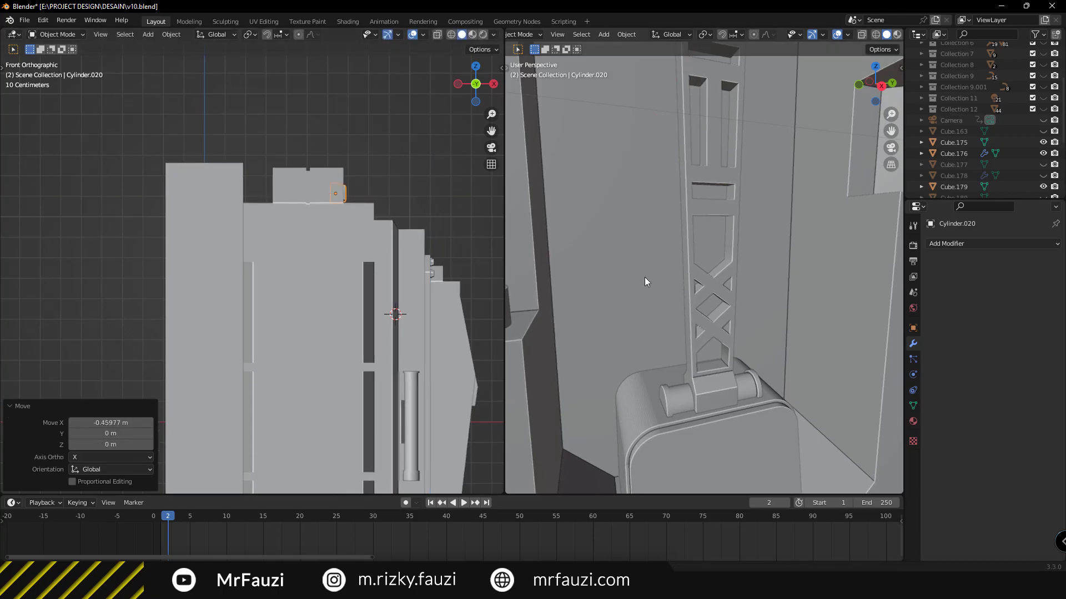
Show the right-side view in wireframe and frame it on the bolt
{"action": "scroll", "coordinate": [645, 277], "scroll_direction": "down", "scroll_amount": 2}
{"action": "key", "text": "KP_1"}
{"action": "key", "text": "KP_3"}
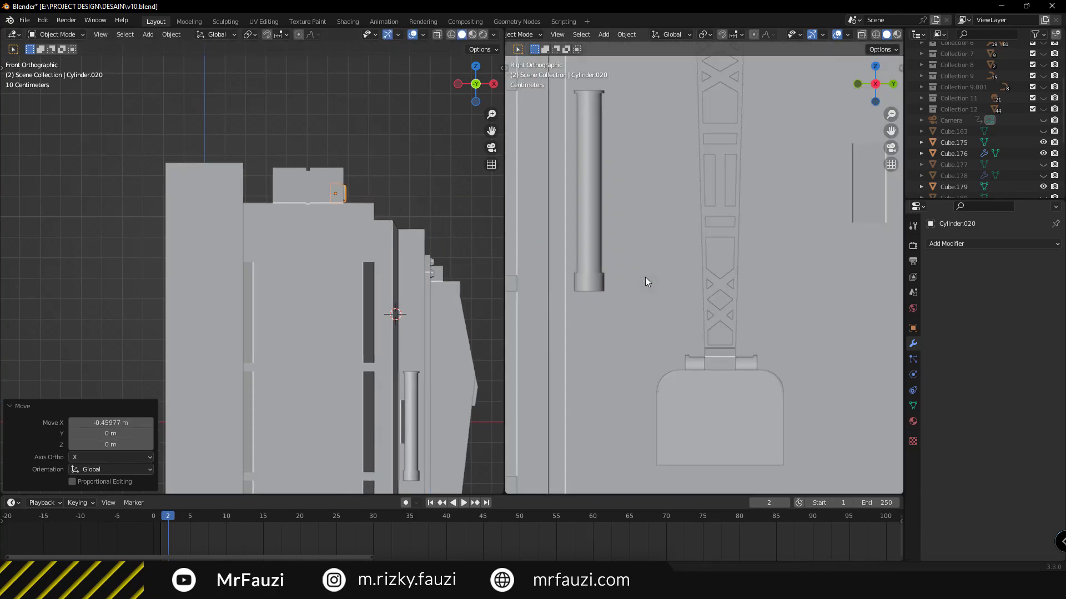
{"action": "scroll", "coordinate": [693, 221], "scroll_direction": "down", "scroll_amount": 4}
{"action": "scroll", "coordinate": [763, 248], "scroll_direction": "up", "scroll_amount": 1}
{"action": "scroll", "coordinate": [763, 247], "scroll_direction": "up", "scroll_amount": 3}
{"action": "key", "text": "z"}
{"action": "left_click", "coordinate": [765, 246]}
{"action": "middle_click_drag", "start_coordinate": [765, 247], "coordinate": [738, 347], "text": "shift"}
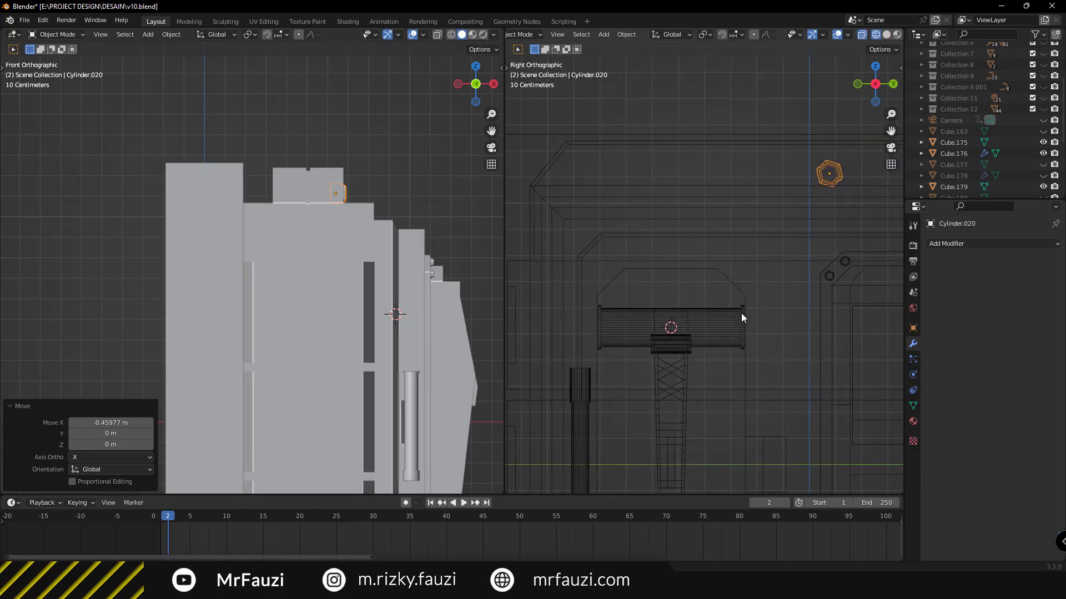
Reposition the hex bolt, reset its rotation and turn it 90° around X
{"action": "key", "text": "g"}
{"action": "left_click", "coordinate": [545, 293]}
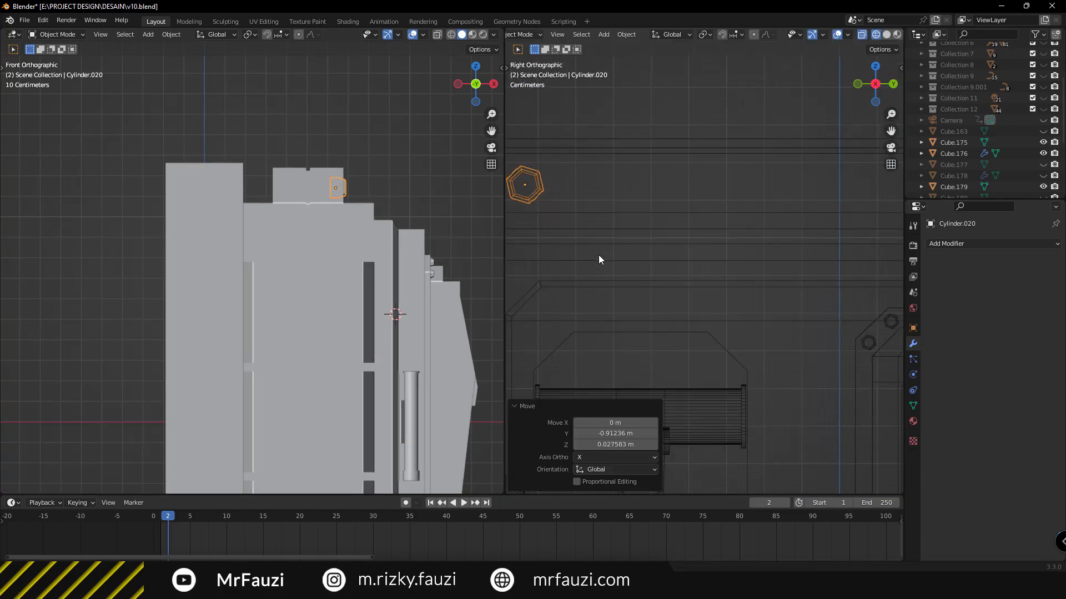
{"action": "key", "text": "KP_Decimal"}
{"action": "key", "text": "r"}
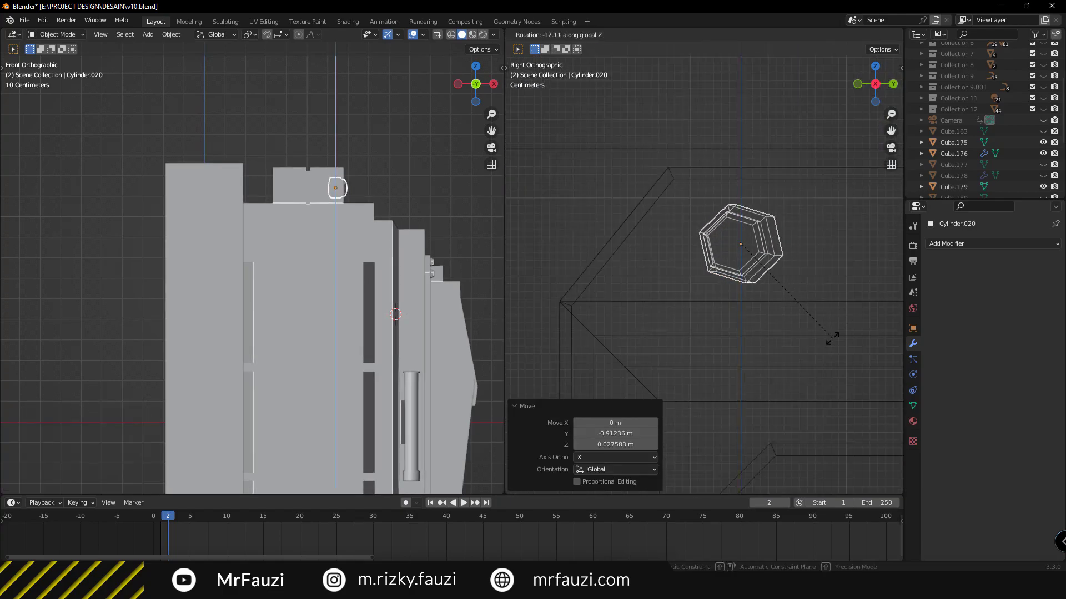
{"action": "key", "text": "x"}
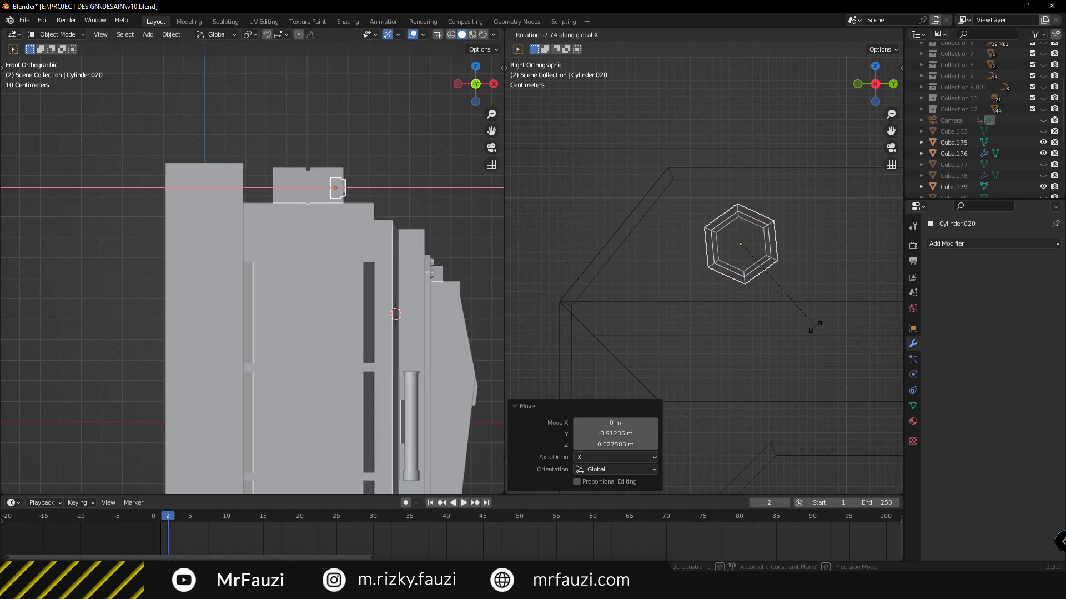
{"action": "left_click", "coordinate": [814, 331]}
{"action": "key", "text": "alt+r"}
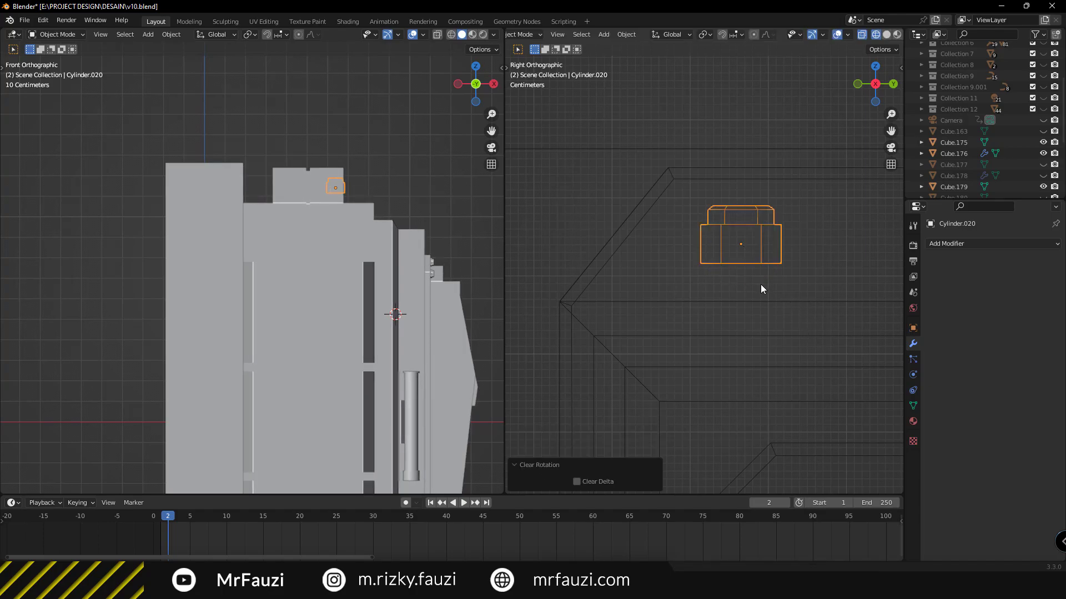
{"action": "type", "text": "rx90"}
{"action": "key", "text": "Return"}
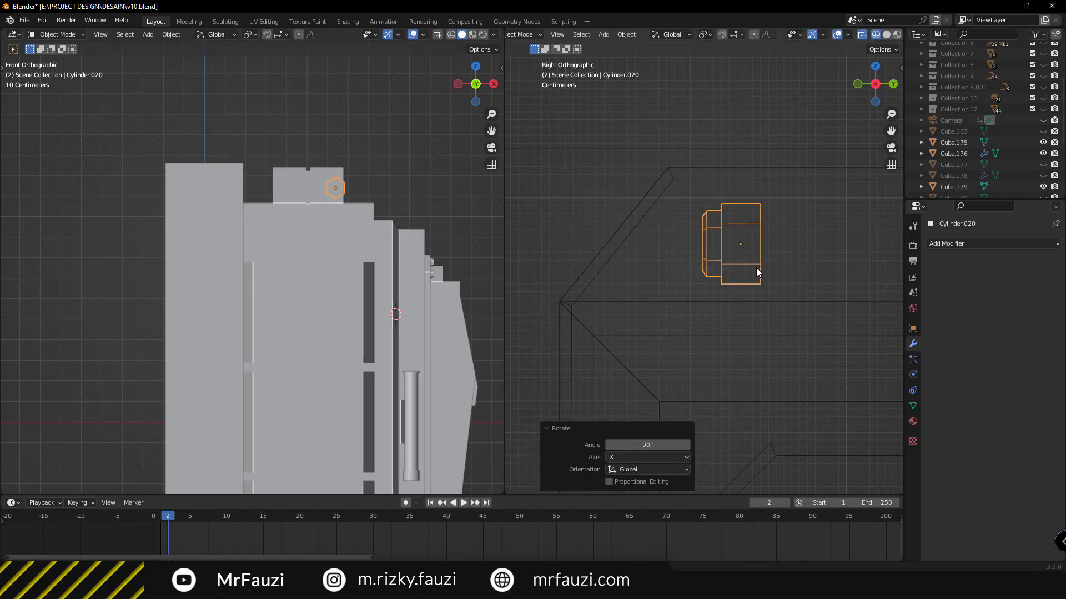
Turn the bolt 90° around Y so it stands facing outward
{"action": "key", "text": "t"}
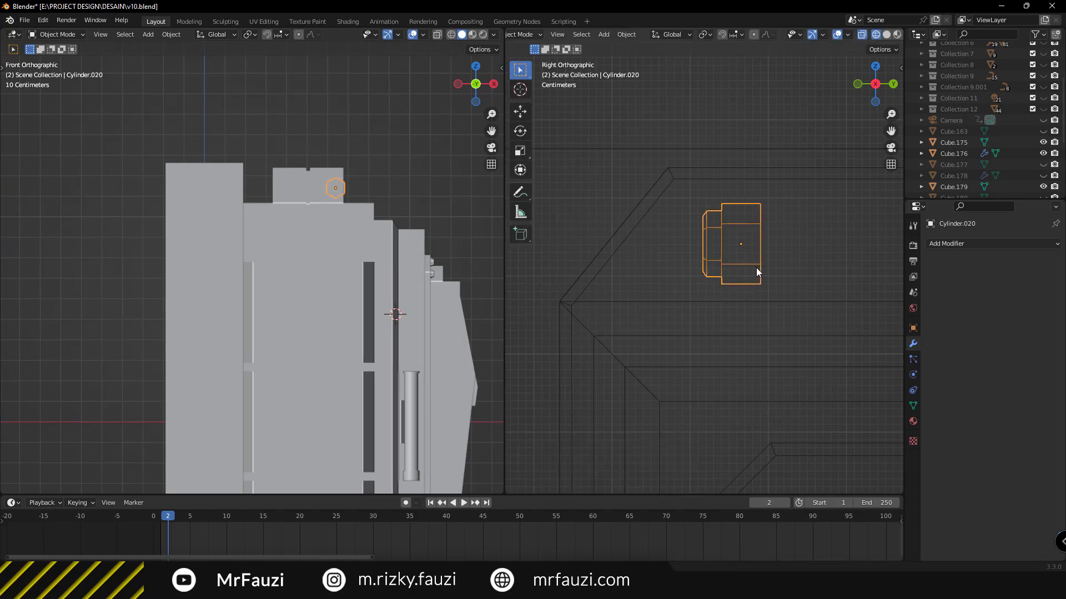
{"action": "key", "text": "ctrl+shift+z"}
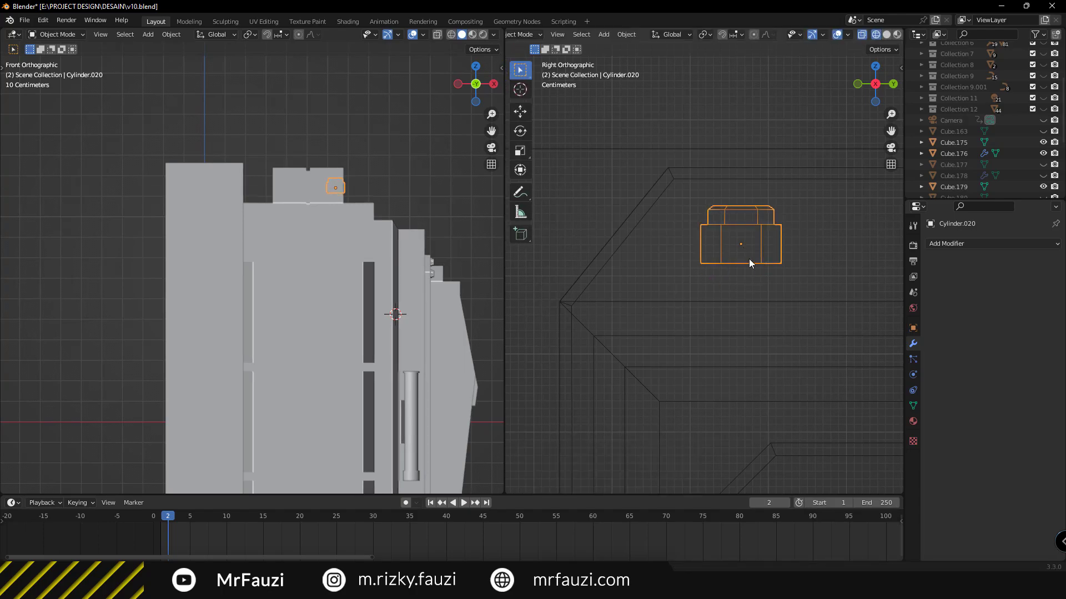
{"action": "type", "text": "ry90"}
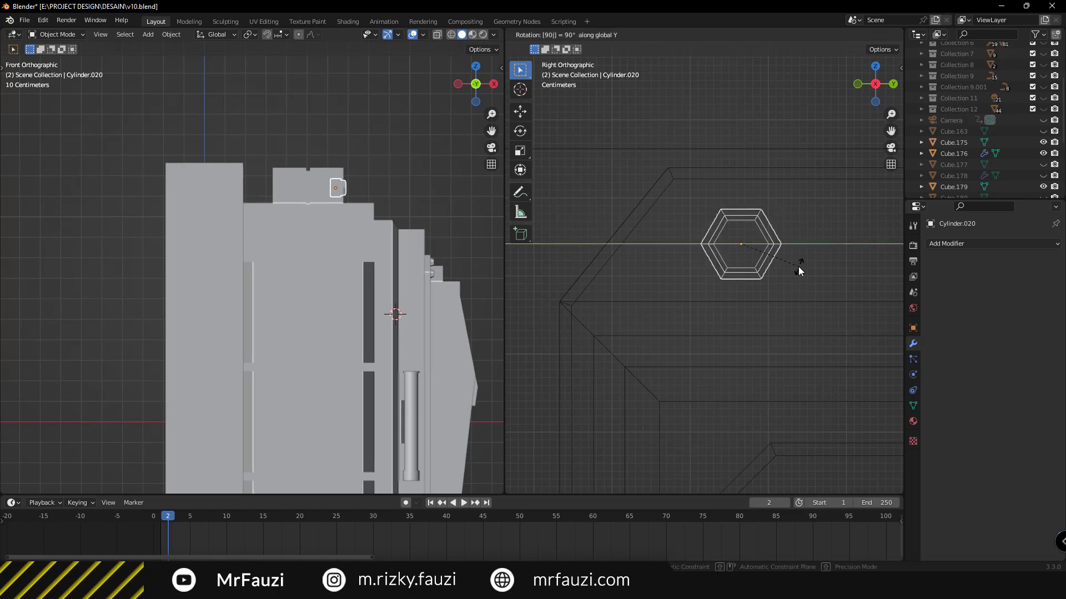
{"action": "key", "text": "Return"}
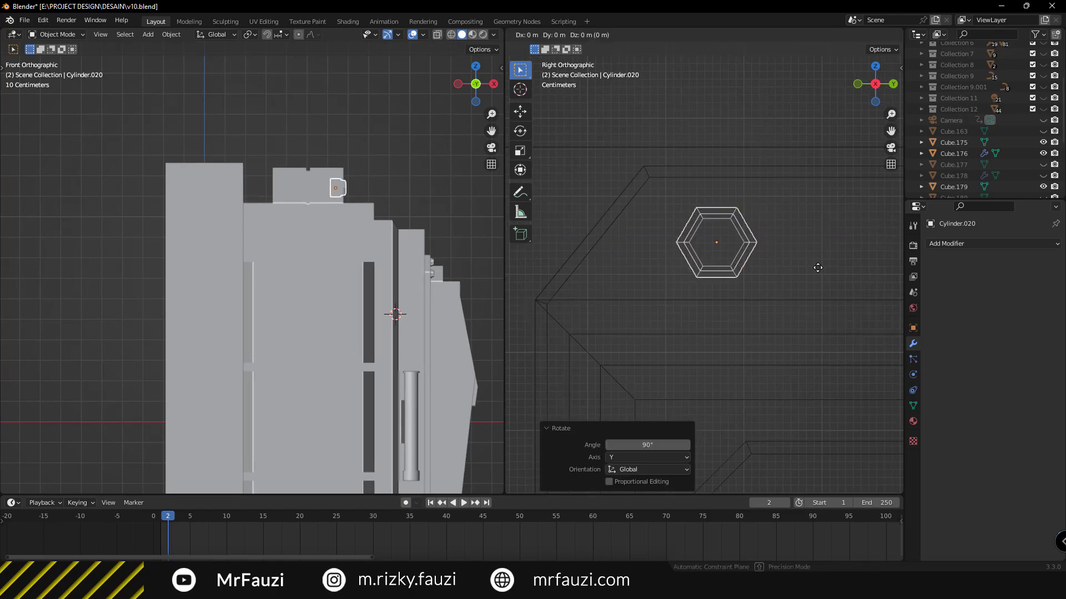
Shift the bolt slightly further out along the X axis
{"action": "scroll", "coordinate": [381, 212], "scroll_direction": "up", "scroll_amount": 2}
{"action": "middle_click_drag", "start_coordinate": [382, 212], "coordinate": [222, 302], "text": "shift"}
{"action": "scroll", "coordinate": [230, 263], "scroll_direction": "up", "scroll_amount": 4}
{"action": "key", "text": "g"}
{"action": "key", "text": "x"}
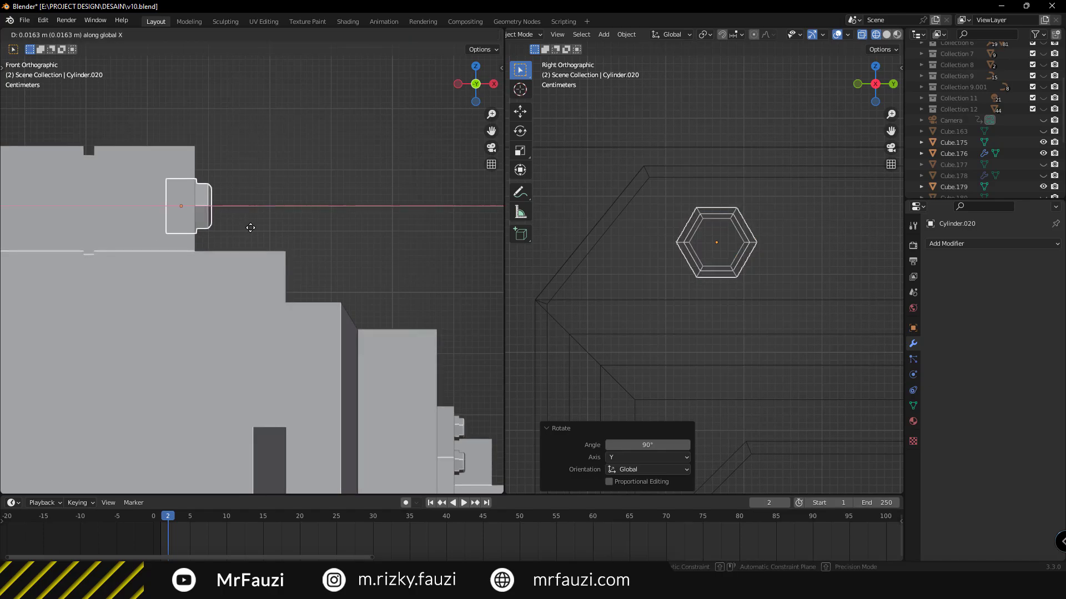
{"action": "left_click", "coordinate": [258, 233]}
{"action": "scroll", "coordinate": [754, 227], "scroll_direction": "down", "scroll_amount": 2}
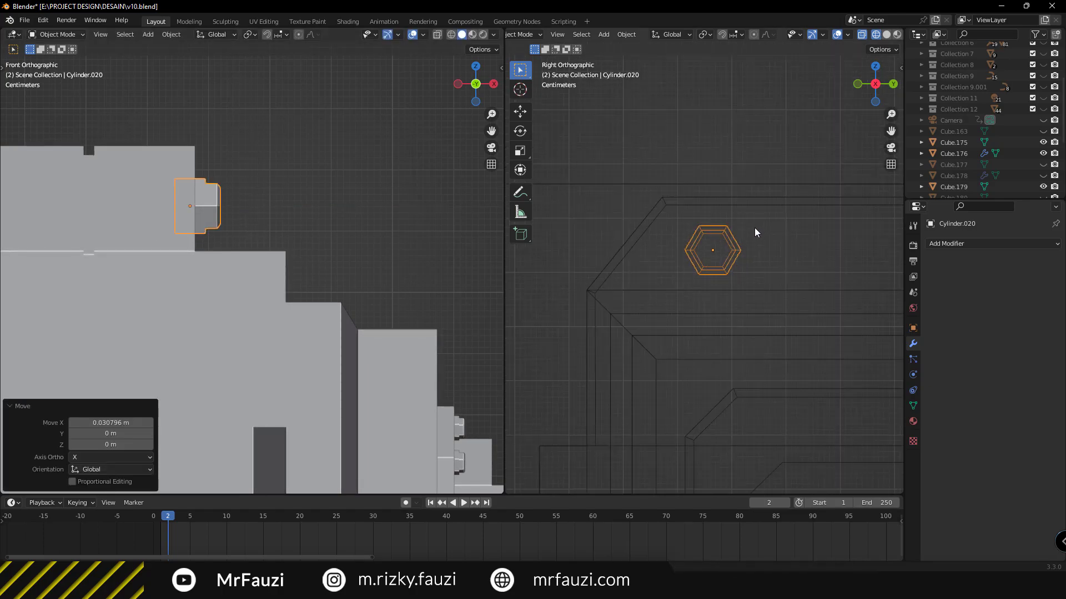
{"action": "scroll", "coordinate": [767, 297], "scroll_direction": "down", "scroll_amount": 1}
{"action": "middle_click_drag", "start_coordinate": [767, 297], "coordinate": [679, 290], "text": "shift"}
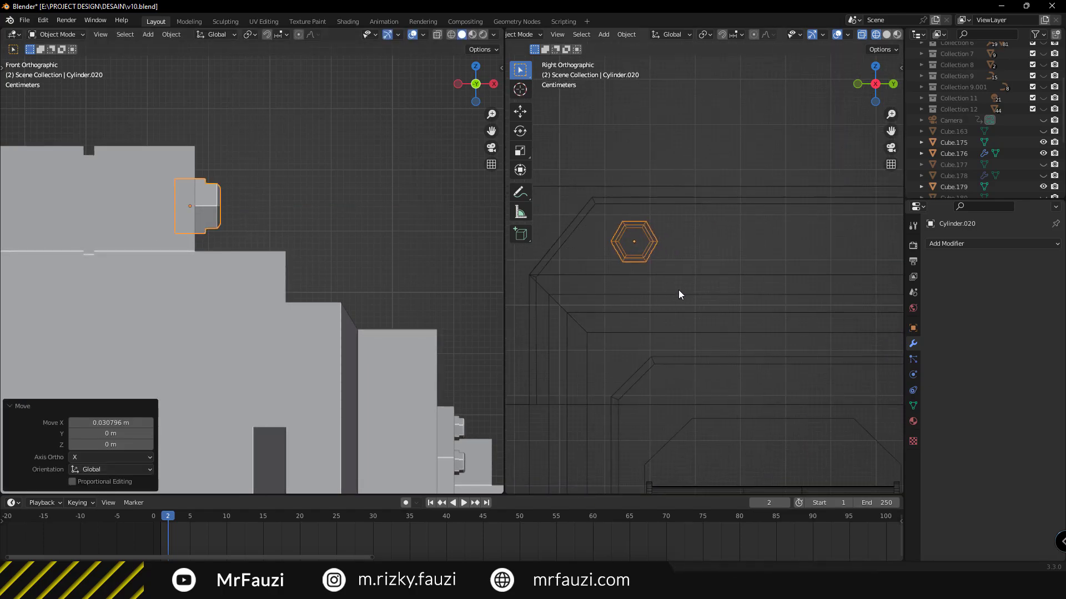
Add an Array modifier with X offset 0 and Y offset 3, making three bolts
{"action": "left_click", "coordinate": [1031, 245]}
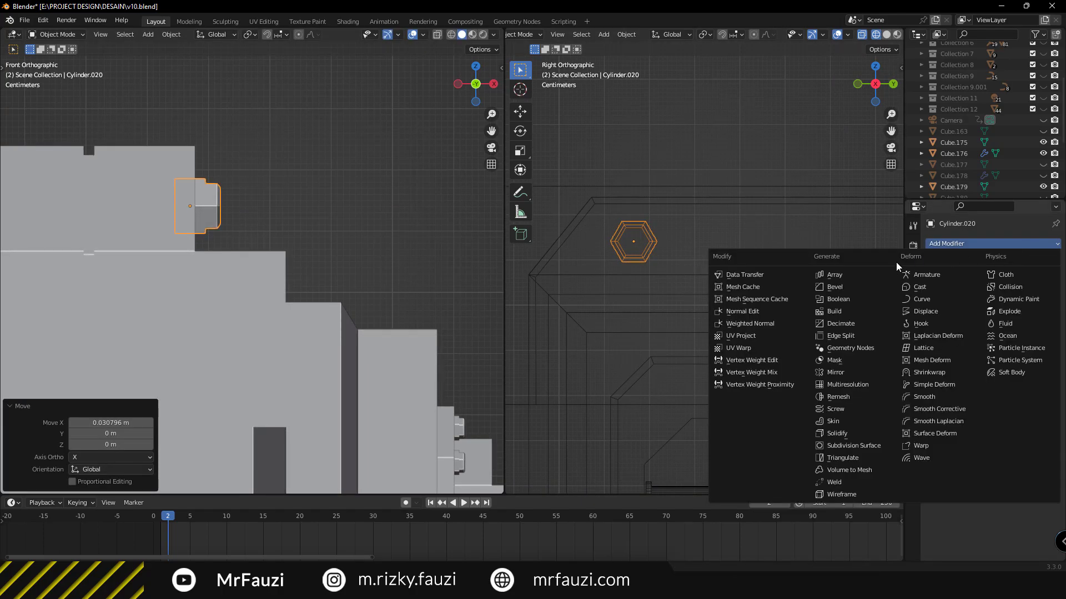
{"action": "left_click", "coordinate": [838, 275]}
{"action": "left_click", "coordinate": [1004, 330]}
{"action": "type", "text": "0"}
{"action": "key", "text": "Return"}
{"action": "type", "text": "3"}
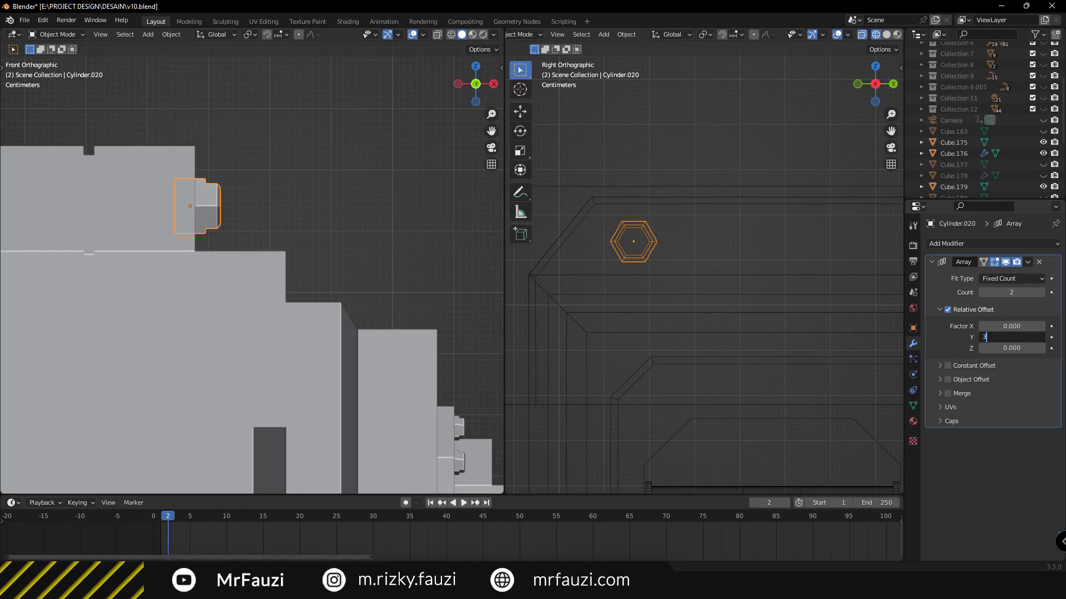
{"action": "key", "text": "Return"}
{"action": "scroll", "coordinate": [694, 266], "scroll_direction": "down", "scroll_amount": 3}
{"action": "scroll", "coordinate": [734, 349], "scroll_direction": "down", "scroll_amount": 2}
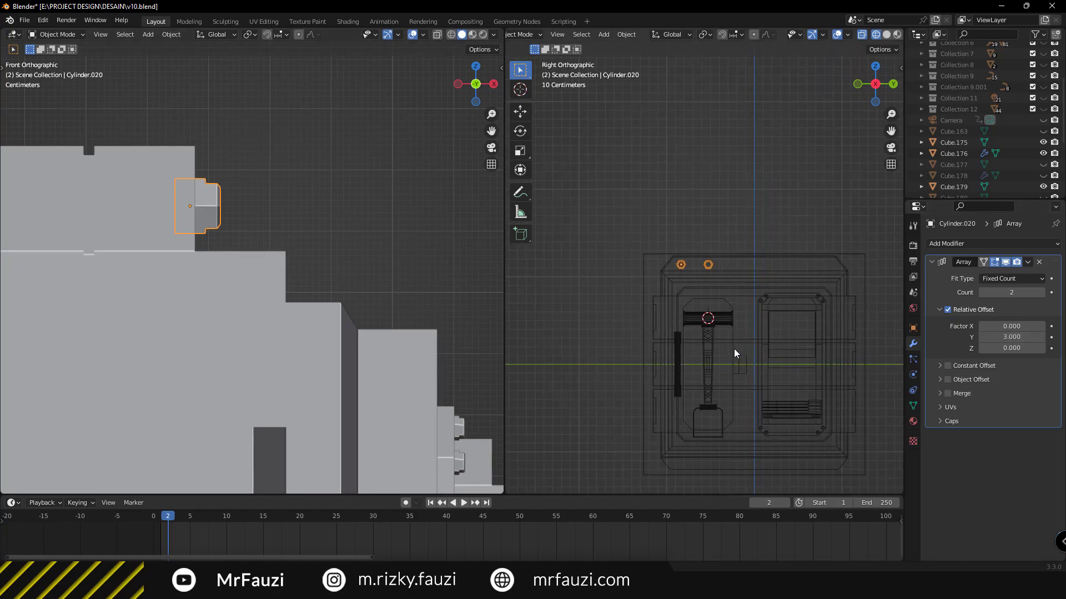
{"action": "scroll", "coordinate": [664, 277], "scroll_direction": "up", "scroll_amount": 3}
{"action": "scroll", "coordinate": [665, 276], "scroll_direction": "up", "scroll_amount": 1}
{"action": "mouse_move", "coordinate": [664, 276]}
{"action": "middle_mouse_down", "text": "shift"}
{"action": "mouse_move", "coordinate": [697, 316]}
{"action": "mouse_move", "coordinate": [664, 303]}
{"action": "middle_mouse_up", "text": "shift"}
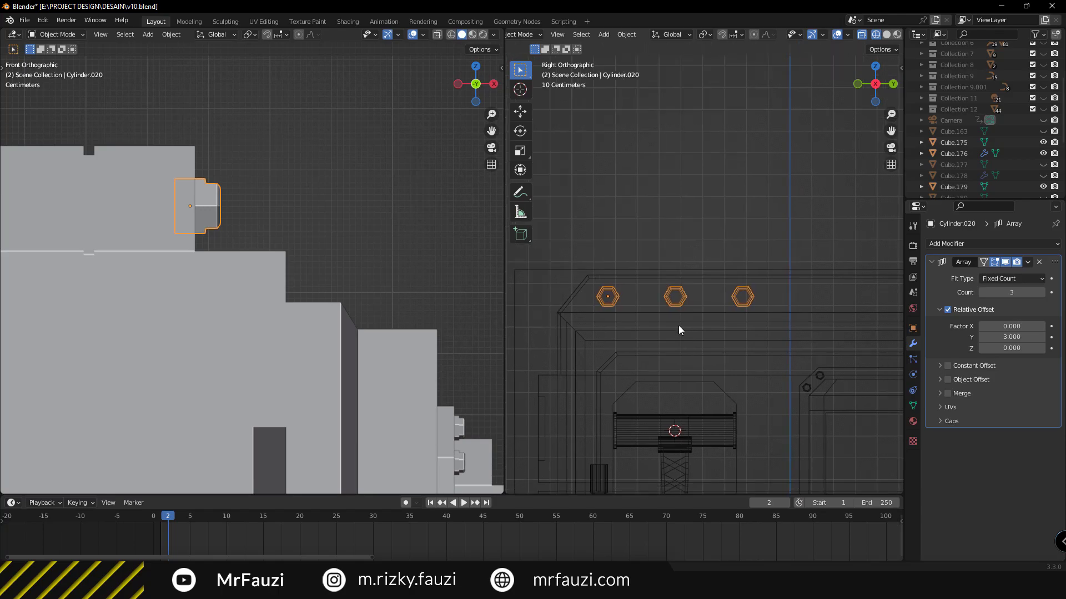
Add a Mirror modifier on Y using Cube.176 as the mirror object
{"action": "left_click", "coordinate": [995, 245]}
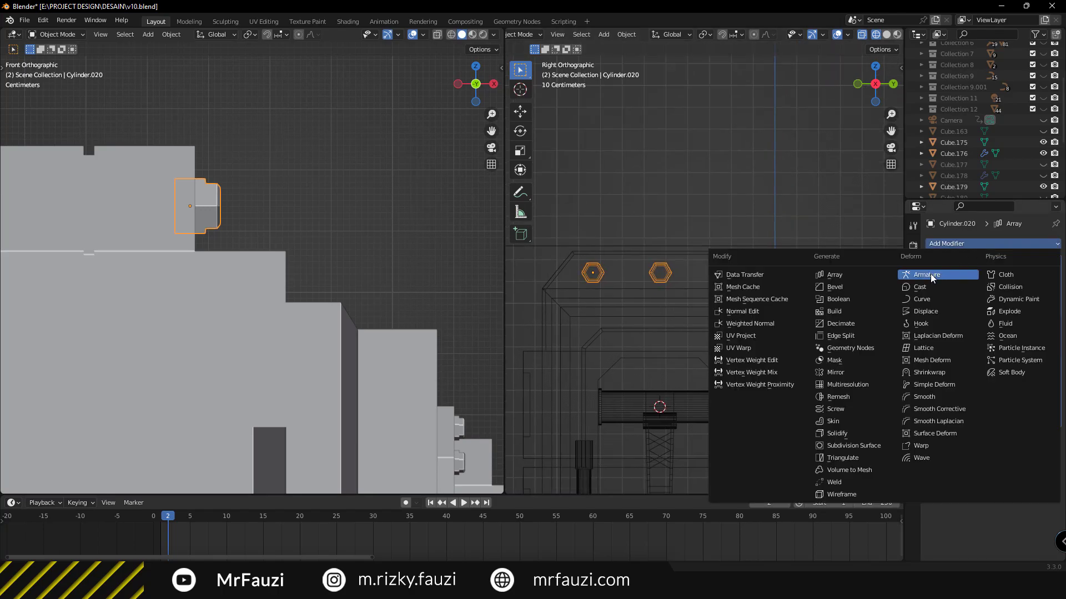
{"action": "left_click", "coordinate": [857, 372]}
{"action": "left_click", "coordinate": [1010, 494]}
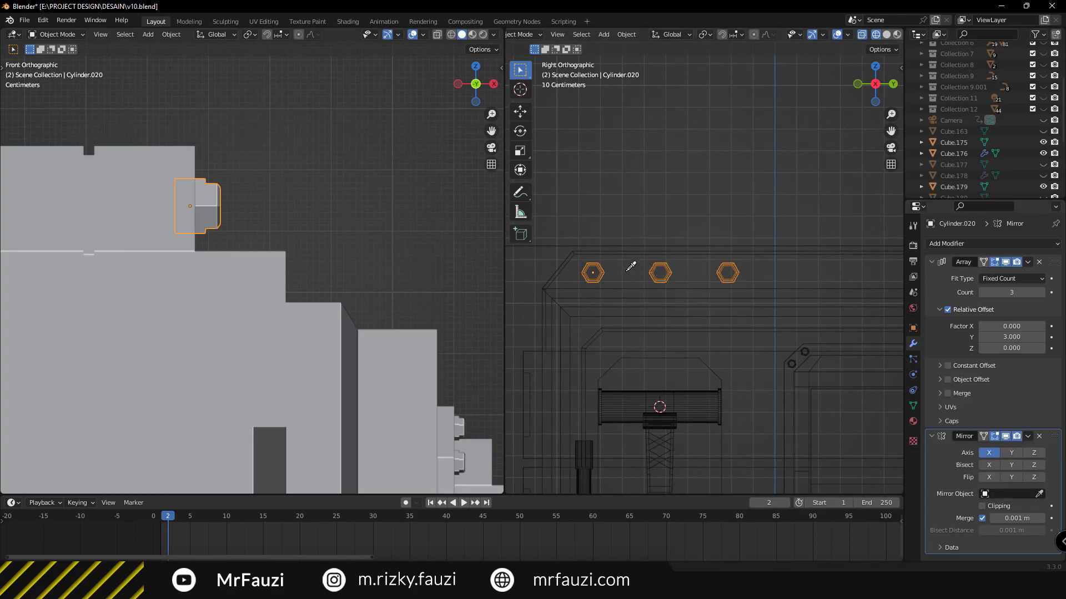
{"action": "scroll", "coordinate": [622, 273], "scroll_direction": "down", "scroll_amount": 5}
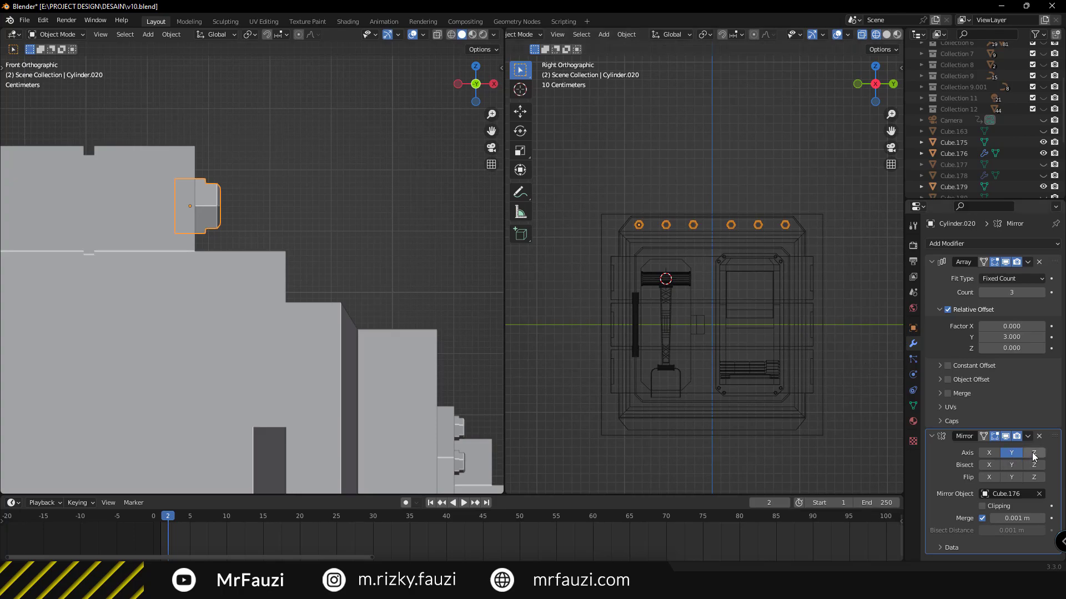
{"action": "scroll", "coordinate": [350, 333], "scroll_direction": "down", "scroll_amount": 4}
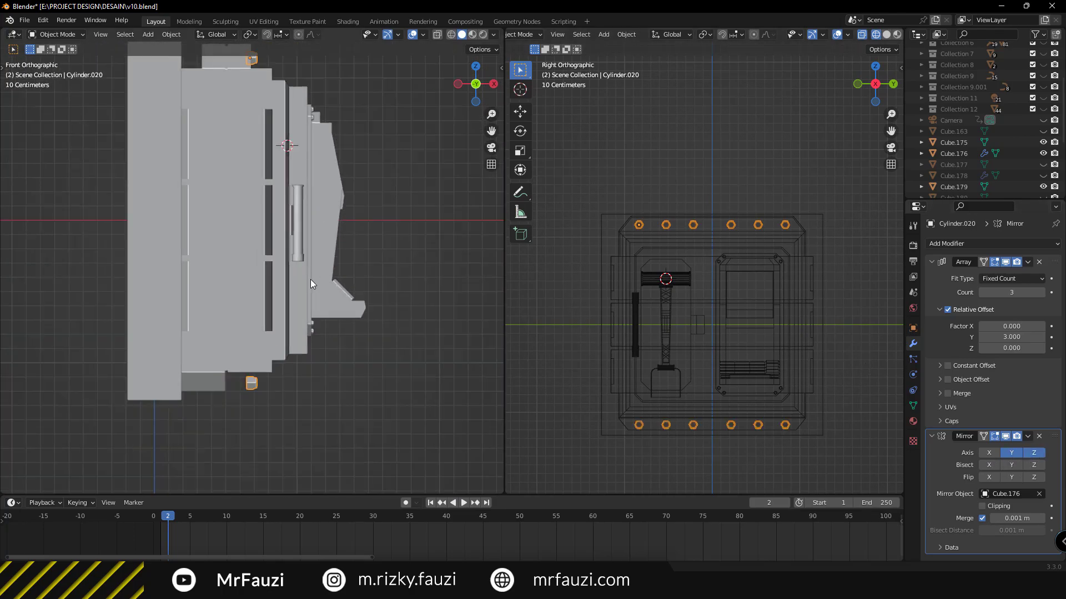
{"action": "scroll", "coordinate": [331, 277], "scroll_direction": "up", "scroll_amount": 2}
{"action": "scroll", "coordinate": [325, 294], "scroll_direction": "down", "scroll_amount": 3, "text": "shift"}
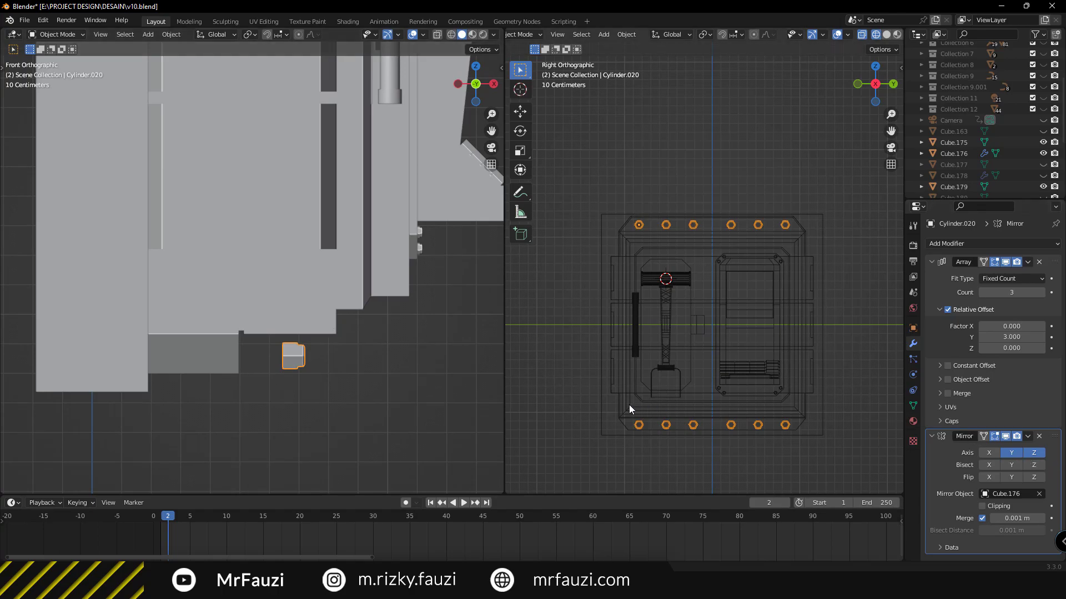
{"action": "scroll", "coordinate": [279, 200], "scroll_direction": "down", "scroll_amount": 4}
{"action": "scroll", "coordinate": [271, 207], "scroll_direction": "up", "scroll_amount": 3, "text": "shift"}
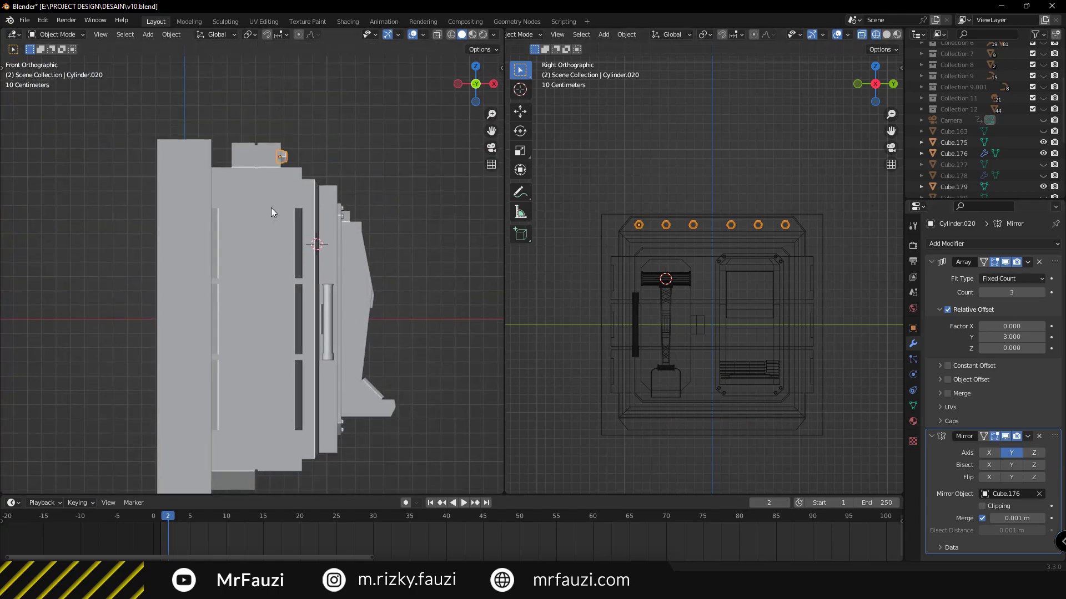
Duplicate the bolt row and lower the copy to the panel's bottom edge
{"action": "key", "text": "shift+d"}
{"action": "key", "text": "z"}
{"action": "left_click", "coordinate": [280, 347]}
{"action": "scroll", "coordinate": [305, 139], "scroll_direction": "up", "scroll_amount": 3}
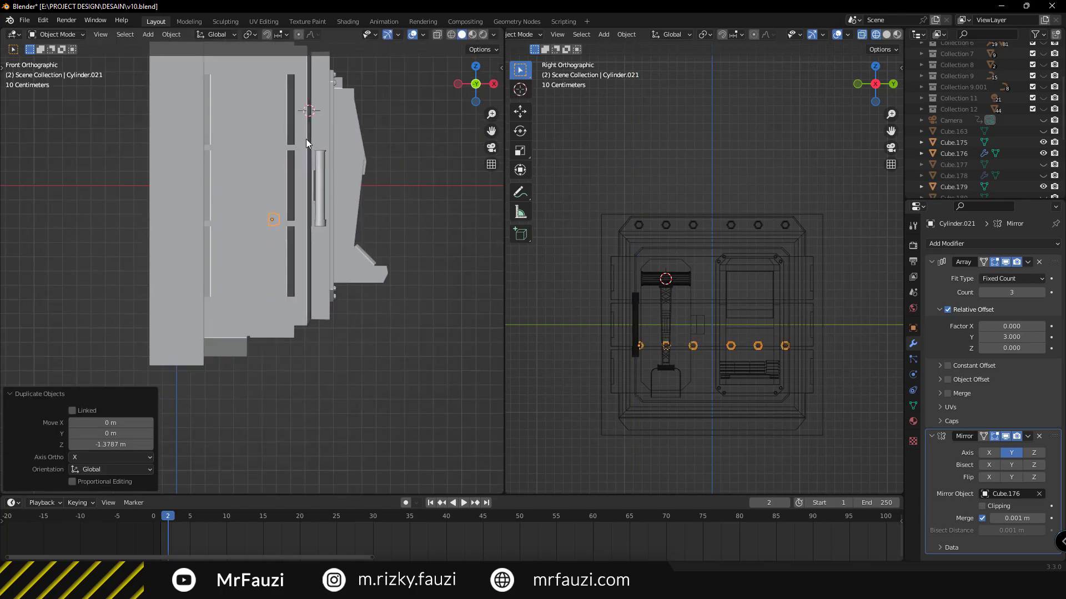
{"action": "key", "text": "g"}
{"action": "key", "text": "z"}
{"action": "left_click", "coordinate": [293, 280]}
Nudge the bottom bolt row slightly down along Z
{"action": "scroll", "coordinate": [300, 238], "scroll_direction": "up", "scroll_amount": 3}
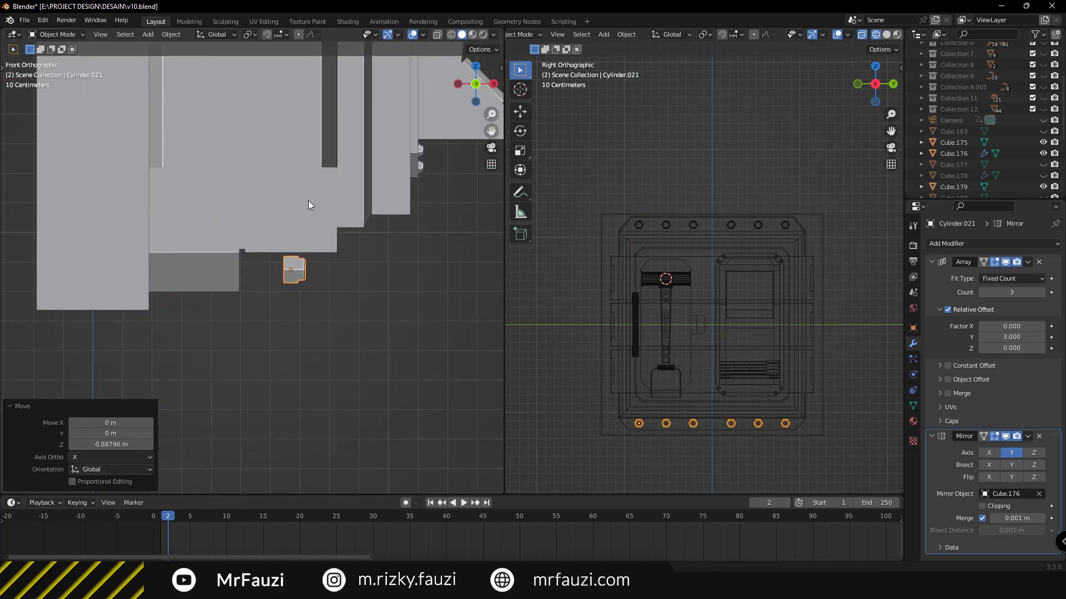
{"action": "scroll", "coordinate": [333, 222], "scroll_direction": "up", "scroll_amount": 2}
{"action": "key", "text": "g"}
{"action": "key", "text": "x"}
{"action": "left_click", "coordinate": [278, 258]}
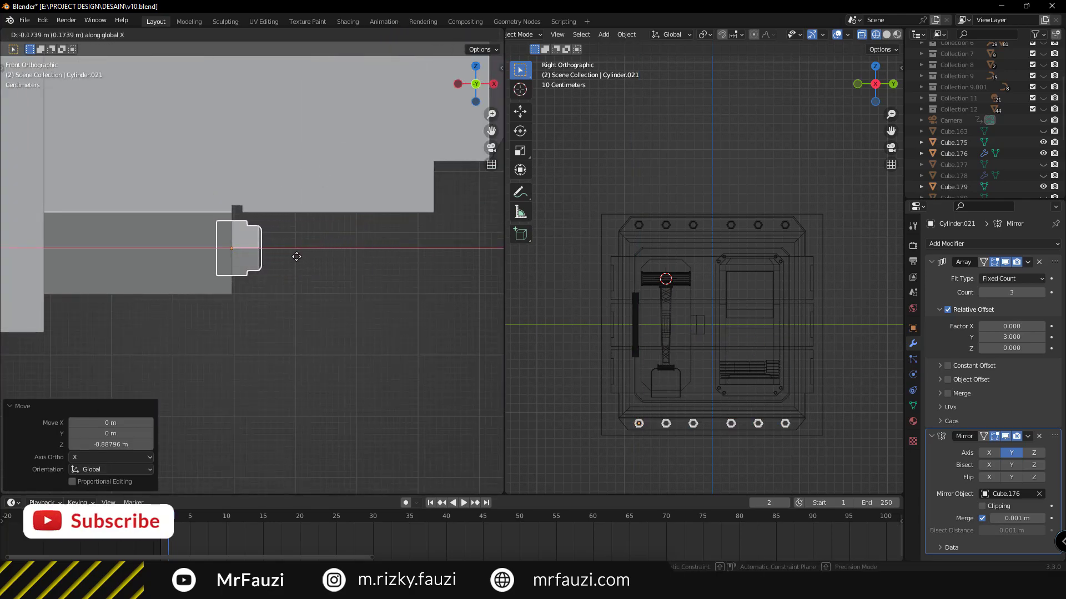
{"action": "key", "text": "g"}
{"action": "key", "text": "z"}
{"action": "left_click", "coordinate": [278, 261]}
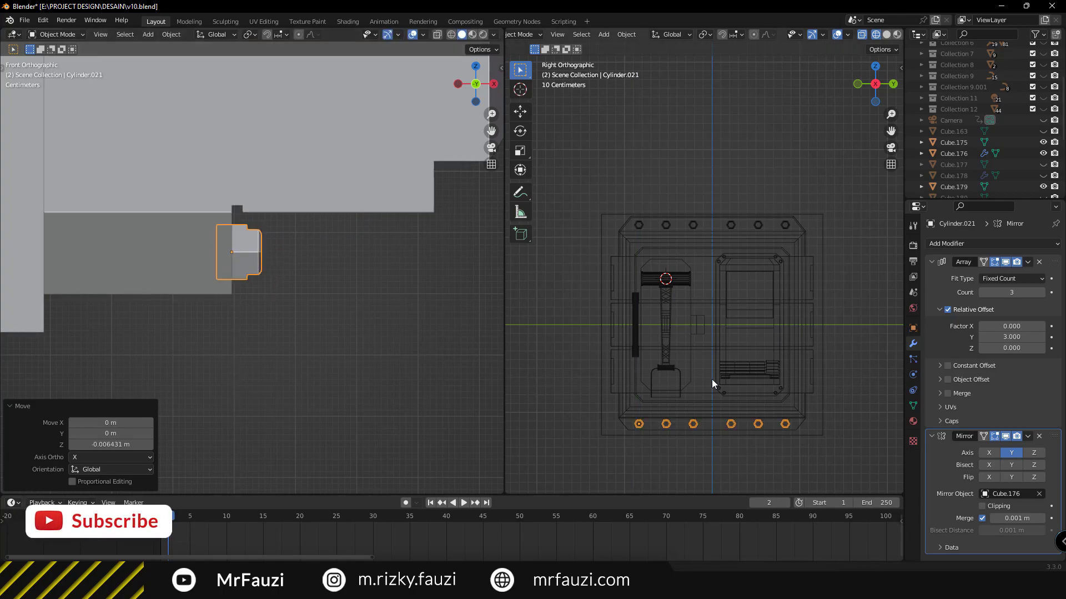
Reselect the bottom bolt row and fine-tune its Z position
{"action": "middle_click_drag", "start_coordinate": [711, 378], "coordinate": [708, 325], "text": "shift"}
{"action": "left_click", "coordinate": [709, 326]}
{"action": "scroll", "coordinate": [708, 326], "scroll_direction": "up", "scroll_amount": 1}
{"action": "scroll", "coordinate": [719, 334], "scroll_direction": "up", "scroll_amount": 2}
{"action": "scroll", "coordinate": [734, 348], "scroll_direction": "up", "scroll_amount": 2}
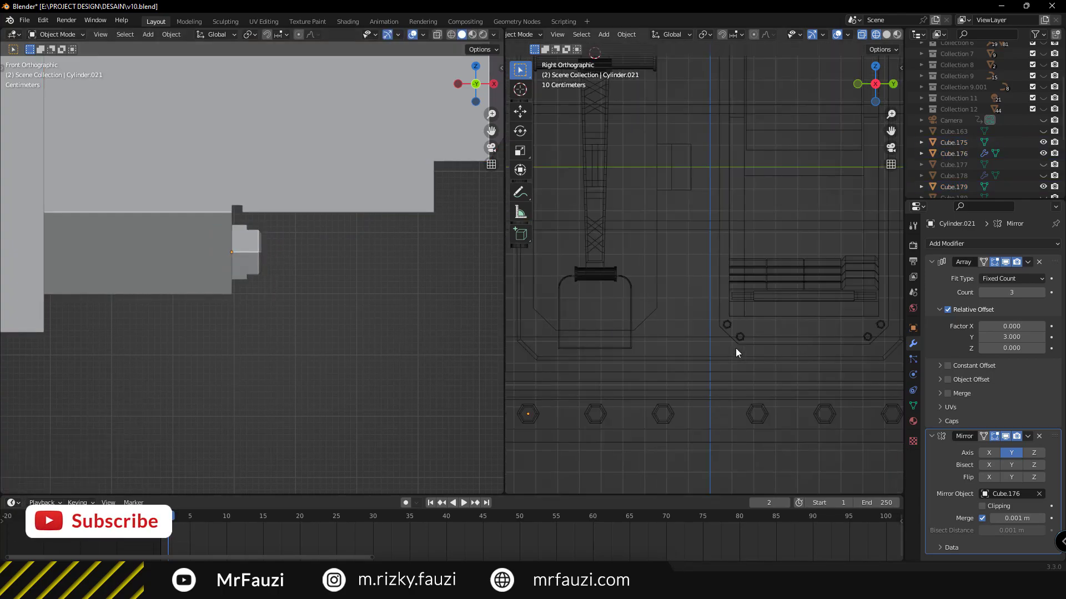
{"action": "left_click", "coordinate": [765, 421]}
{"action": "key", "text": "g"}
{"action": "key", "text": "z"}
{"action": "left_click", "coordinate": [709, 382]}
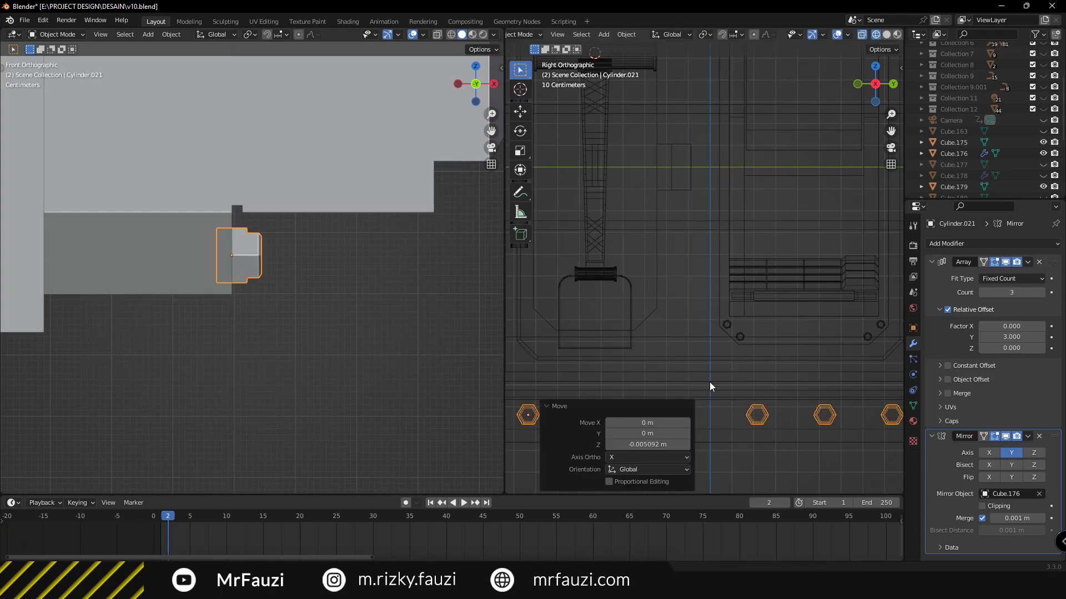
Switch the viewport to solid shading and clear the selection
{"action": "mouse_move", "coordinate": [710, 382]}
{"action": "middle_mouse_down"}
{"action": "mouse_move", "coordinate": [751, 304]}
{"action": "mouse_move", "coordinate": [650, 278]}
{"action": "mouse_move", "coordinate": [680, 241]}
{"action": "mouse_move", "coordinate": [689, 303]}
{"action": "mouse_move", "coordinate": [721, 310]}
{"action": "mouse_move", "coordinate": [704, 308]}
{"action": "mouse_move", "coordinate": [756, 277]}
{"action": "middle_mouse_up"}
{"action": "key", "text": "z"}
{"action": "left_click", "coordinate": [804, 305]}
{"action": "key", "text": "alt+a"}
{"action": "scroll", "coordinate": [692, 314], "scroll_direction": "up", "scroll_amount": 3}
Edit Cube.176 and select the two faces on its upper block
{"action": "left_click", "coordinate": [741, 309]}
{"action": "key", "text": "Tab"}
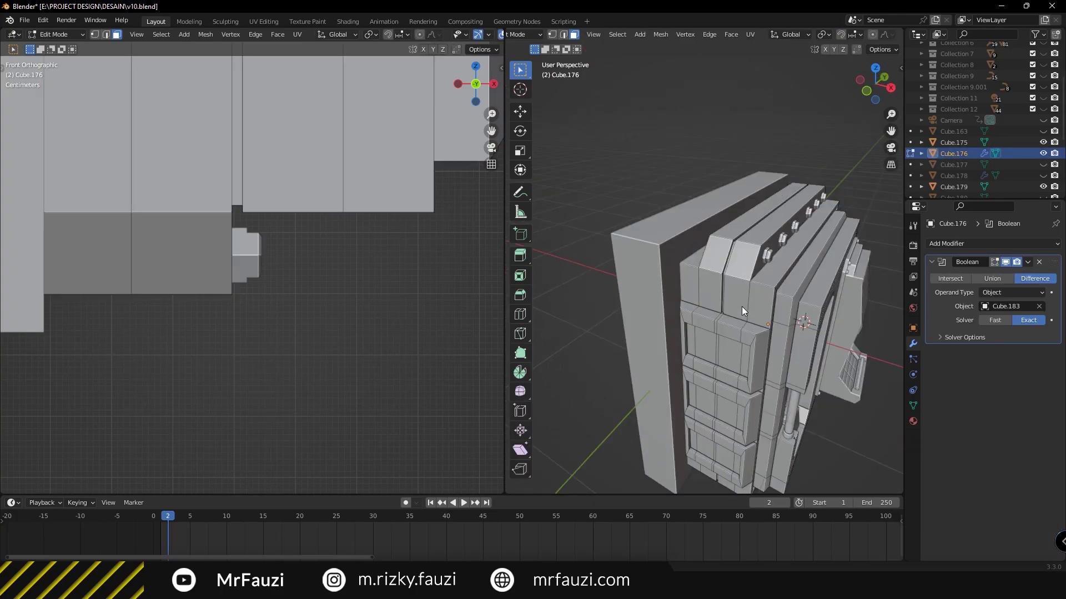
{"action": "scroll", "coordinate": [712, 322], "scroll_direction": "up", "scroll_amount": 3}
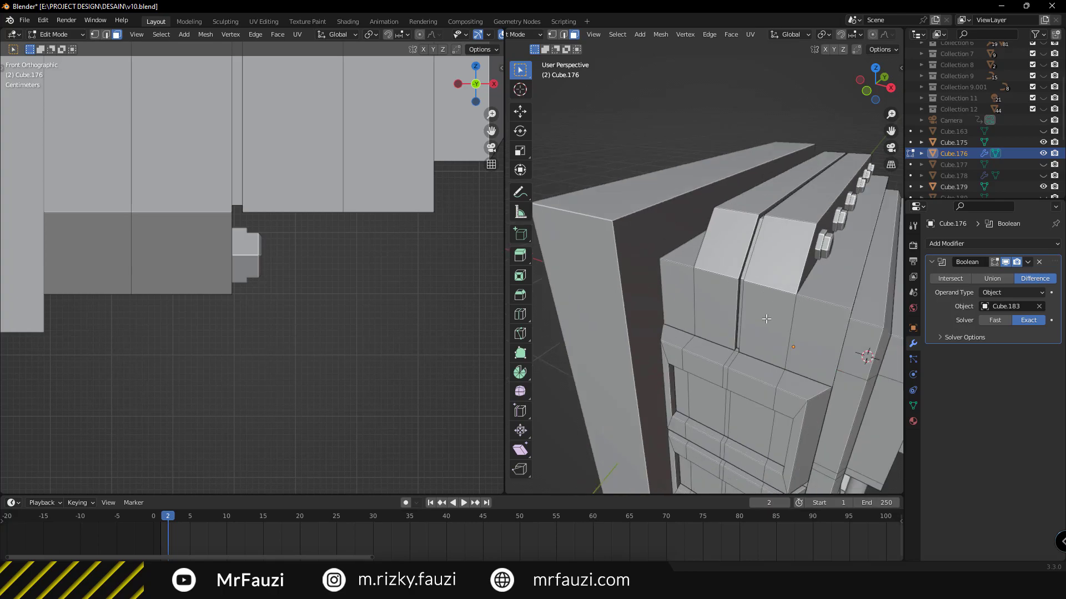
{"action": "left_click", "coordinate": [766, 319]}
{"action": "left_click", "coordinate": [721, 319], "text": "shift"}
{"action": "mouse_move", "coordinate": [721, 319]}
{"action": "middle_mouse_down"}
{"action": "mouse_move", "coordinate": [569, 266]}
{"action": "mouse_move", "coordinate": [690, 359]}
{"action": "mouse_move", "coordinate": [621, 303]}
{"action": "middle_mouse_up"}
{"action": "left_click", "coordinate": [726, 235]}
{"action": "left_click", "coordinate": [809, 203], "text": "shift"}
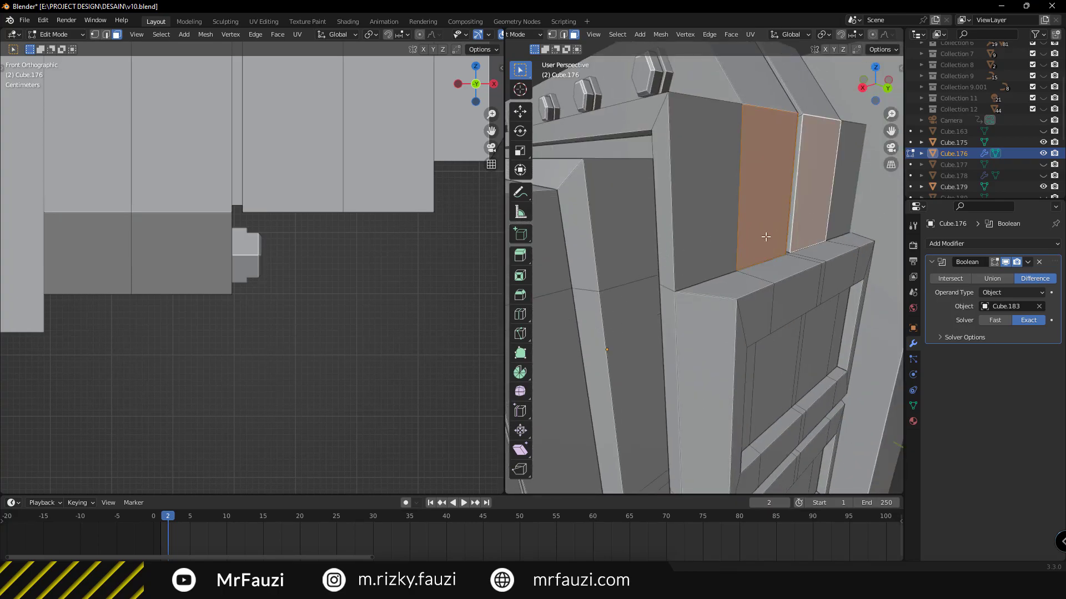
{"action": "middle_click_drag", "start_coordinate": [765, 237], "coordinate": [713, 266]}
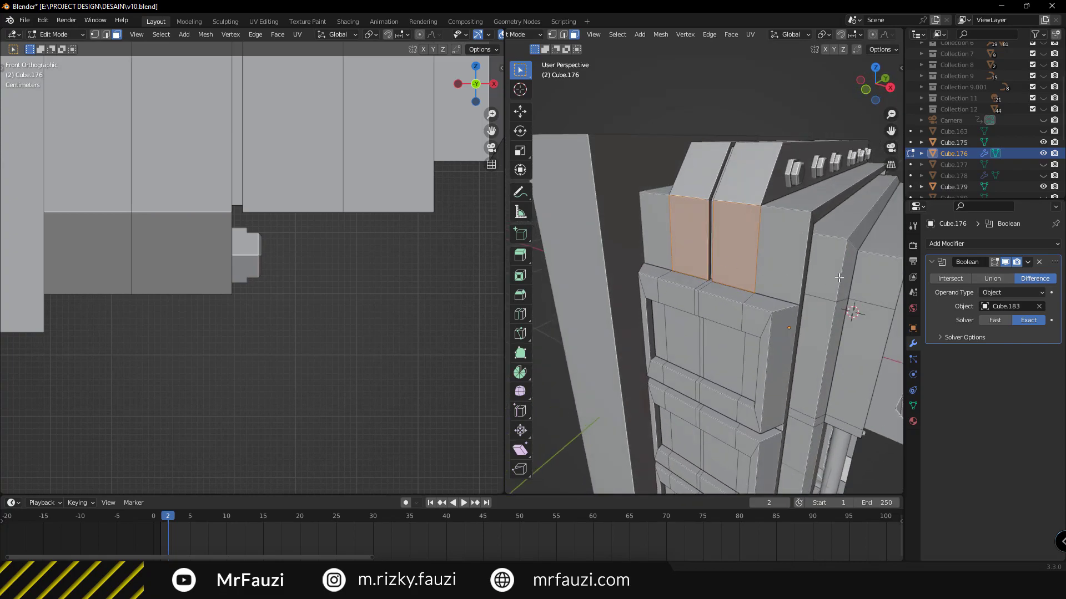
Inset the two faces and extrude them outward along their normals
{"action": "key", "text": "i"}
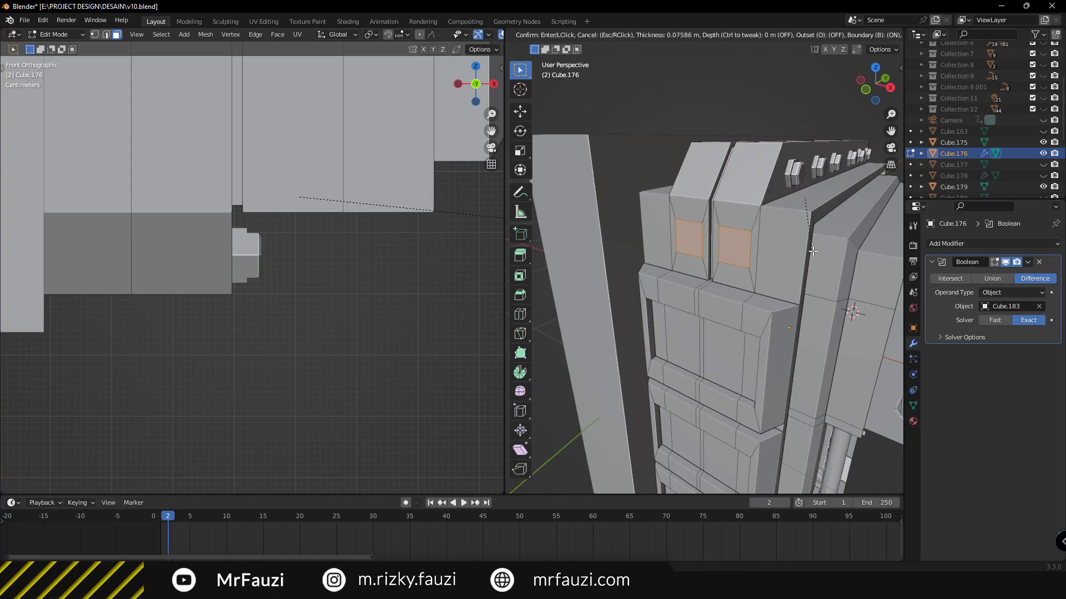
{"action": "left_click", "coordinate": [819, 268]}
{"action": "mouse_move", "coordinate": [820, 268]}
{"action": "middle_mouse_down"}
{"action": "mouse_move", "coordinate": [757, 299]}
{"action": "mouse_move", "coordinate": [704, 247]}
{"action": "middle_mouse_up"}
{"action": "right_click", "coordinate": [704, 247]}
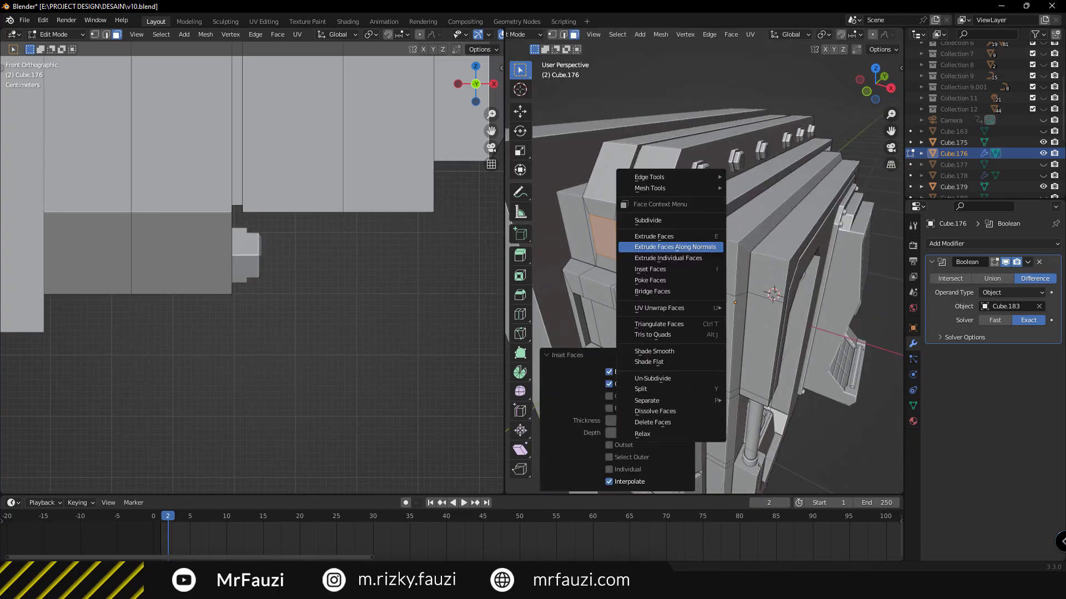
{"action": "left_click", "coordinate": [703, 247]}
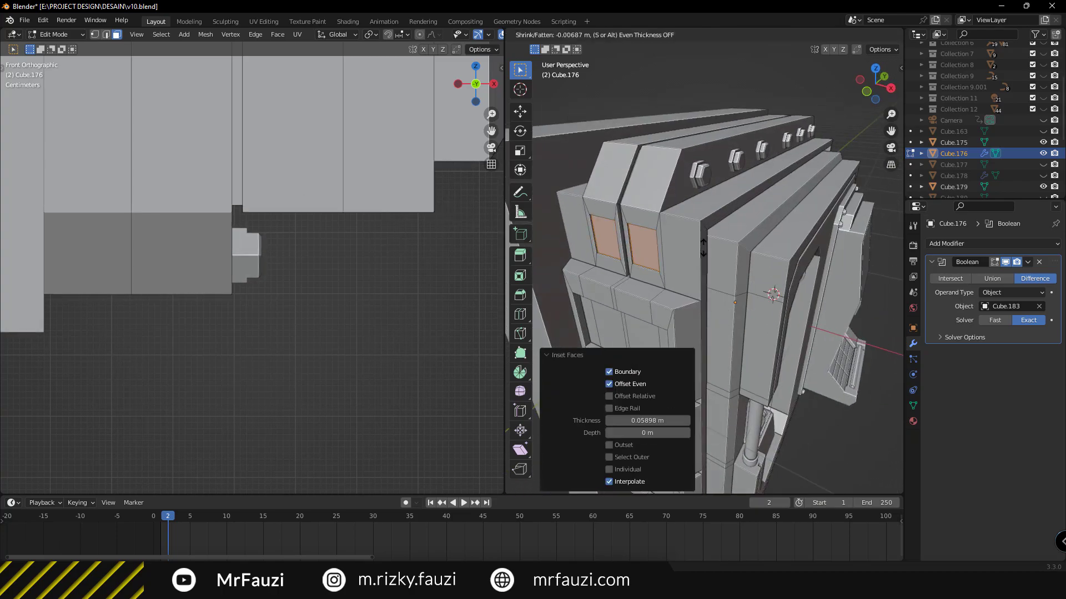
{"action": "left_click", "coordinate": [706, 206]}
Flatten the extruded blocks by scaling them down twice in Z
{"action": "middle_click_drag", "start_coordinate": [706, 207], "coordinate": [716, 274]}
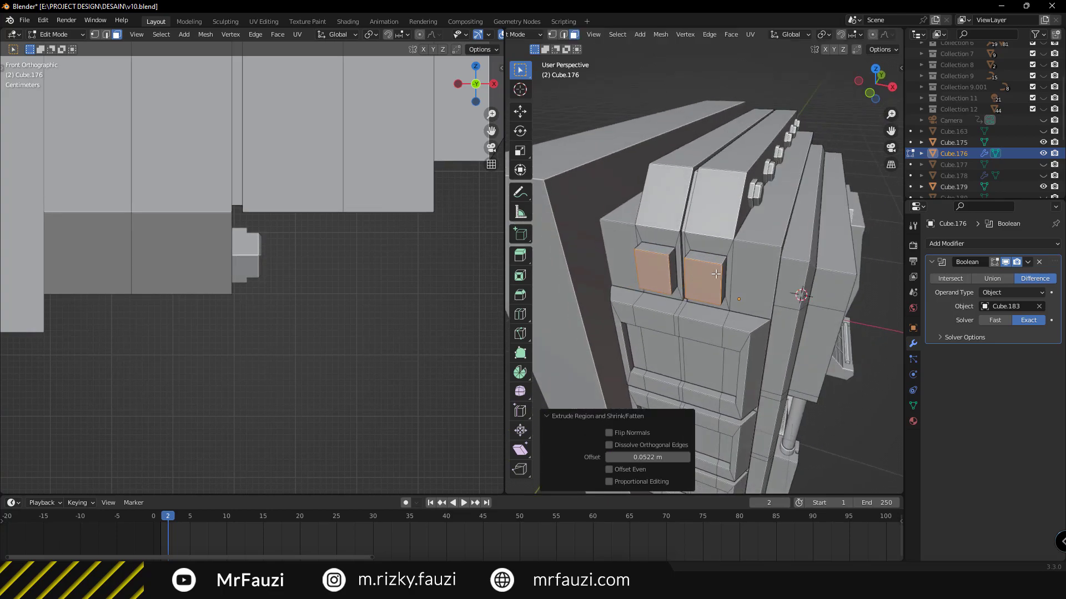
{"action": "key", "text": "s"}
{"action": "key", "text": "z"}
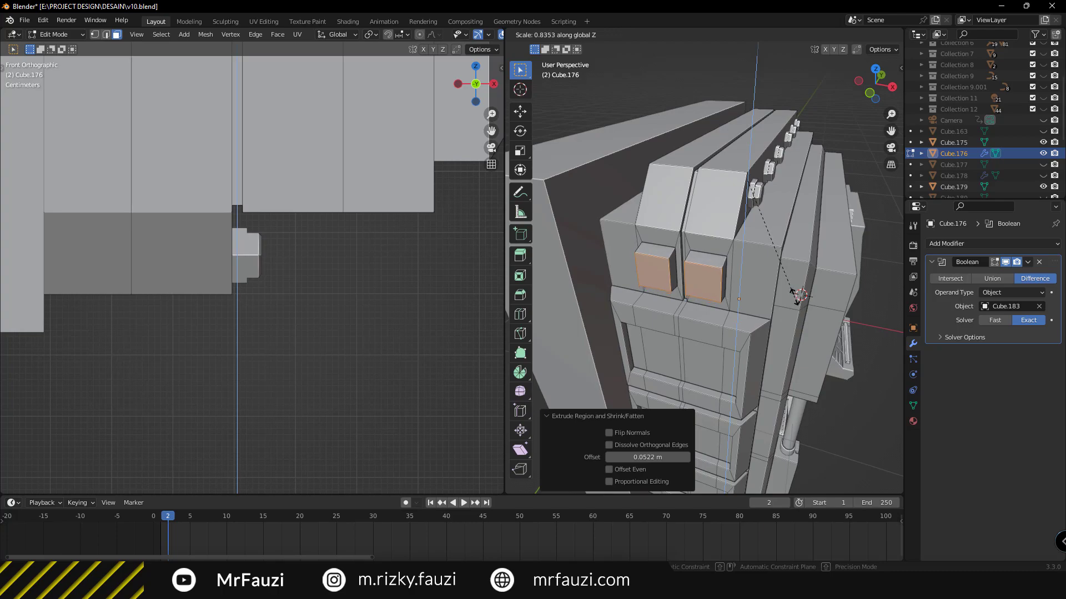
{"action": "left_click", "coordinate": [762, 265]}
{"action": "middle_click_drag", "start_coordinate": [761, 266], "coordinate": [774, 308]}
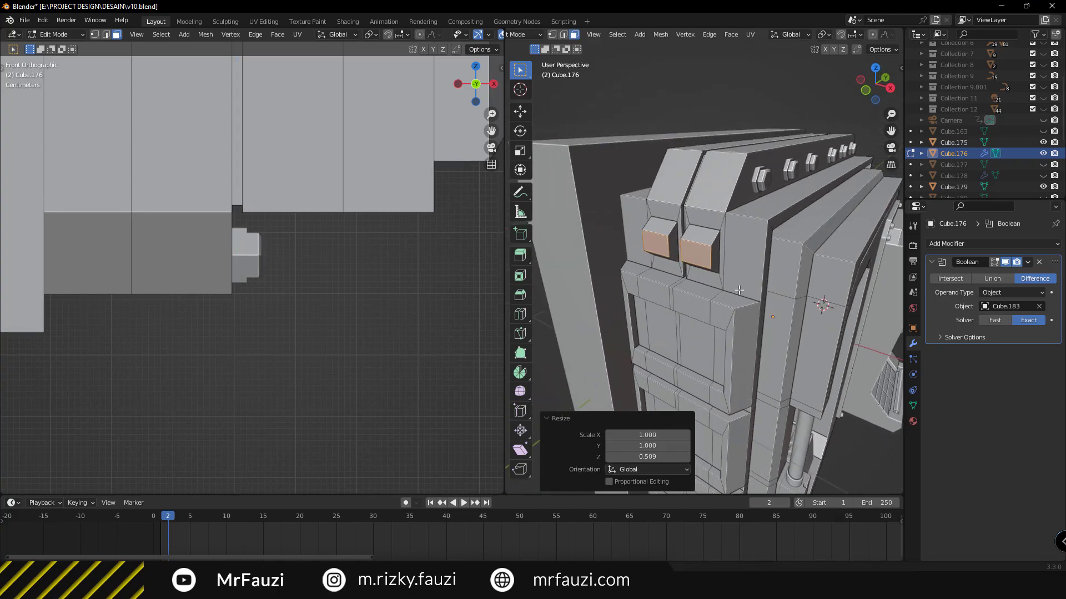
{"action": "key", "text": "s"}
{"action": "key", "text": "z"}
{"action": "left_click", "coordinate": [722, 294]}
Return to Object Mode and add a new mesh cylinder
{"action": "key", "text": "Tab"}
{"action": "mouse_move", "coordinate": [723, 294]}
{"action": "middle_mouse_down"}
{"action": "mouse_move", "coordinate": [682, 251]}
{"action": "mouse_move", "coordinate": [729, 267]}
{"action": "middle_mouse_up"}
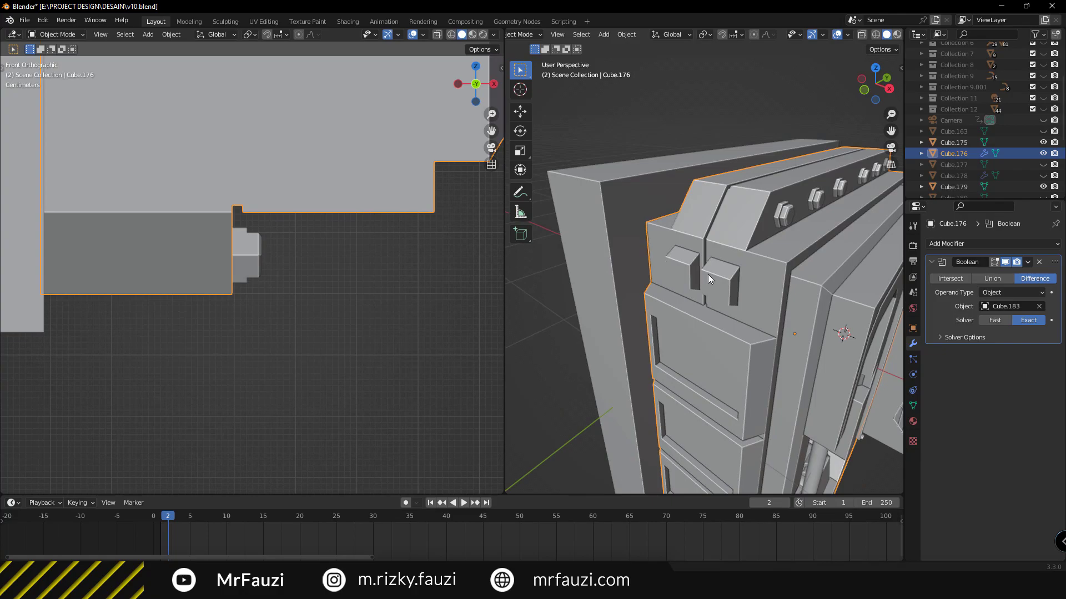
{"action": "key", "text": "Tab"}
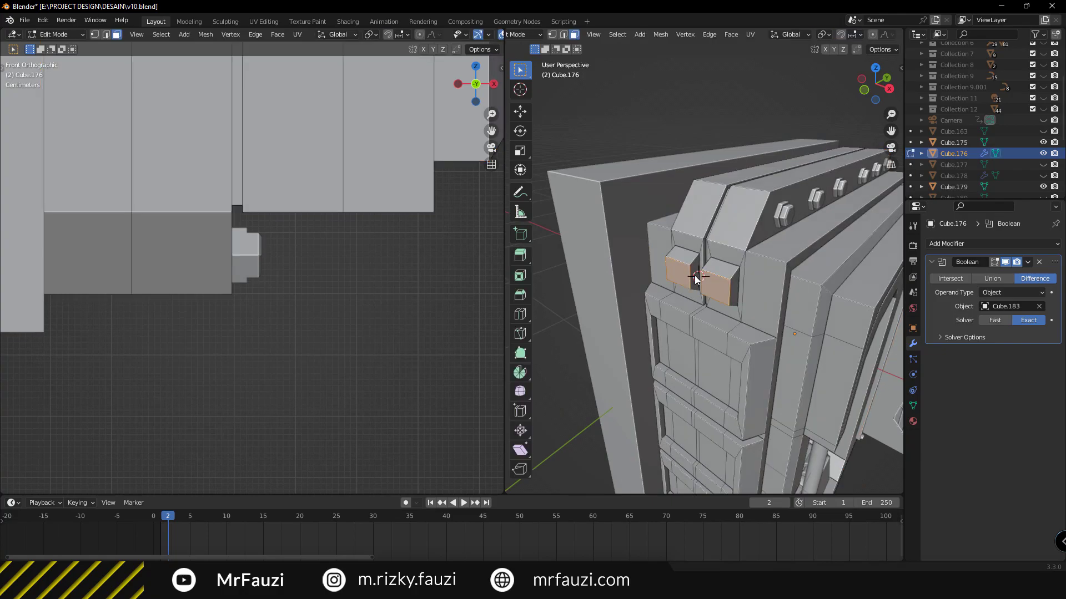
{"action": "key", "text": "p"}
{"action": "left_click", "coordinate": [697, 321]}
{"action": "key", "text": "Tab"}
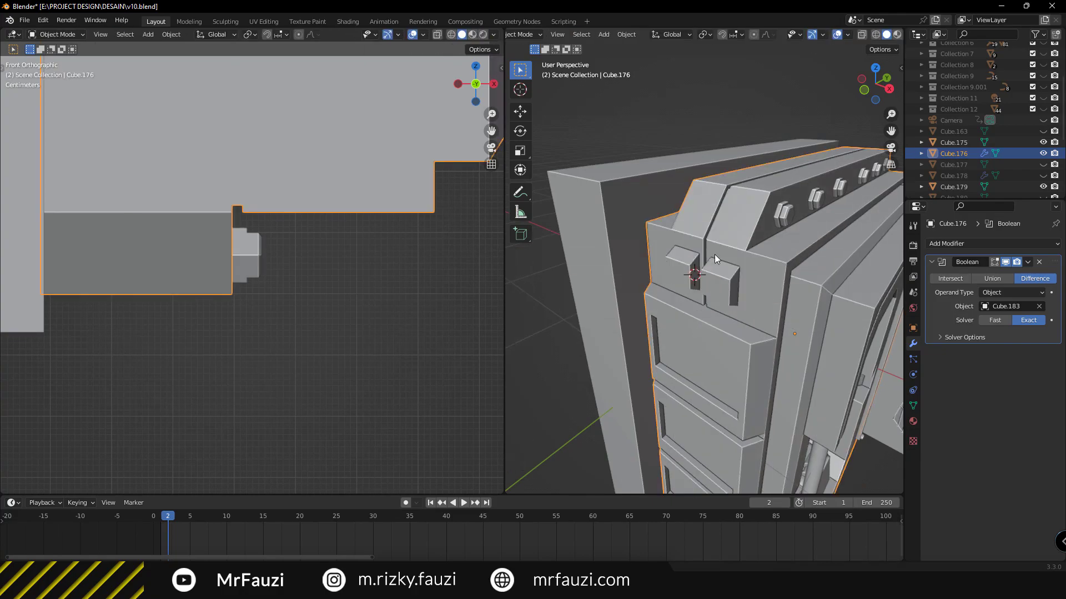
{"action": "key", "text": "shift+a"}
Add a cylinder, rotate it 90° about Y and shrink it to 0.109 scale
{"action": "left_click", "coordinate": [763, 310]}
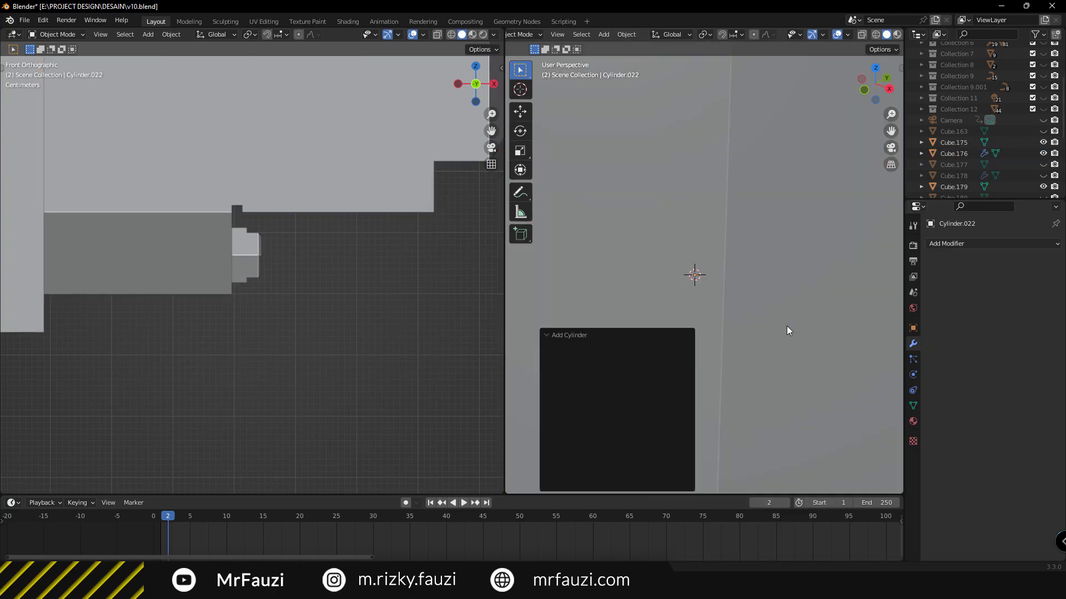
{"action": "key", "text": "KP_Decimal"}
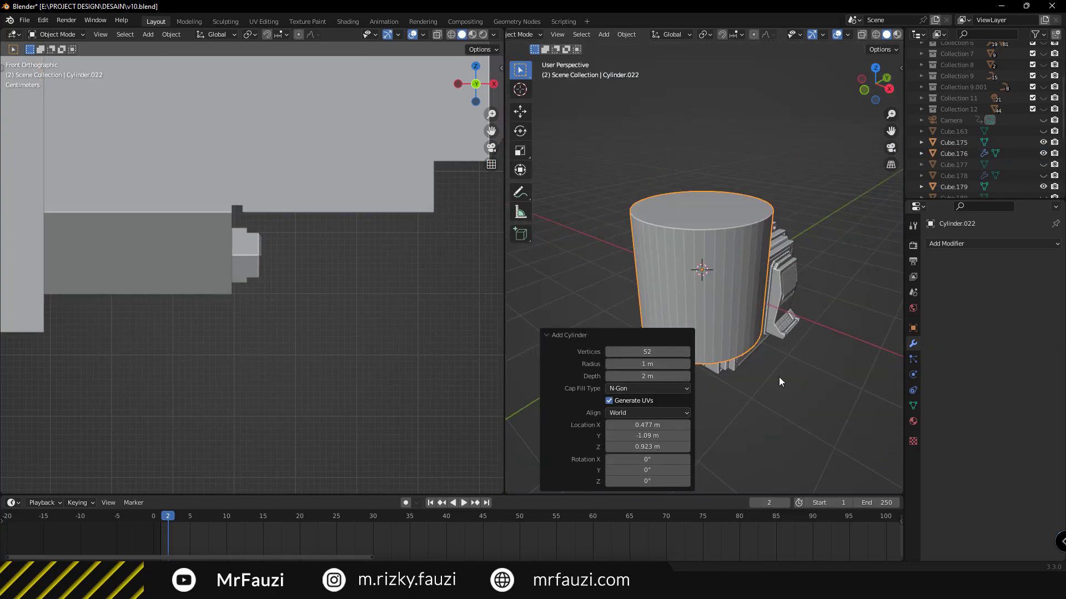
{"action": "type", "text": "ry90"}
{"action": "key", "text": "Return"}
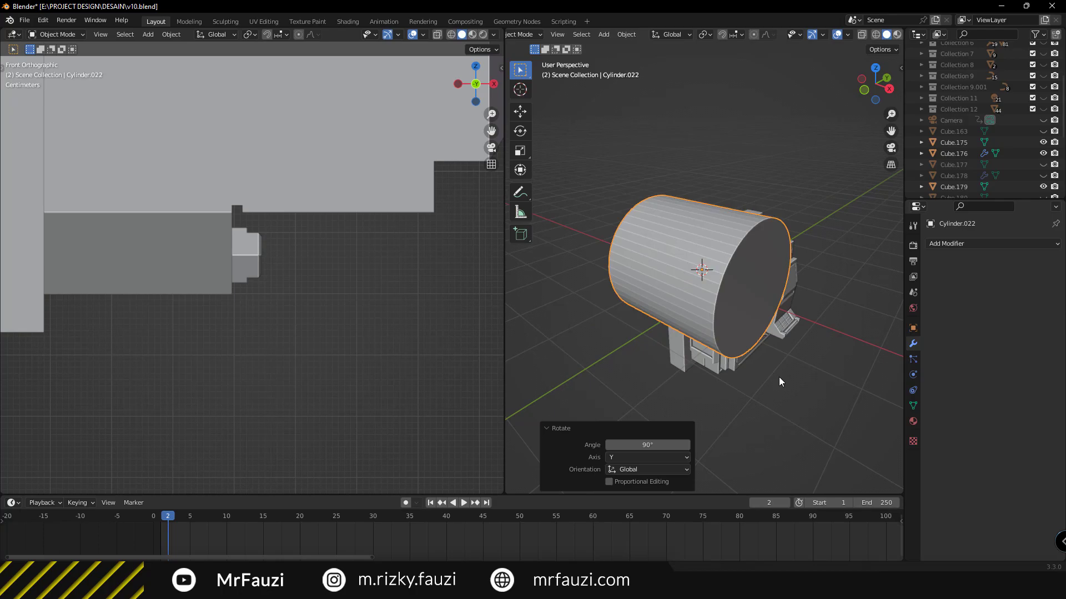
{"action": "key", "text": "s"}
{"action": "left_click", "coordinate": [699, 292]}
Shrink the cylinder further while checking it from the top view
{"action": "key", "text": "KP_7"}
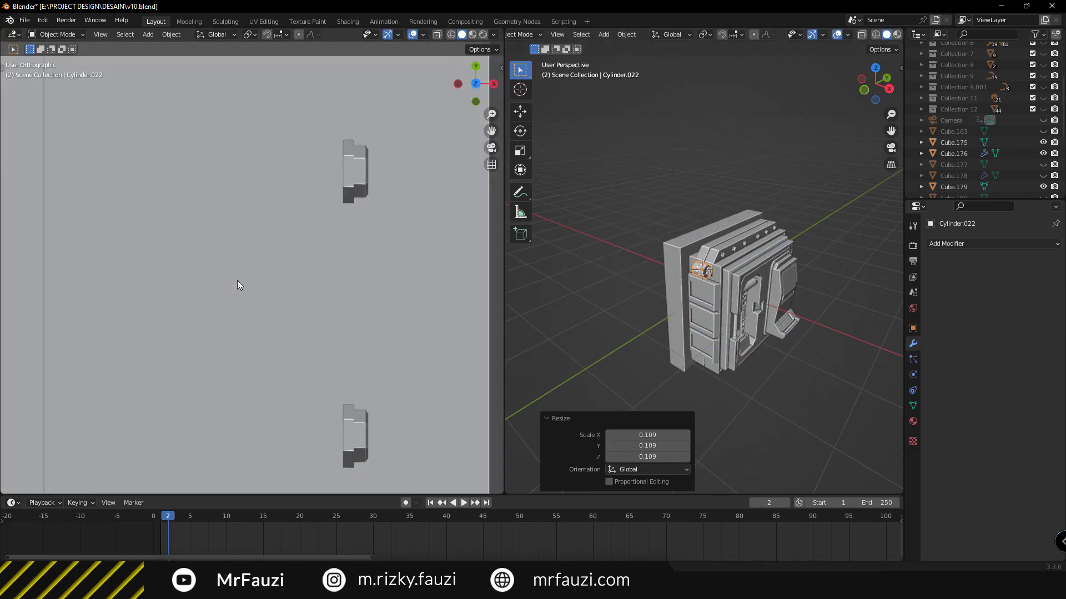
{"action": "scroll", "coordinate": [234, 345], "scroll_direction": "down", "scroll_amount": 5}
{"action": "scroll", "coordinate": [235, 345], "scroll_direction": "up", "scroll_amount": 5}
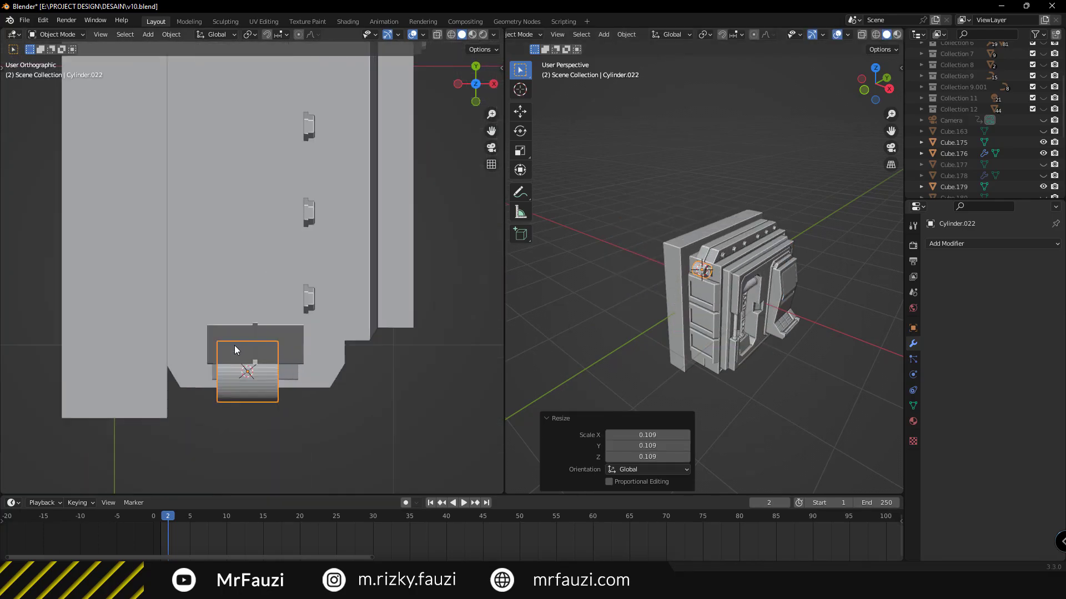
{"action": "scroll", "coordinate": [235, 346], "scroll_direction": "up", "scroll_amount": 4}
{"action": "scroll", "coordinate": [234, 345], "scroll_direction": "down", "scroll_amount": 4}
{"action": "key", "text": "s"}
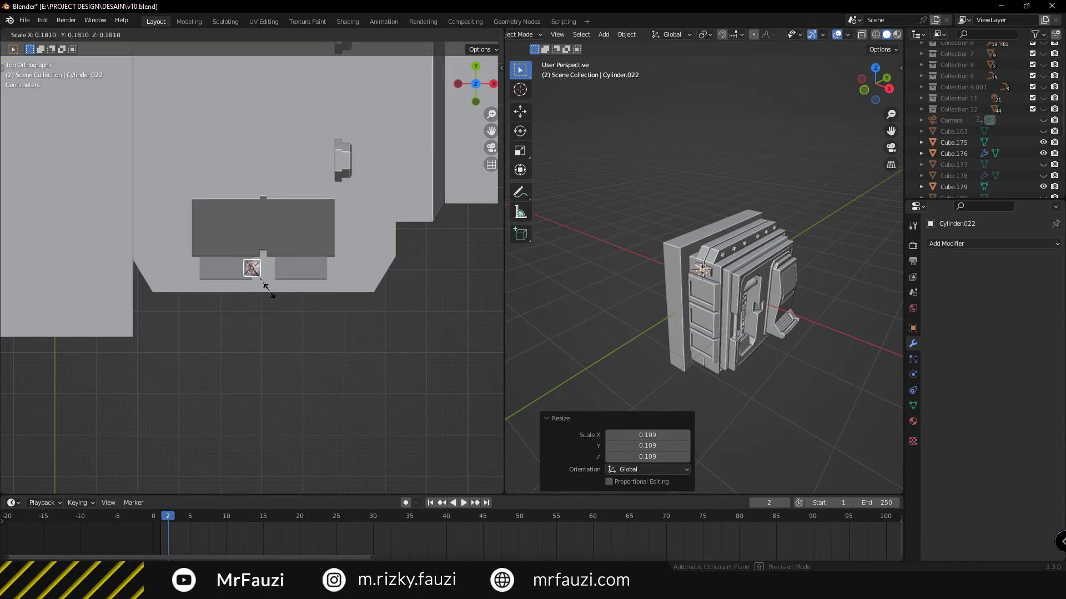
{"action": "left_click", "coordinate": [270, 294]}
{"action": "key", "text": "KP_Decimal"}
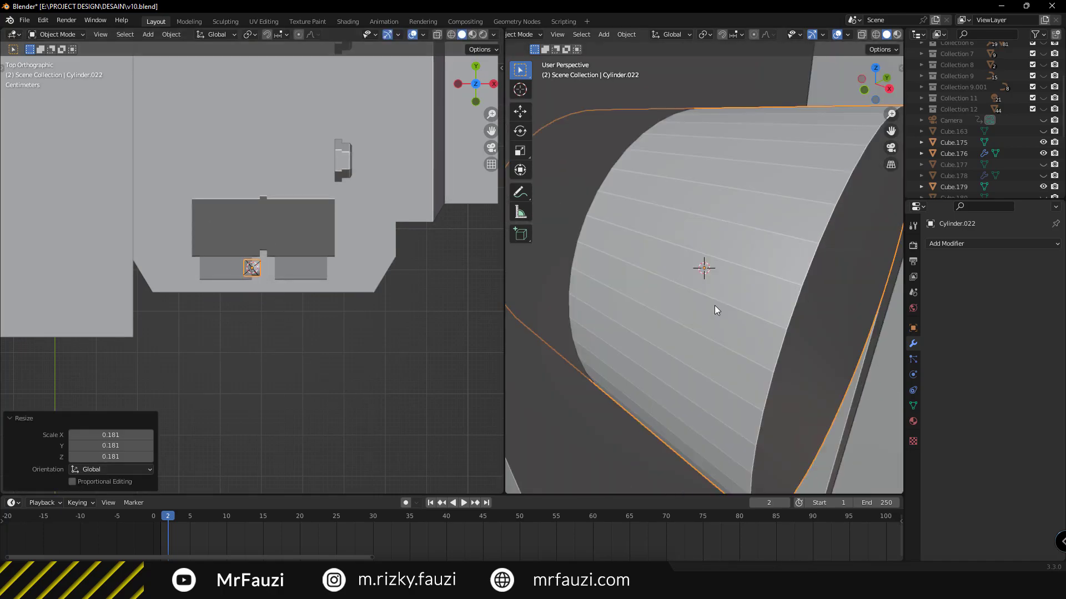
{"action": "scroll", "coordinate": [714, 305], "scroll_direction": "down", "scroll_amount": 2}
{"action": "scroll", "coordinate": [768, 311], "scroll_direction": "down", "scroll_amount": 4}
{"action": "middle_click_drag", "start_coordinate": [768, 312], "coordinate": [757, 314]}
Stretch the cylinder along X and slide it sideways along X into place
{"action": "key", "text": "s"}
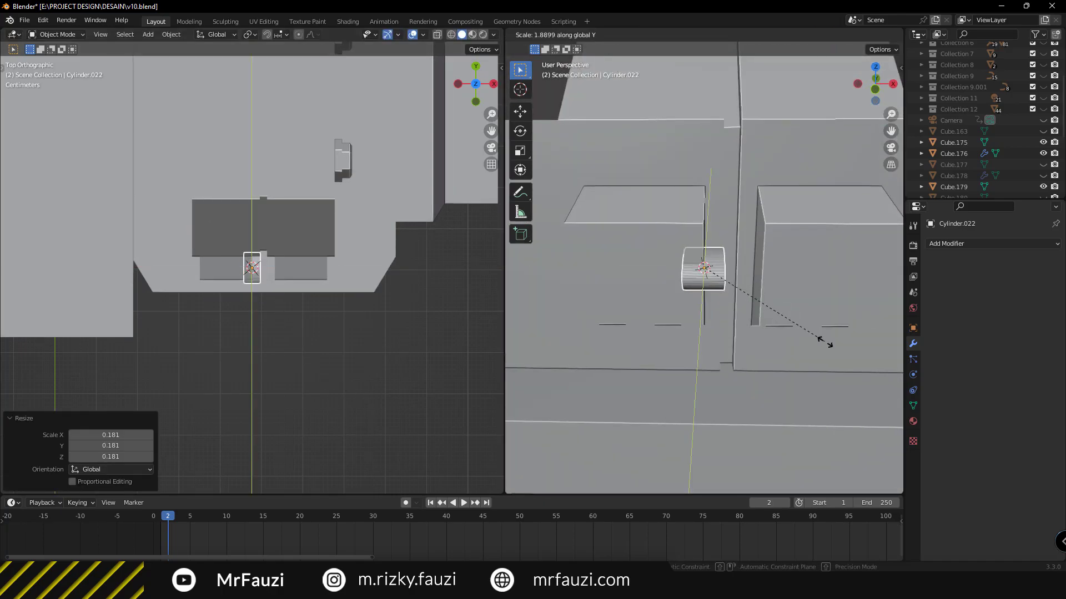
{"action": "key", "text": "x"}
{"action": "left_click", "coordinate": [864, 374]}
{"action": "key", "text": "g"}
{"action": "key", "text": "x"}
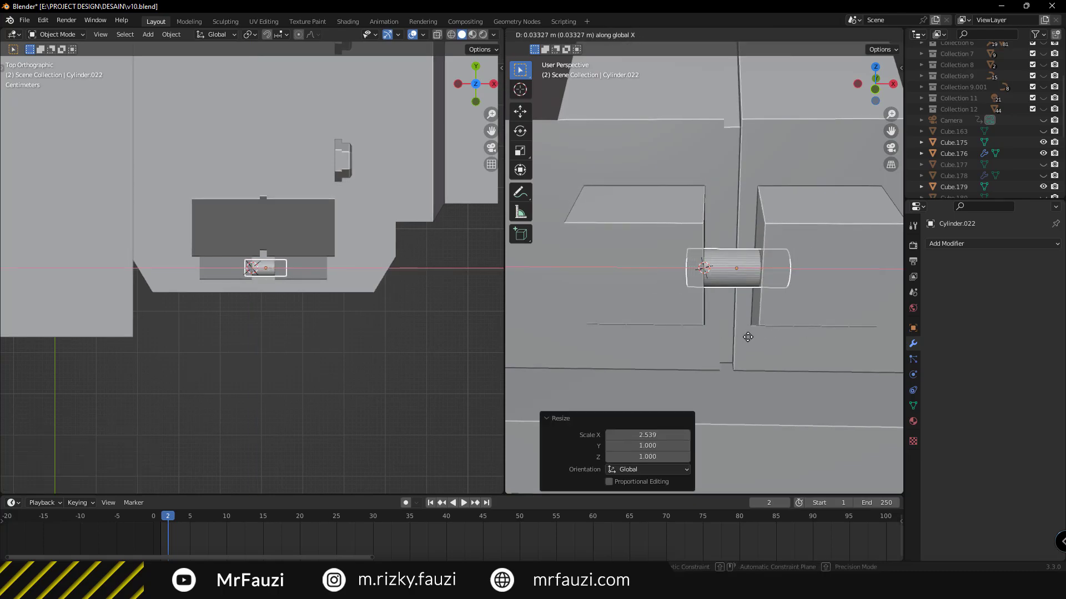
{"action": "left_click", "coordinate": [743, 334]}
{"action": "scroll", "coordinate": [744, 334], "scroll_direction": "down", "scroll_amount": 3}
{"action": "key", "text": "g"}
{"action": "key", "text": "x"}
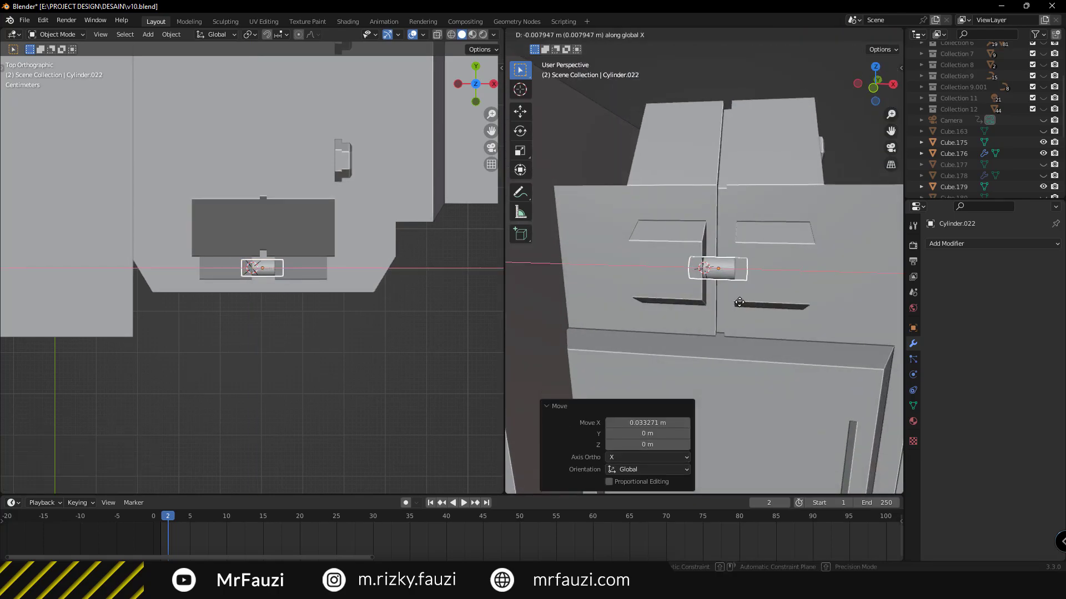
{"action": "left_click", "coordinate": [741, 301]}
Lower the pin along Z into the gap and shorten it along X
{"action": "scroll", "coordinate": [741, 302], "scroll_direction": "up", "scroll_amount": 1}
{"action": "middle_click_drag", "start_coordinate": [741, 302], "coordinate": [744, 305]}
{"action": "key", "text": "g"}
{"action": "key", "text": "z"}
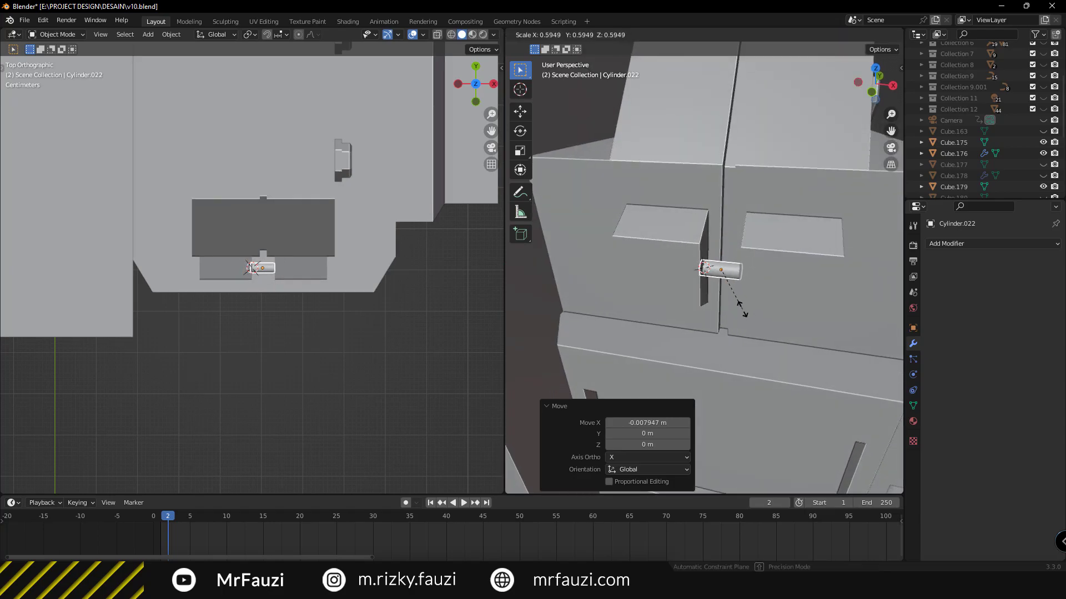
{"action": "left_click", "coordinate": [745, 306]}
{"action": "key", "text": "s"}
{"action": "key", "text": "x"}
{"action": "left_click", "coordinate": [747, 332]}
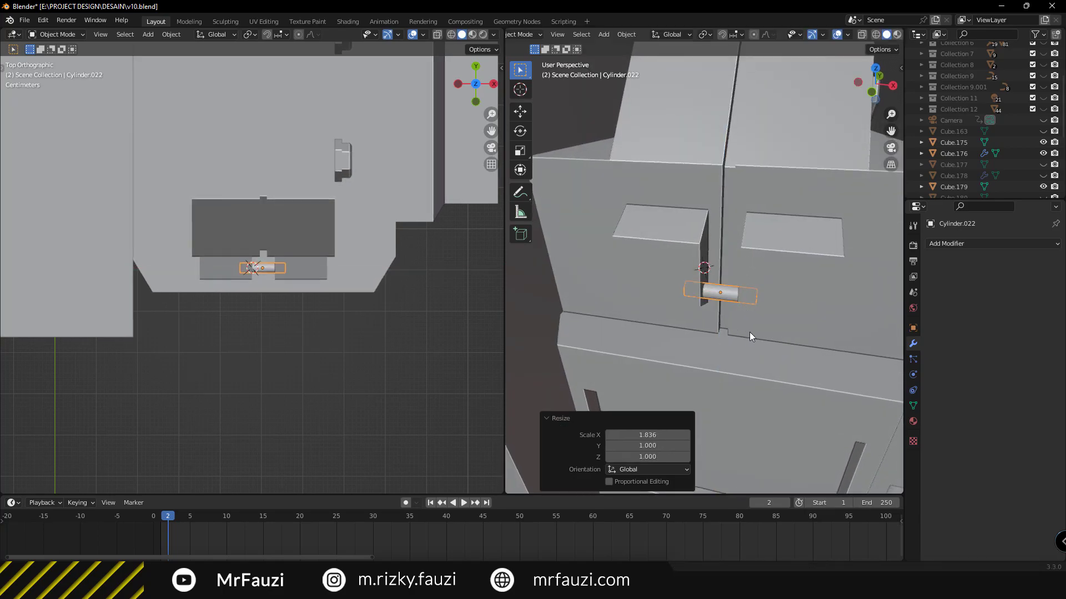
Nudge the hinge pin vertically to seat it in the gap
{"action": "mouse_move", "coordinate": [749, 332]}
{"action": "middle_mouse_down"}
{"action": "mouse_move", "coordinate": [764, 291]}
{"action": "mouse_move", "coordinate": [722, 324]}
{"action": "middle_mouse_up"}
{"action": "key", "text": "g"}
{"action": "key", "text": "z"}
{"action": "left_click", "coordinate": [761, 319]}
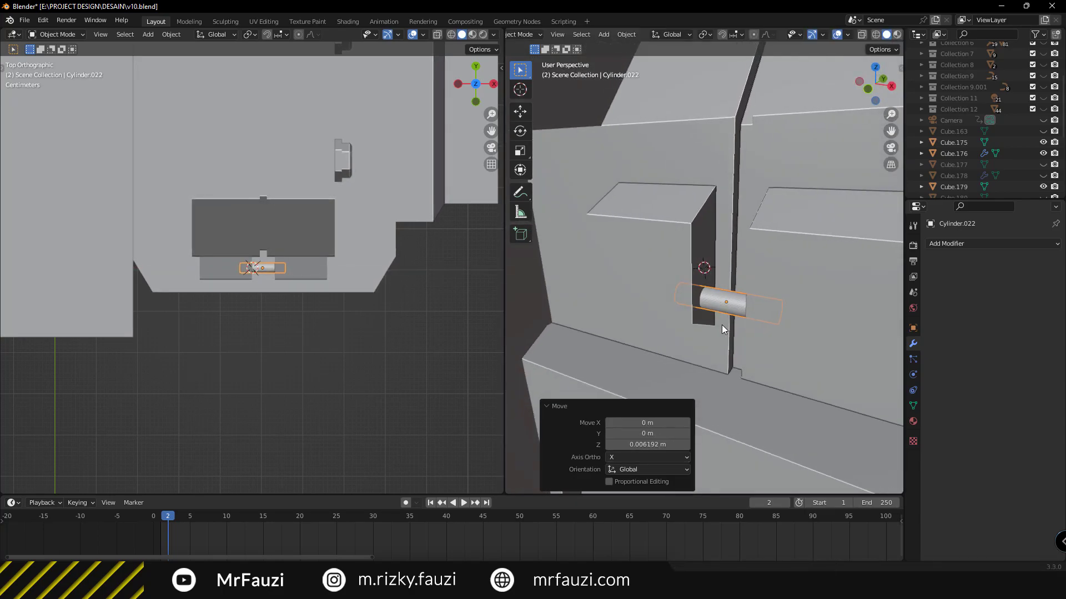
{"action": "left_click", "coordinate": [950, 245]}
Add an Array modifier to the pin and raise the pin array along Z
{"action": "left_click", "coordinate": [848, 274]}
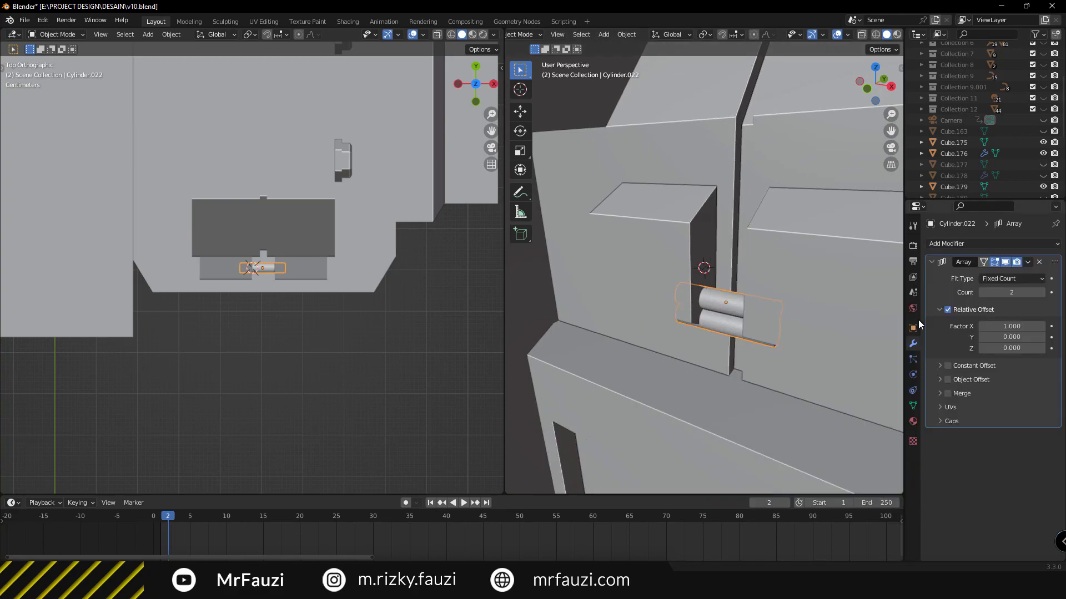
{"action": "key", "text": "g"}
{"action": "key", "text": "z"}
{"action": "left_click", "coordinate": [741, 303]}
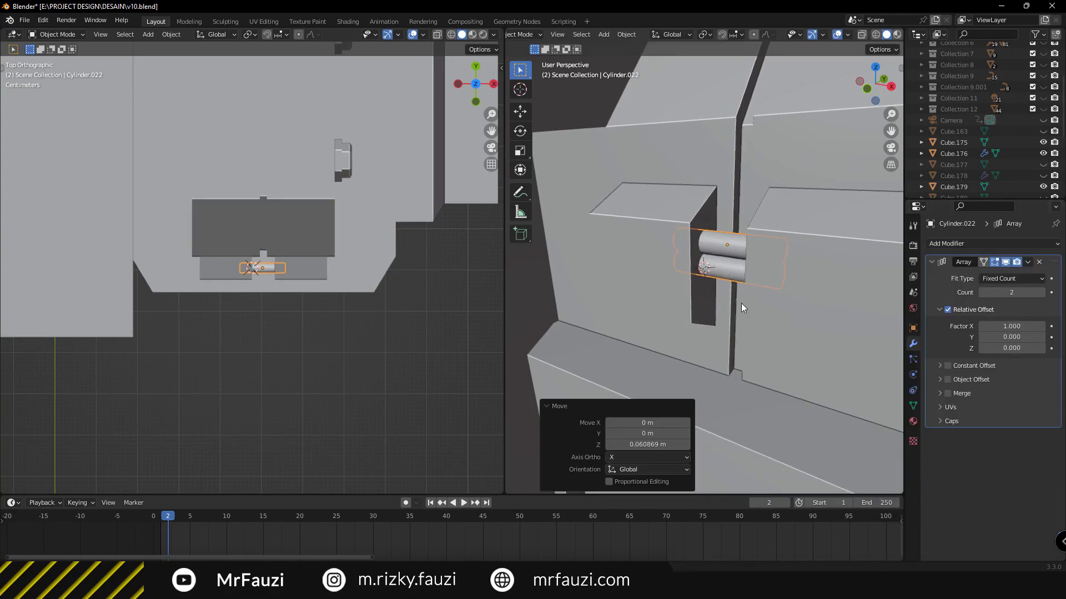
Set the Array relative offset to 1.300 and count to 3 pins
{"action": "left_click", "coordinate": [1041, 327]}
{"action": "left_click", "coordinate": [1041, 327]}
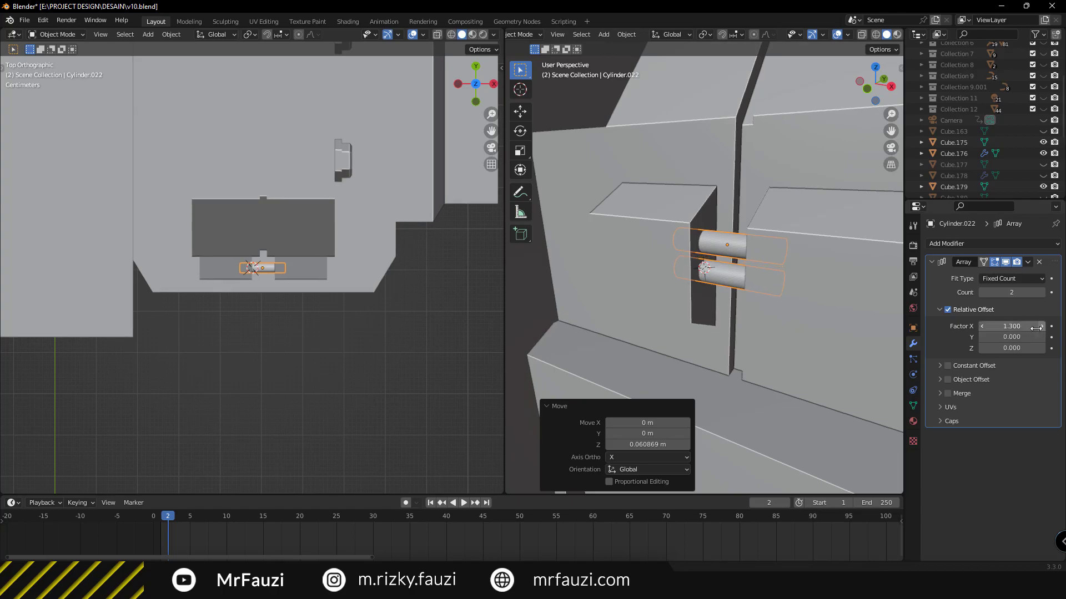
{"action": "left_click", "coordinate": [1042, 293]}
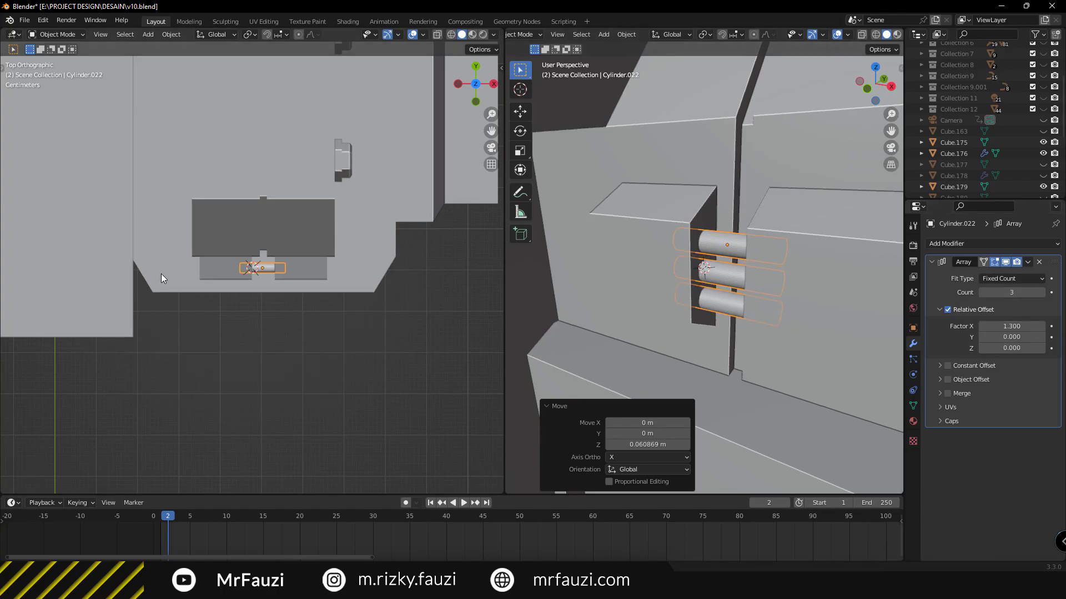
{"action": "key", "text": "KP_1"}
{"action": "scroll", "coordinate": [197, 258], "scroll_direction": "up", "scroll_amount": 4}
{"action": "scroll", "coordinate": [310, 270], "scroll_direction": "up", "scroll_amount": 5}
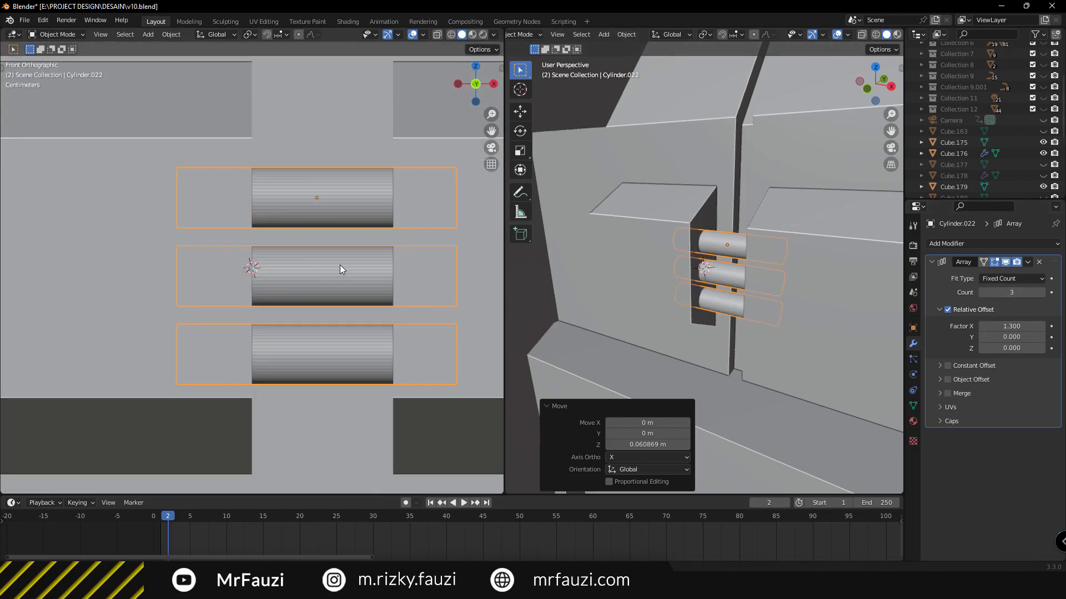
{"action": "key", "text": "alt+a"}
{"action": "middle_click_drag", "start_coordinate": [339, 265], "coordinate": [275, 317]}
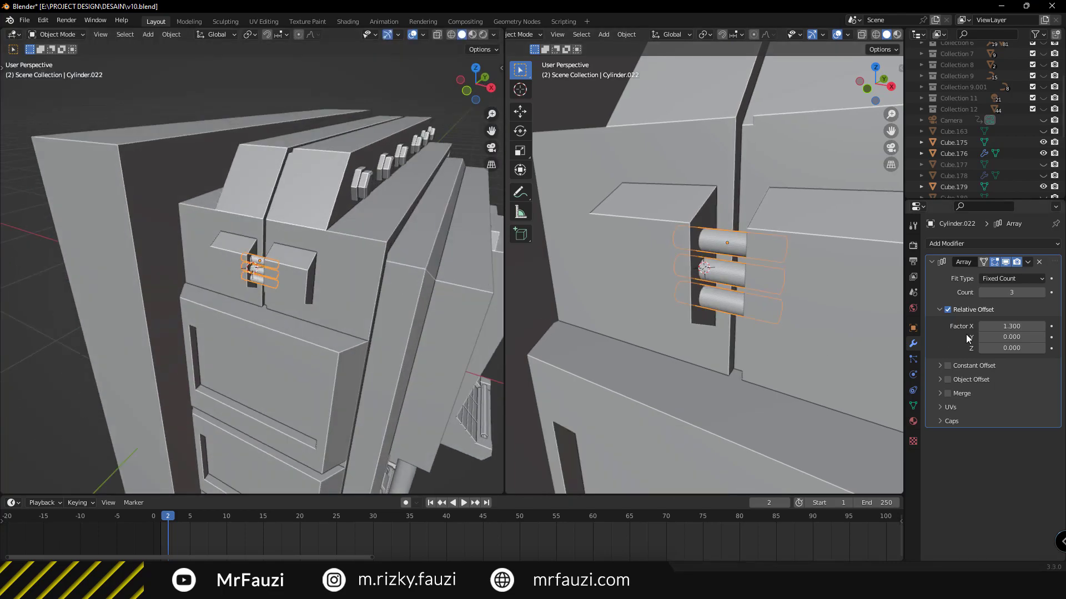
{"action": "left_click", "coordinate": [992, 244]}
Add a Mirror modifier to the pin stack with Cube.176 as mirror object
{"action": "left_click", "coordinate": [848, 374]}
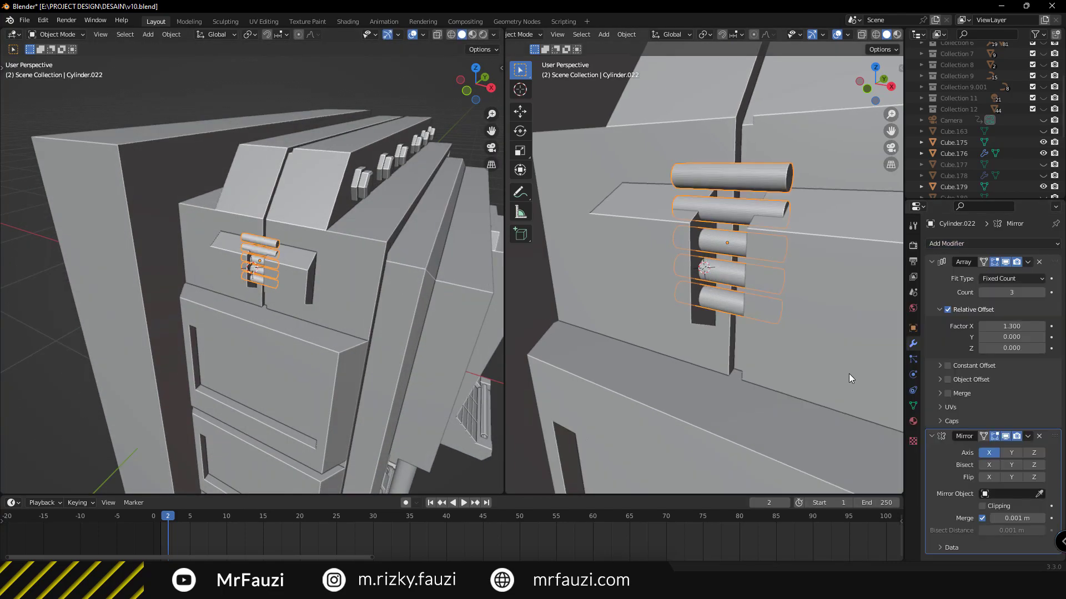
{"action": "scroll", "coordinate": [370, 308], "scroll_direction": "down", "scroll_amount": 5}
{"action": "middle_click_drag", "start_coordinate": [370, 309], "coordinate": [387, 292]}
{"action": "scroll", "coordinate": [324, 284], "scroll_direction": "up", "scroll_amount": 3}
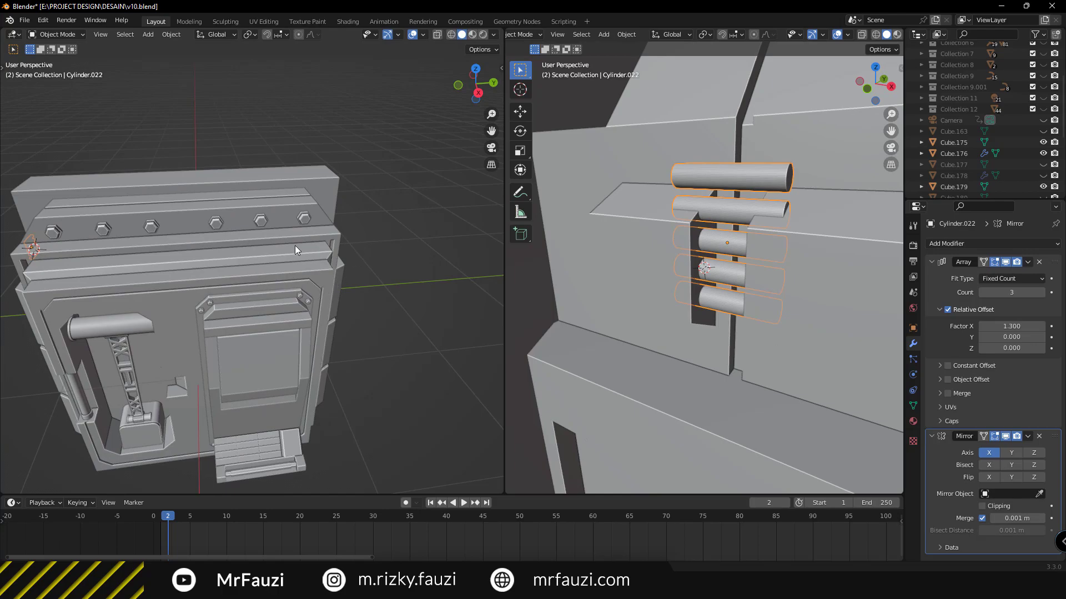
{"action": "left_click", "coordinate": [335, 218]}
{"action": "mouse_move", "coordinate": [405, 368]}
{"action": "middle_mouse_down"}
{"action": "mouse_move", "coordinate": [268, 352]}
{"action": "mouse_move", "coordinate": [283, 275]}
{"action": "middle_mouse_up"}
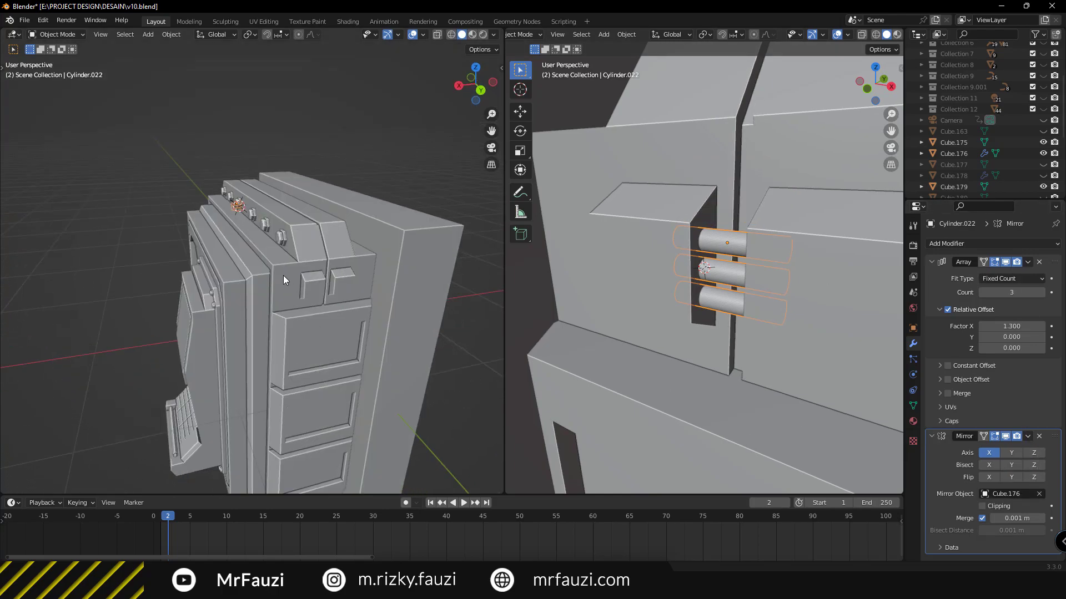
Inspect the mirrored pins around the door side and select door panel Cube.176
{"action": "scroll", "coordinate": [175, 230], "scroll_direction": "up", "scroll_amount": 2}
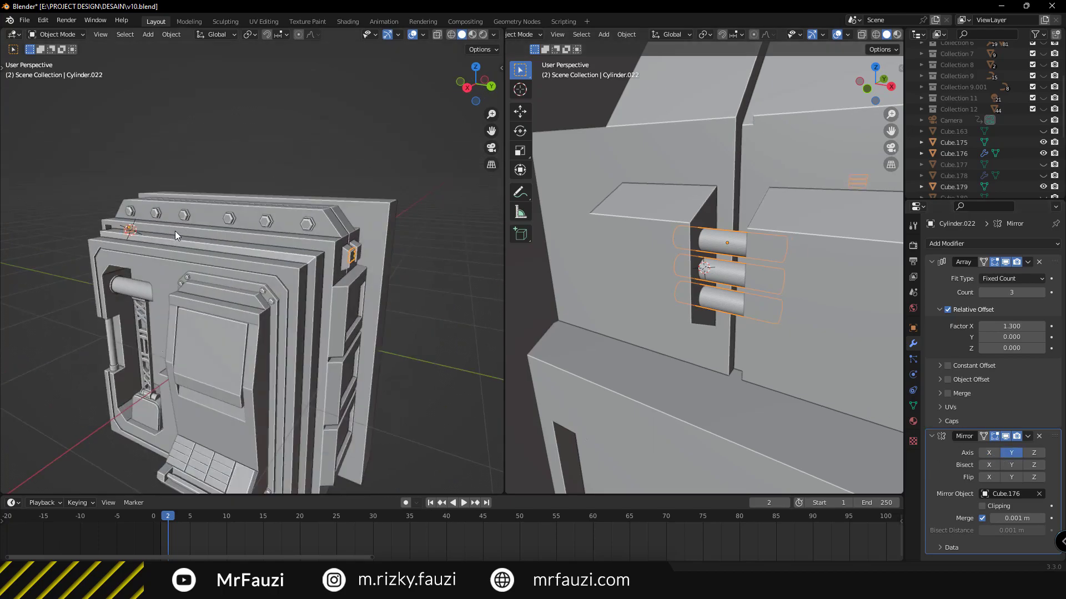
{"action": "middle_click_drag", "start_coordinate": [175, 231], "coordinate": [287, 291]}
{"action": "scroll", "coordinate": [268, 288], "scroll_direction": "up", "scroll_amount": 4}
{"action": "scroll", "coordinate": [311, 271], "scroll_direction": "down", "scroll_amount": 2}
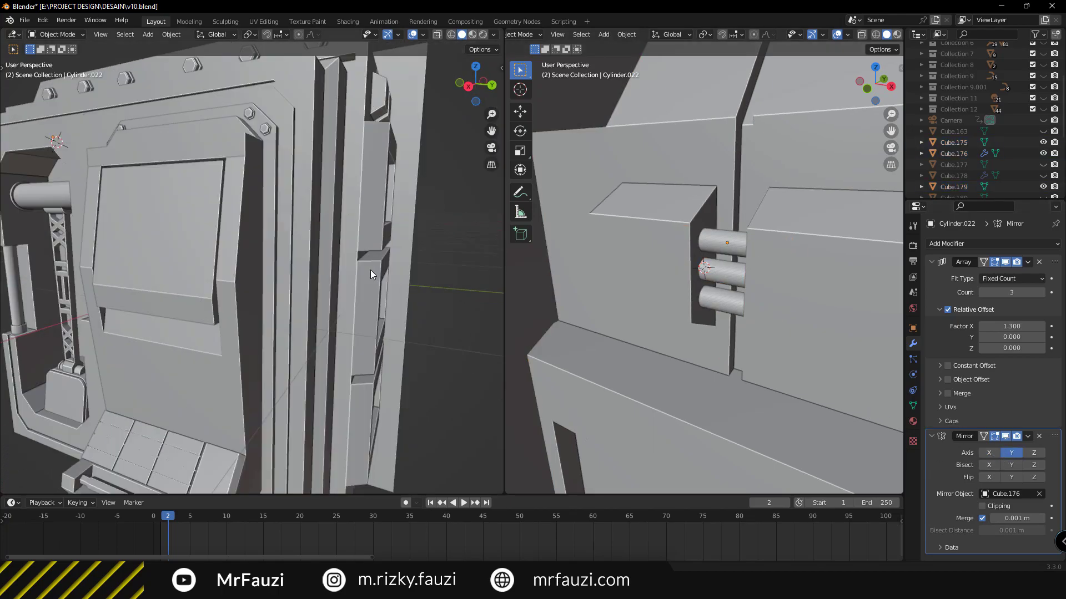
{"action": "scroll", "coordinate": [371, 270], "scroll_direction": "down", "scroll_amount": 5}
{"action": "mouse_move", "coordinate": [181, 310]}
{"action": "middle_mouse_down"}
{"action": "mouse_move", "coordinate": [313, 298]}
{"action": "mouse_move", "coordinate": [250, 333]}
{"action": "mouse_move", "coordinate": [214, 321]}
{"action": "middle_mouse_up"}
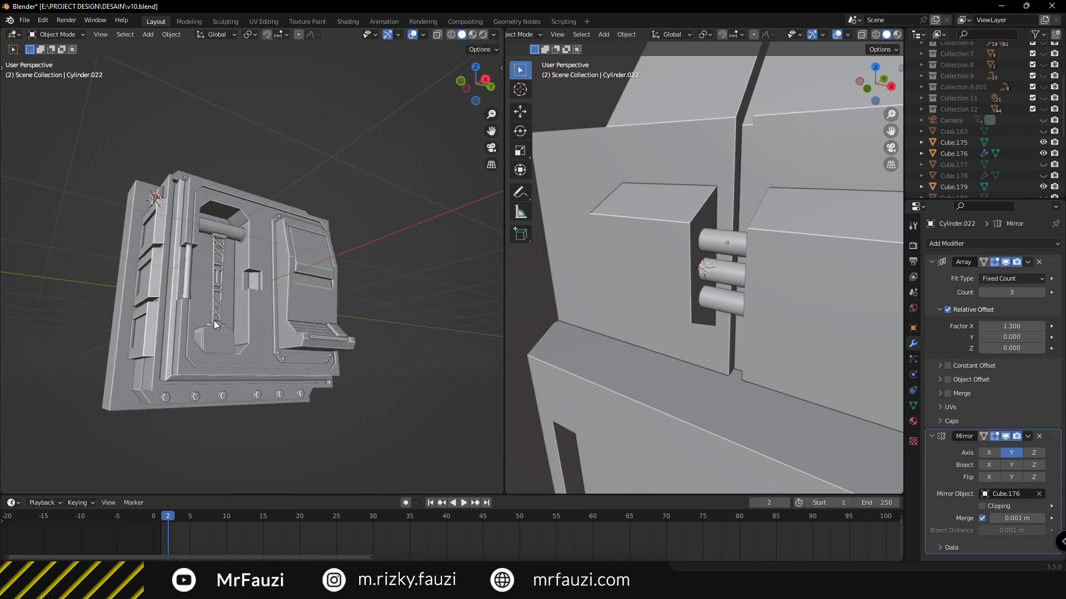
{"action": "scroll", "coordinate": [240, 352], "scroll_direction": "up", "scroll_amount": 5}
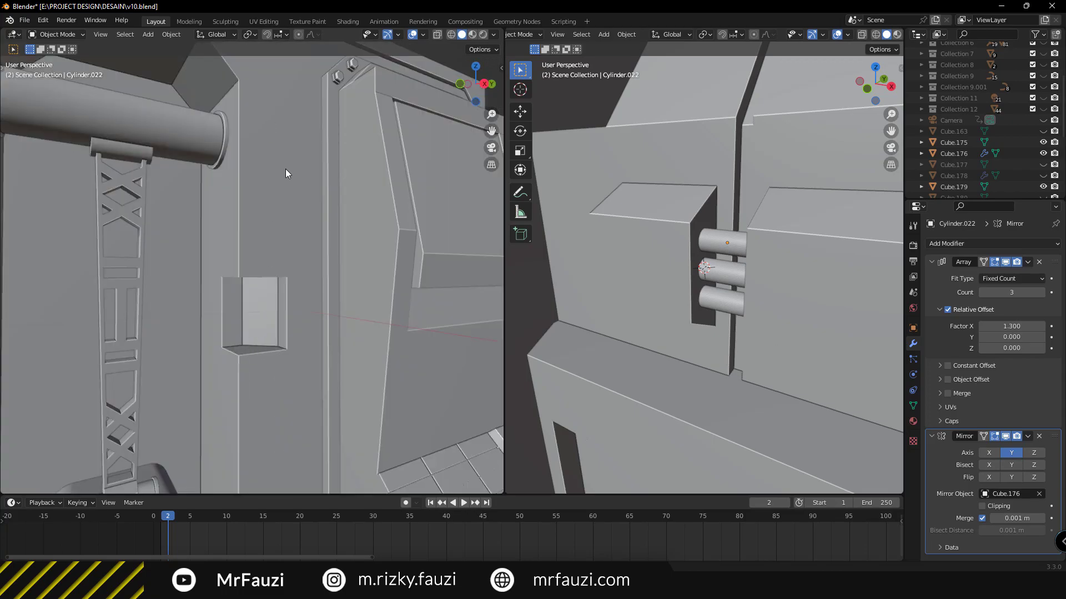
{"action": "scroll", "coordinate": [286, 169], "scroll_direction": "down", "scroll_amount": 4}
{"action": "left_click", "coordinate": [272, 155]}
{"action": "scroll", "coordinate": [272, 154], "scroll_direction": "down", "scroll_amount": 3}
{"action": "mouse_move", "coordinate": [272, 154]}
{"action": "middle_mouse_down"}
{"action": "mouse_move", "coordinate": [252, 238]}
{"action": "mouse_move", "coordinate": [261, 218]}
{"action": "middle_mouse_up"}
Add a new cylinder, shrink it and rotate it 90° about Y onto its side
{"action": "key", "text": "shift+a"}
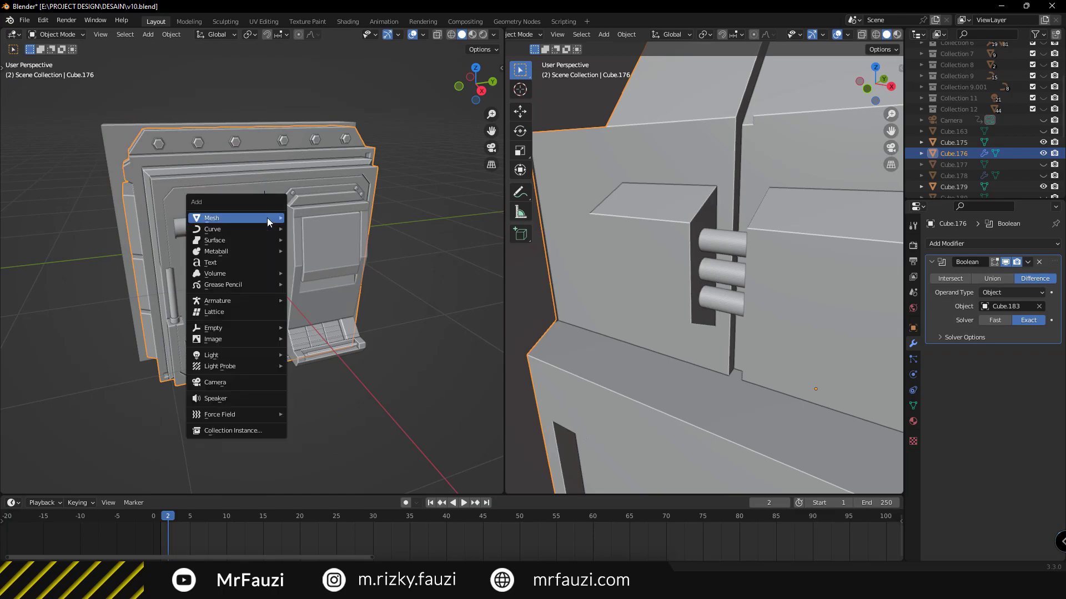
{"action": "mouse_move", "coordinate": [213, 218]}
{"action": "left_click", "coordinate": [321, 267]}
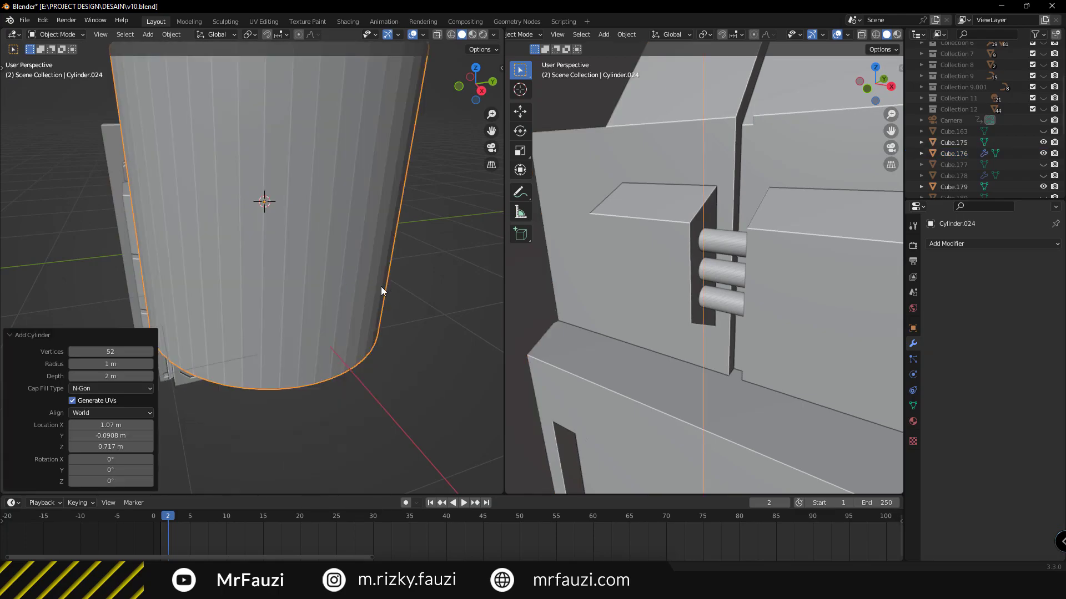
{"action": "scroll", "coordinate": [454, 350], "scroll_direction": "down", "scroll_amount": 5}
{"action": "key", "text": "s"}
{"action": "left_click", "coordinate": [297, 220]}
{"action": "key", "text": "r"}
{"action": "key", "text": "x"}
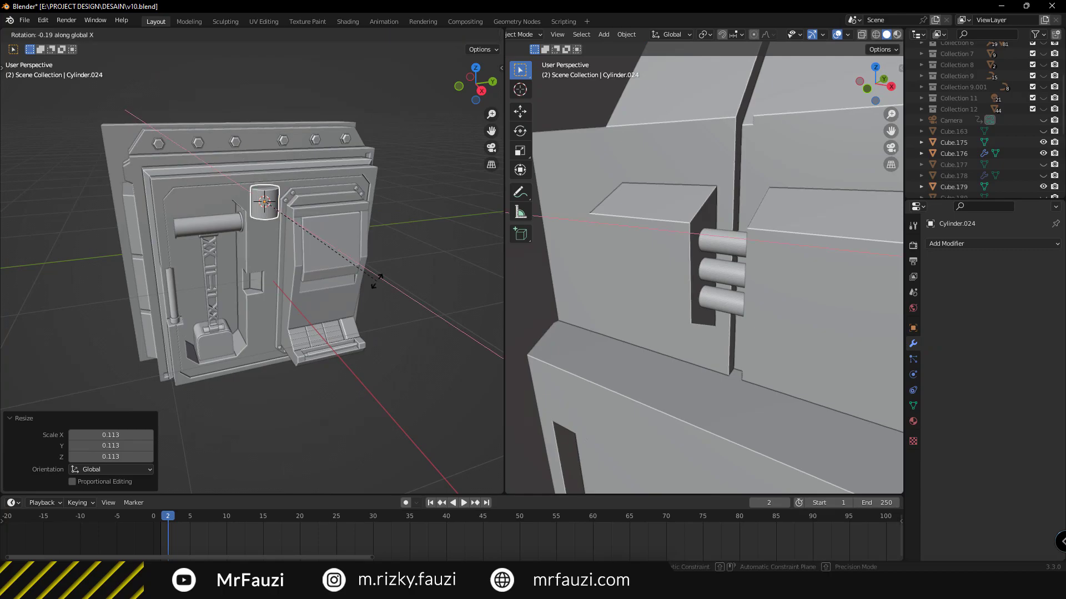
{"action": "key", "text": "y"}
{"action": "key", "text": "9"}
{"action": "key", "text": "0"}
{"action": "key", "text": "Return"}
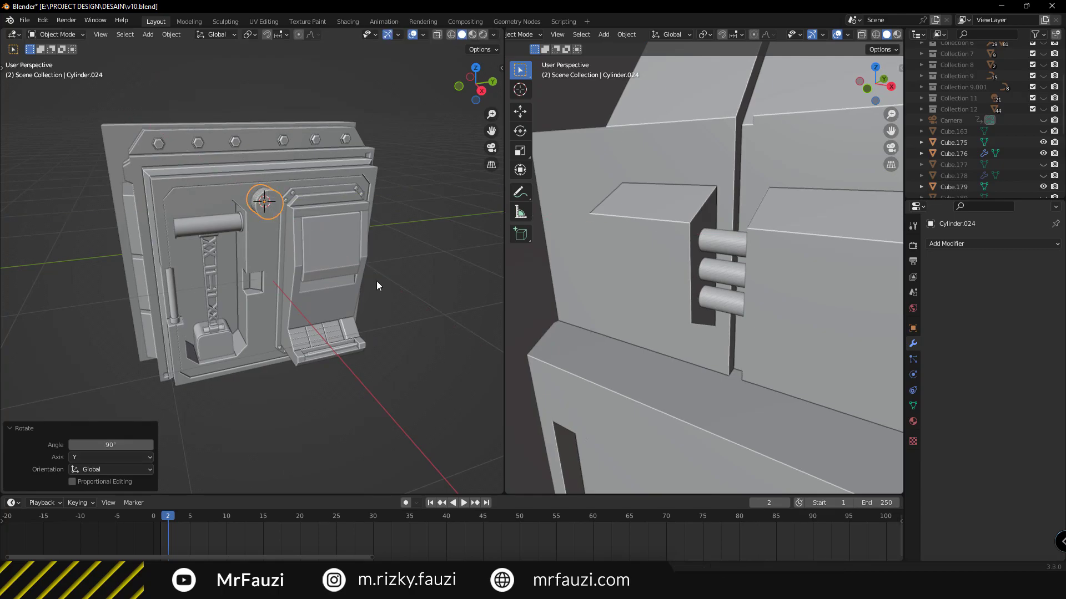
Resize the cylinder to 0.876 scale and frame it in the Right view
{"action": "scroll", "coordinate": [376, 281], "scroll_direction": "up", "scroll_amount": 3}
{"action": "key", "text": "s"}
{"action": "left_click", "coordinate": [336, 245]}
{"action": "scroll", "coordinate": [280, 197], "scroll_direction": "up", "scroll_amount": 3}
{"action": "scroll", "coordinate": [279, 197], "scroll_direction": "up", "scroll_amount": 2}
{"action": "key", "text": "s"}
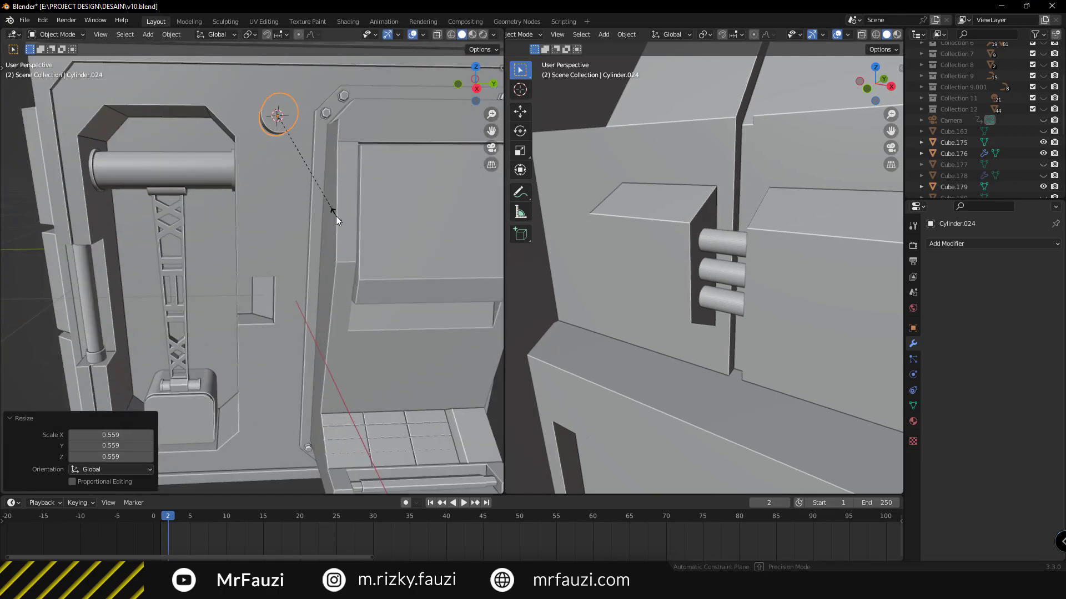
{"action": "left_click", "coordinate": [322, 207]}
{"action": "mouse_move", "coordinate": [322, 206]}
{"action": "middle_mouse_down"}
{"action": "mouse_move", "coordinate": [330, 228]}
{"action": "mouse_move", "coordinate": [355, 239]}
{"action": "middle_mouse_up"}
{"action": "scroll", "coordinate": [672, 328], "scroll_direction": "down", "scroll_amount": 1}
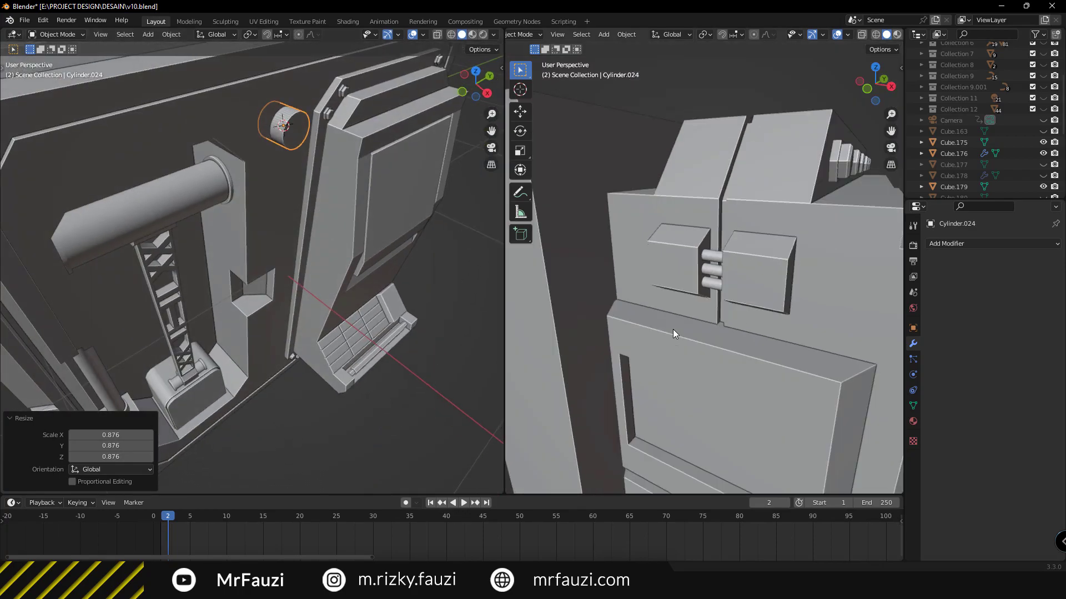
{"action": "key", "text": "KP_3"}
{"action": "scroll", "coordinate": [735, 280], "scroll_direction": "down", "scroll_amount": 2}
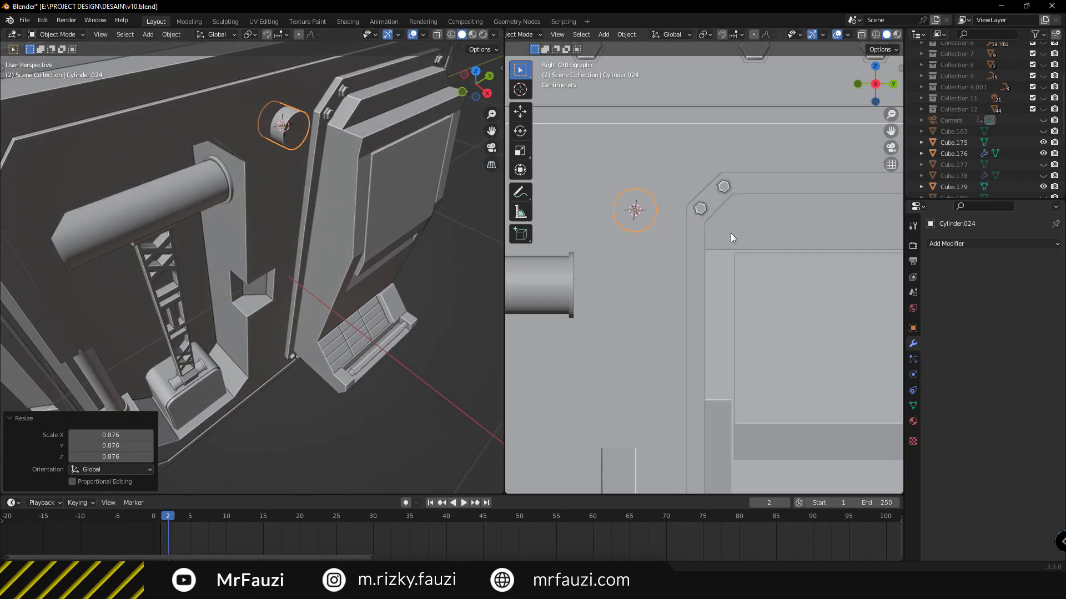
{"action": "middle_click_drag", "start_coordinate": [730, 238], "coordinate": [764, 272], "text": "shift"}
Move the cylinder along Y toward the panel's top corner
{"action": "key", "text": "g"}
{"action": "key", "text": "y"}
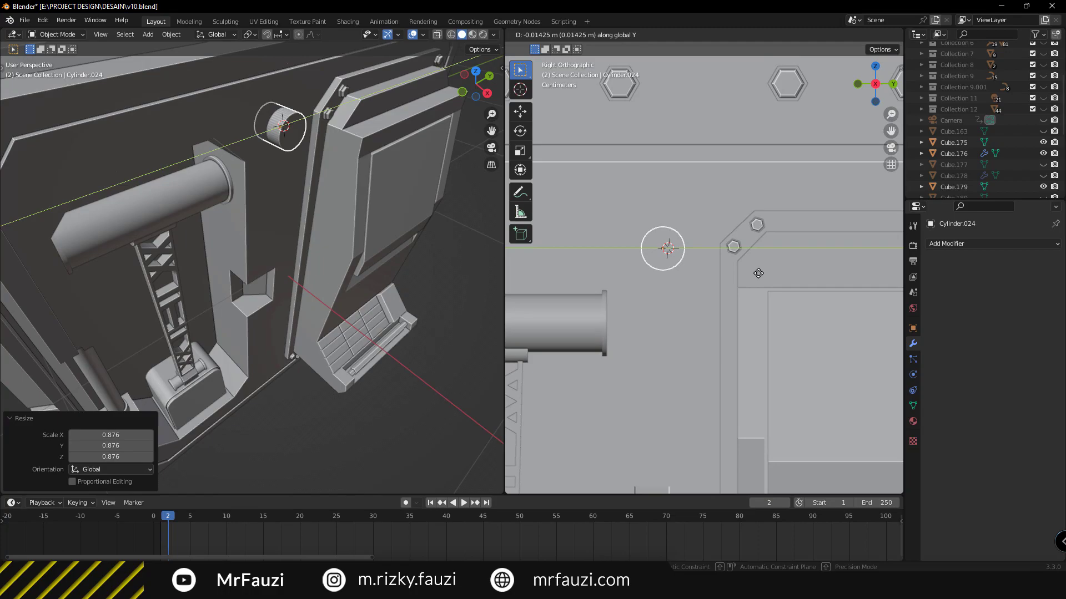
{"action": "left_click", "coordinate": [758, 273]}
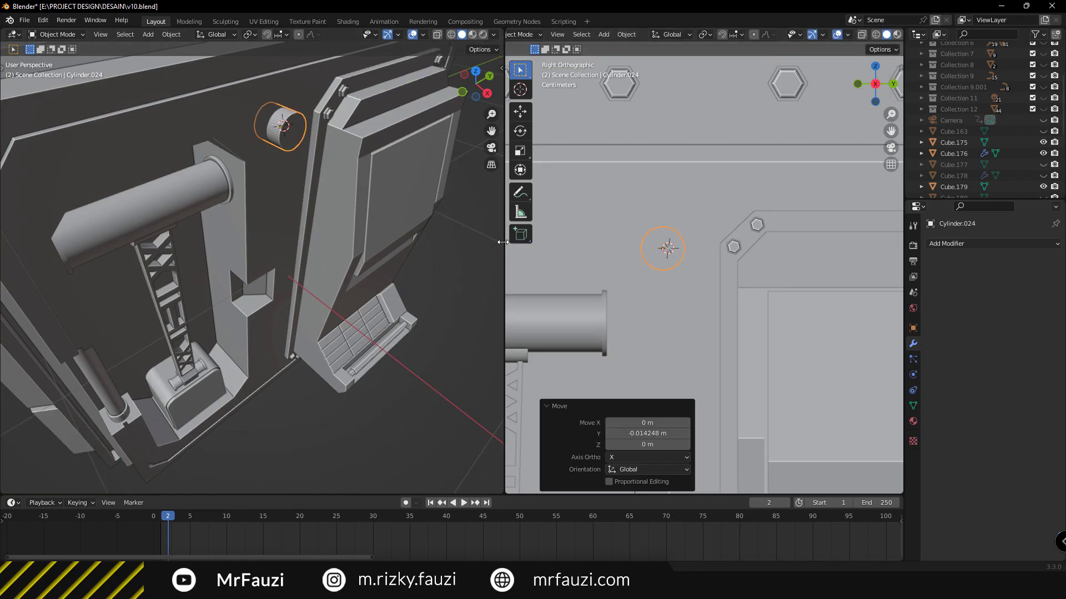
{"action": "mouse_move", "coordinate": [502, 242]}
{"action": "left_mouse_down"}
{"action": "mouse_move", "coordinate": [357, 255]}
{"action": "mouse_move", "coordinate": [421, 262]}
{"action": "left_mouse_up"}
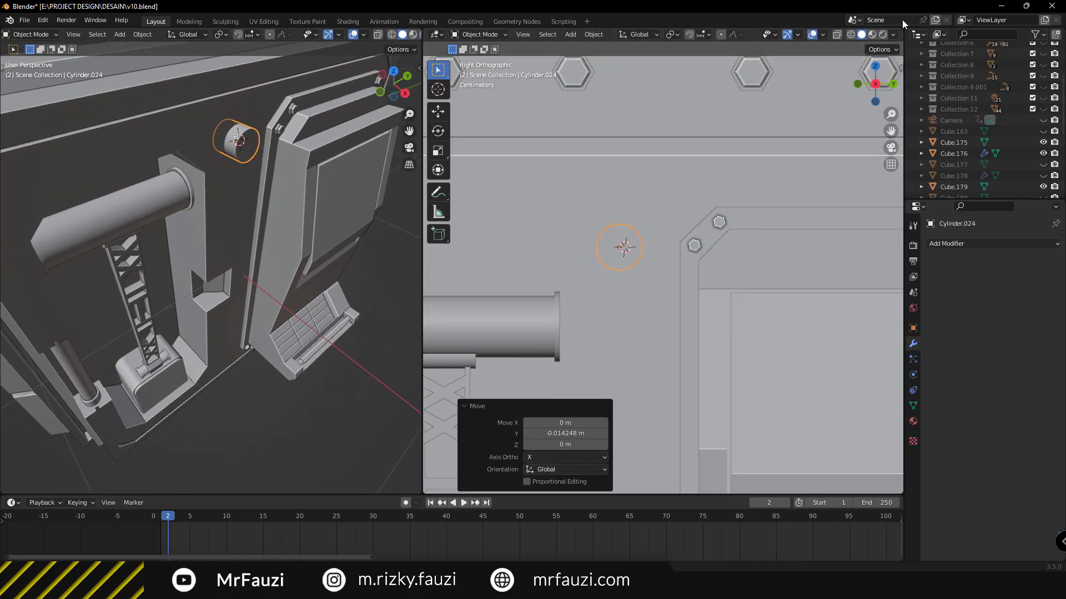
Set the viewport shading colour to Object
{"action": "left_click", "coordinate": [892, 35]}
{"action": "left_click", "coordinate": [884, 174]}
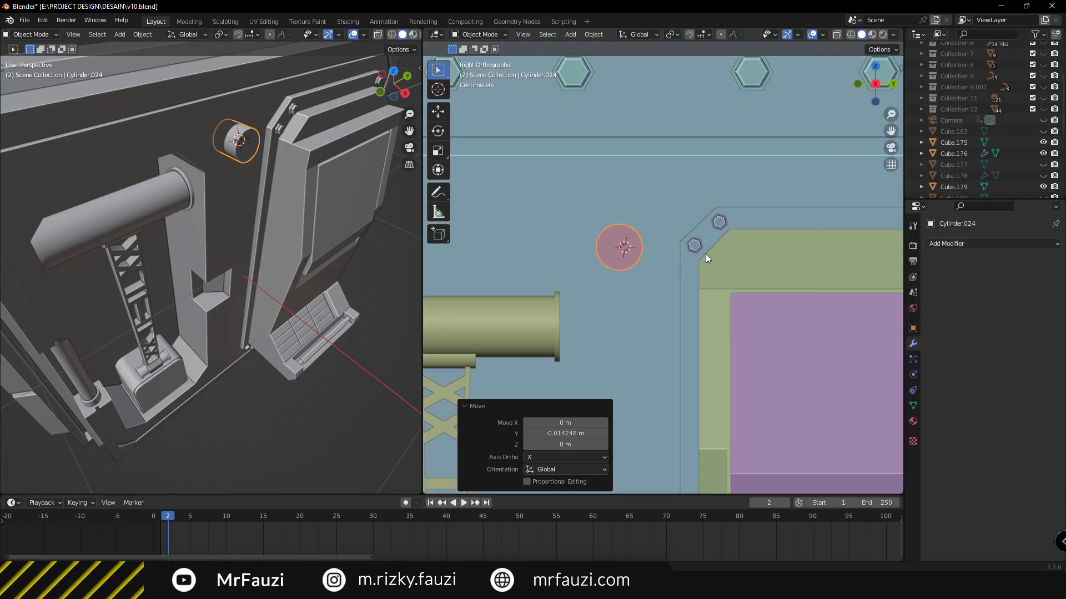
{"action": "scroll", "coordinate": [705, 254], "scroll_direction": "up", "scroll_amount": 1}
{"action": "scroll", "coordinate": [615, 231], "scroll_direction": "down", "scroll_amount": 2}
{"action": "scroll", "coordinate": [655, 211], "scroll_direction": "up", "scroll_amount": 2}
Nudge the cylinder and show the left viewport as a right-side wireframe
{"action": "key", "text": "g"}
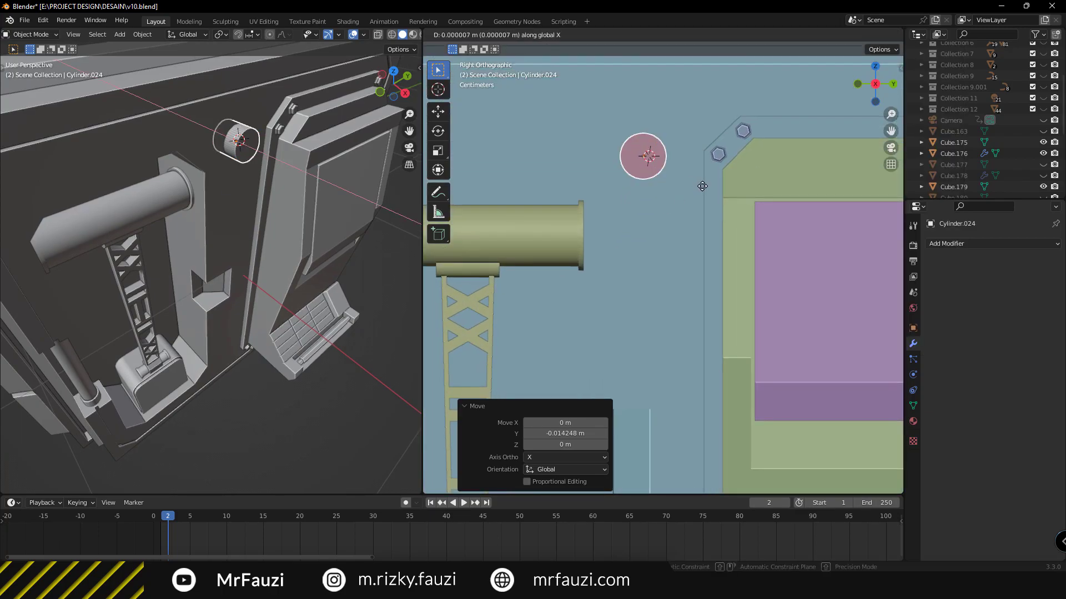
{"action": "left_click", "coordinate": [700, 185]}
{"action": "key", "text": "KP_3"}
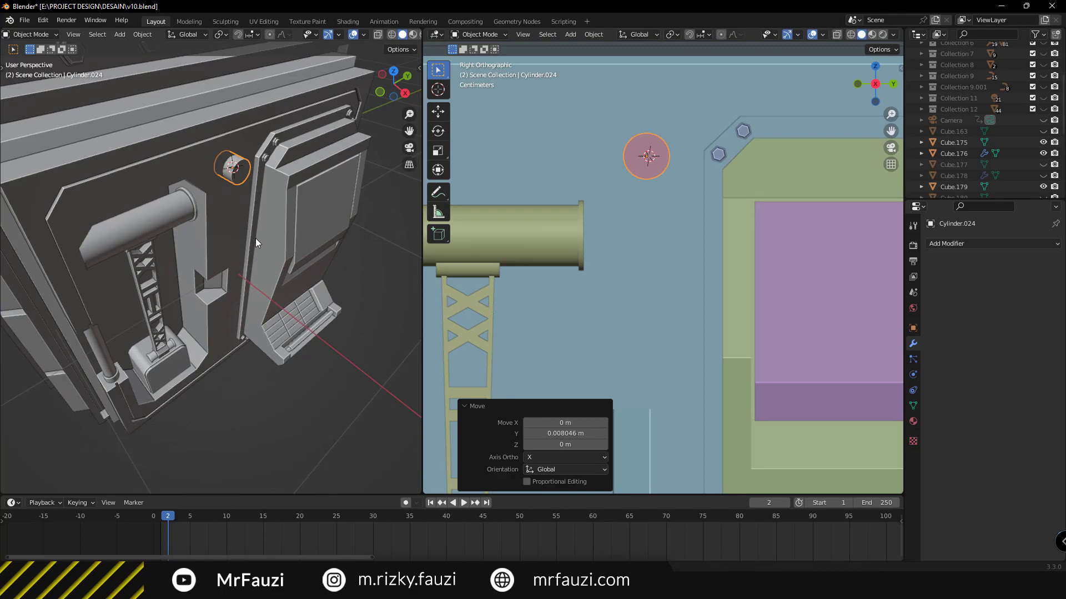
{"action": "key", "text": "shift+z"}
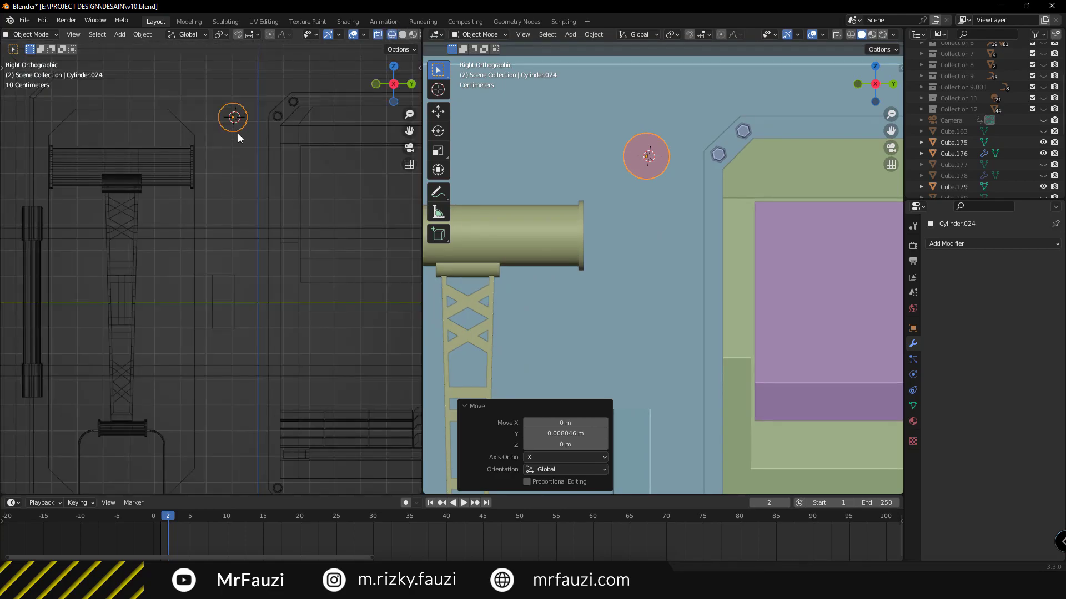
{"action": "middle_click_drag", "start_coordinate": [238, 134], "coordinate": [228, 250], "text": "shift"}
{"action": "scroll", "coordinate": [229, 251], "scroll_direction": "up", "scroll_amount": 3}
Reposition the cylinder along Y and lower it slightly along Z
{"action": "key", "text": "g"}
{"action": "key", "text": "x"}
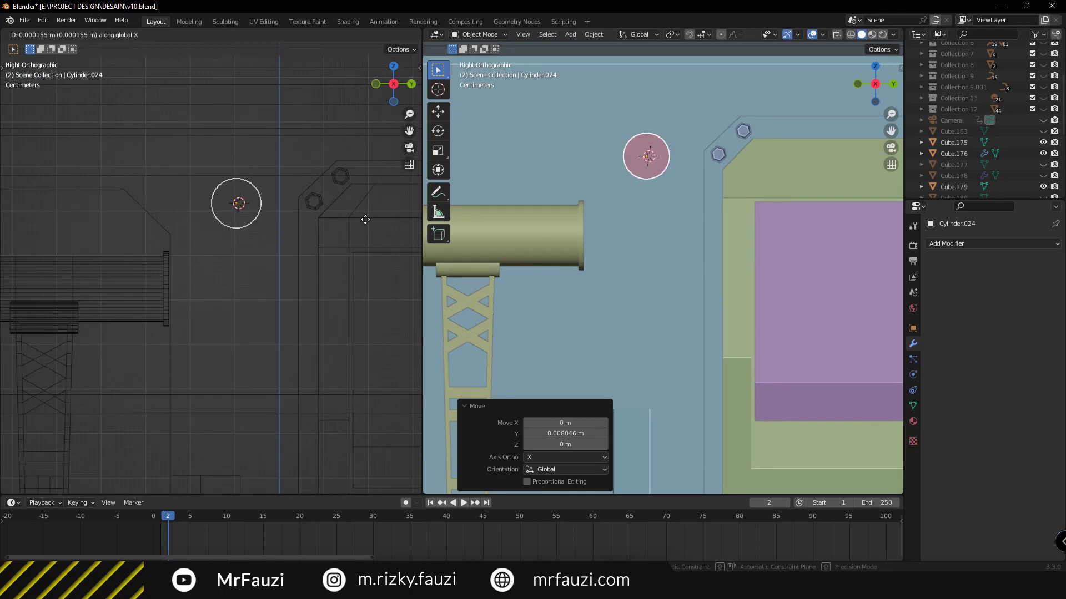
{"action": "key", "text": "y"}
{"action": "left_click", "coordinate": [363, 220]}
{"action": "key", "text": "g"}
{"action": "key", "text": "z"}
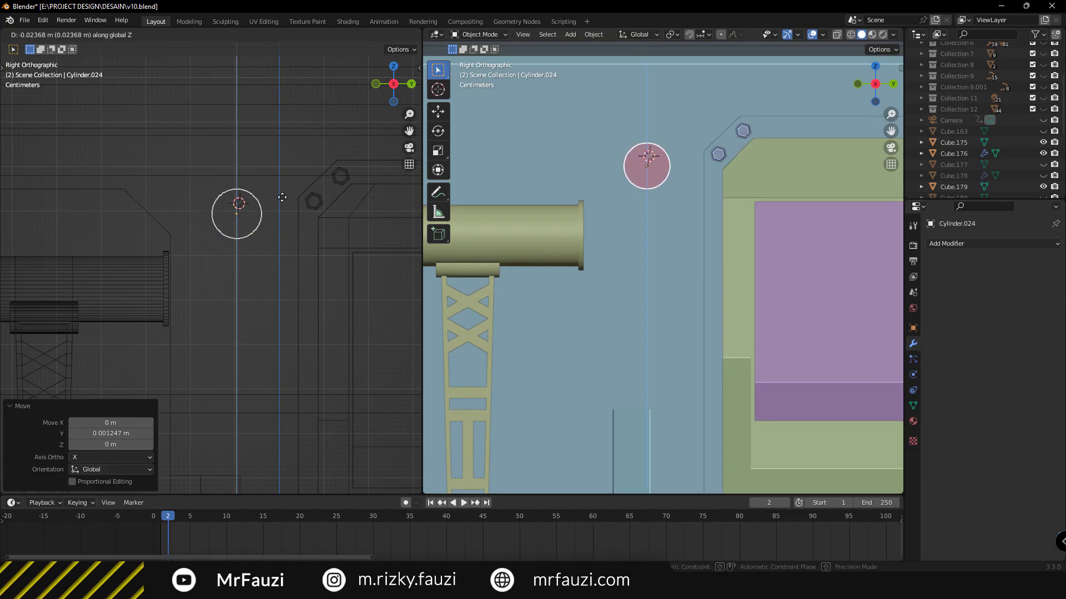
{"action": "left_click", "coordinate": [380, 212]}
Return the left view to solid perspective and enter Edit Mode on the cylinder
{"action": "scroll", "coordinate": [658, 218], "scroll_direction": "down", "scroll_amount": 2}
{"action": "middle_click_drag", "start_coordinate": [662, 261], "coordinate": [661, 223], "text": "shift"}
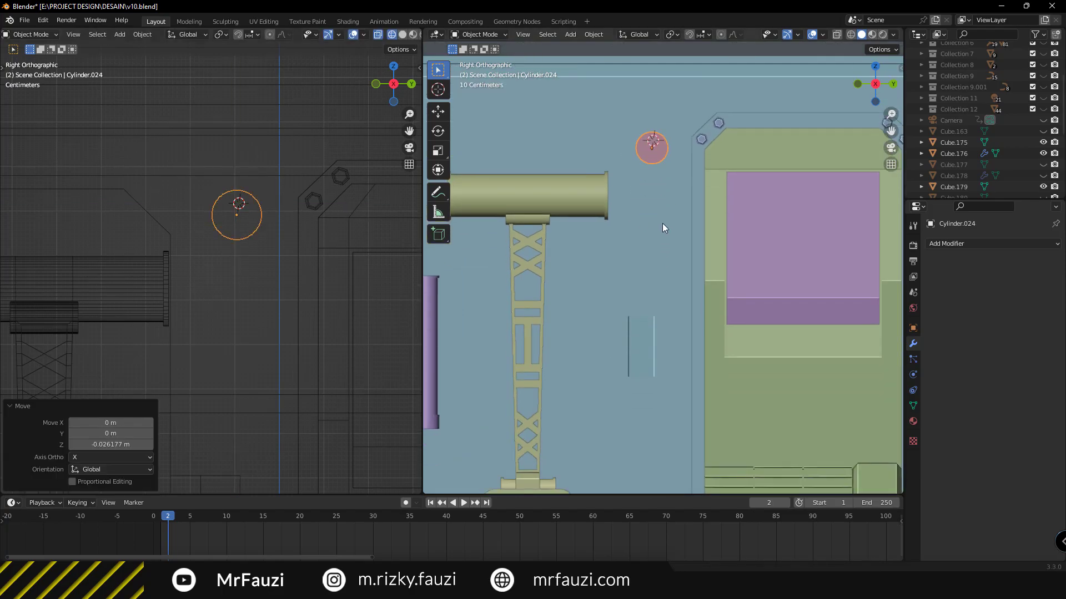
{"action": "mouse_move", "coordinate": [231, 280]}
{"action": "middle_mouse_down"}
{"action": "mouse_move", "coordinate": [245, 306]}
{"action": "mouse_move", "coordinate": [309, 299]}
{"action": "mouse_move", "coordinate": [268, 253]}
{"action": "mouse_move", "coordinate": [236, 260]}
{"action": "mouse_move", "coordinate": [267, 263]}
{"action": "middle_mouse_up"}
{"action": "key", "text": "shift+z"}
{"action": "scroll", "coordinate": [278, 325], "scroll_direction": "up", "scroll_amount": 3}
{"action": "scroll", "coordinate": [268, 263], "scroll_direction": "up", "scroll_amount": 2}
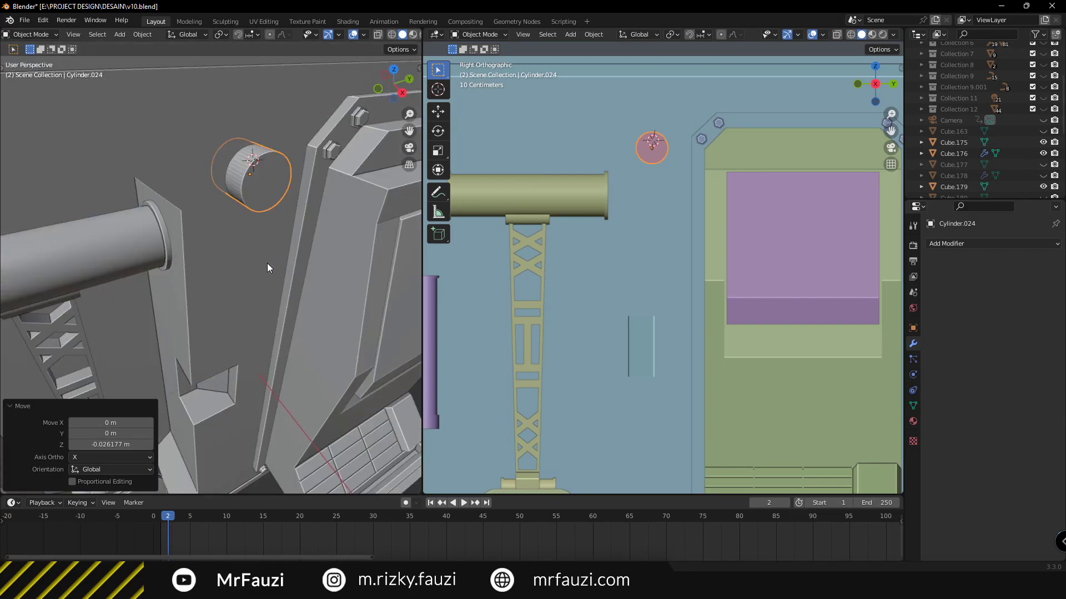
{"action": "key", "text": "Tab"}
{"action": "scroll", "coordinate": [251, 177], "scroll_direction": "up", "scroll_amount": 3}
Inset the cylinder's front face and set a UV sphere dome inside its ring
{"action": "key", "text": "i"}
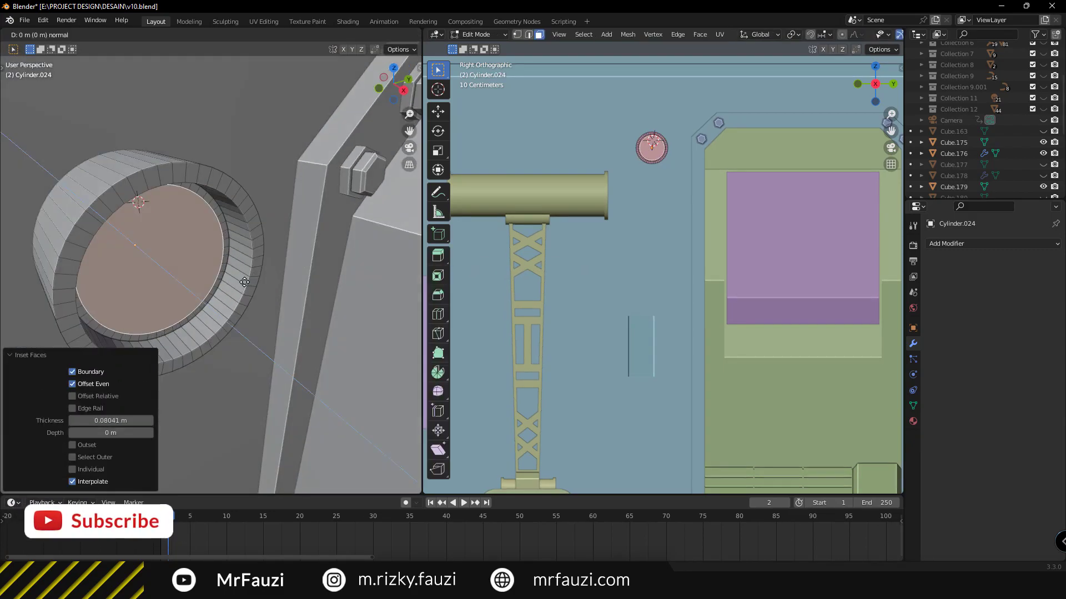
{"action": "key", "text": "e"}
{"action": "key", "text": "Tab"}
{"action": "key", "text": "shift+a"}
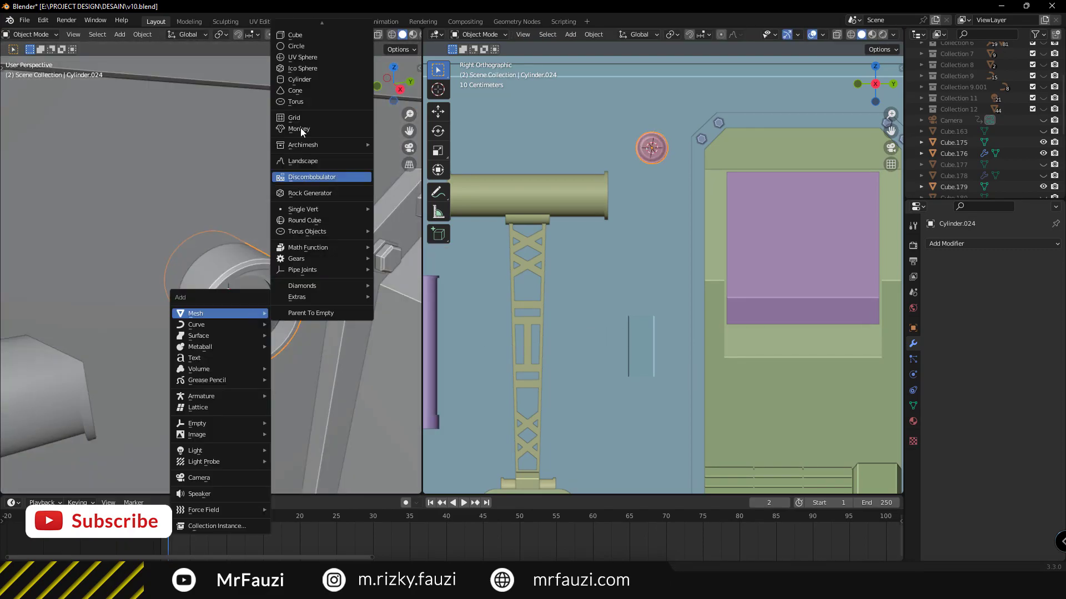
{"action": "left_click", "coordinate": [217, 311]}
{"action": "key", "text": "KP_Decimal"}
{"action": "key", "text": "g"}
{"action": "key", "text": "x"}
{"action": "left_click", "coordinate": [292, 339]}
{"action": "scroll", "coordinate": [116, 306], "scroll_direction": "down", "scroll_amount": 5}
{"action": "scroll", "coordinate": [198, 220], "scroll_direction": "up", "scroll_amount": 3}
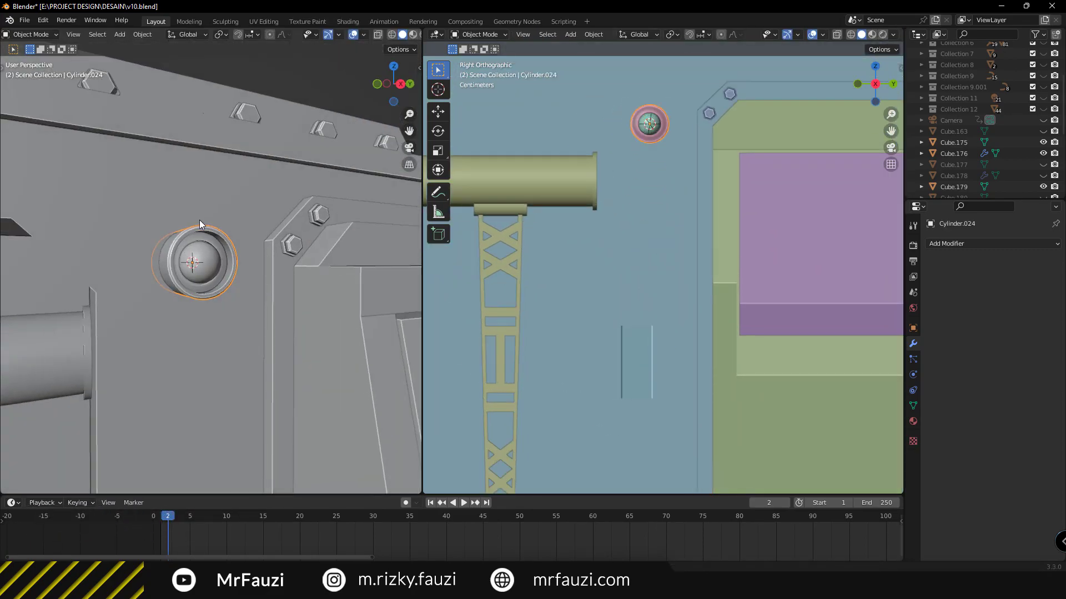
Reselect the cylinder and slide an edge loop on its mesh
{"action": "left_click", "coordinate": [208, 276]}
{"action": "scroll", "coordinate": [208, 267], "scroll_direction": "up", "scroll_amount": 3}
{"action": "mouse_move", "coordinate": [208, 266]}
{"action": "middle_mouse_down"}
{"action": "mouse_move", "coordinate": [188, 279]}
{"action": "mouse_move", "coordinate": [215, 303]}
{"action": "middle_mouse_up"}
{"action": "scroll", "coordinate": [153, 275], "scroll_direction": "down", "scroll_amount": 3}
{"action": "key", "text": "Tab"}
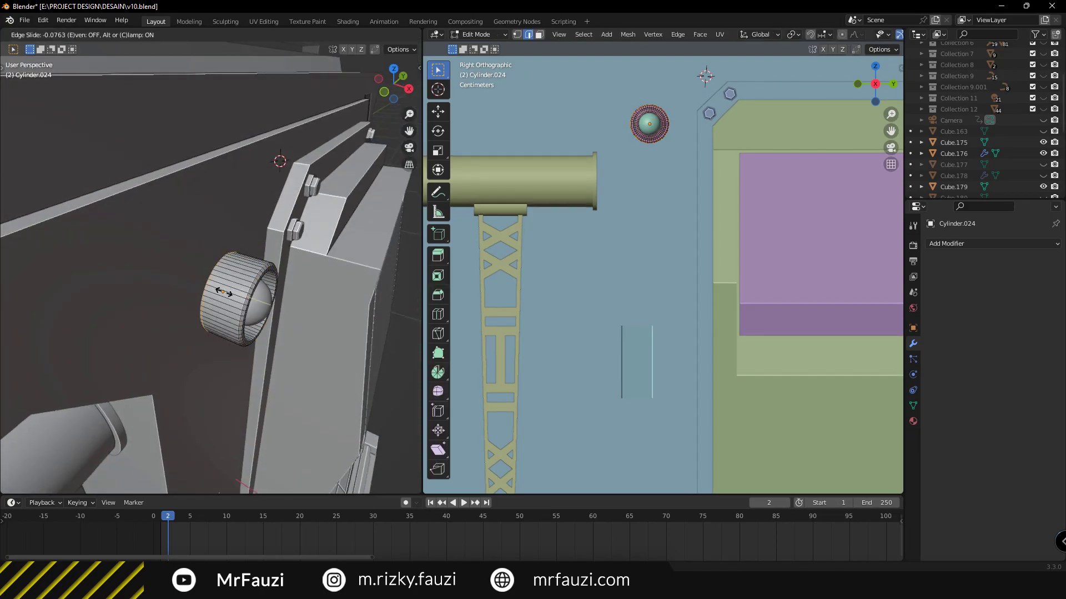
{"action": "left_click", "coordinate": [226, 294]}
Extrude the cylinder's faces along their normals to form the button ring
{"action": "key", "text": "3"}
{"action": "scroll", "coordinate": [222, 267], "scroll_direction": "up", "scroll_amount": 3}
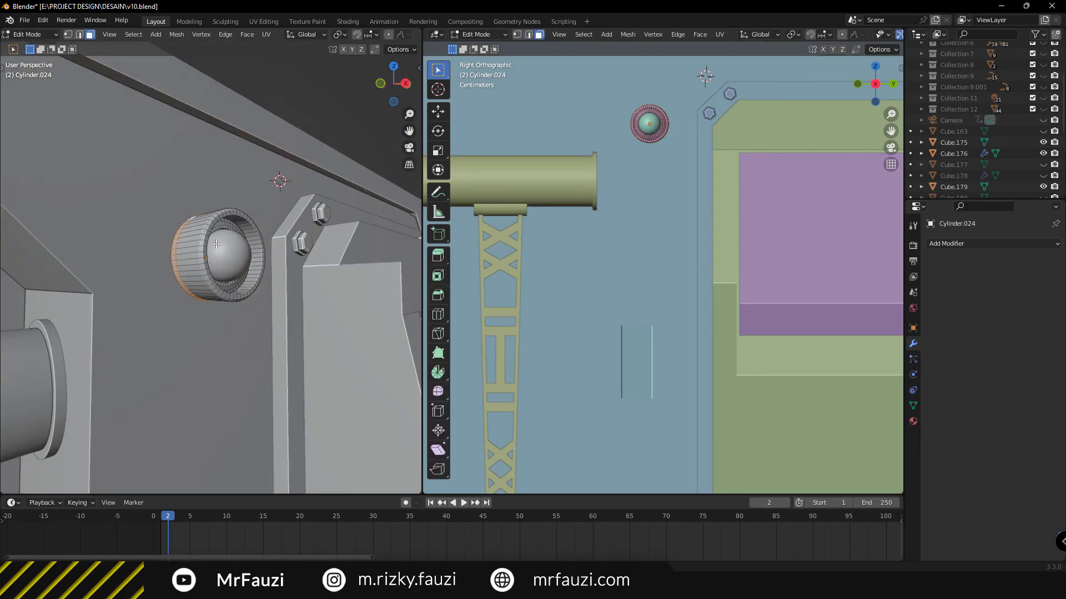
{"action": "right_click", "coordinate": [214, 243]}
{"action": "left_click", "coordinate": [214, 243]}
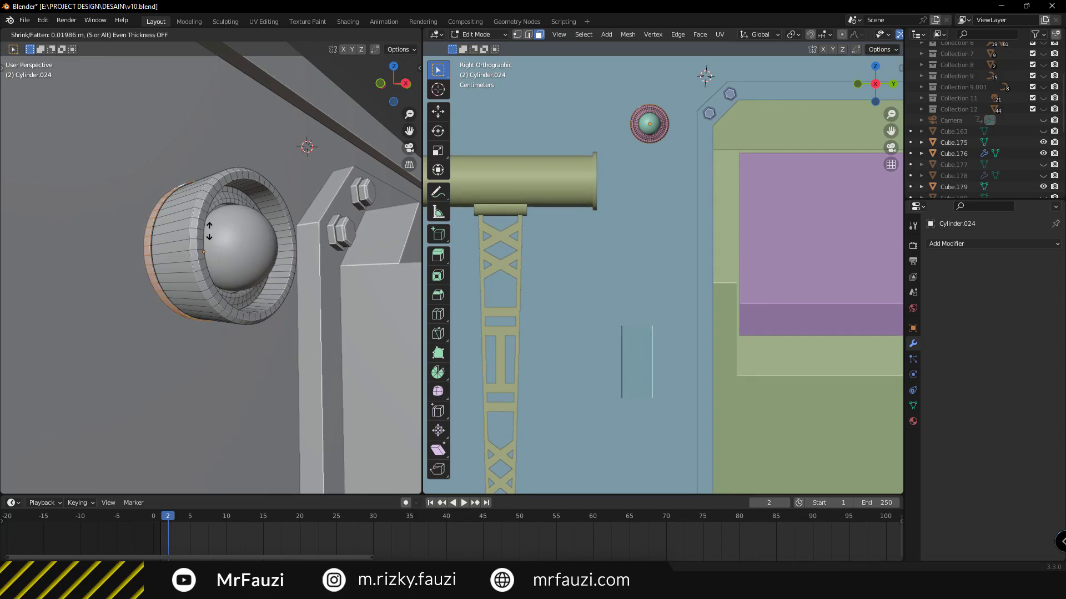
{"action": "left_click", "coordinate": [165, 154]}
{"action": "scroll", "coordinate": [166, 154], "scroll_direction": "down", "scroll_amount": 3}
{"action": "middle_click_drag", "start_coordinate": [183, 266], "coordinate": [198, 302]}
{"action": "key", "text": "Tab"}
Duplicate the sphere and ring as a second button directly below the first
{"action": "left_click", "coordinate": [182, 274]}
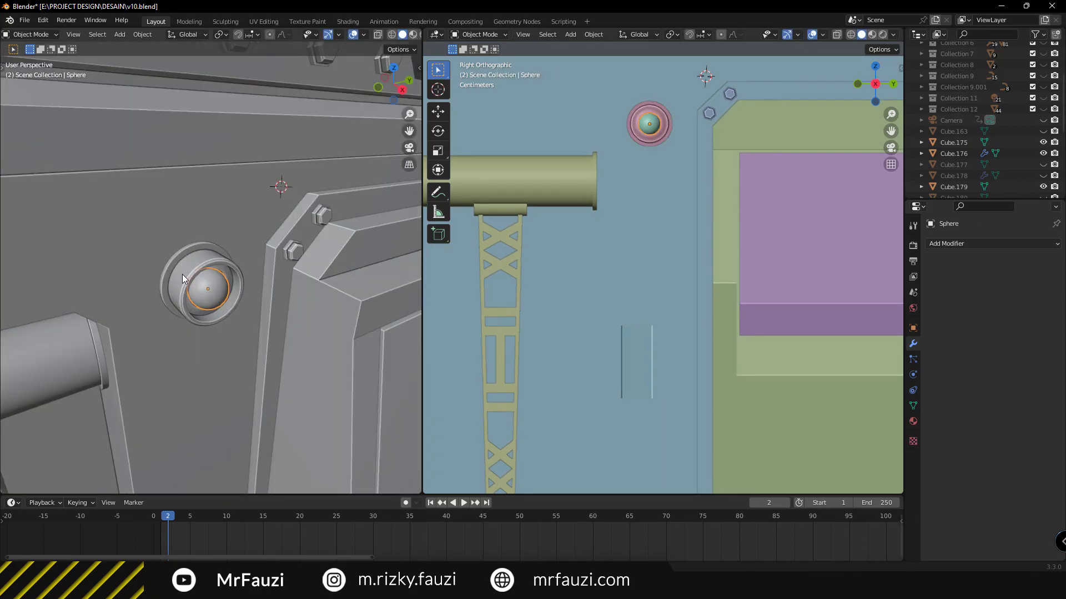
{"action": "key", "text": "shift+d"}
{"action": "key", "text": "z"}
{"action": "left_click", "coordinate": [355, 366]}
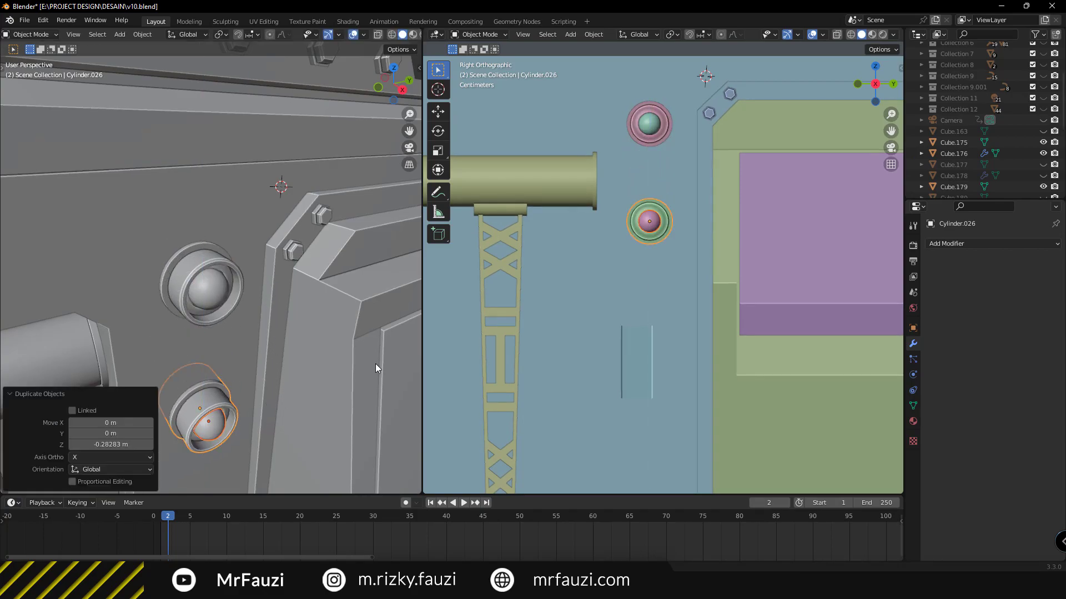
{"action": "scroll", "coordinate": [733, 261], "scroll_direction": "up", "scroll_amount": 2}
{"action": "key", "text": "g"}
{"action": "key", "text": "z"}
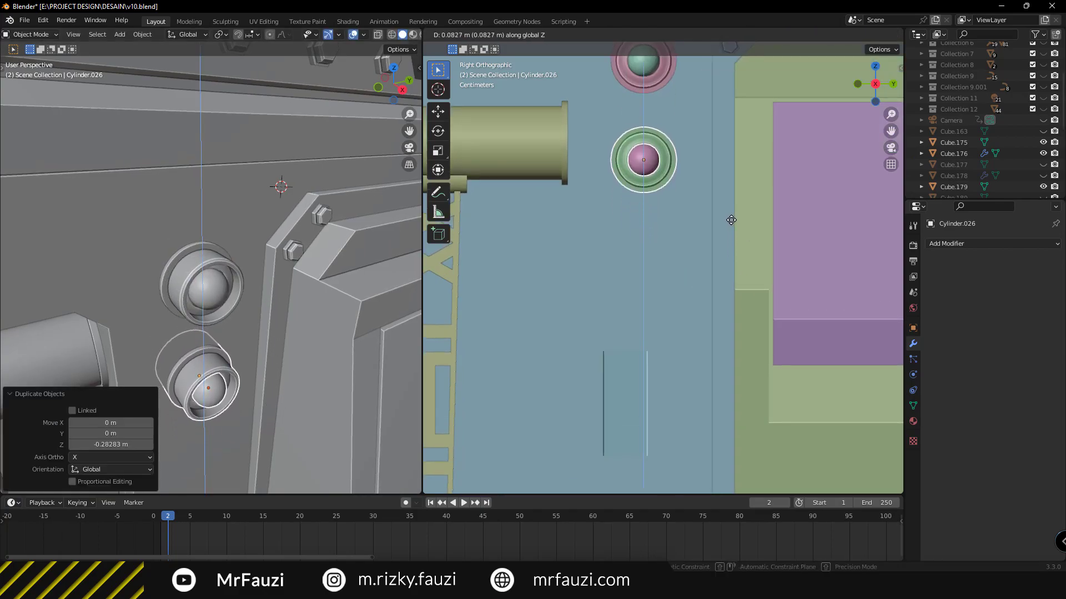
{"action": "left_click", "coordinate": [698, 201]}
Nudge the copied button vertically into its final spot
{"action": "scroll", "coordinate": [698, 201], "scroll_direction": "down", "scroll_amount": 2}
{"action": "scroll", "coordinate": [813, 206], "scroll_direction": "down", "scroll_amount": 1}
{"action": "scroll", "coordinate": [813, 206], "scroll_direction": "down", "scroll_amount": 1}
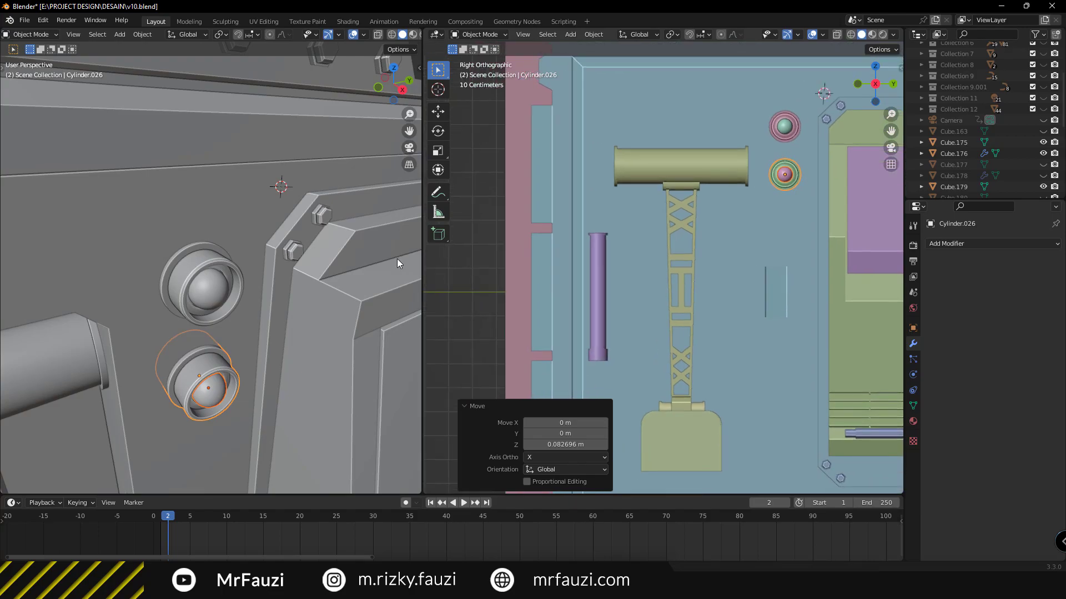
{"action": "scroll", "coordinate": [139, 264], "scroll_direction": "down", "scroll_amount": 1}
{"action": "mouse_move", "coordinate": [139, 264]}
{"action": "middle_mouse_down"}
{"action": "mouse_move", "coordinate": [125, 208]}
{"action": "mouse_move", "coordinate": [179, 275]}
{"action": "mouse_move", "coordinate": [256, 337]}
{"action": "mouse_move", "coordinate": [251, 245]}
{"action": "middle_mouse_up"}
{"action": "key", "text": "g"}
{"action": "key", "text": "z"}
{"action": "left_click", "coordinate": [251, 244]}
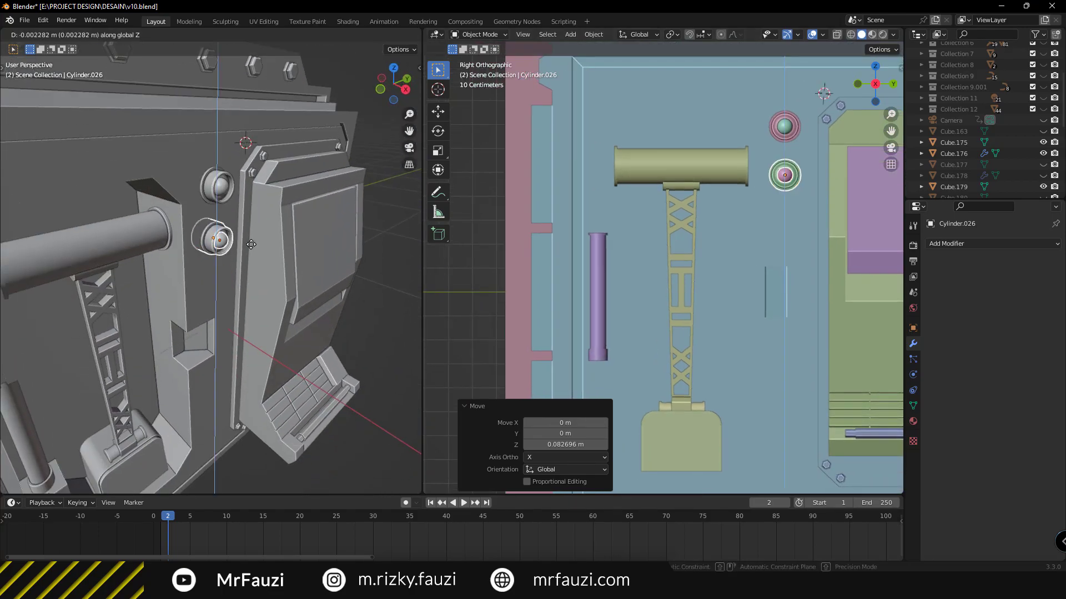
{"action": "mouse_move", "coordinate": [232, 297]}
{"action": "middle_mouse_down"}
{"action": "mouse_move", "coordinate": [220, 276]}
{"action": "mouse_move", "coordinate": [208, 293]}
{"action": "middle_mouse_up"}
{"action": "left_click", "coordinate": [219, 278]}
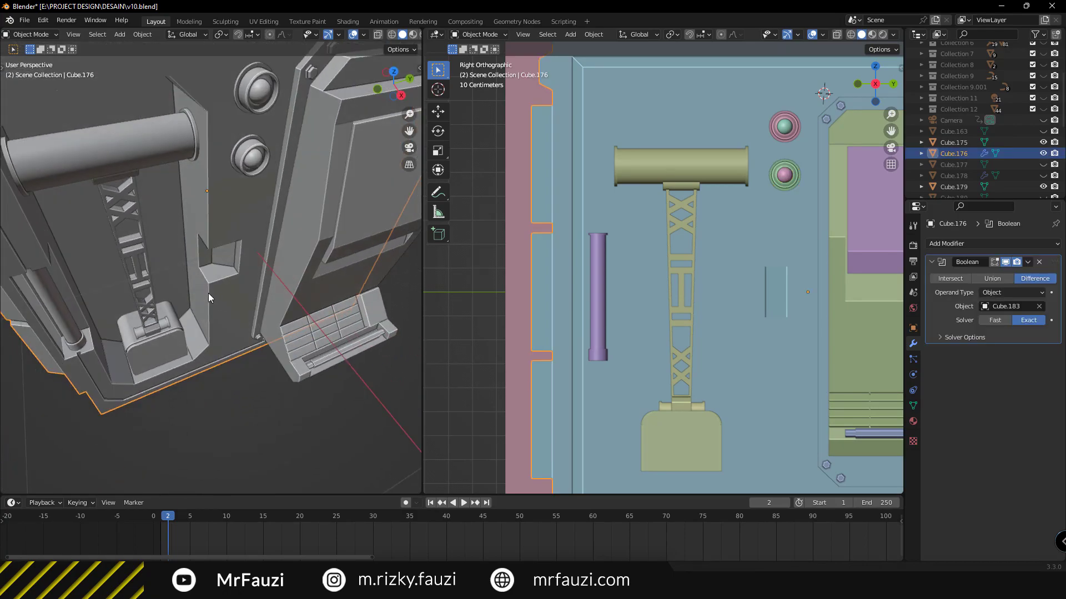
Apply the Boolean modifier on Cube.176 to make the alcove cut permanent
{"action": "key", "text": "Tab"}
{"action": "key", "text": "Tab"}
{"action": "left_click", "coordinate": [1028, 263]}
{"action": "left_click", "coordinate": [999, 277]}
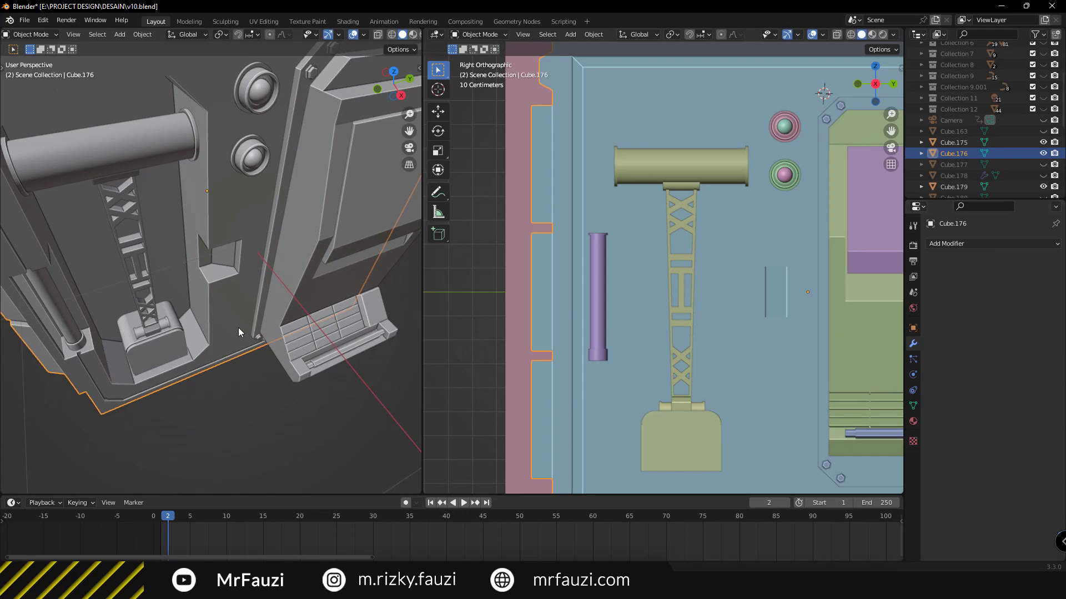
{"action": "scroll", "coordinate": [238, 327], "scroll_direction": "up", "scroll_amount": 5}
Snap the 3D cursor to the alcove floor face of Cube.176
{"action": "key", "text": "Tab"}
{"action": "mouse_move", "coordinate": [235, 278]}
{"action": "middle_mouse_down"}
{"action": "mouse_move", "coordinate": [252, 328]}
{"action": "mouse_move", "coordinate": [223, 321]}
{"action": "middle_mouse_up"}
{"action": "key", "text": "shift+s"}
{"action": "left_click", "coordinate": [250, 360]}
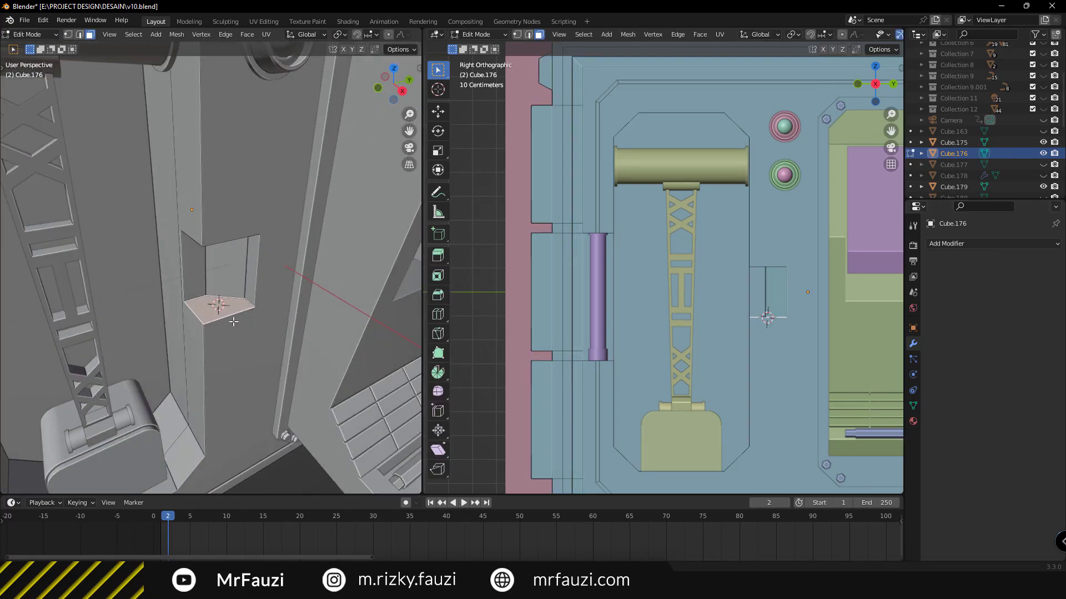
{"action": "key", "text": "Tab"}
{"action": "key", "text": "shift+a"}
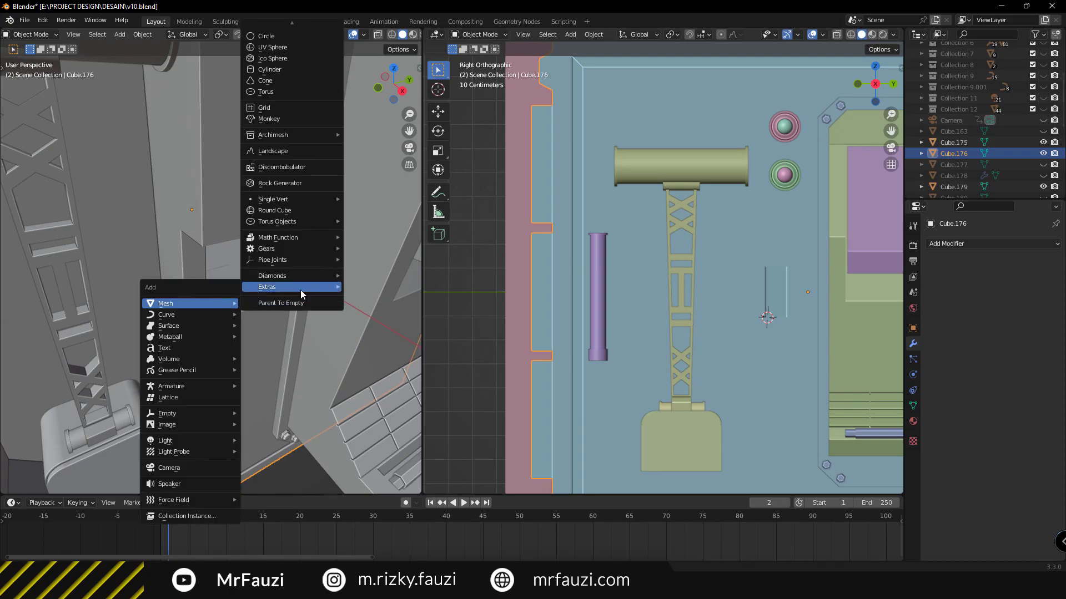
{"action": "mouse_move", "coordinate": [280, 135]}
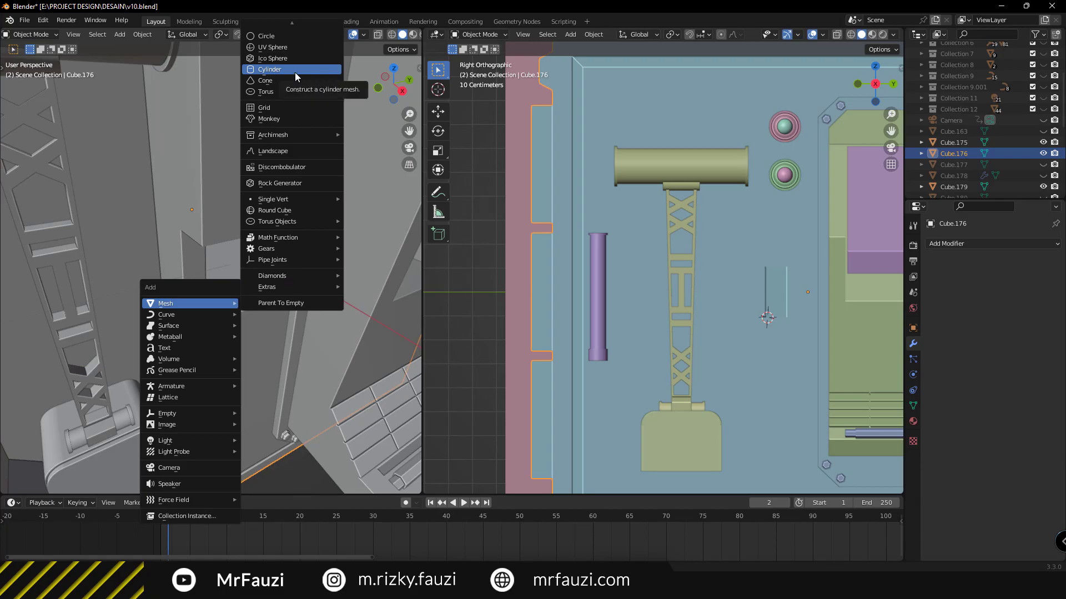
Add a cylinder on the alcove floor and shrink it down twice
{"action": "left_click", "coordinate": [295, 73]}
{"action": "key", "text": "s"}
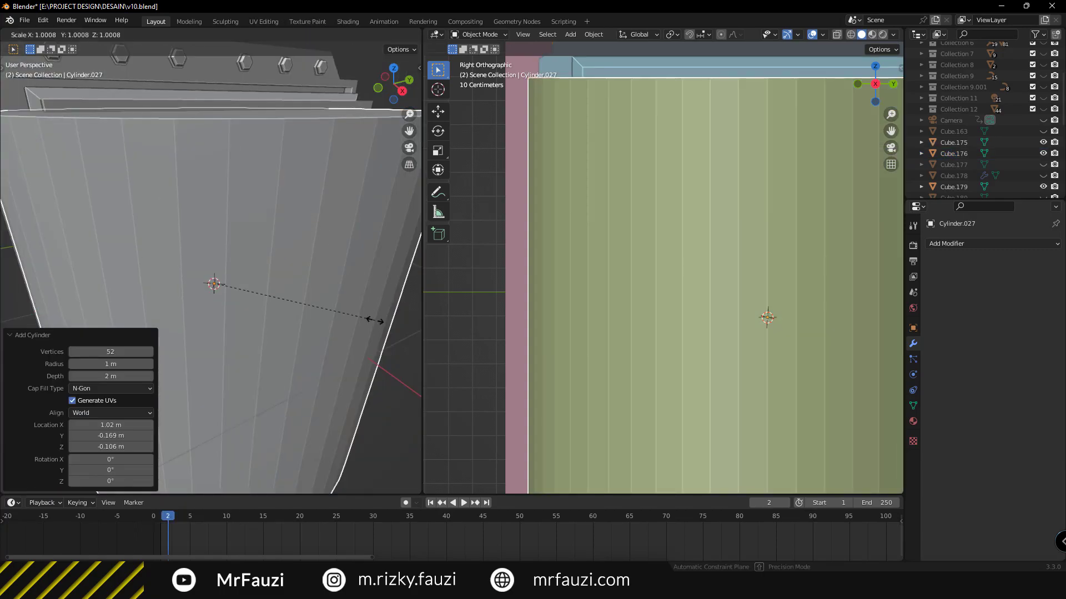
{"action": "left_click", "coordinate": [242, 292]}
{"action": "key", "text": "s"}
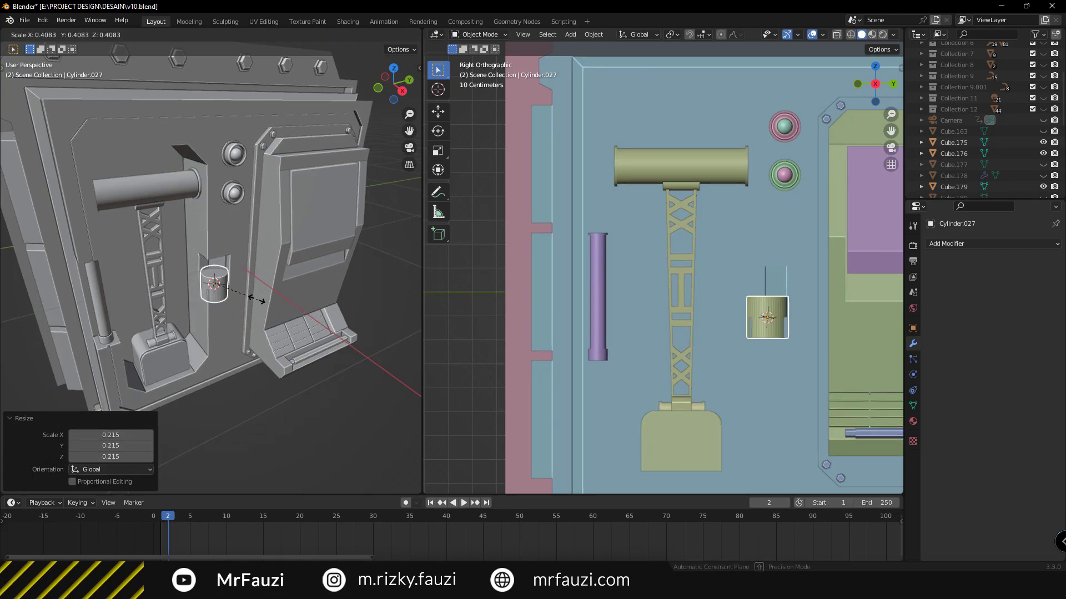
{"action": "left_click", "coordinate": [243, 289]}
{"action": "scroll", "coordinate": [242, 290], "scroll_direction": "up", "scroll_amount": 3}
{"action": "middle_click_drag", "start_coordinate": [243, 290], "coordinate": [256, 294]}
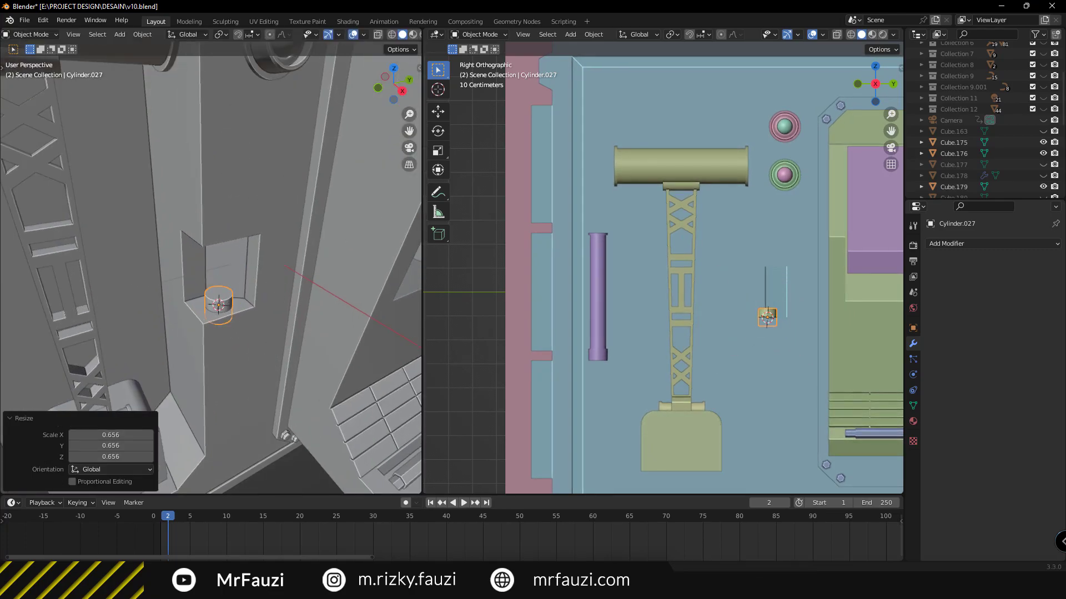
Stretch the cylinder into a tall rod and raise it inside the alcove
{"action": "key", "text": "s"}
{"action": "key", "text": "z"}
{"action": "left_click", "coordinate": [266, 297]}
{"action": "key", "text": "g"}
{"action": "key", "text": "z"}
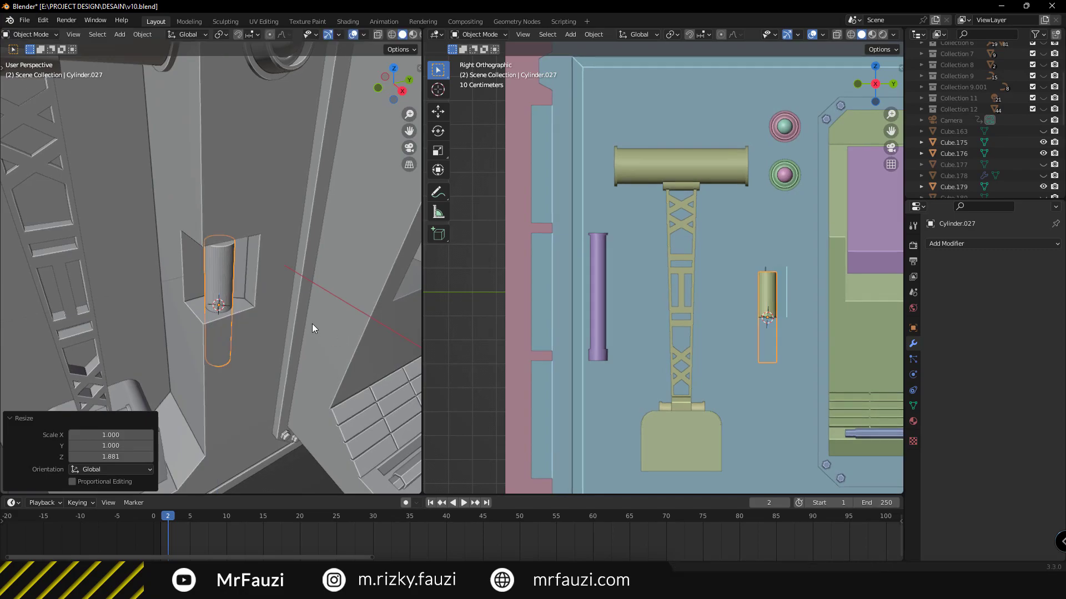
{"action": "left_click", "coordinate": [286, 279]}
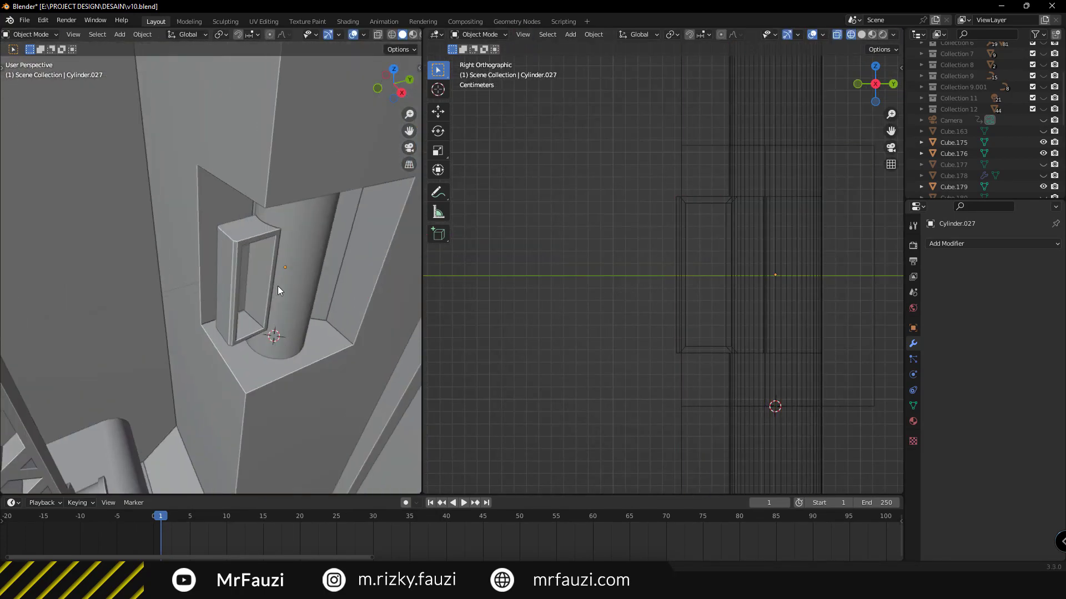
Fatten the rod's top and bottom rings into thicker collars
{"action": "key", "text": "alt+s"}
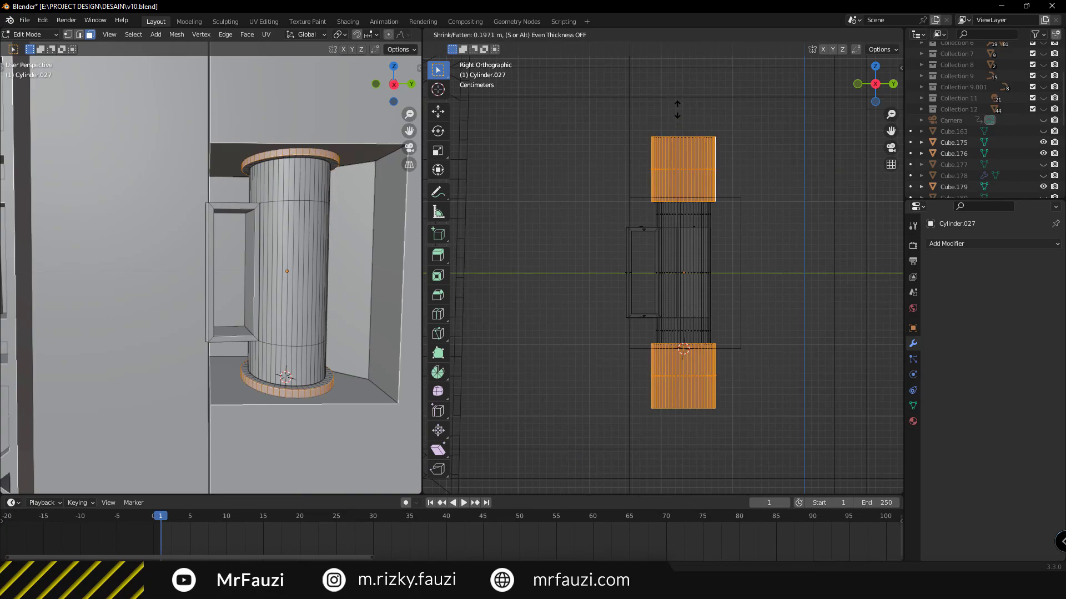
{"action": "left_click", "coordinate": [678, 101]}
{"action": "key", "text": "Tab"}
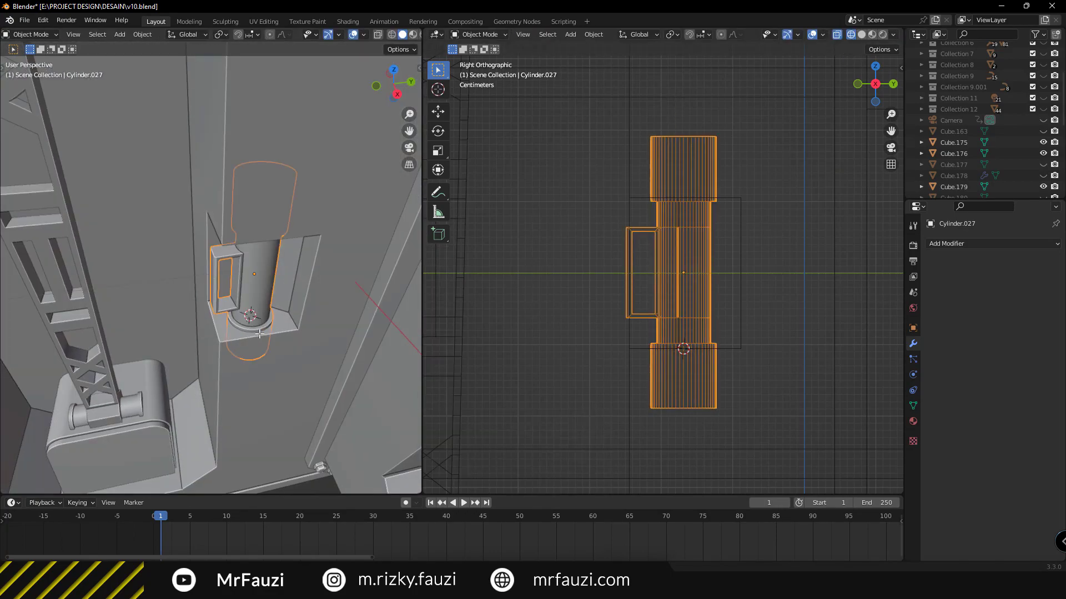
{"action": "middle_click_drag", "start_coordinate": [297, 258], "coordinate": [252, 349]}
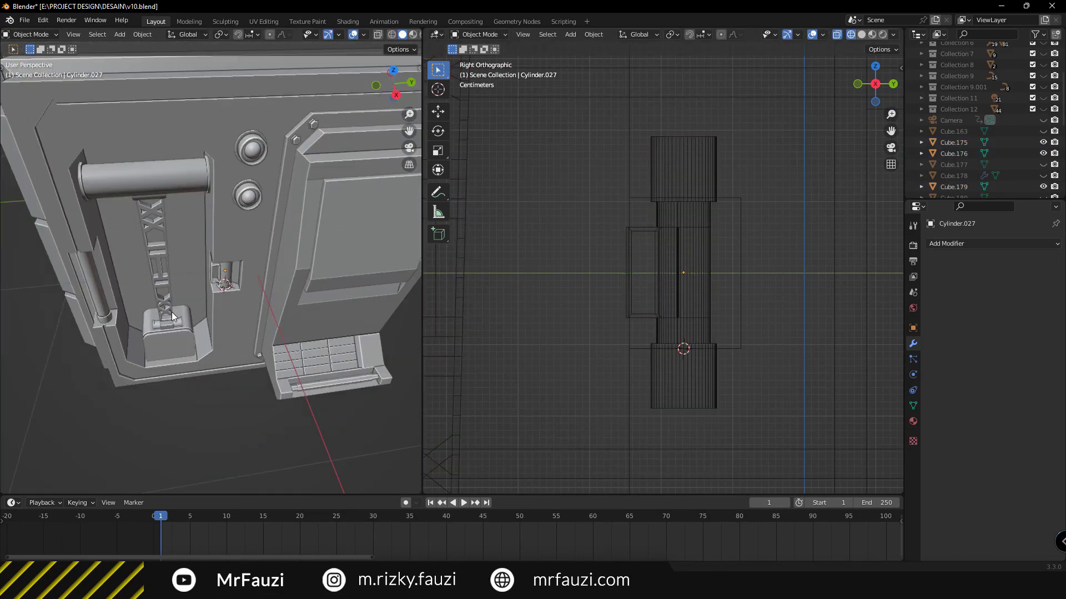
{"action": "left_click", "coordinate": [179, 159]}
Duplicate the hex bolts along X and strip the copy's Mirror and Array modifiers
{"action": "key", "text": "shift+d"}
{"action": "key", "text": "x"}
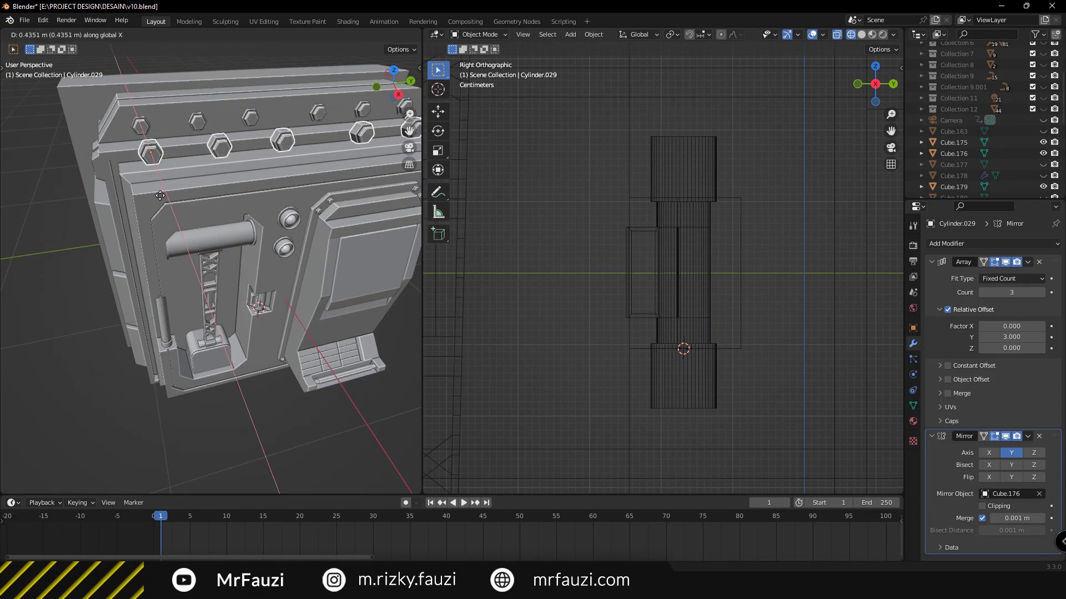
{"action": "left_click", "coordinate": [164, 208]}
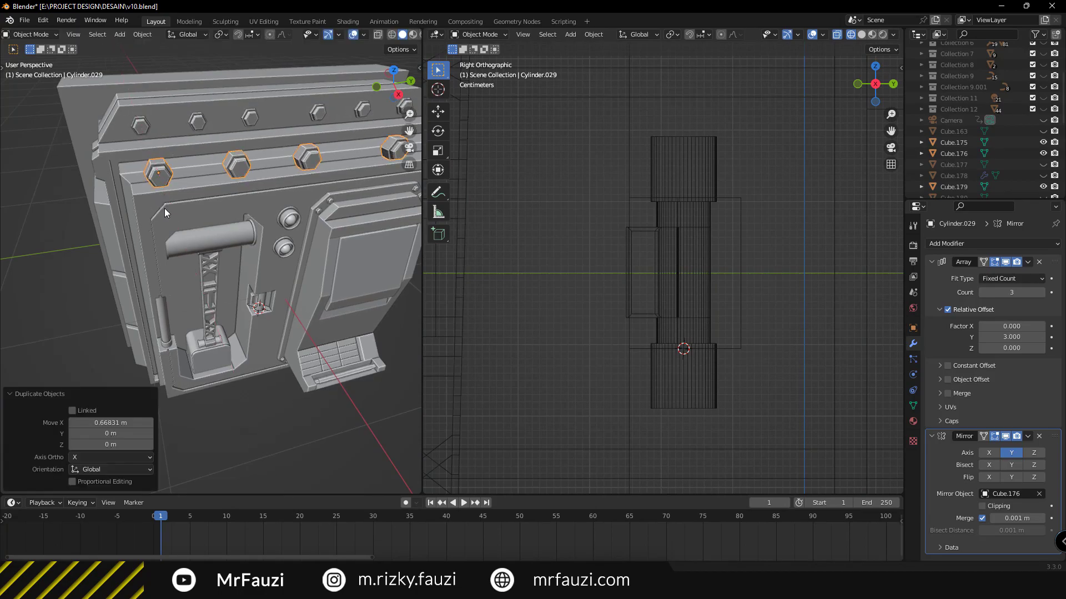
{"action": "left_click", "coordinate": [1039, 437]}
{"action": "left_click", "coordinate": [1038, 260]}
Move the single bolt inside the panel's inner frame and shrink it to about half size
{"action": "key", "text": "KP_3"}
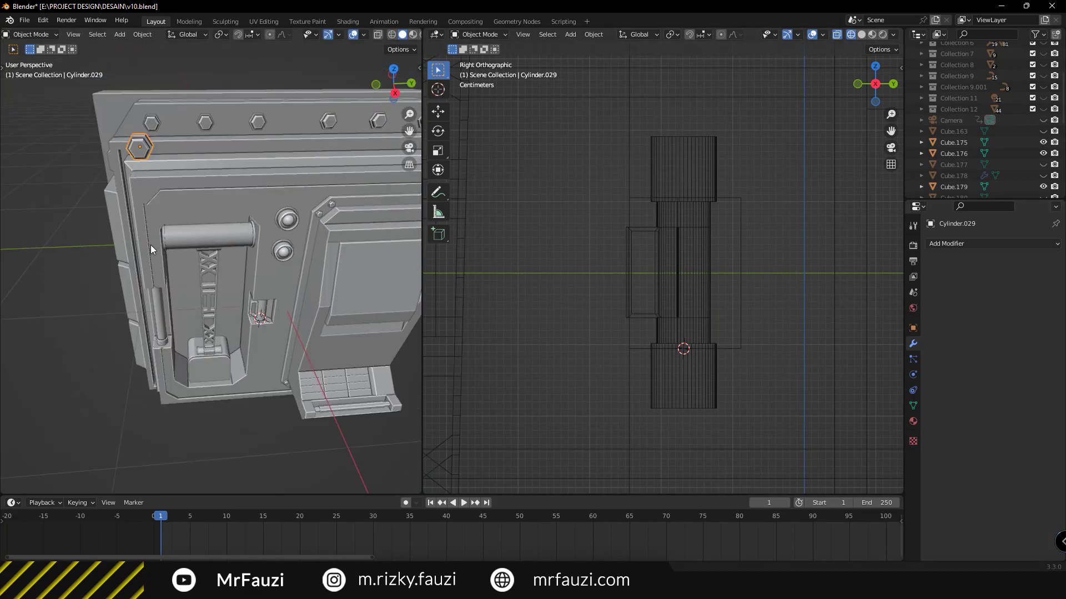
{"action": "key", "text": "KP_1"}
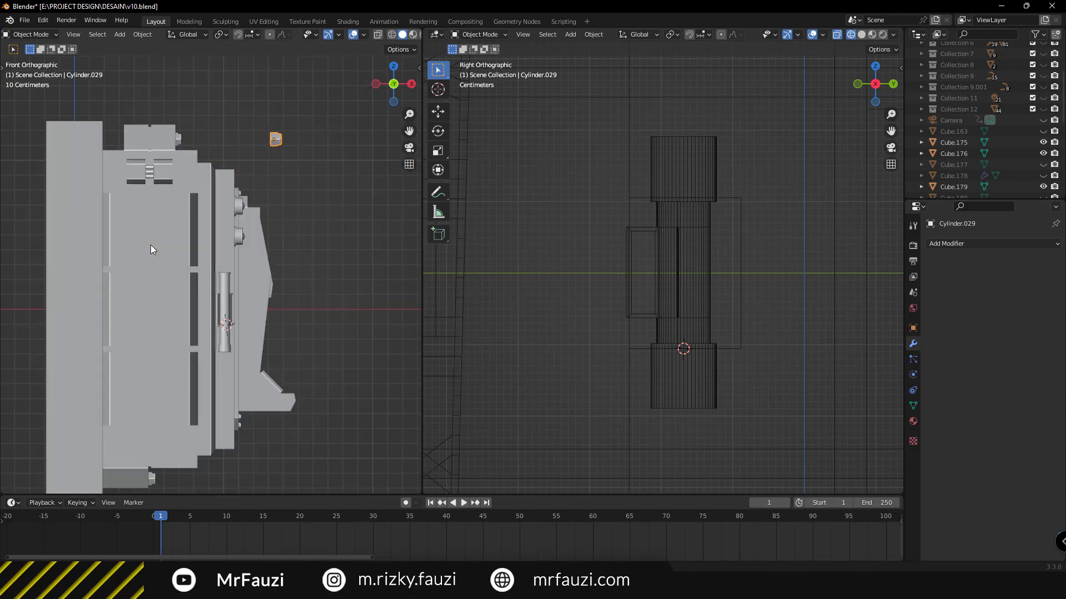
{"action": "key", "text": "KP_3"}
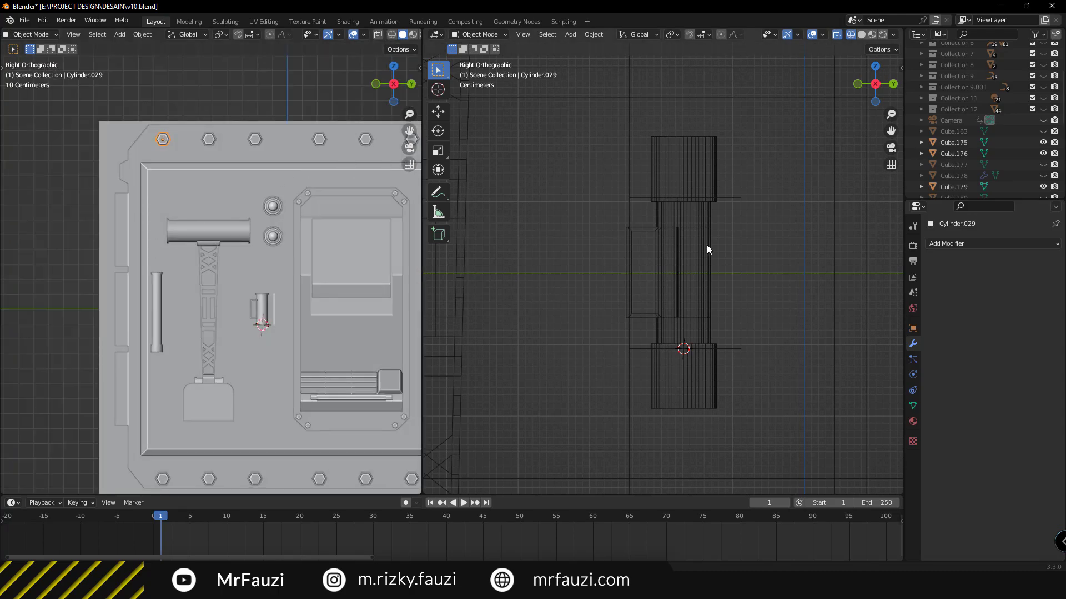
{"action": "scroll", "coordinate": [707, 245], "scroll_direction": "down", "scroll_amount": 6}
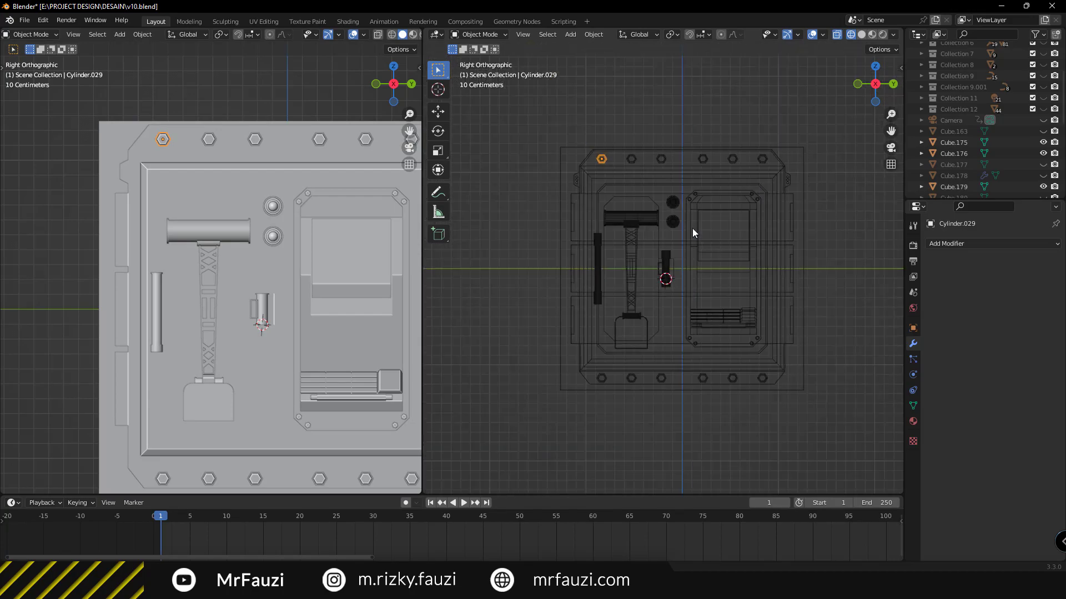
{"action": "scroll", "coordinate": [692, 228], "scroll_direction": "up", "scroll_amount": 1}
{"action": "scroll", "coordinate": [719, 233], "scroll_direction": "up", "scroll_amount": 3}
{"action": "key", "text": "g"}
{"action": "left_click", "coordinate": [705, 297]}
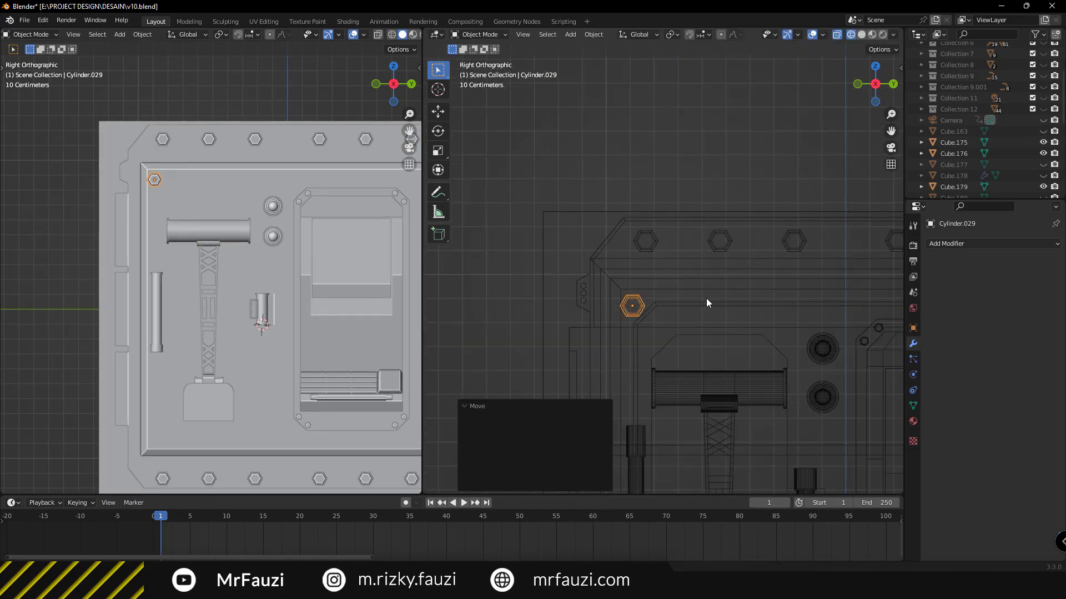
{"action": "scroll", "coordinate": [674, 308], "scroll_direction": "up", "scroll_amount": 3}
{"action": "key", "text": "s"}
{"action": "left_click", "coordinate": [717, 293]}
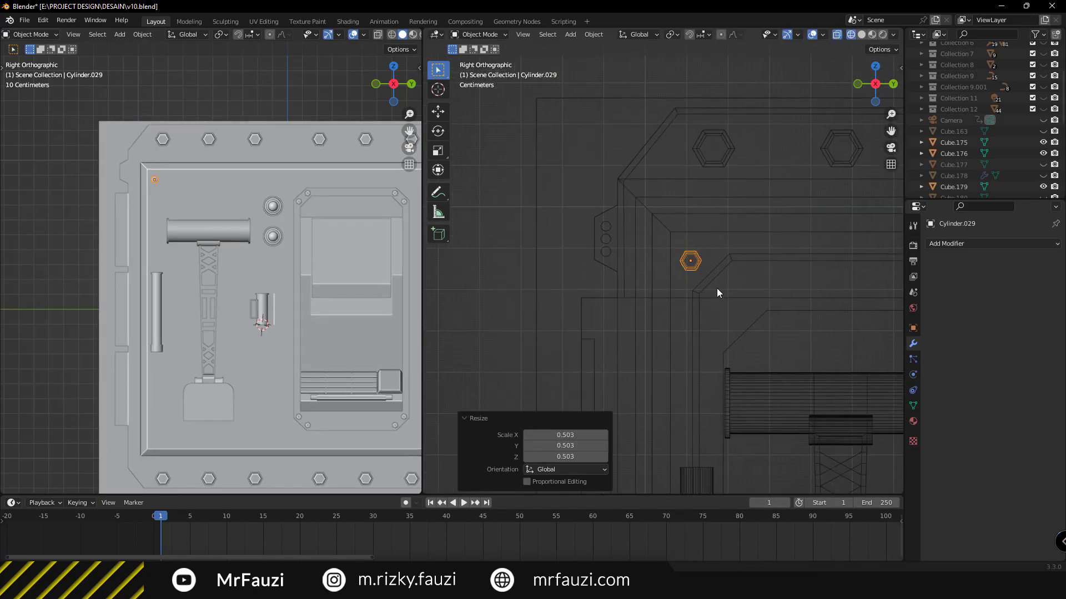
Slide the bolt along X to set its depth in the panel
{"action": "middle_click_drag", "start_coordinate": [109, 228], "coordinate": [168, 258]}
{"action": "key", "text": "g"}
{"action": "key", "text": "x"}
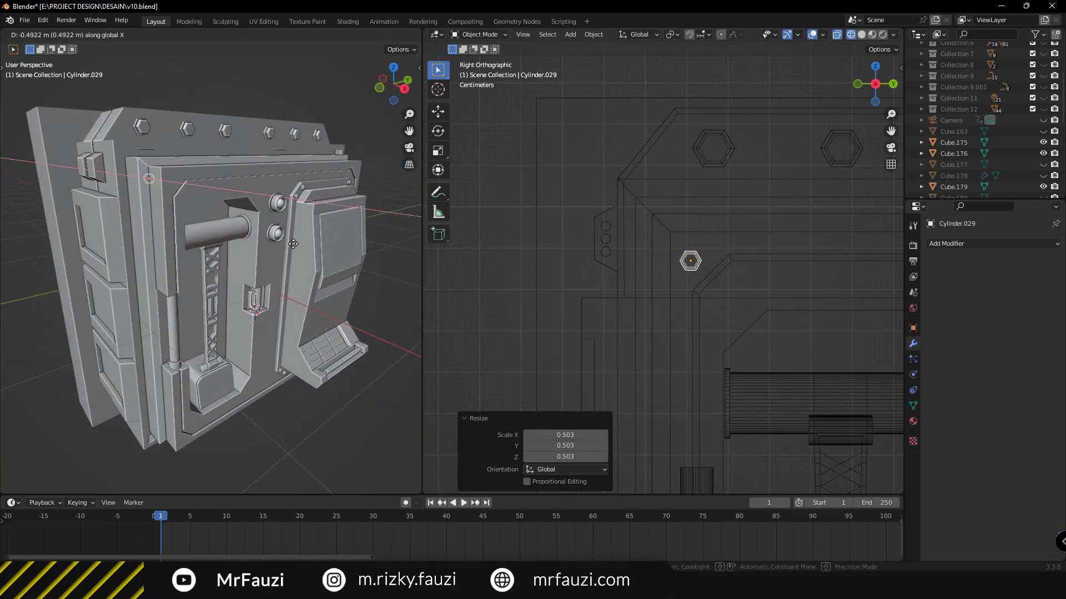
{"action": "left_click", "coordinate": [310, 274]}
{"action": "scroll", "coordinate": [208, 202], "scroll_direction": "up", "scroll_amount": 3}
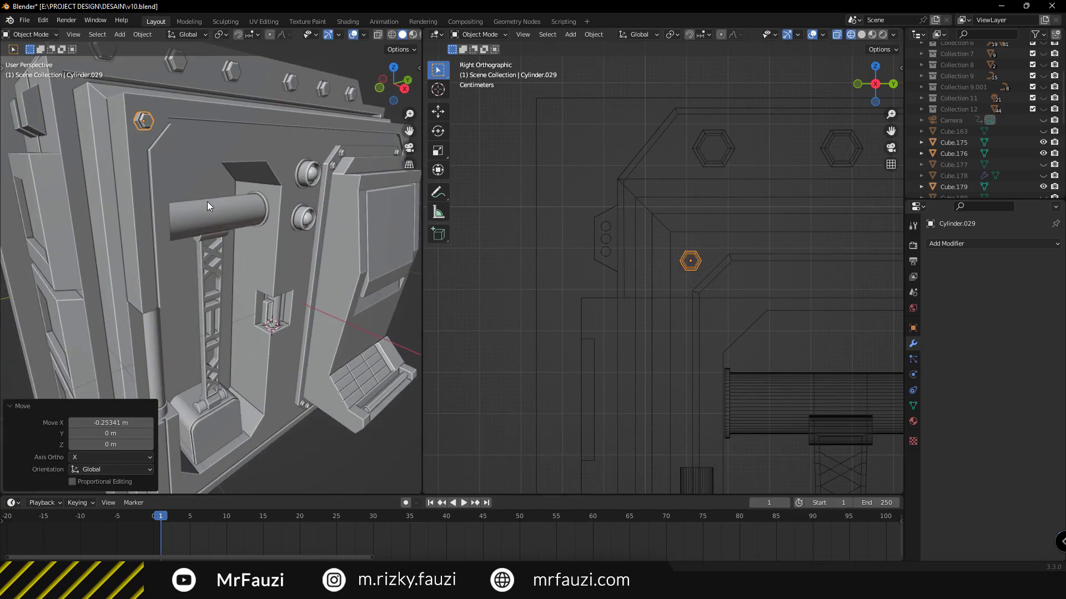
{"action": "mouse_move", "coordinate": [207, 202]}
{"action": "middle_mouse_down", "text": "shift"}
{"action": "mouse_move", "coordinate": [241, 279]}
{"action": "mouse_move", "coordinate": [281, 270]}
{"action": "mouse_move", "coordinate": [337, 327]}
{"action": "mouse_move", "coordinate": [250, 295]}
{"action": "mouse_move", "coordinate": [268, 302]}
{"action": "middle_mouse_up", "text": "shift"}
{"action": "scroll", "coordinate": [232, 269], "scroll_direction": "up", "scroll_amount": 2}
{"action": "key", "text": "g"}
{"action": "key", "text": "x"}
{"action": "left_click", "coordinate": [326, 321]}
Reposition the bolt into the corner of the panel's frame
{"action": "key", "text": "g"}
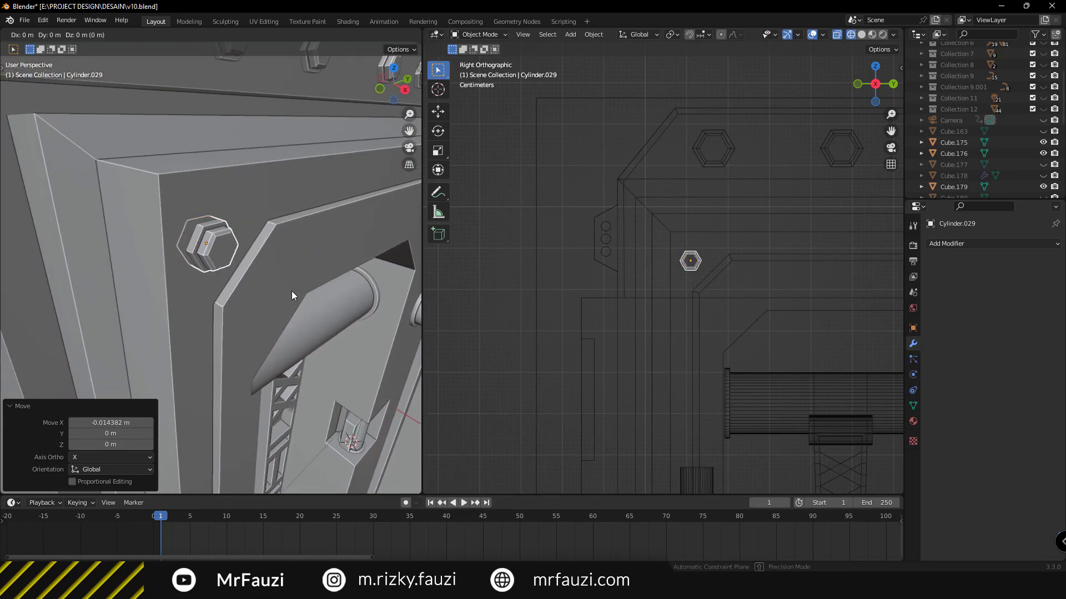
{"action": "key", "text": "x"}
{"action": "left_click", "coordinate": [283, 299]}
{"action": "scroll", "coordinate": [689, 263], "scroll_direction": "up", "scroll_amount": 2}
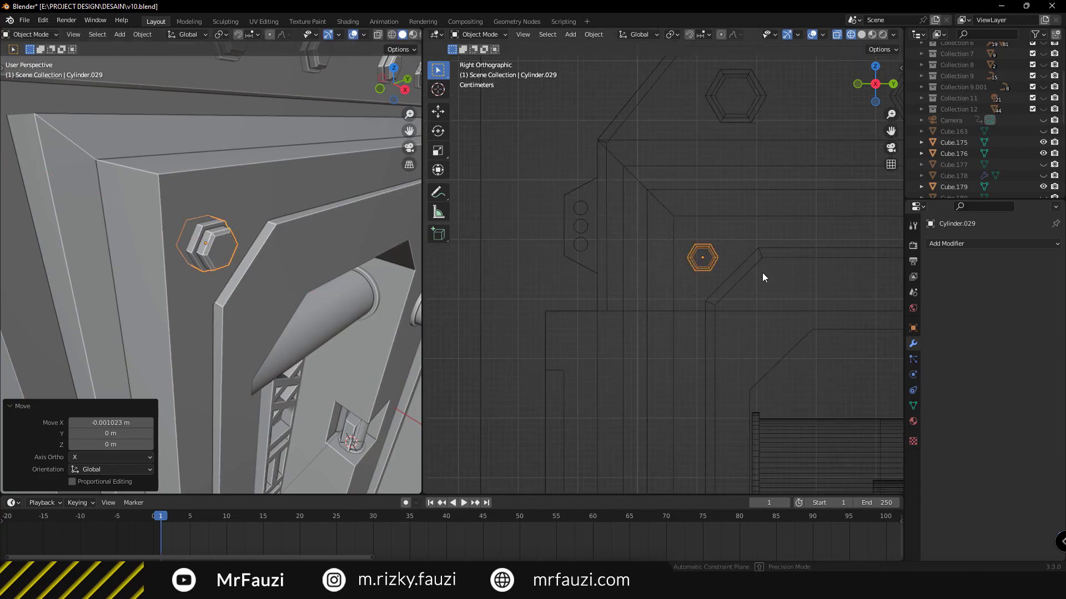
{"action": "key", "text": "g"}
{"action": "left_click", "coordinate": [744, 229]}
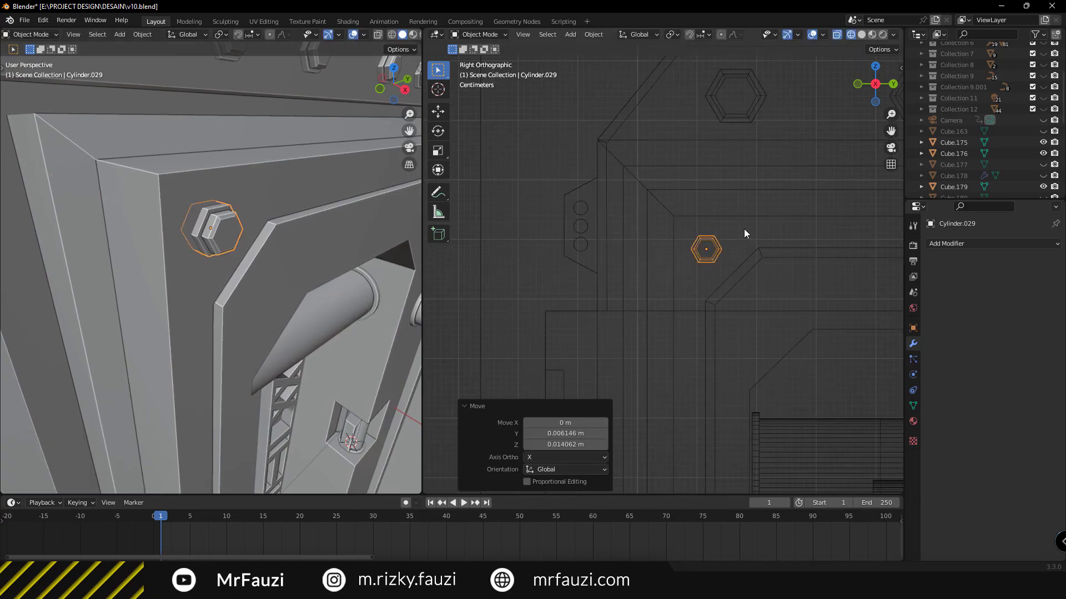
Rotate the bolt 12.8° about the X axis
{"action": "key", "text": "r"}
{"action": "key", "text": "x"}
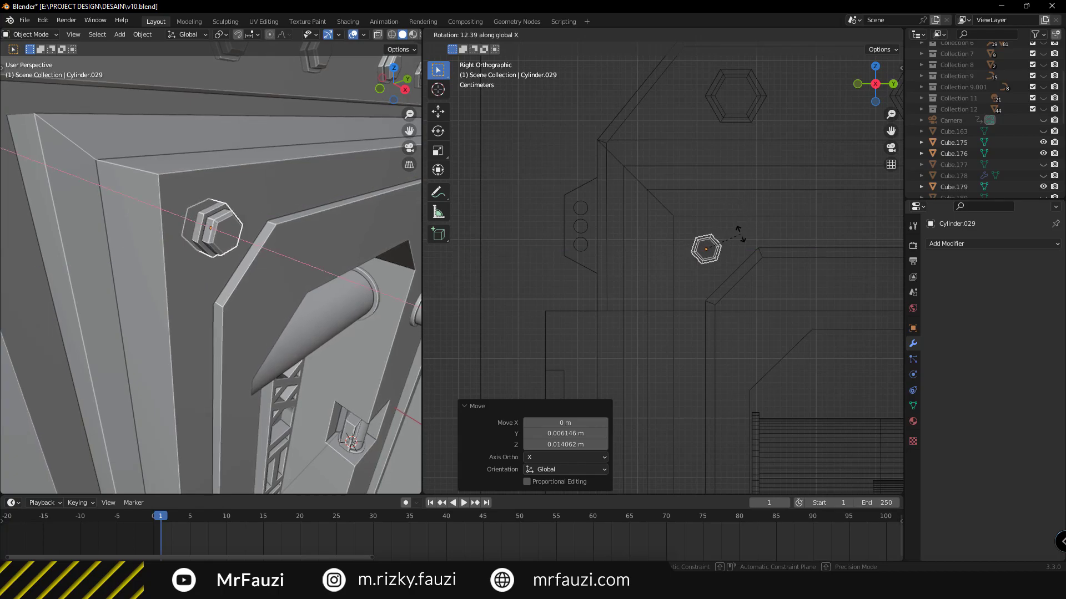
{"action": "left_click", "coordinate": [740, 234]}
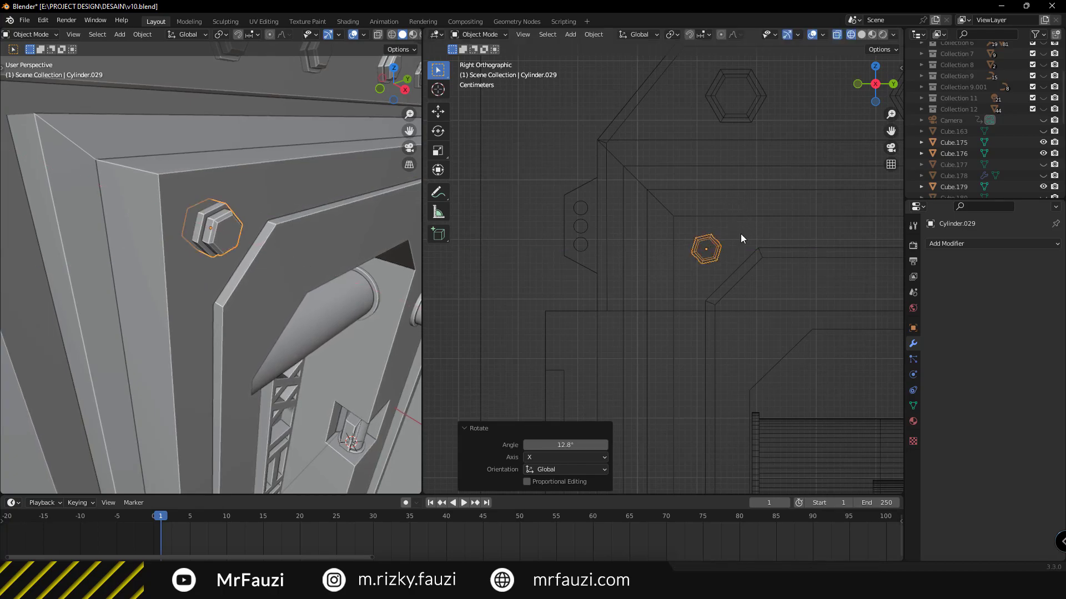
{"action": "scroll", "coordinate": [736, 244], "scroll_direction": "down", "scroll_amount": 2}
Add a Mirror modifier to the bolt, mirrored around Cube.176
{"action": "left_click", "coordinate": [973, 248]}
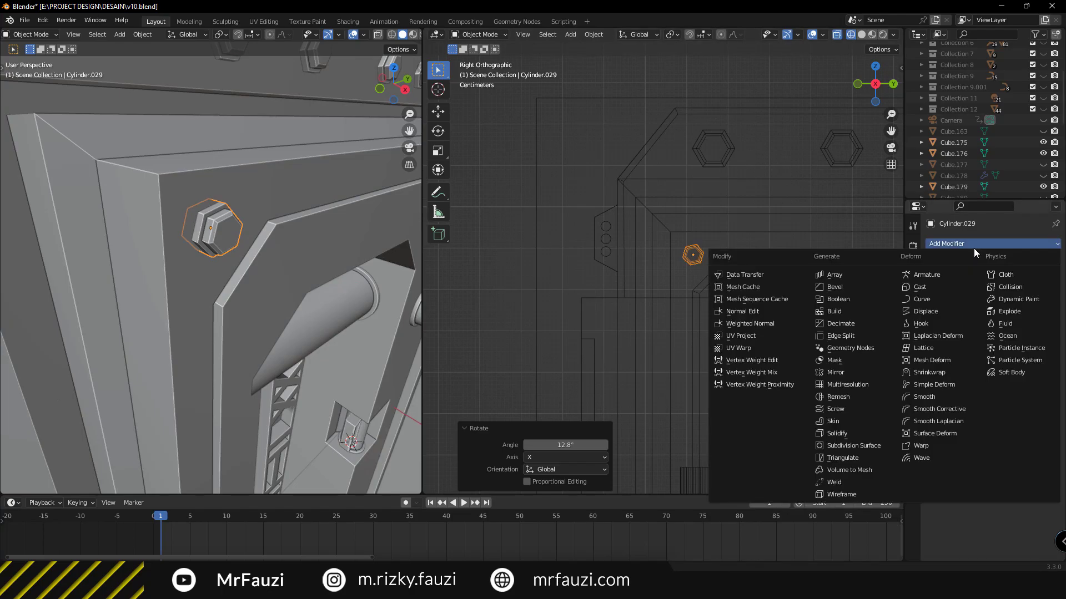
{"action": "left_click", "coordinate": [853, 376]}
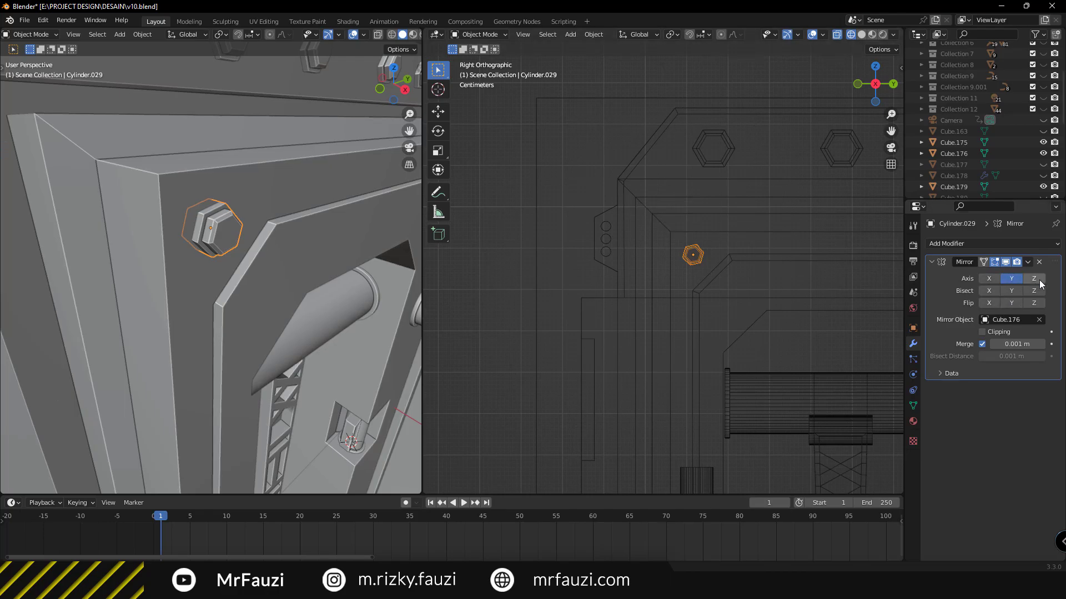
{"action": "scroll", "coordinate": [167, 310], "scroll_direction": "down", "scroll_amount": 5}
{"action": "mouse_move", "coordinate": [167, 311]}
{"action": "middle_mouse_down"}
{"action": "mouse_move", "coordinate": [261, 270]}
{"action": "mouse_move", "coordinate": [185, 366]}
{"action": "mouse_move", "coordinate": [65, 361]}
{"action": "middle_mouse_up"}
Add two loop cuts across the back plate and spread them apart along Y
{"action": "left_click", "coordinate": [84, 309]}
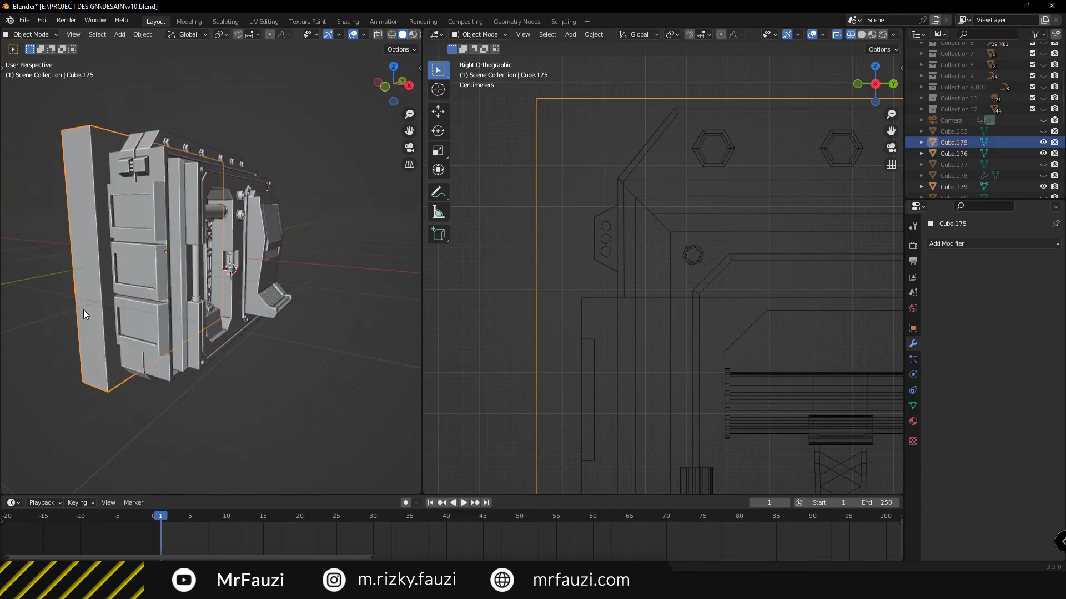
{"action": "key", "text": "Tab"}
{"action": "mouse_move", "coordinate": [83, 309]}
{"action": "middle_mouse_down"}
{"action": "mouse_move", "coordinate": [173, 363]}
{"action": "mouse_move", "coordinate": [150, 242]}
{"action": "middle_mouse_up"}
{"action": "left_click", "coordinate": [155, 127]}
{"action": "right_click", "coordinate": [155, 128]}
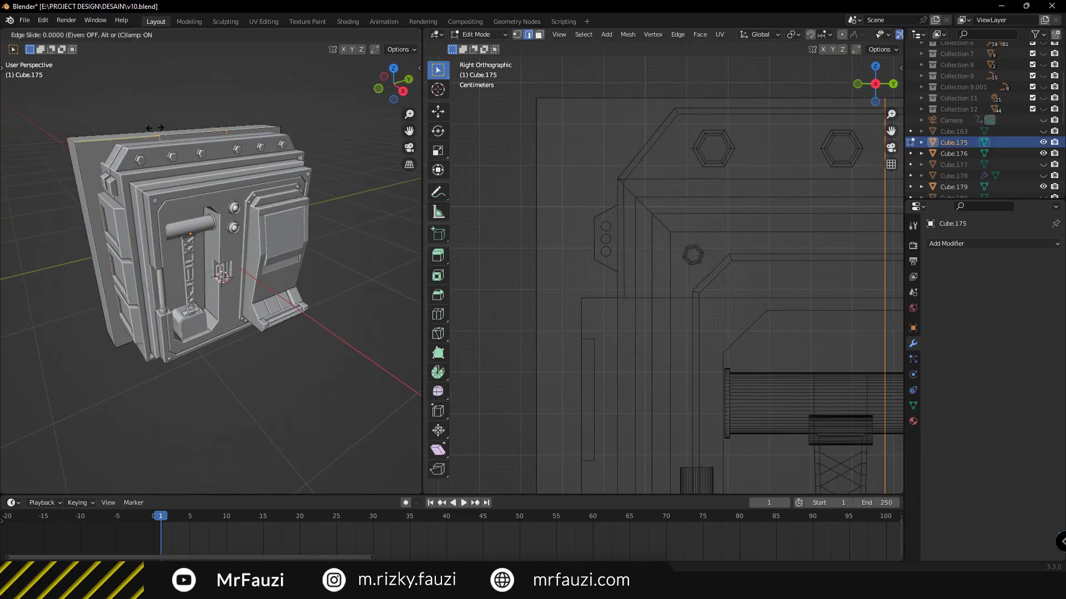
{"action": "key", "text": "s"}
{"action": "key", "text": "y"}
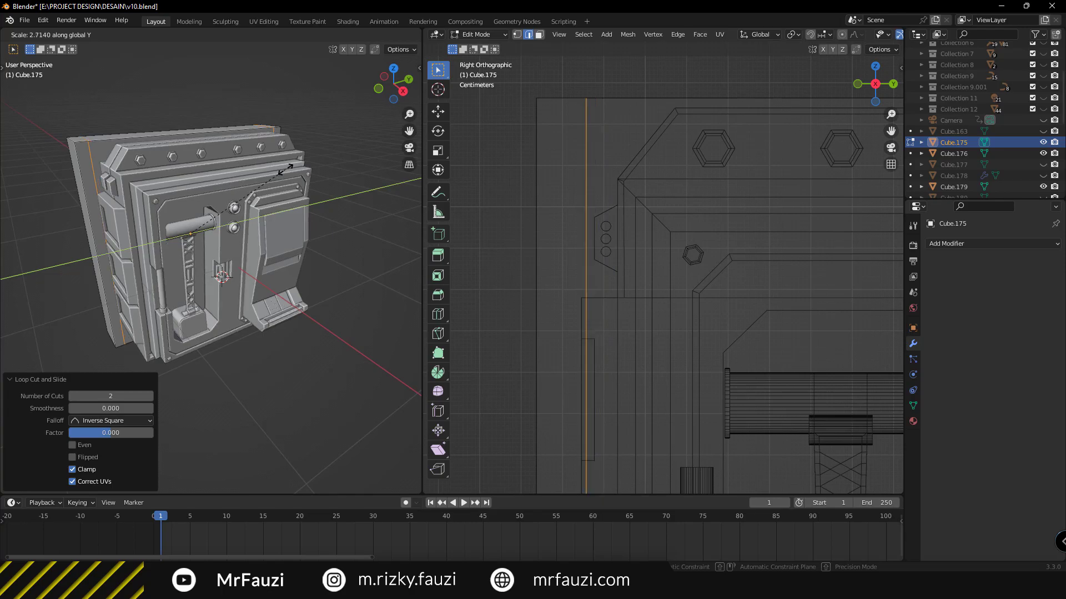
{"action": "left_click", "coordinate": [267, 200]}
Extrude the back plate's top face upward along its normal
{"action": "mouse_move", "coordinate": [267, 200]}
{"action": "middle_mouse_down"}
{"action": "mouse_move", "coordinate": [207, 207]}
{"action": "mouse_move", "coordinate": [253, 227]}
{"action": "middle_mouse_up"}
{"action": "left_click", "coordinate": [207, 206]}
{"action": "left_click", "coordinate": [233, 415]}
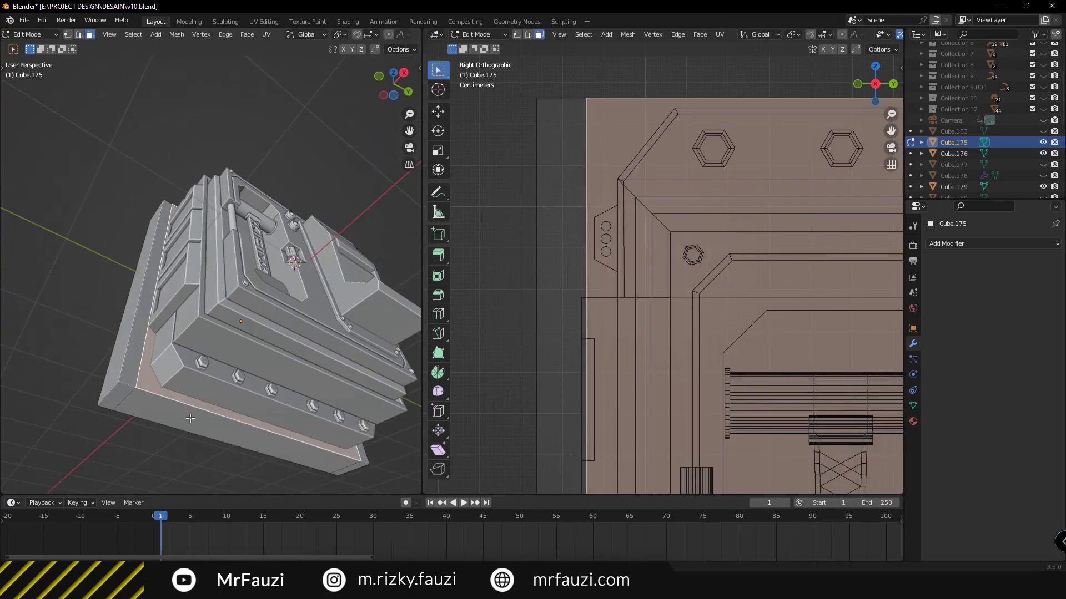
{"action": "key", "text": "alt+a"}
{"action": "middle_click_drag", "start_coordinate": [190, 418], "coordinate": [178, 192]}
{"action": "left_click", "coordinate": [177, 191]}
{"action": "right_click", "coordinate": [178, 192]}
{"action": "left_click", "coordinate": [177, 193]}
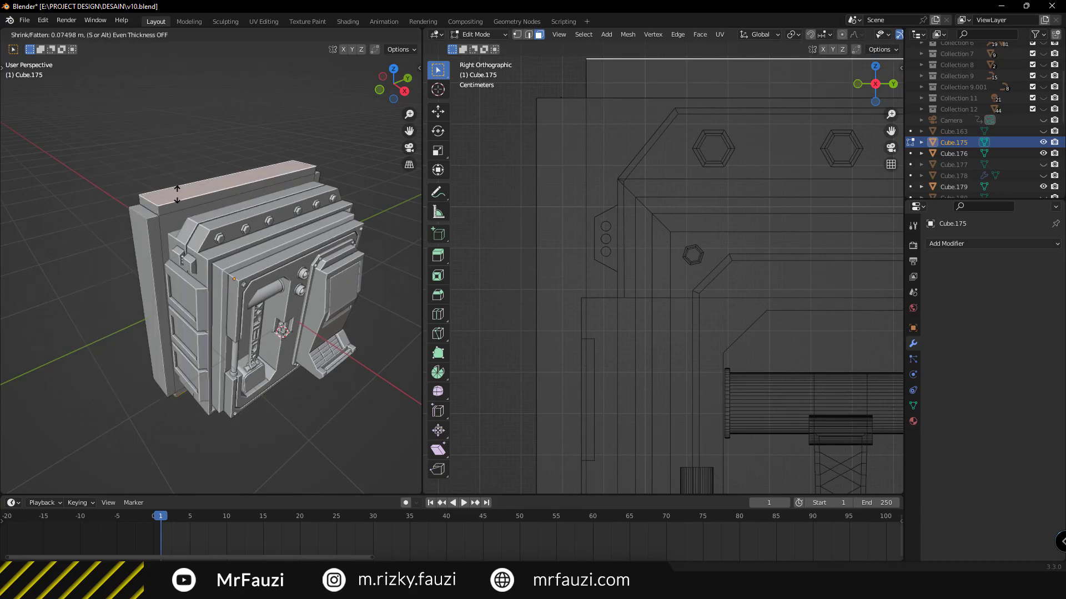
{"action": "left_click", "coordinate": [170, 224]}
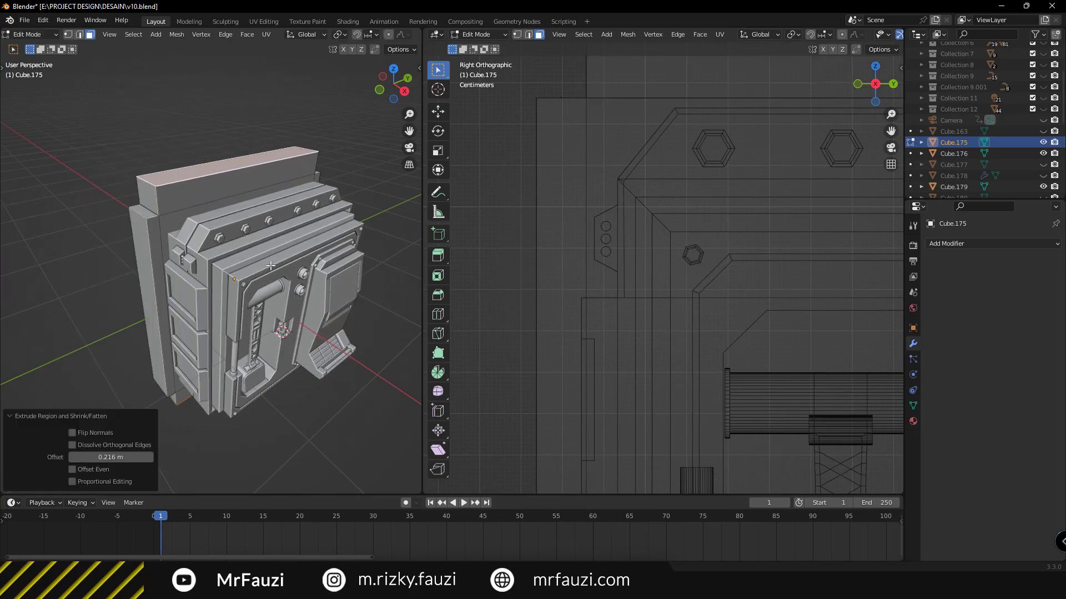
Scale the extended section to 0.718 along Y for a tapered shape
{"action": "middle_click_drag", "start_coordinate": [171, 225], "coordinate": [327, 350]}
{"action": "key", "text": "s"}
{"action": "key", "text": "y"}
{"action": "left_click", "coordinate": [328, 364]}
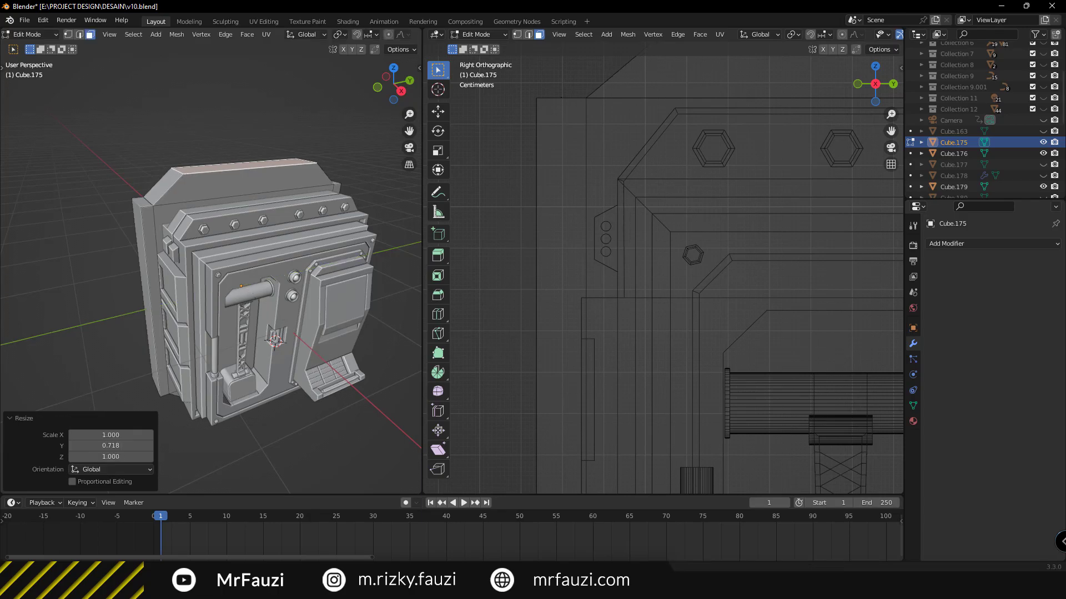
{"action": "mouse_move", "coordinate": [220, 290]}
{"action": "middle_mouse_down"}
{"action": "mouse_move", "coordinate": [233, 224]}
{"action": "mouse_move", "coordinate": [146, 330]}
{"action": "middle_mouse_up"}
{"action": "mouse_move", "coordinate": [338, 295]}
{"action": "middle_mouse_down"}
{"action": "mouse_move", "coordinate": [261, 333]}
{"action": "mouse_move", "coordinate": [324, 338]}
{"action": "mouse_move", "coordinate": [318, 321]}
{"action": "mouse_move", "coordinate": [255, 355]}
{"action": "middle_mouse_up"}
Snap the 3D cursor to the plate's selected lower face
{"action": "key", "text": "Tab"}
{"action": "key", "text": "Tab"}
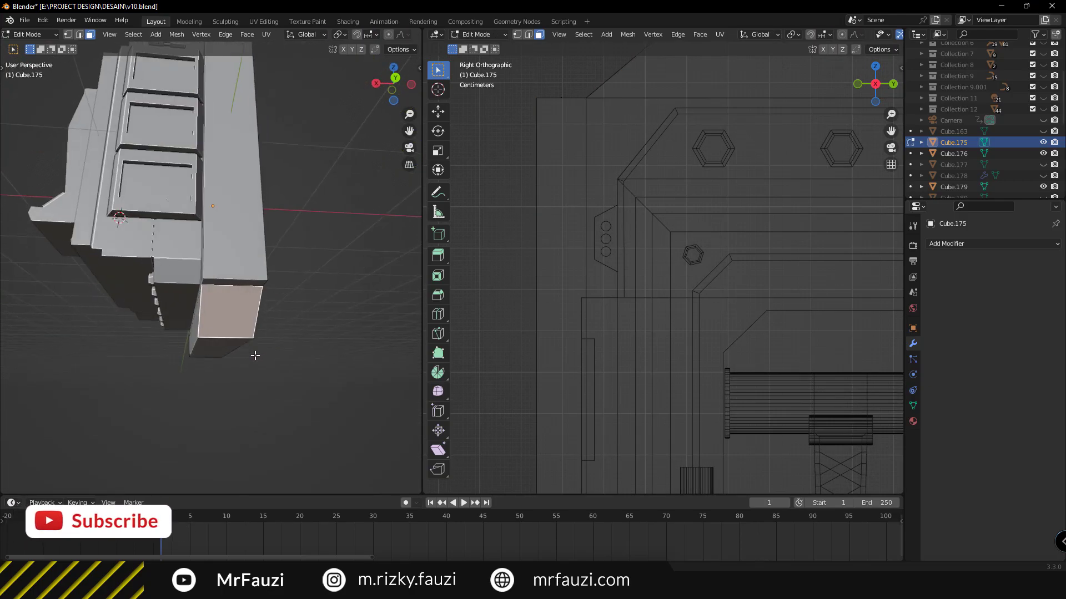
{"action": "key", "text": "shift+s"}
{"action": "left_click", "coordinate": [247, 402]}
{"action": "mouse_move", "coordinate": [247, 402]}
{"action": "middle_mouse_down"}
{"action": "mouse_move", "coordinate": [327, 355]}
{"action": "mouse_move", "coordinate": [305, 316]}
{"action": "middle_mouse_up"}
{"action": "key", "text": "Tab"}
{"action": "key", "text": "shift+a"}
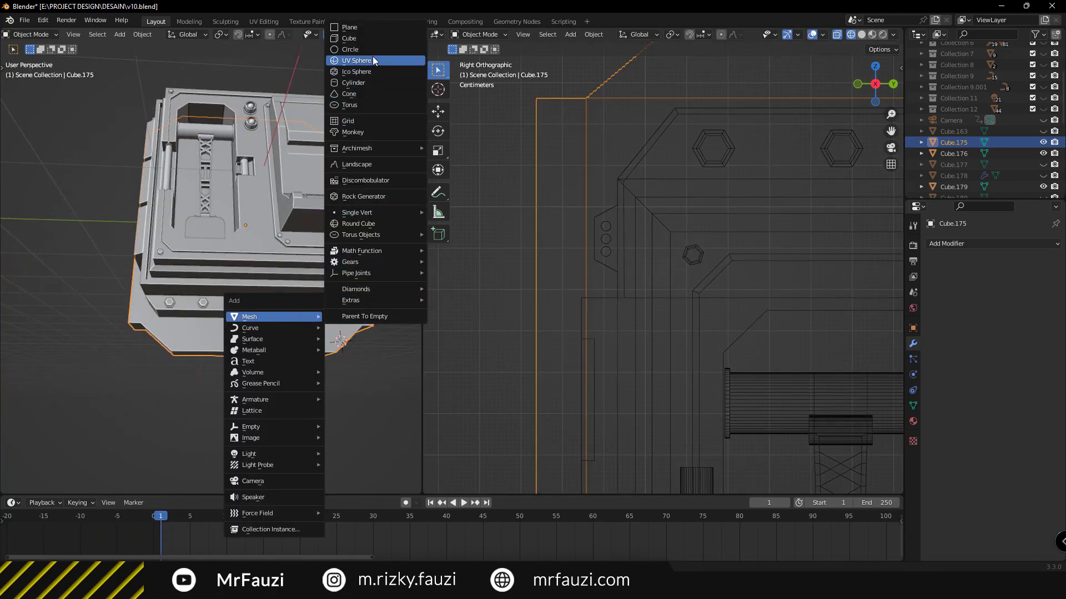
Add a cylinder at the plate's lower edge, rotated 90° on X and scaled down
{"action": "left_click", "coordinate": [373, 82]}
{"action": "scroll", "coordinate": [325, 288], "scroll_direction": "down", "scroll_amount": 4}
{"action": "key", "text": "r"}
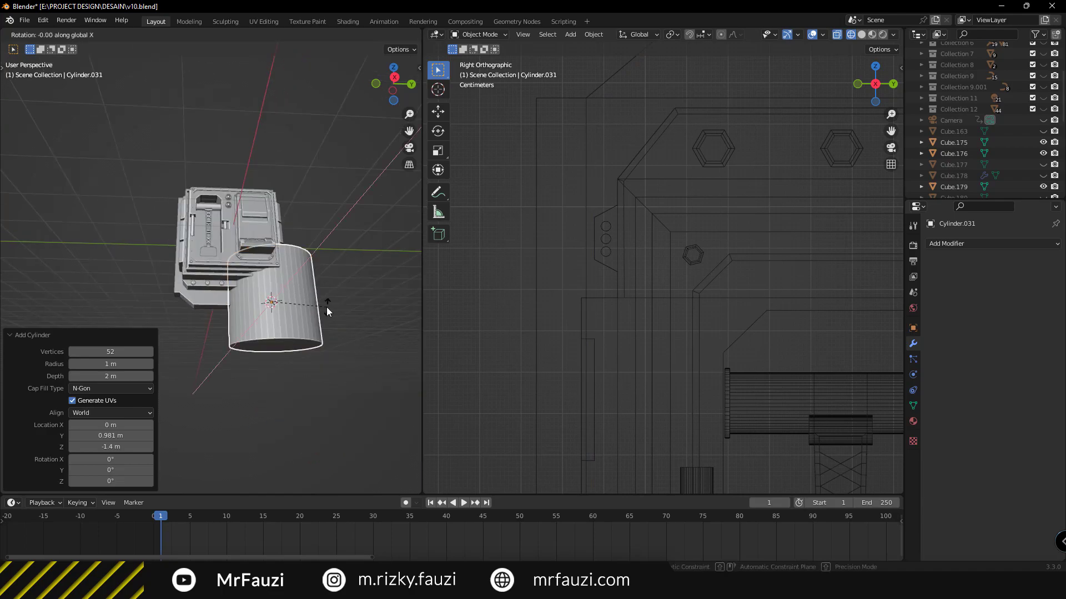
{"action": "key", "text": "x"}
{"action": "key", "text": "9"}
{"action": "key", "text": "0"}
{"action": "key", "text": "Return"}
{"action": "key", "text": "s"}
{"action": "left_click", "coordinate": [275, 319]}
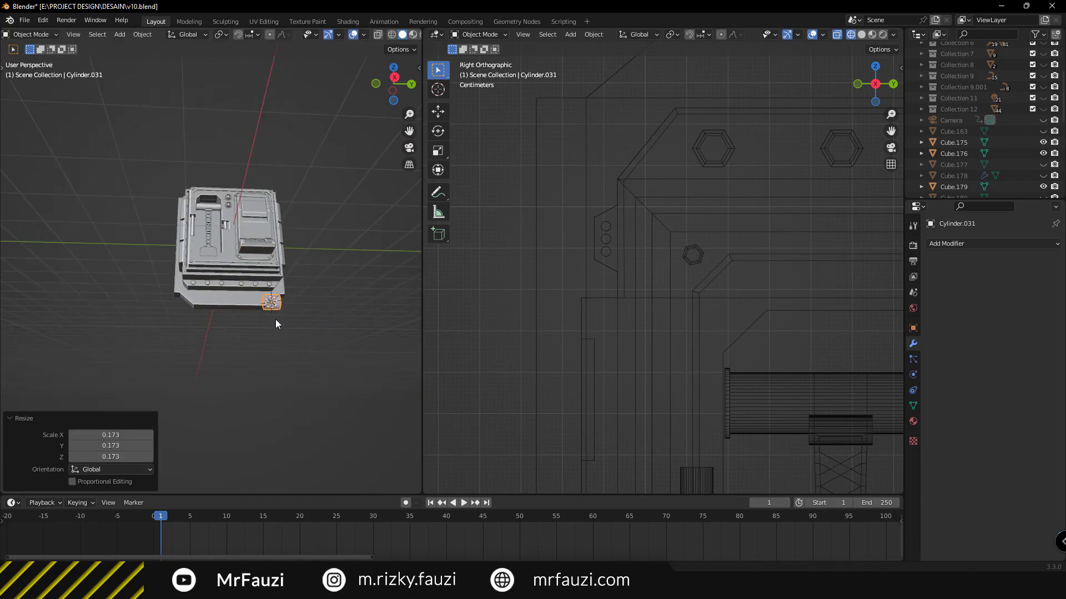
Stretch the cylinder along Y into a long rod under the panel
{"action": "key", "text": "s"}
{"action": "key", "text": "y"}
{"action": "left_click", "coordinate": [352, 414]}
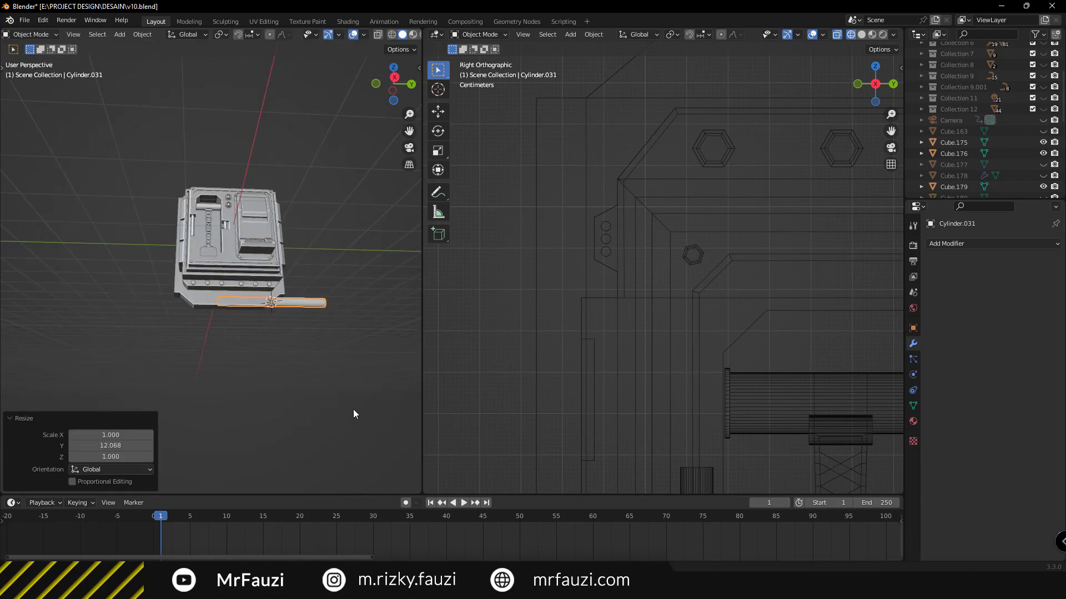
{"action": "key", "text": "s"}
{"action": "key", "text": "y"}
{"action": "left_click", "coordinate": [321, 392]}
Thin the rod to 0.0872 m and lengthen it along Y to 2.74 m
{"action": "middle_click_drag", "start_coordinate": [290, 256], "coordinate": [283, 294]}
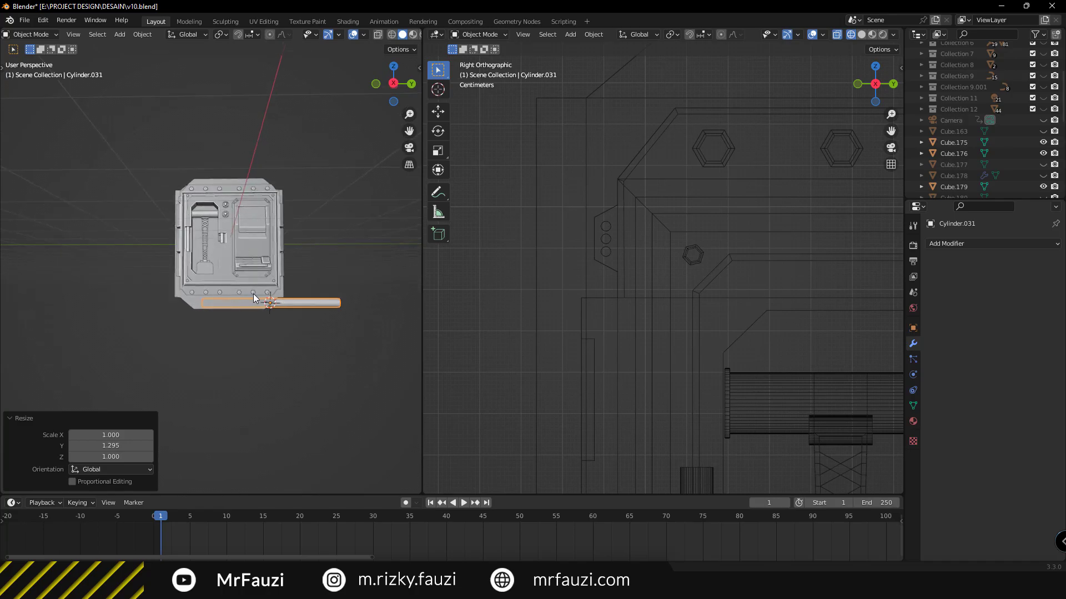
{"action": "key", "text": "n"}
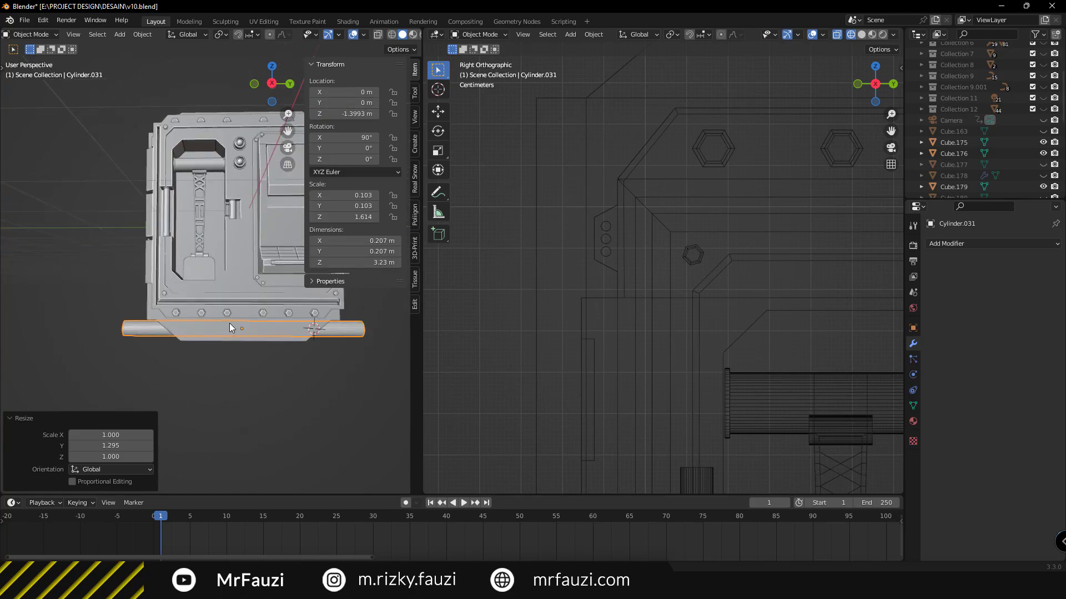
{"action": "middle_click_drag", "start_coordinate": [229, 323], "coordinate": [250, 376]}
{"action": "key", "text": "s"}
{"action": "left_click", "coordinate": [278, 382]}
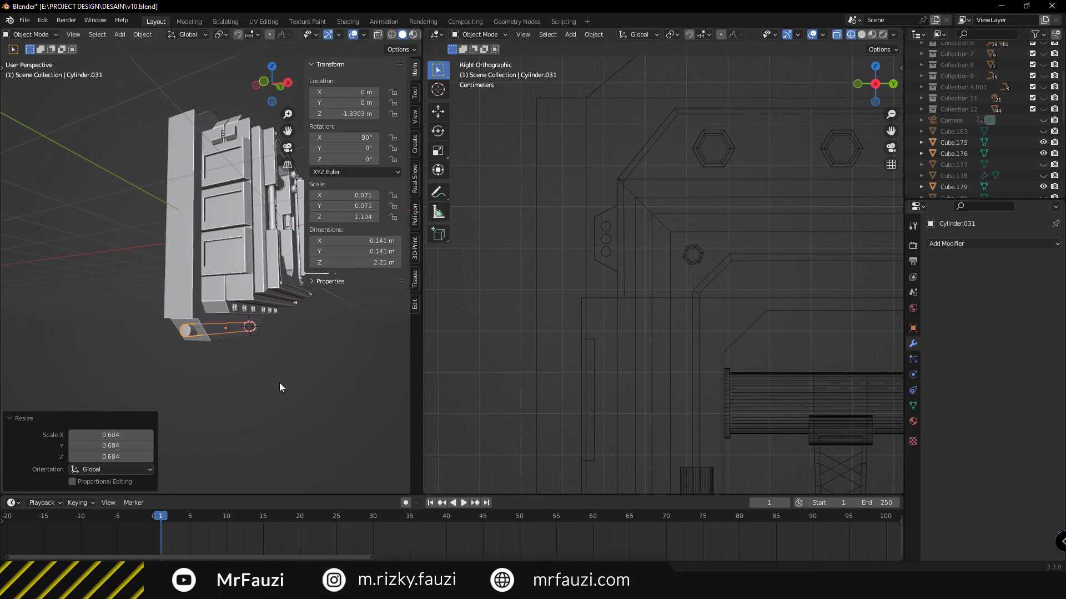
{"action": "scroll", "coordinate": [275, 372], "scroll_direction": "up", "scroll_amount": 2}
{"action": "scroll", "coordinate": [264, 349], "scroll_direction": "up", "scroll_amount": 2}
{"action": "key", "text": "s"}
{"action": "key", "text": "y"}
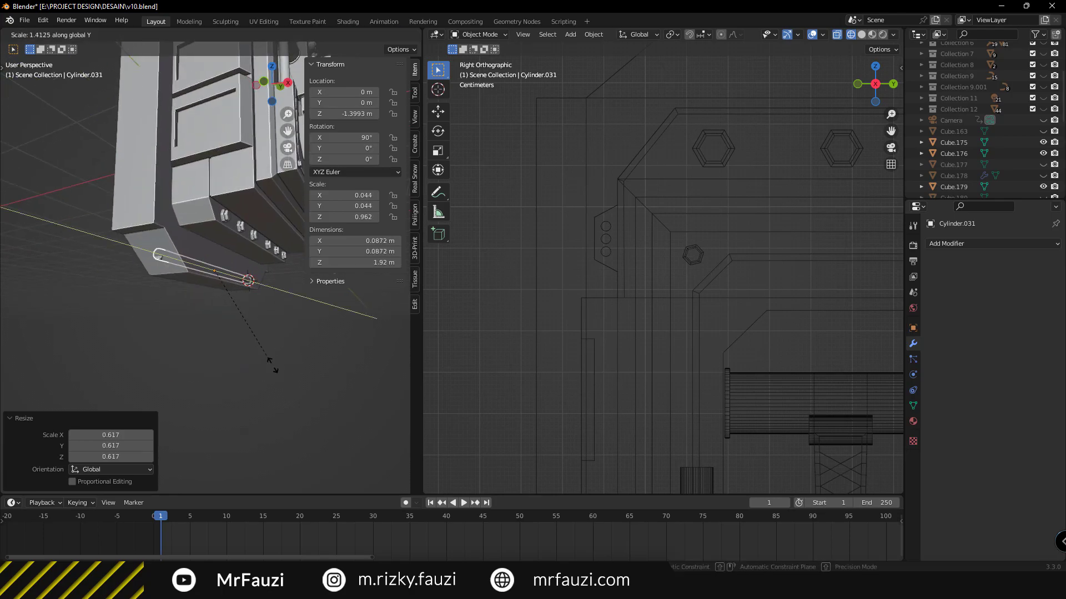
{"action": "left_click", "coordinate": [302, 395]}
Clear the selection, hide the transform sidebar and view the whole panel
{"action": "scroll", "coordinate": [135, 365], "scroll_direction": "down", "scroll_amount": 3}
{"action": "middle_click_drag", "start_coordinate": [136, 365], "coordinate": [165, 349]}
{"action": "key", "text": "a"}
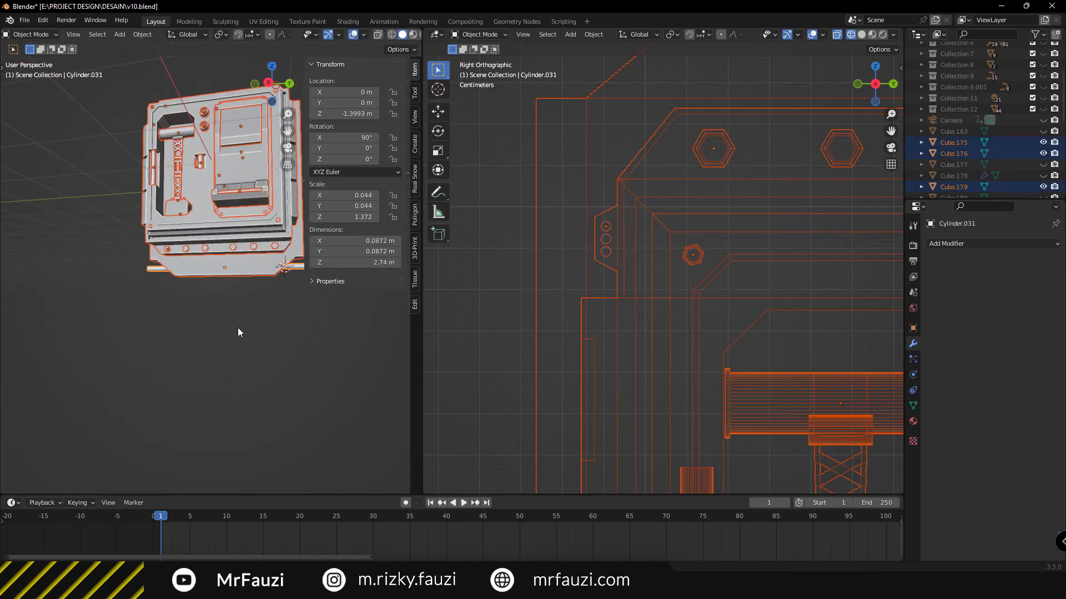
{"action": "key", "text": "alt+a"}
{"action": "middle_click_drag", "start_coordinate": [237, 327], "coordinate": [224, 336]}
{"action": "key", "text": "n"}
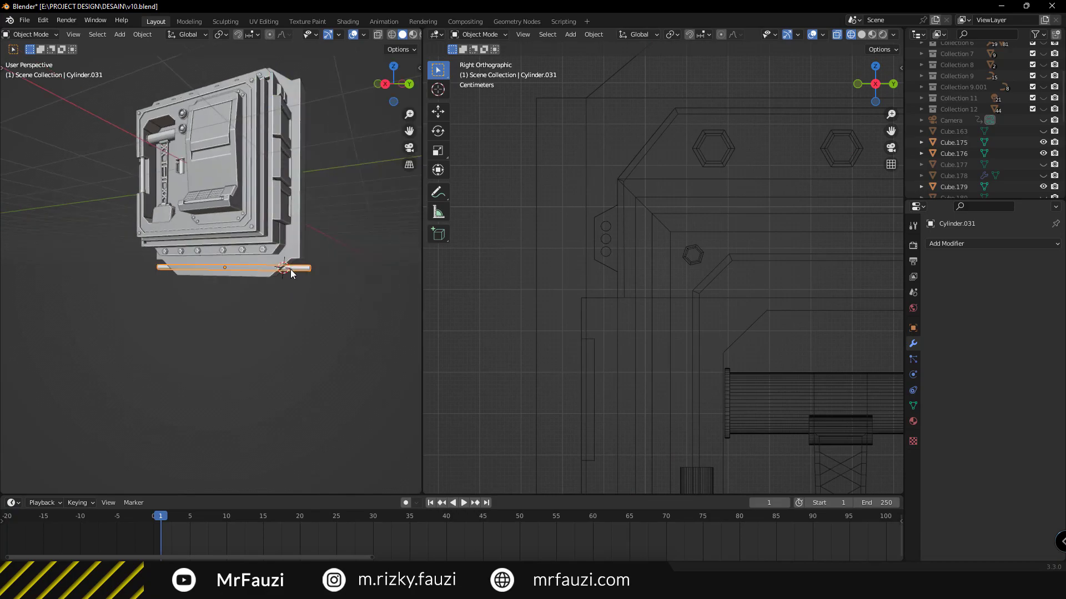
{"action": "left_click", "coordinate": [932, 244]}
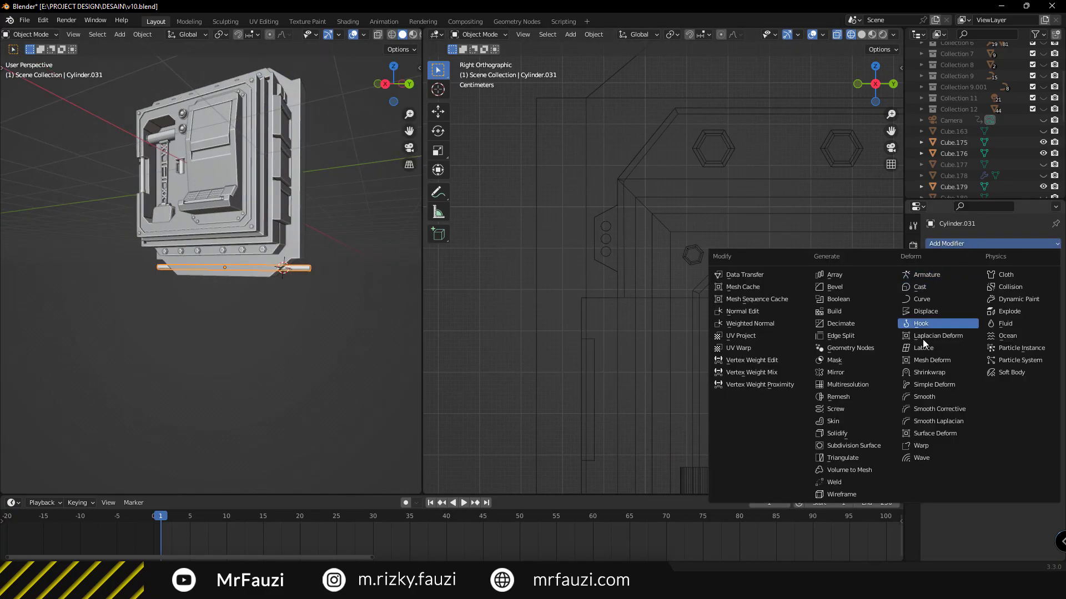
Give the rod a Mirror modifier across Cube.175 on the Z axis
{"action": "left_click", "coordinate": [845, 372]}
{"action": "scroll", "coordinate": [672, 363], "scroll_direction": "down", "scroll_amount": 3}
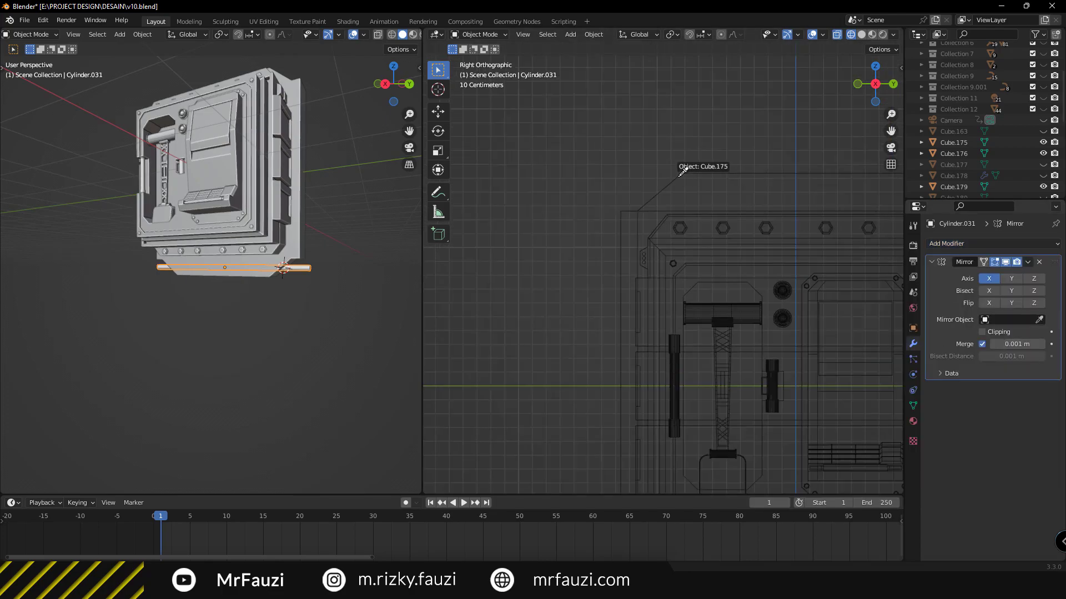
{"action": "left_click", "coordinate": [1033, 279]}
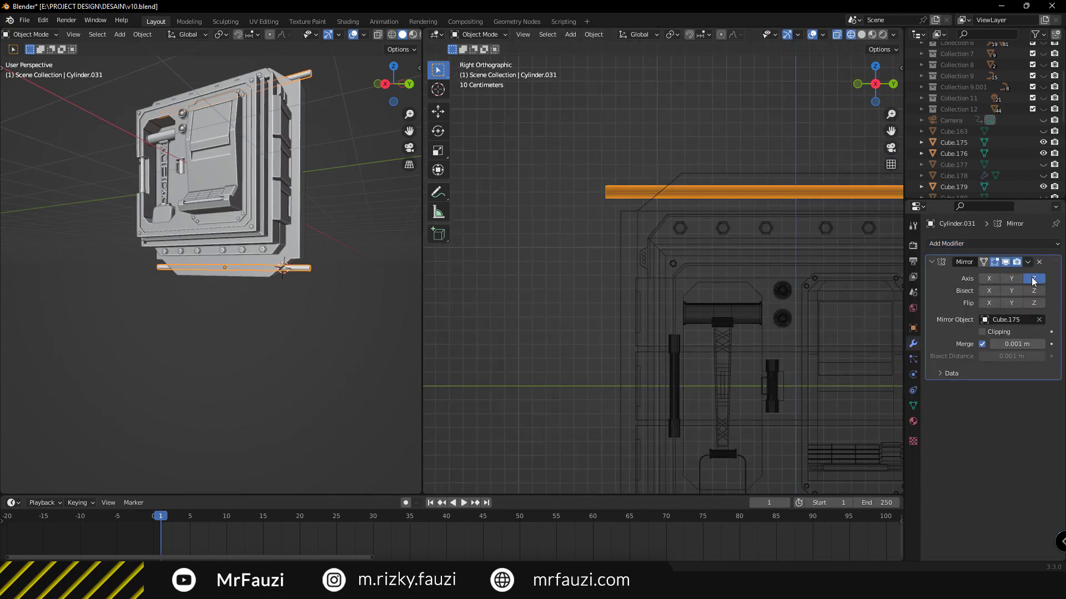
Deselect and orbit around the panel to inspect the mirrored top-edge rod
{"action": "key", "text": "alt+a"}
{"action": "mouse_move", "coordinate": [202, 199]}
{"action": "middle_mouse_down"}
{"action": "mouse_move", "coordinate": [268, 210]}
{"action": "mouse_move", "coordinate": [239, 223]}
{"action": "mouse_move", "coordinate": [244, 261]}
{"action": "mouse_move", "coordinate": [217, 255]}
{"action": "mouse_move", "coordinate": [215, 272]}
{"action": "middle_mouse_up"}
{"action": "scroll", "coordinate": [244, 218], "scroll_direction": "up", "scroll_amount": 3}
{"action": "middle_click_drag", "start_coordinate": [255, 332], "coordinate": [183, 295]}
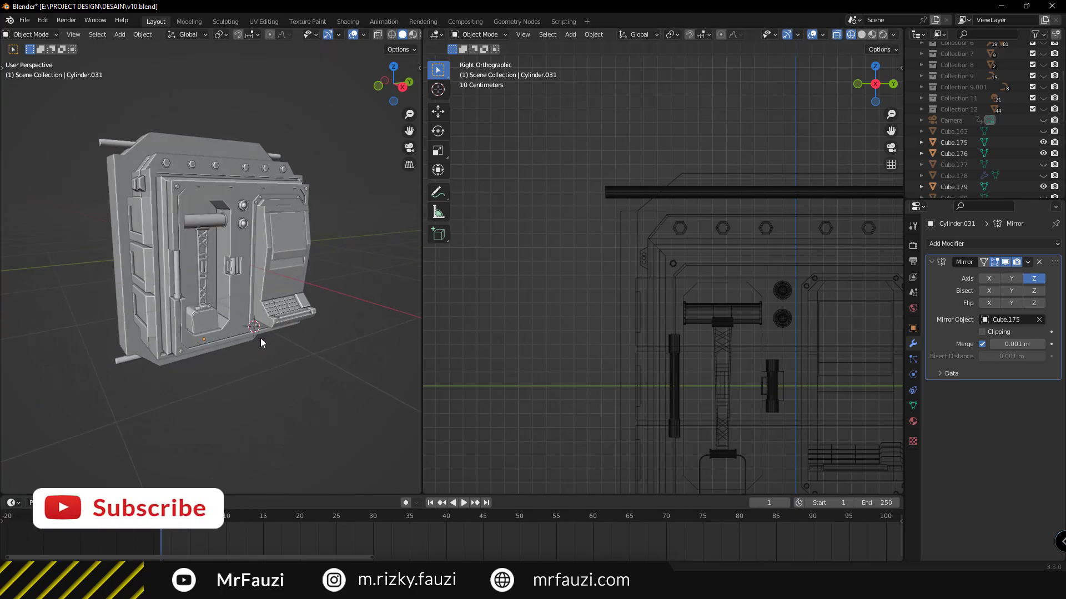
{"action": "mouse_move", "coordinate": [261, 338]}
{"action": "middle_mouse_down"}
{"action": "mouse_move", "coordinate": [271, 355]}
{"action": "mouse_move", "coordinate": [241, 315]}
{"action": "mouse_move", "coordinate": [253, 341]}
{"action": "mouse_move", "coordinate": [246, 356]}
{"action": "middle_mouse_up"}
{"action": "scroll", "coordinate": [239, 315], "scroll_direction": "up", "scroll_amount": 2}
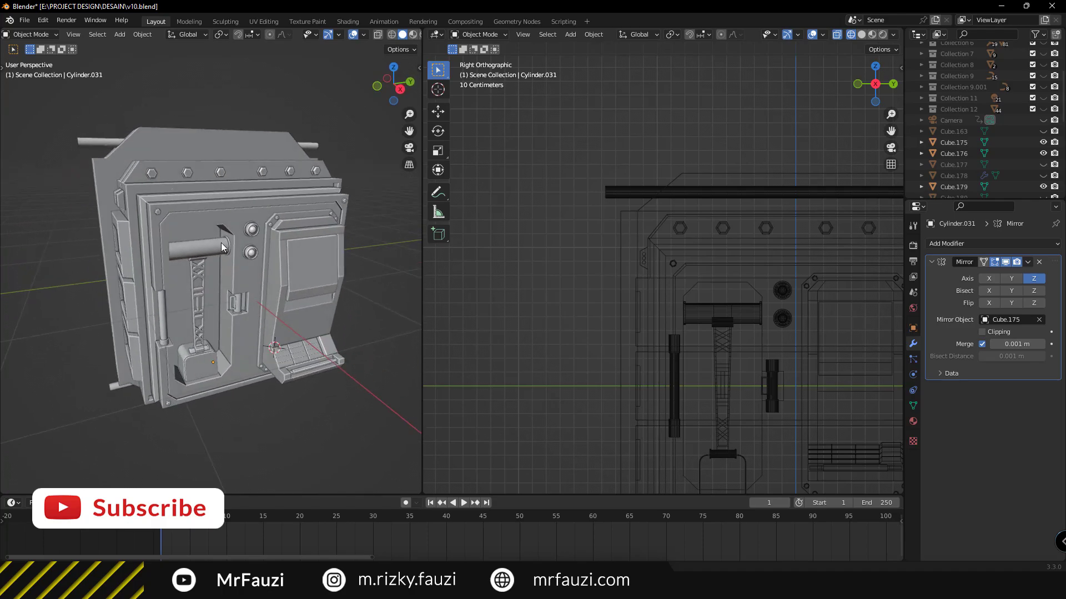